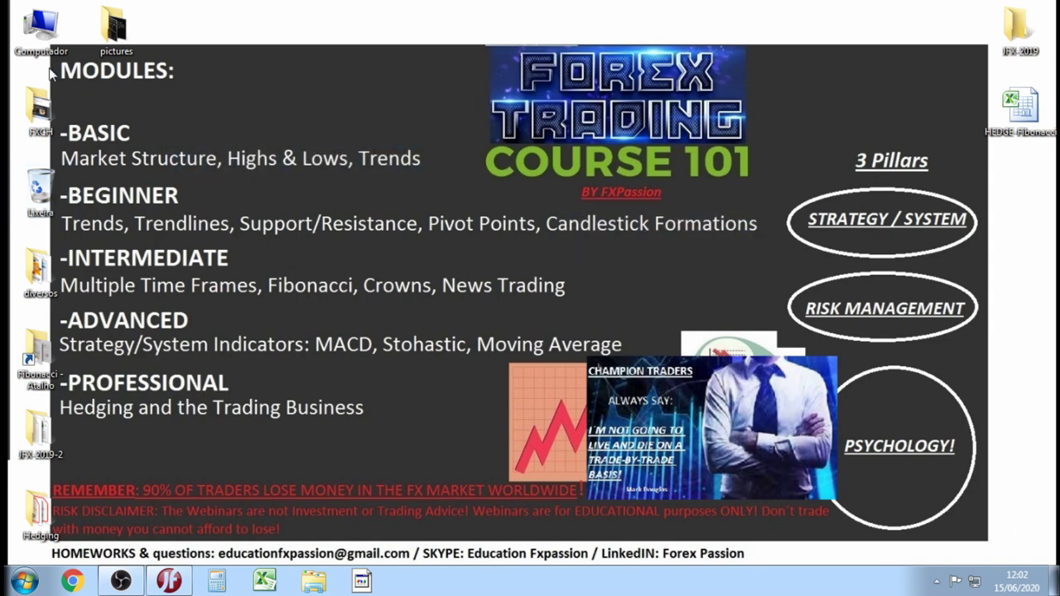
{"action": "left_click_drag", "start_coordinate": [759, 239], "coordinate": [83, 109]}
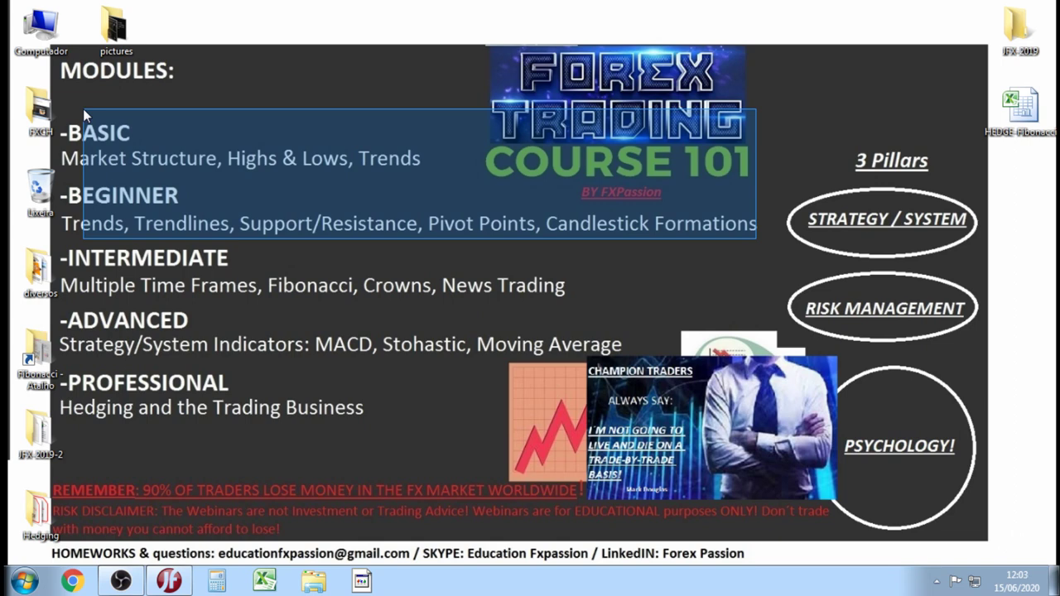
{"action": "left_click_drag", "start_coordinate": [83, 109], "coordinate": [83, 109]}
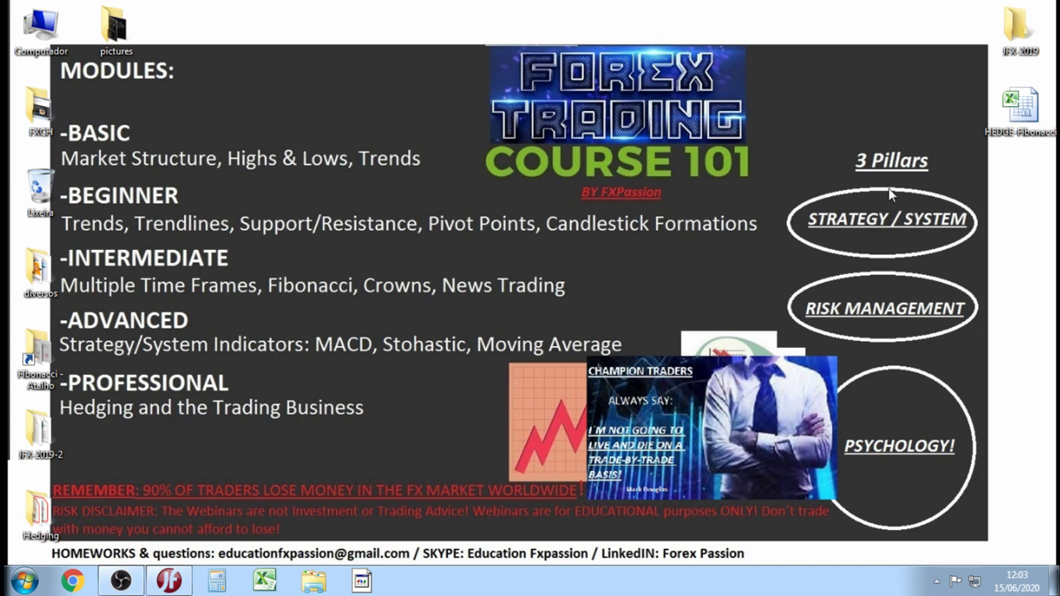
{"action": "left_click_drag", "start_coordinate": [569, 304], "coordinate": [84, 240]}
{"action": "left_click_drag", "start_coordinate": [764, 174], "coordinate": [993, 571]}
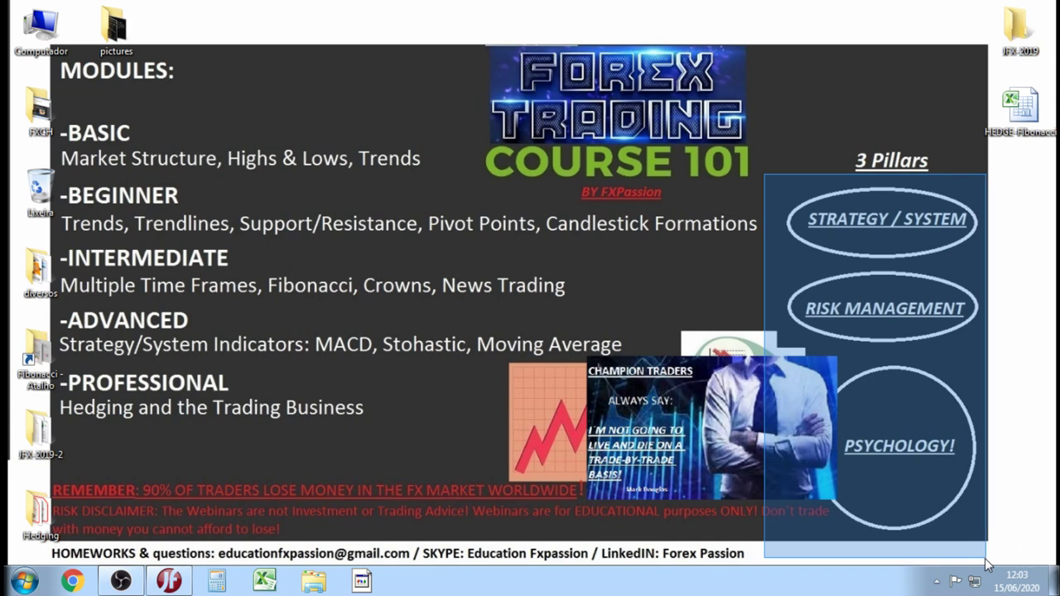
{"action": "left_click_drag", "start_coordinate": [772, 176], "coordinate": [992, 274]}
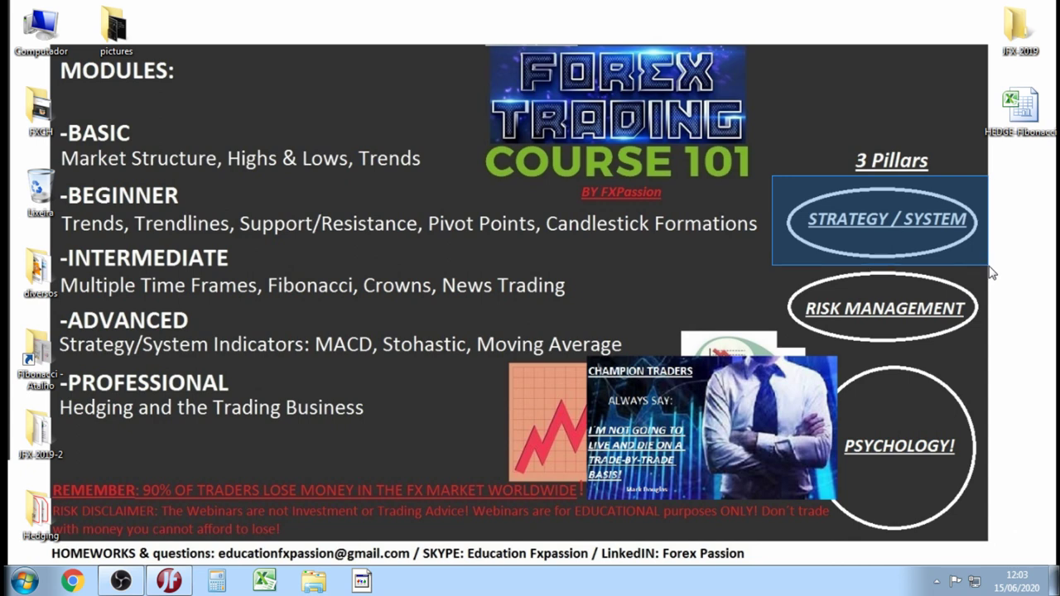
{"action": "left_click_drag", "start_coordinate": [991, 275], "coordinate": [992, 274]}
{"action": "left_click_drag", "start_coordinate": [796, 287], "coordinate": [825, 344]}
{"action": "left_click_drag", "start_coordinate": [977, 363], "coordinate": [935, 334]}
{"action": "left_click_drag", "start_coordinate": [766, 275], "coordinate": [986, 370]}
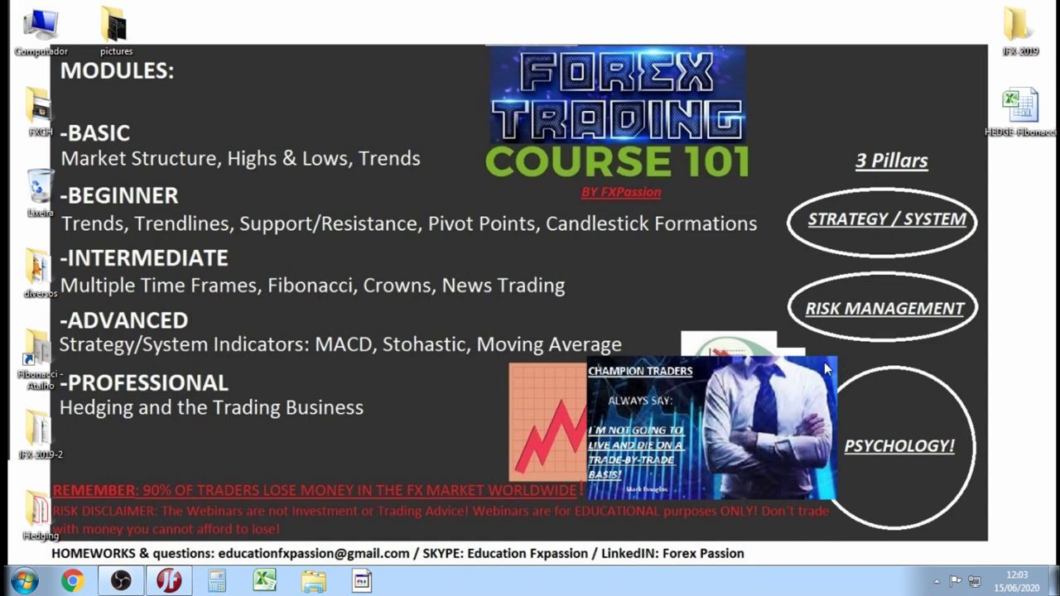
{"action": "left_click_drag", "start_coordinate": [887, 447], "coordinate": [949, 533]}
{"action": "left_click_drag", "start_coordinate": [878, 433], "coordinate": [958, 519]}
{"action": "left_click_drag", "start_coordinate": [114, 462], "coordinate": [621, 509]}
{"action": "left_click_drag", "start_coordinate": [275, 470], "coordinate": [707, 531]}
{"action": "left_click_drag", "start_coordinate": [205, 529], "coordinate": [743, 567]}
Switch to the JForex trading platform and close every open chart except the AUD/USD 2-hour chart.
{"action": "left_click", "coordinate": [169, 581]}
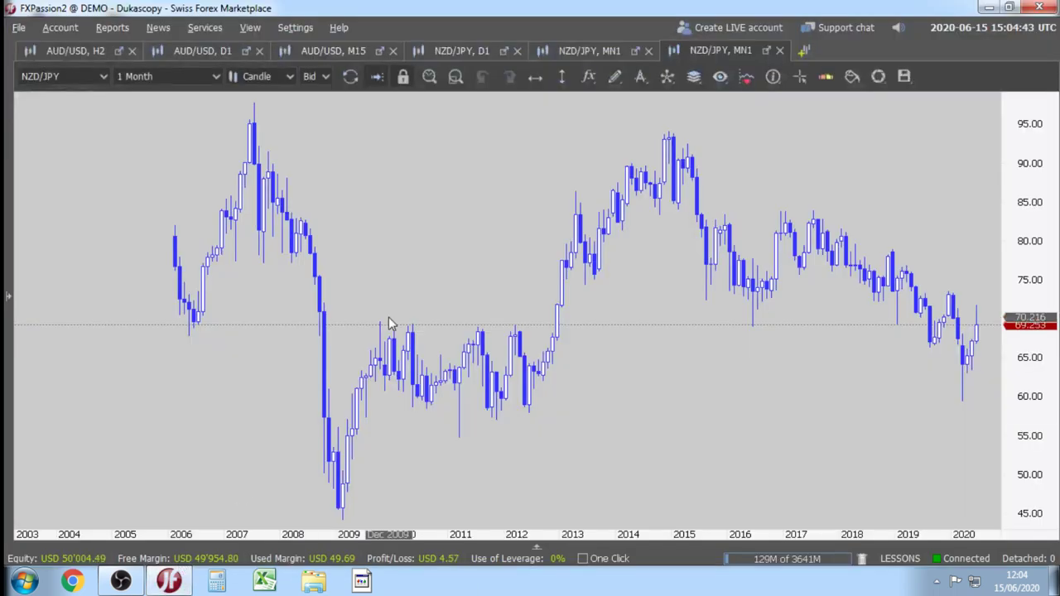
{"action": "left_click", "coordinate": [780, 51]}
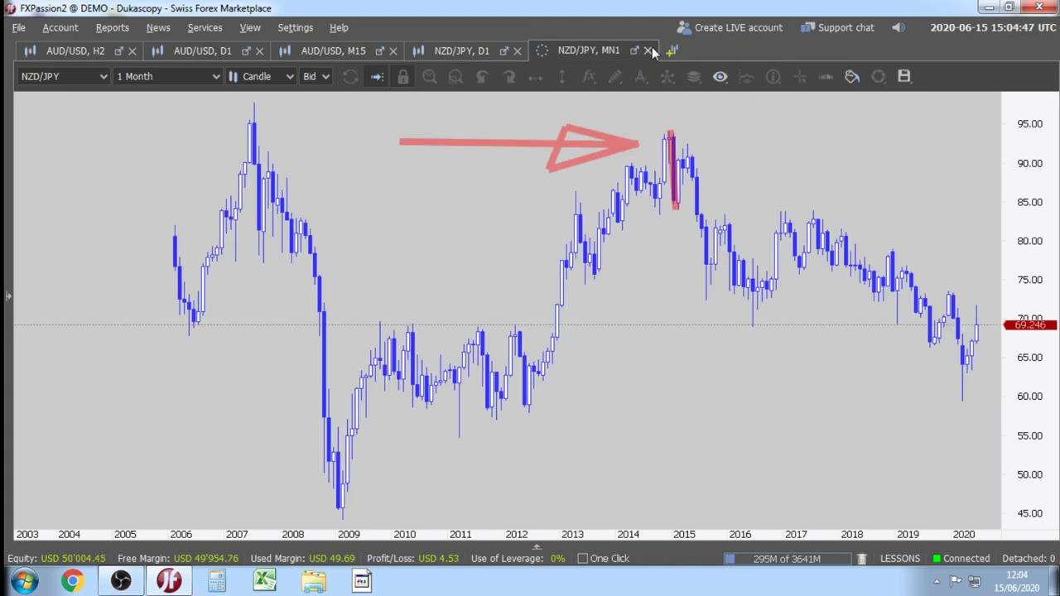
{"action": "left_click", "coordinate": [649, 51]}
{"action": "left_click", "coordinate": [517, 50]}
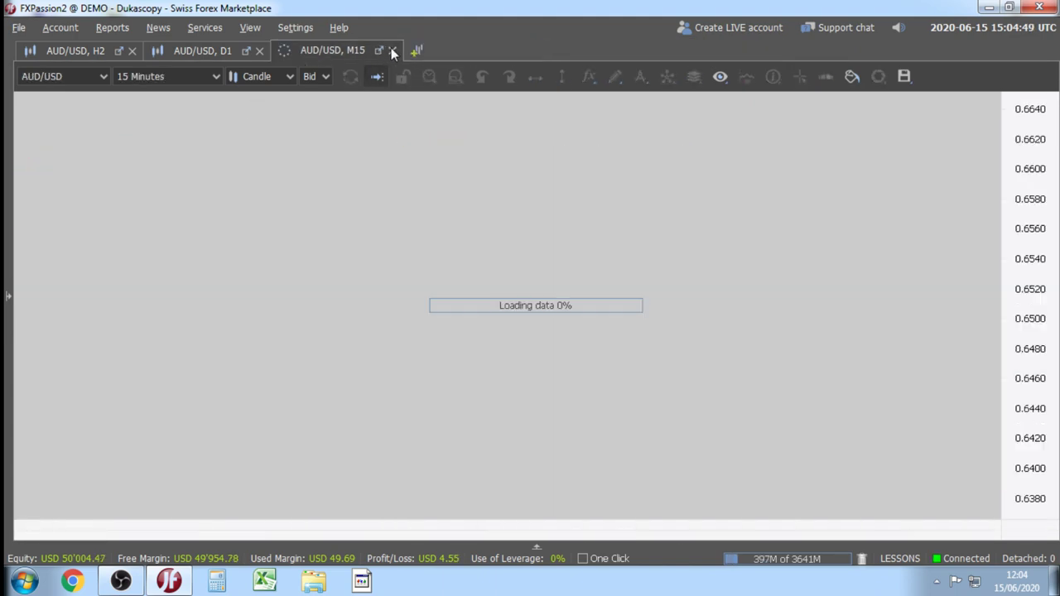
{"action": "left_click", "coordinate": [393, 51]}
{"action": "left_click", "coordinate": [259, 50]}
Change the instrument of the remaining 2-hour chart to GBP/AUD.
{"action": "left_click", "coordinate": [68, 76]}
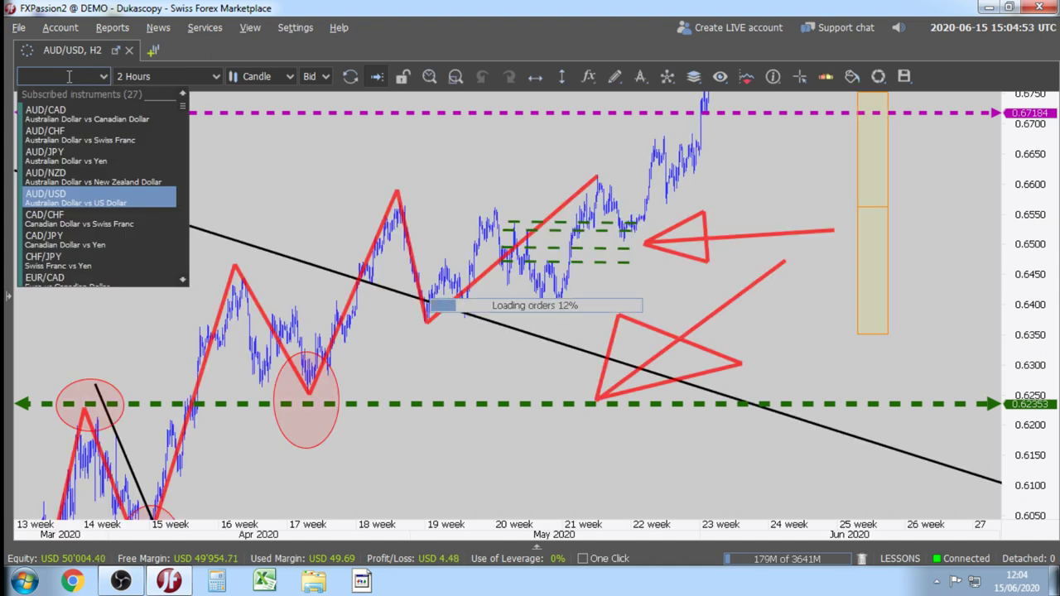
{"action": "type", "text": "GBPAUD"}
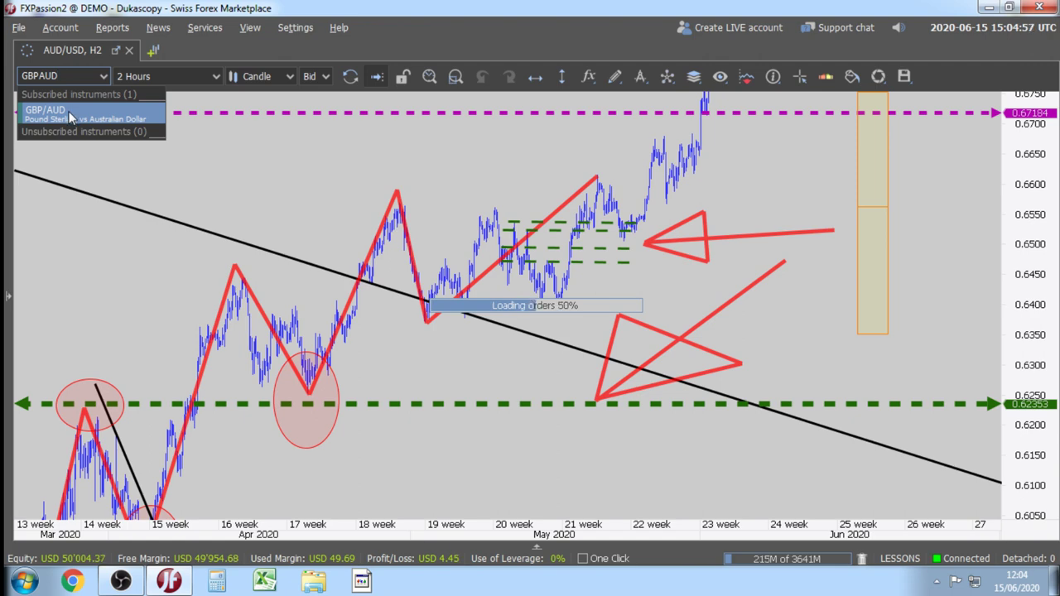
{"action": "left_click", "coordinate": [73, 116]}
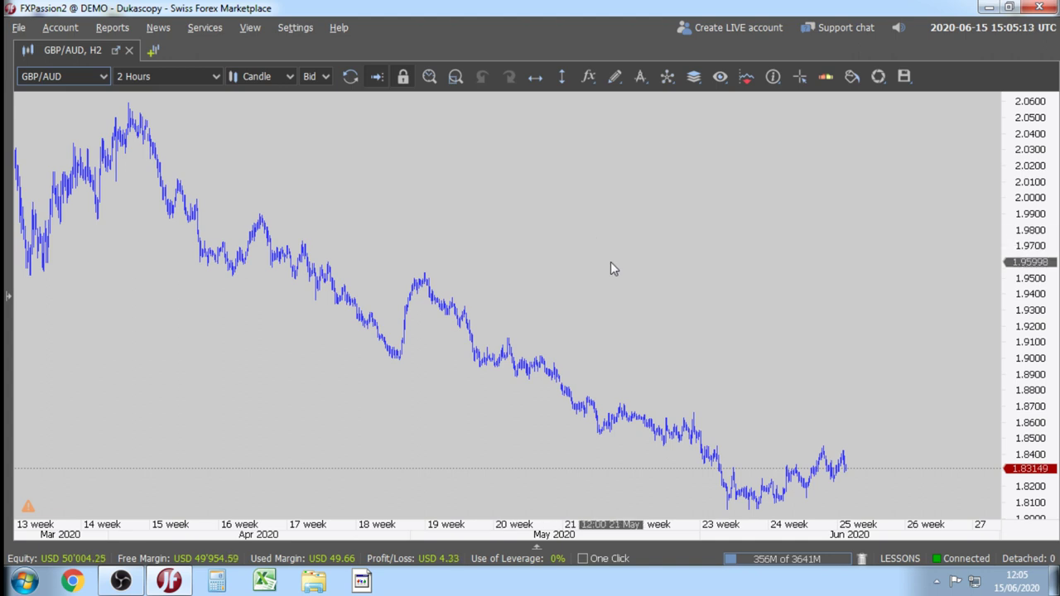
Examine the June 2020 candles up close on the GBP/AUD 2-hour chart.
{"action": "left_click_drag", "start_coordinate": [574, 324], "coordinate": [477, 233]}
{"action": "scroll", "coordinate": [523, 248], "scroll_direction": "up", "scroll_amount": 2}
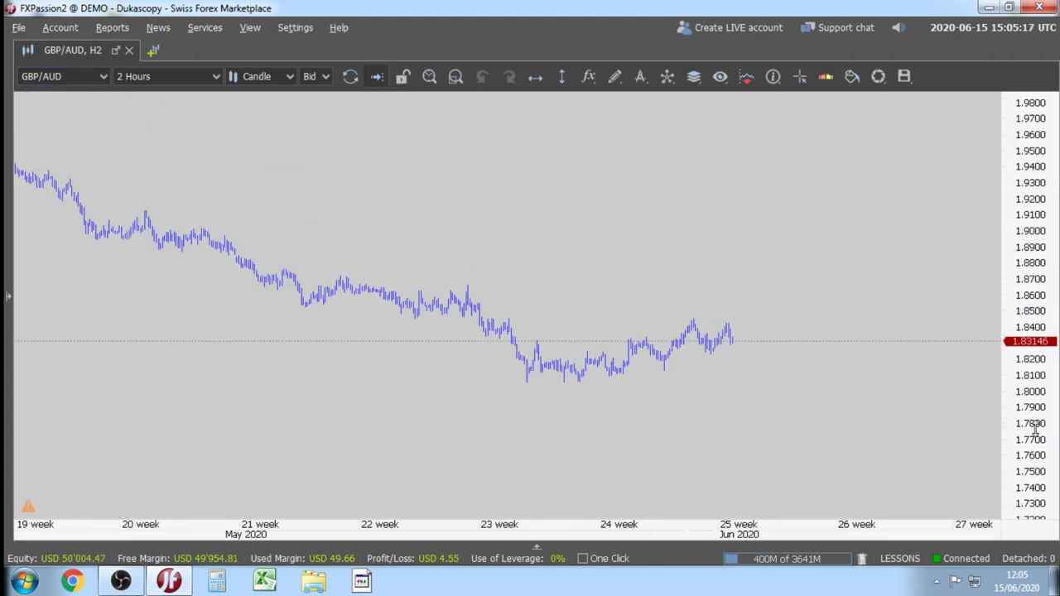
{"action": "scroll", "coordinate": [761, 331], "scroll_direction": "up", "scroll_amount": 3}
{"action": "scroll", "coordinate": [720, 374], "scroll_direction": "up", "scroll_amount": 4}
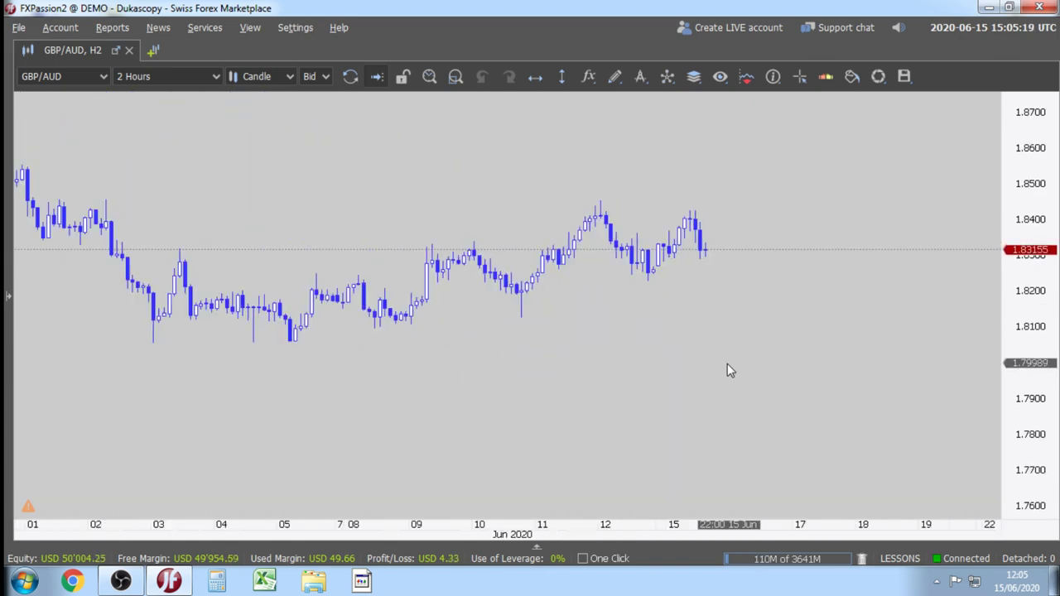
{"action": "scroll", "coordinate": [690, 362], "scroll_direction": "down", "scroll_amount": 2}
{"action": "left_click_drag", "start_coordinate": [690, 362], "coordinate": [717, 424]}
{"action": "scroll", "coordinate": [942, 402], "scroll_direction": "up", "scroll_amount": 5}
{"action": "scroll", "coordinate": [726, 378], "scroll_direction": "up", "scroll_amount": 3}
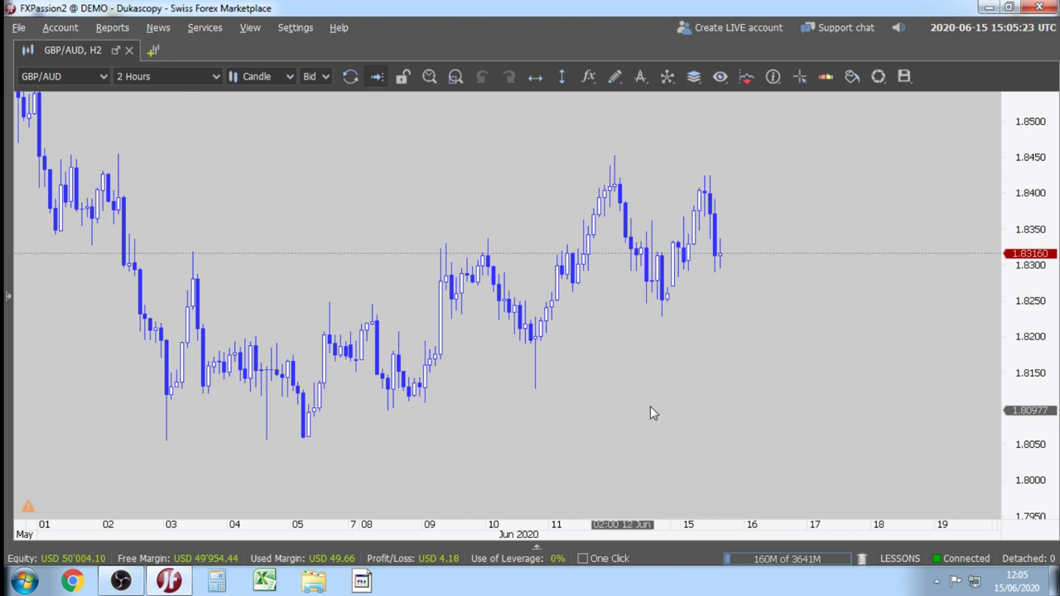
{"action": "left_click_drag", "start_coordinate": [611, 417], "coordinate": [693, 421]}
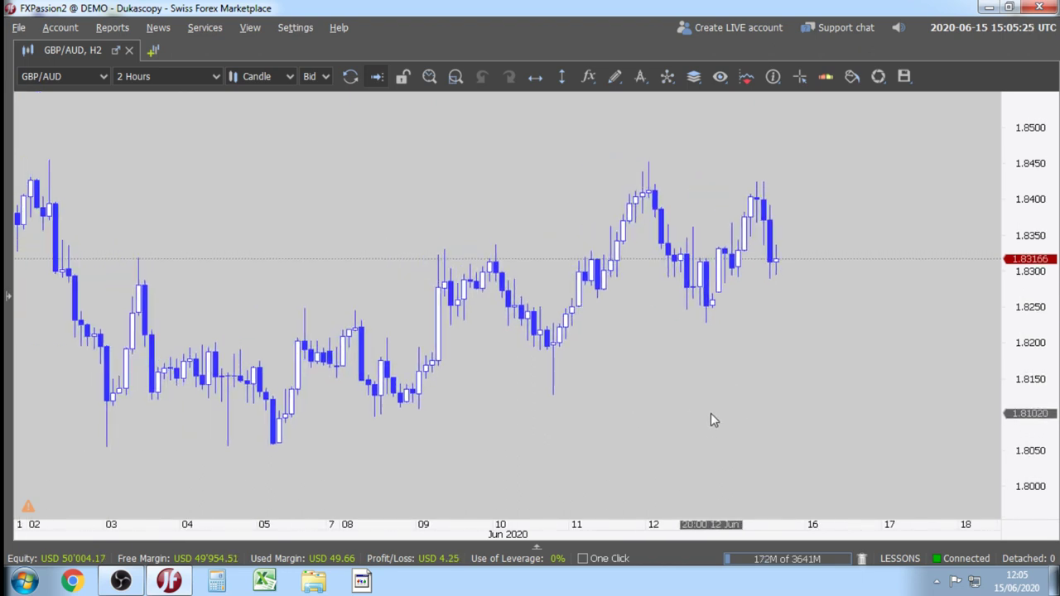
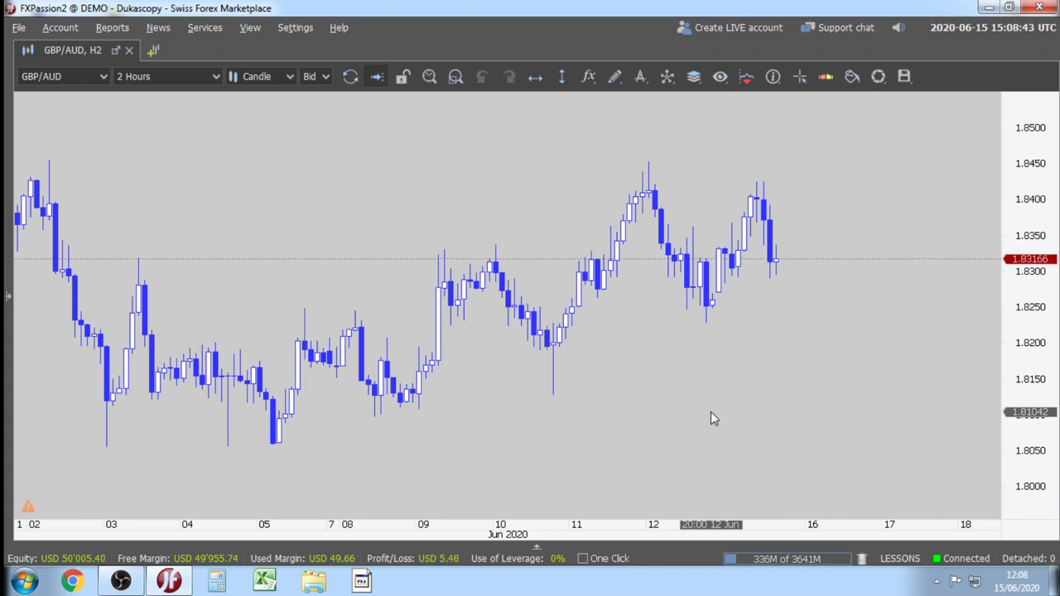
Add a horizontal price marker to the GBP/AUD chart, colour it red and set its price to 1.82.
{"action": "left_click", "coordinate": [535, 77]}
{"action": "left_click", "coordinate": [639, 391]}
{"action": "right_click", "coordinate": [632, 389]}
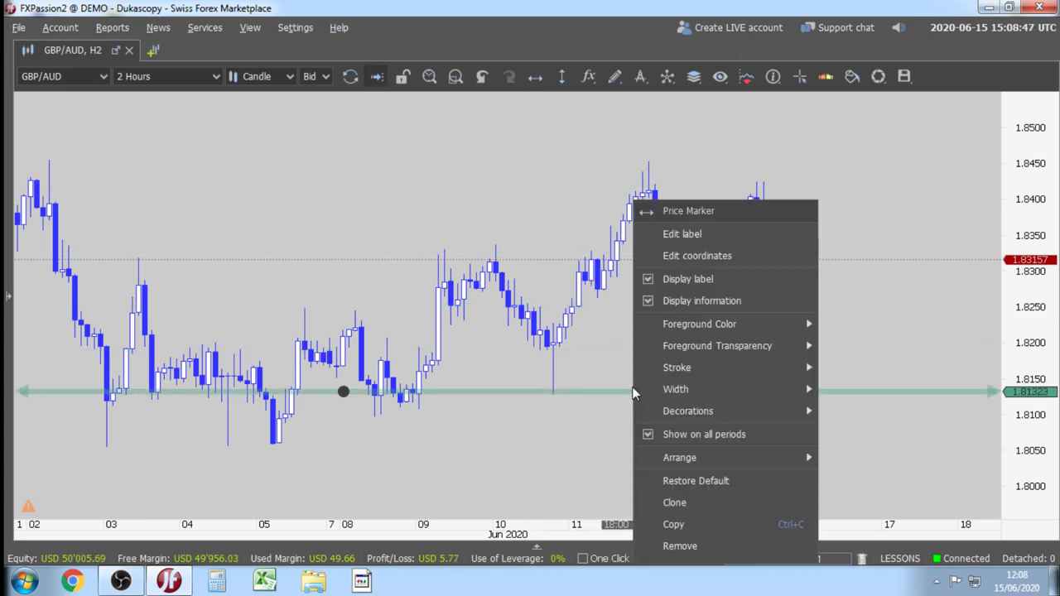
{"action": "mouse_move", "coordinate": [755, 328]}
{"action": "left_click", "coordinate": [860, 372]}
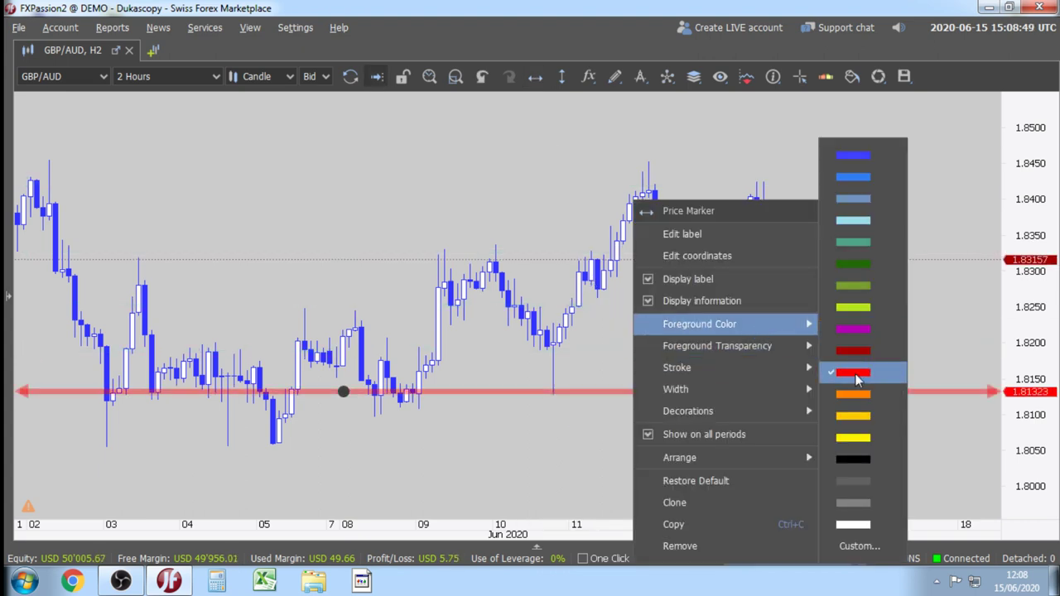
{"action": "left_click", "coordinate": [726, 262]}
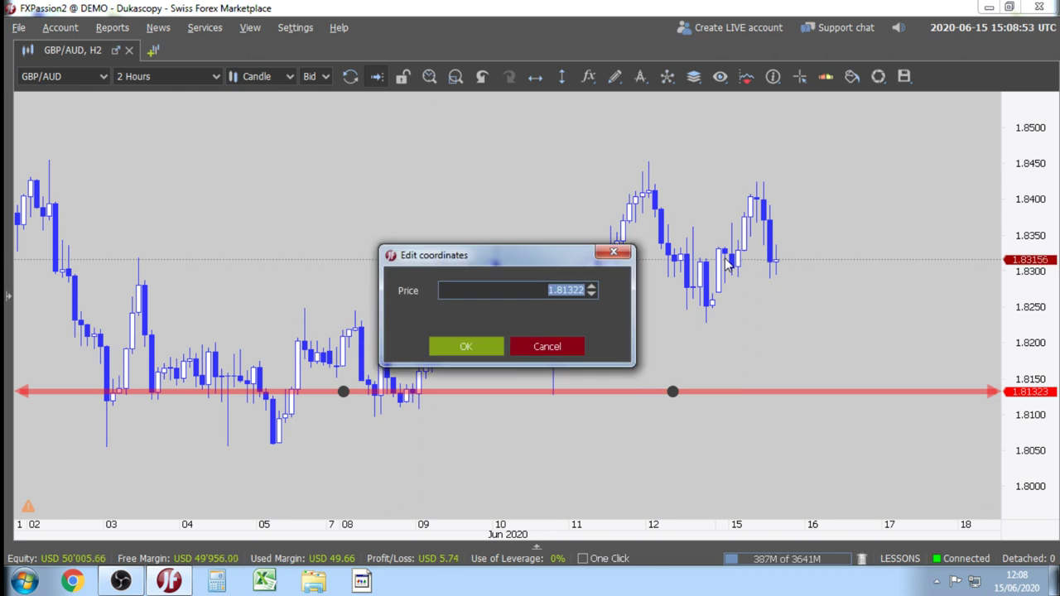
{"action": "key", "text": "BackSpace"}
{"action": "type", "text": "1.82"}
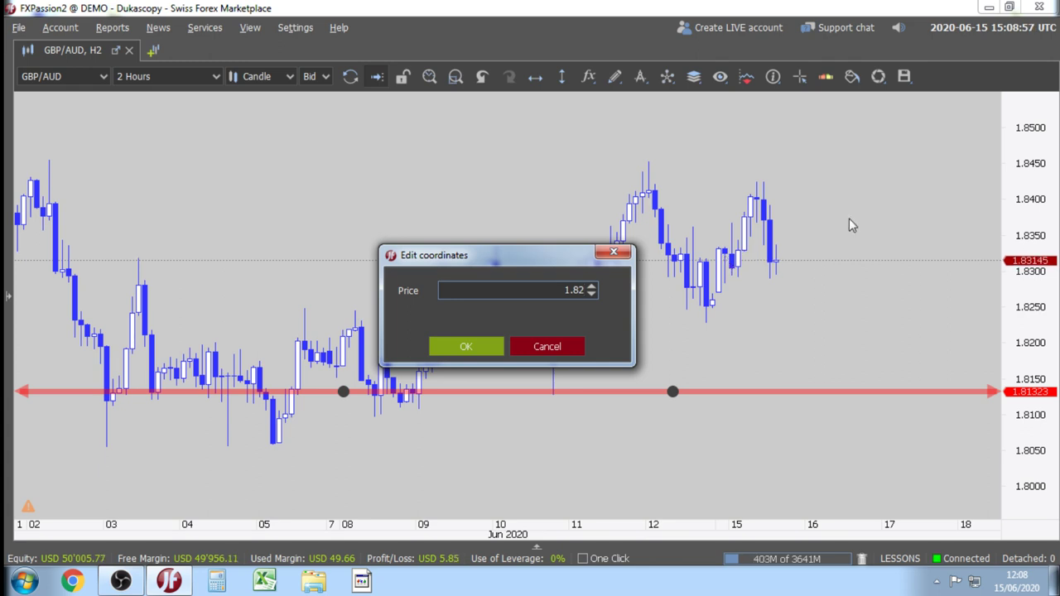
{"action": "left_click", "coordinate": [467, 346]}
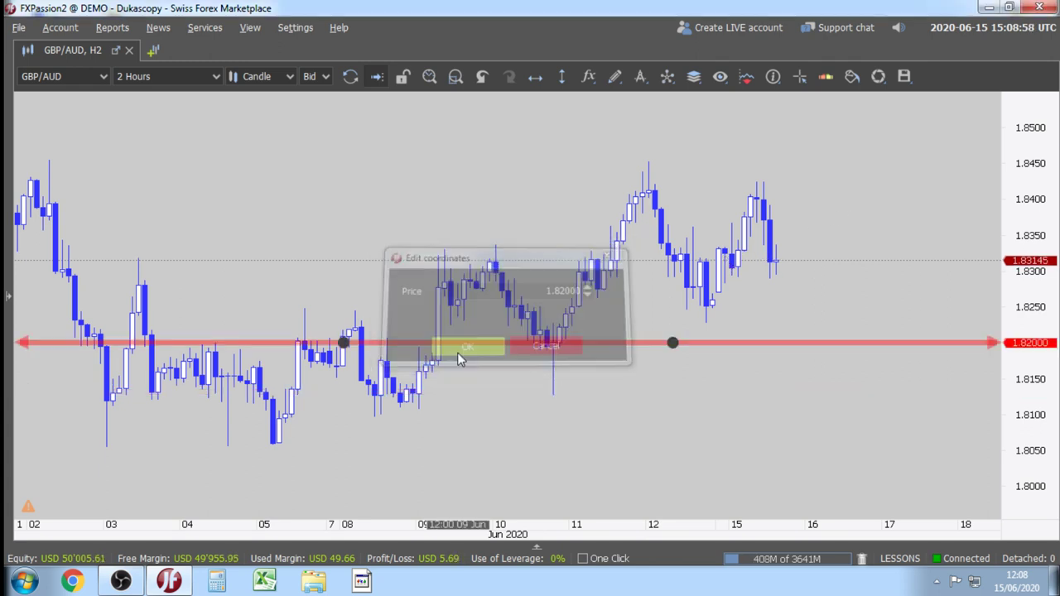
Add a second horizontal price marker above the candles, colour it dark green and set its price to 1.85.
{"action": "left_click", "coordinate": [534, 77]}
{"action": "left_click", "coordinate": [374, 171]}
{"action": "right_click", "coordinate": [375, 173]}
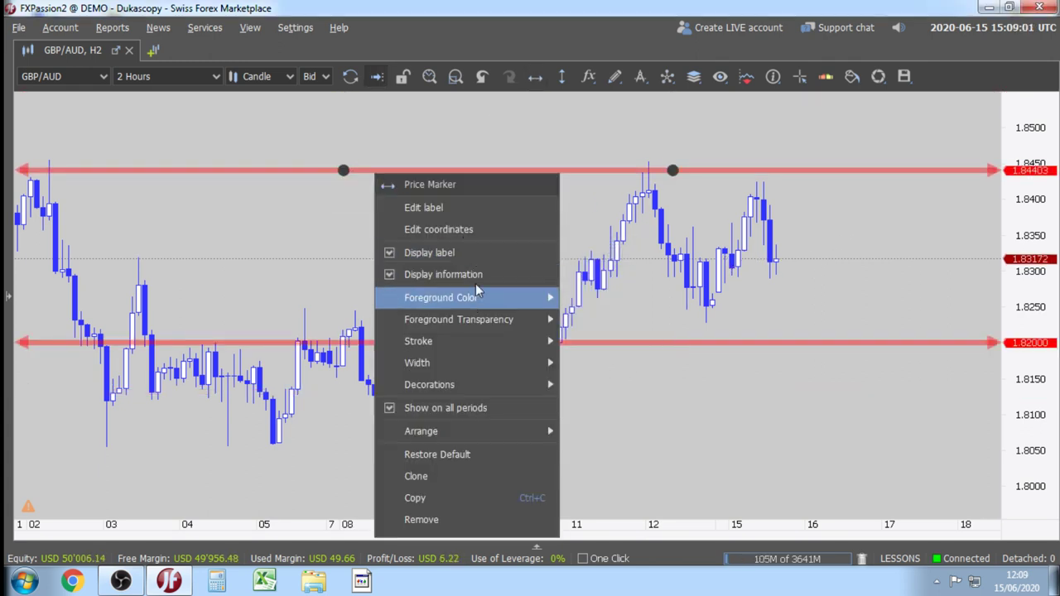
{"action": "mouse_move", "coordinate": [477, 294]}
{"action": "left_click", "coordinate": [603, 268]}
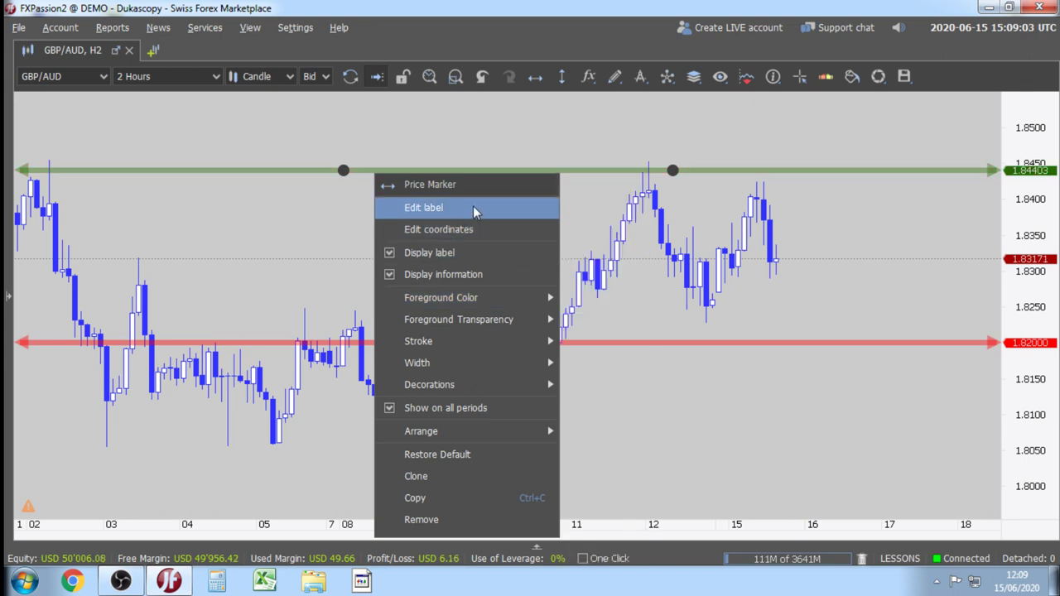
{"action": "left_click", "coordinate": [466, 228]}
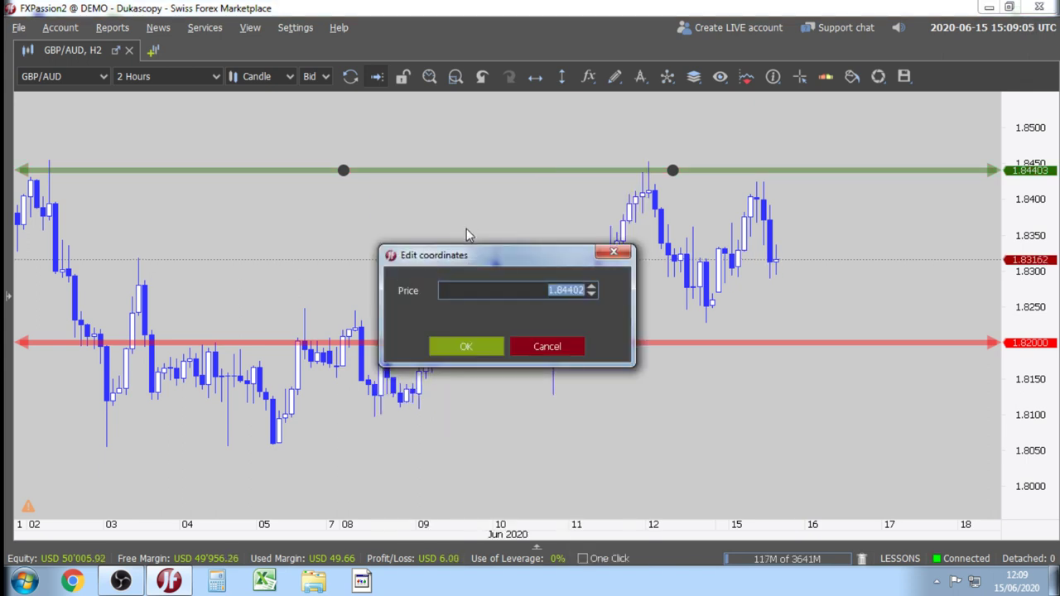
{"action": "type", "text": "1.85"}
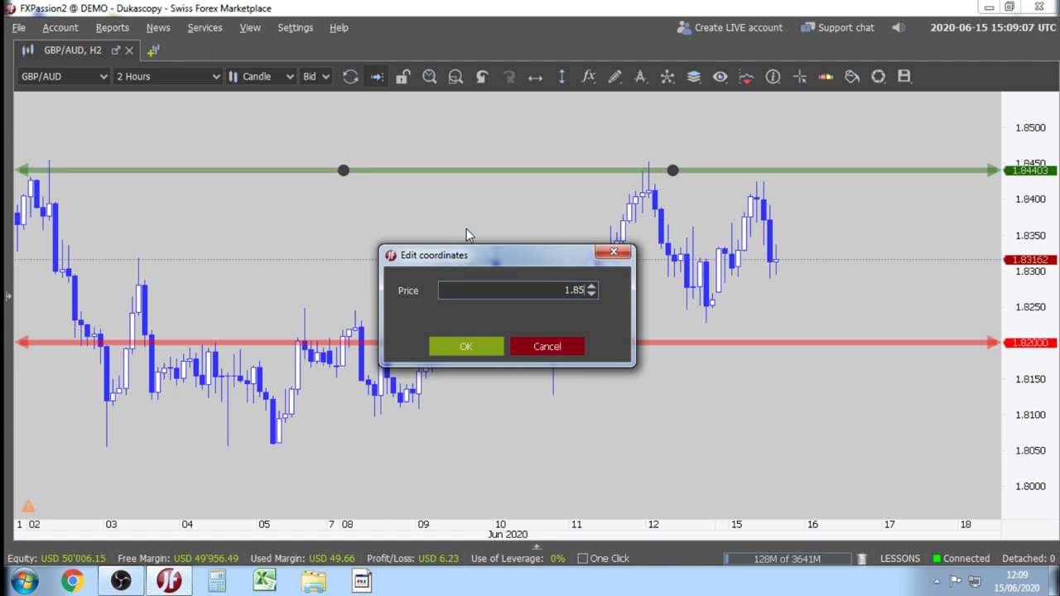
{"action": "left_click", "coordinate": [465, 347]}
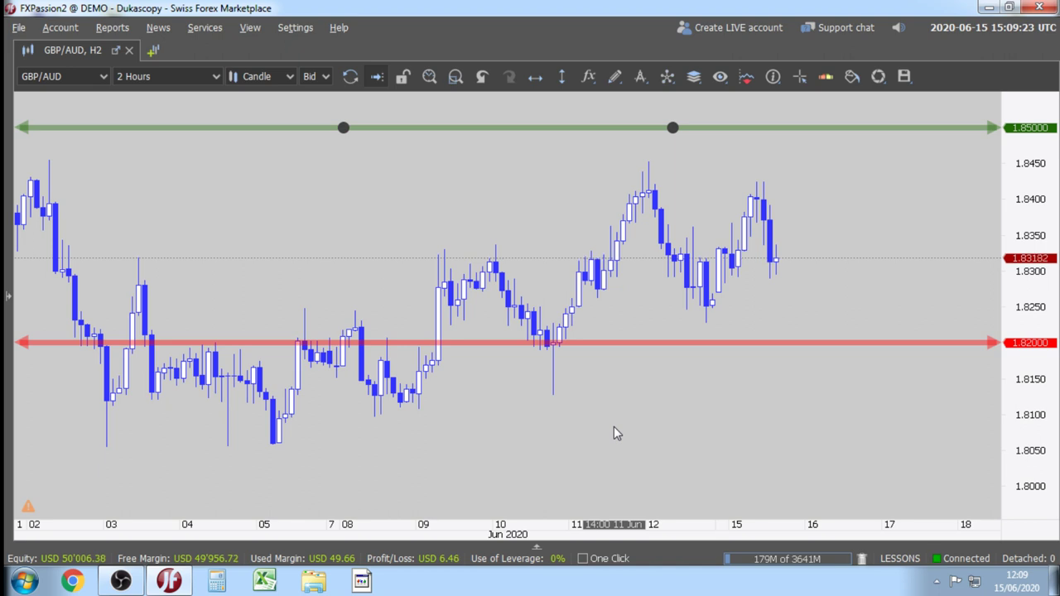
Add a third horizontal price marker, styled magenta with a dashed stroke, and set its price to 1.82201.
{"action": "left_click", "coordinate": [535, 76]}
{"action": "left_click", "coordinate": [481, 438]}
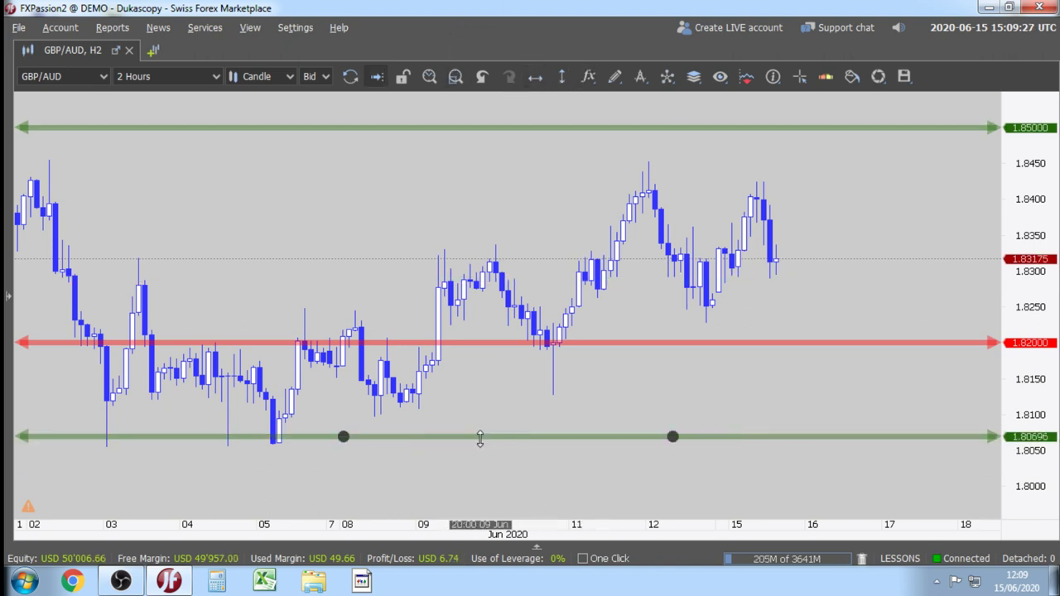
{"action": "right_click", "coordinate": [481, 437]}
{"action": "mouse_move", "coordinate": [604, 327]}
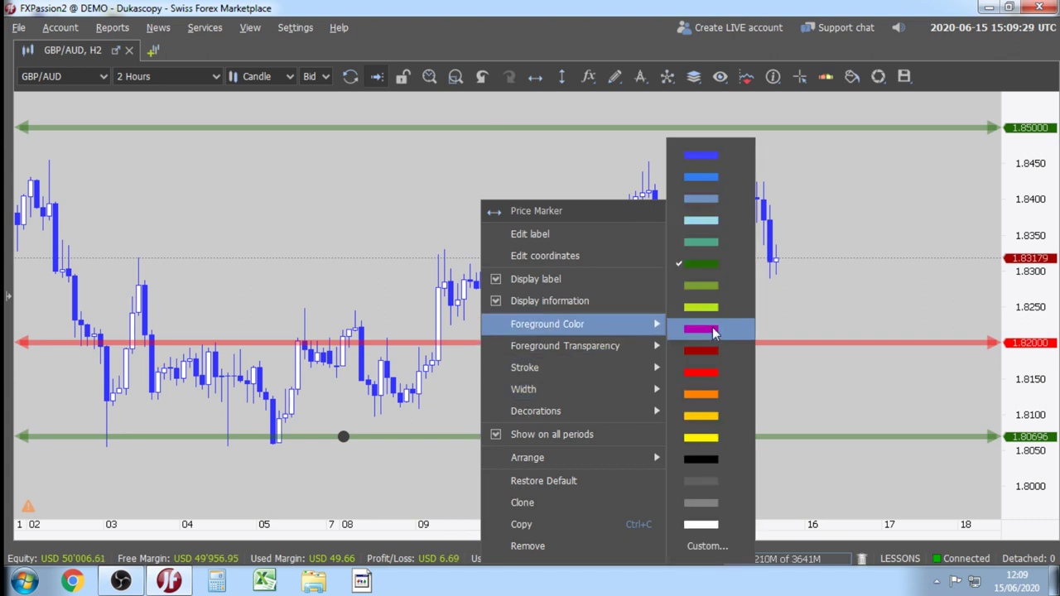
{"action": "mouse_move", "coordinate": [650, 369]}
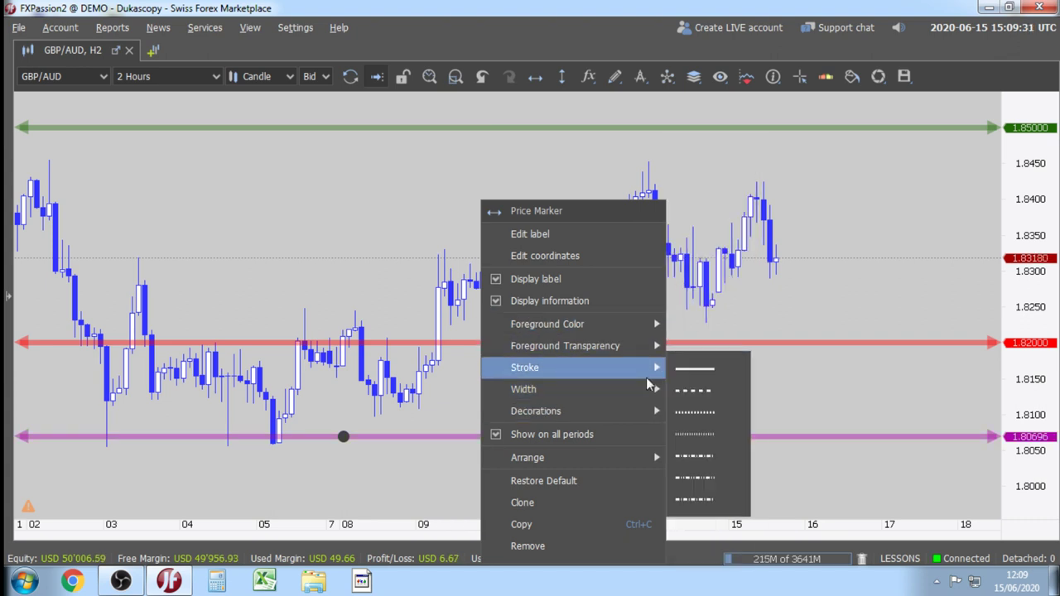
{"action": "left_click", "coordinate": [696, 392]}
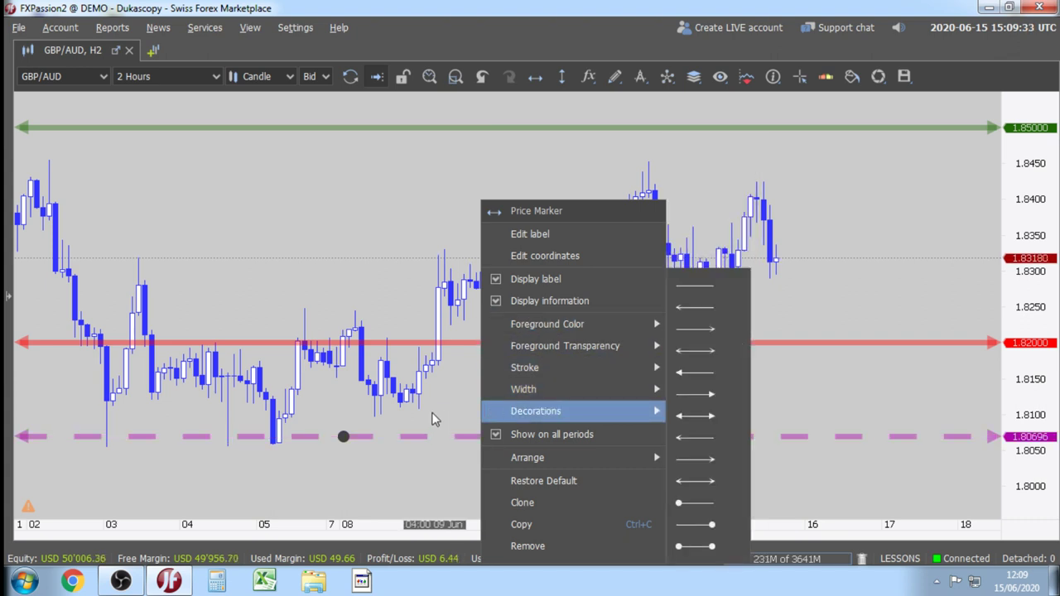
{"action": "left_click", "coordinate": [569, 256]}
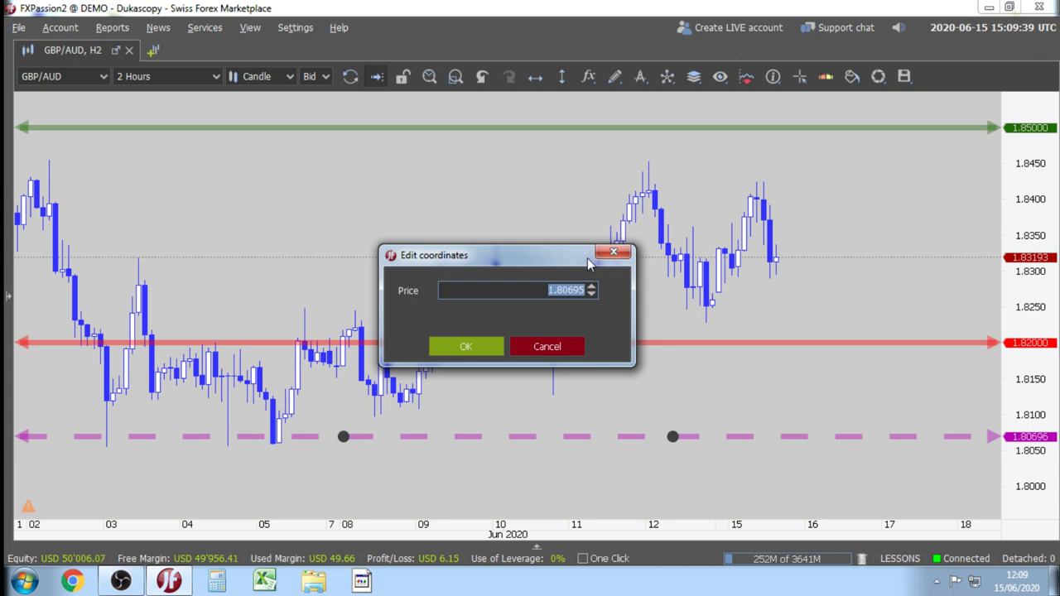
{"action": "type", "text": "1.8"}
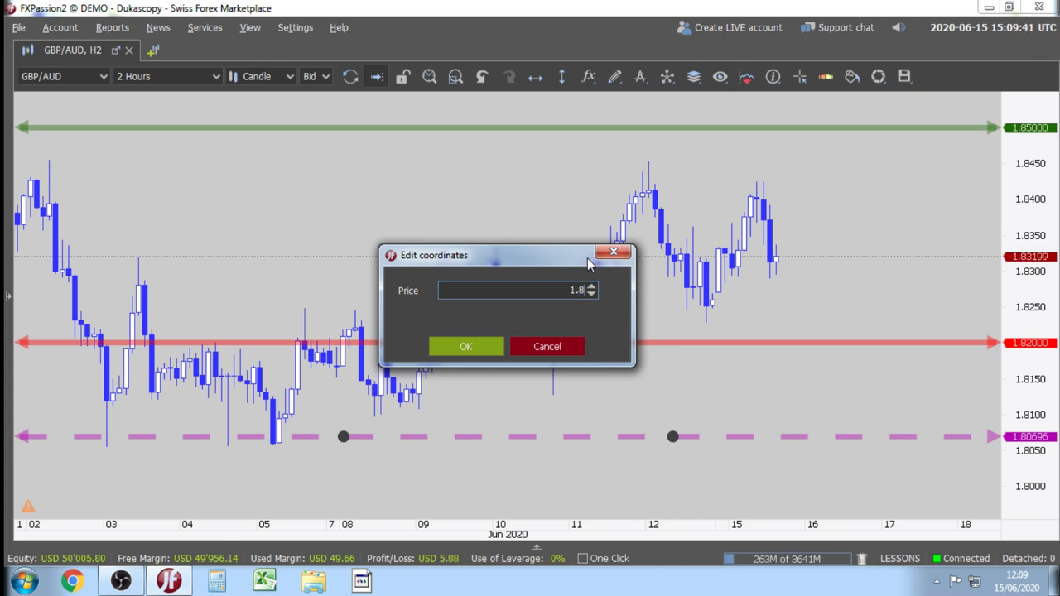
{"action": "type", "text": "2201"}
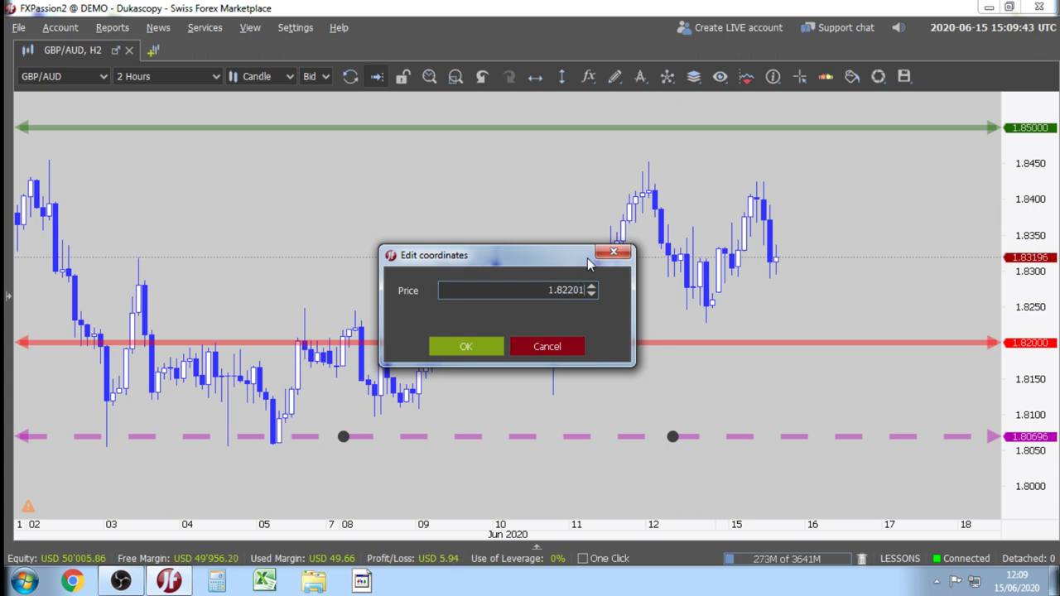
{"action": "left_click", "coordinate": [452, 350]}
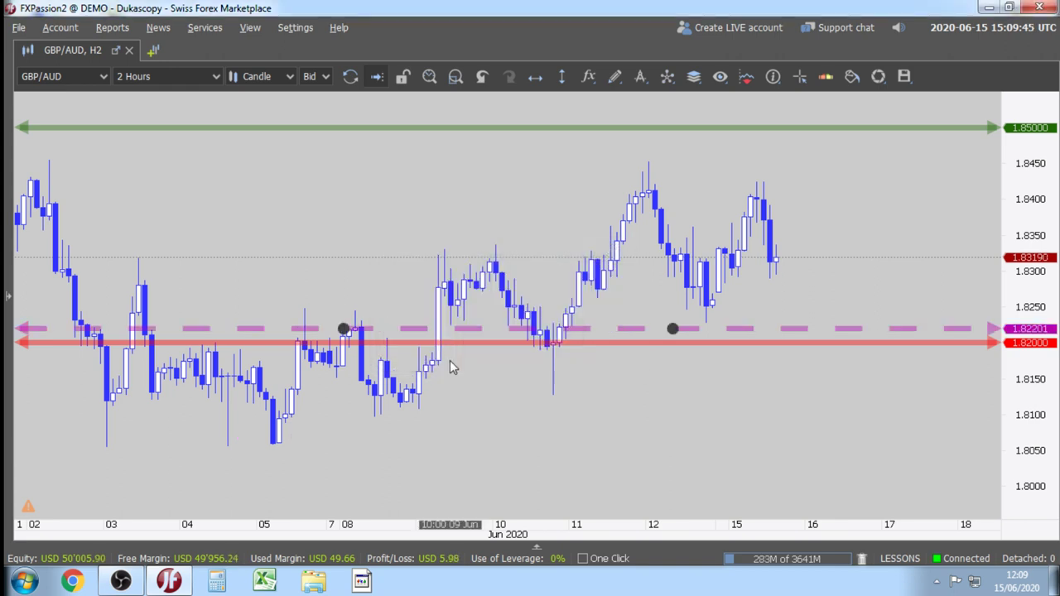
{"action": "left_click", "coordinate": [689, 373]}
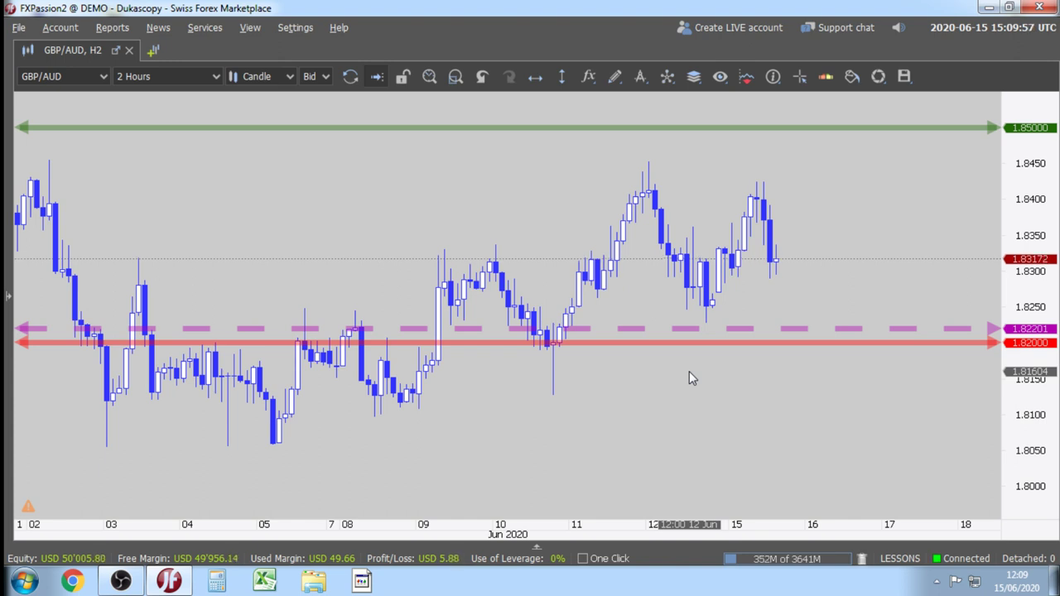
Add a fourth horizontal price marker at about 1.8089 and style it blue and fully opaque.
{"action": "left_click", "coordinate": [535, 76]}
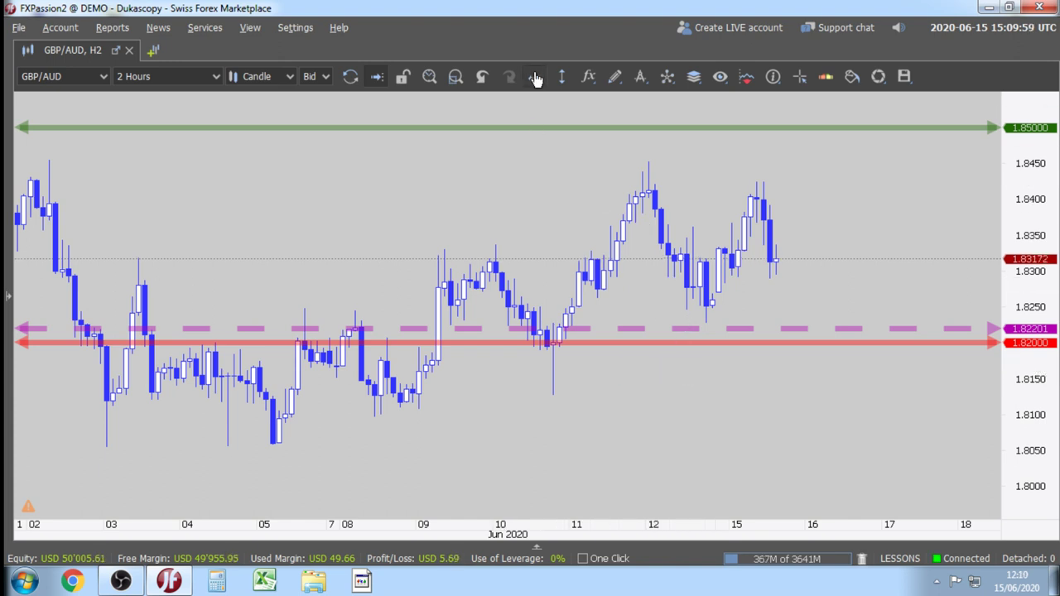
{"action": "left_click", "coordinate": [464, 436]}
{"action": "left_click_drag", "start_coordinate": [464, 437], "coordinate": [516, 420]}
{"action": "right_click", "coordinate": [516, 420]}
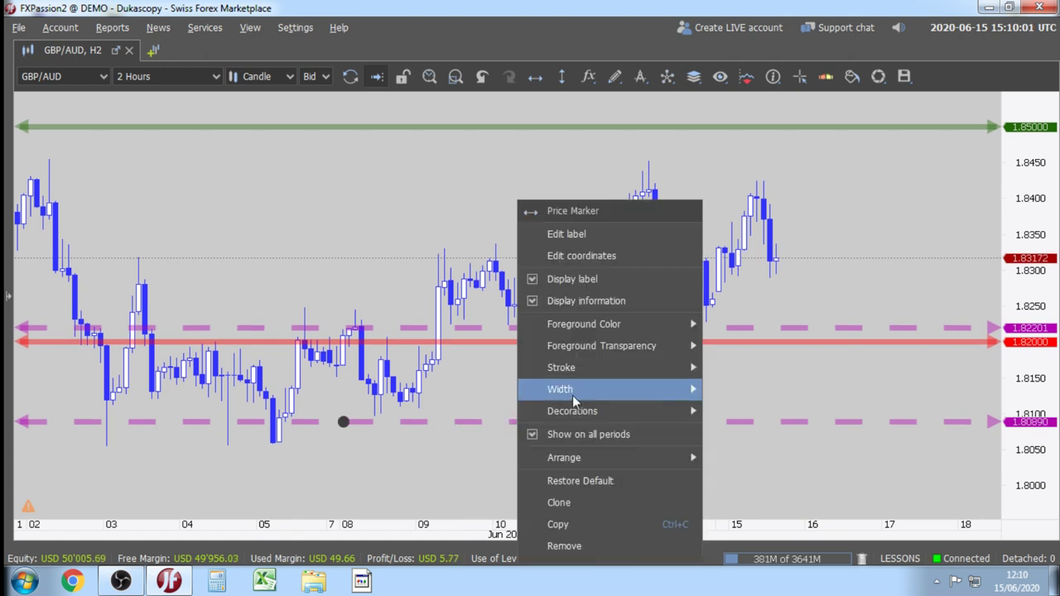
{"action": "mouse_move", "coordinate": [669, 332]}
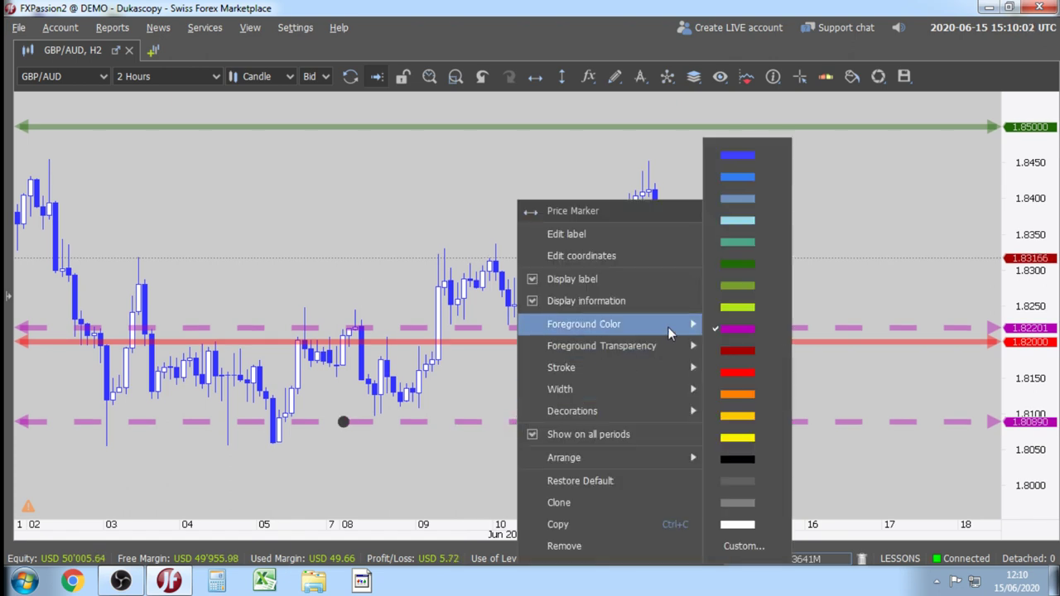
{"action": "left_click", "coordinate": [738, 154]}
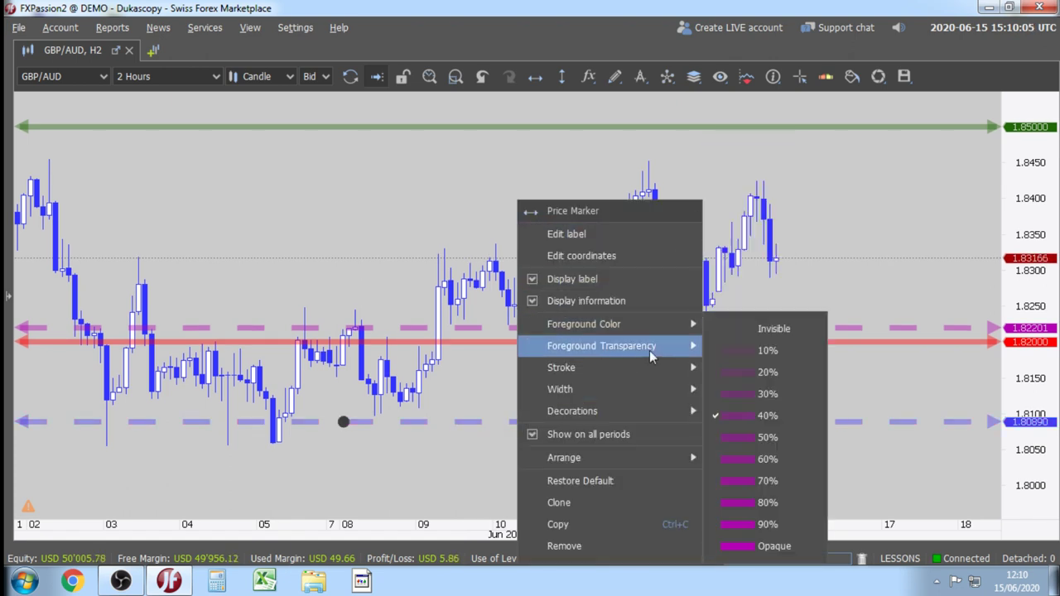
{"action": "mouse_move", "coordinate": [665, 346]}
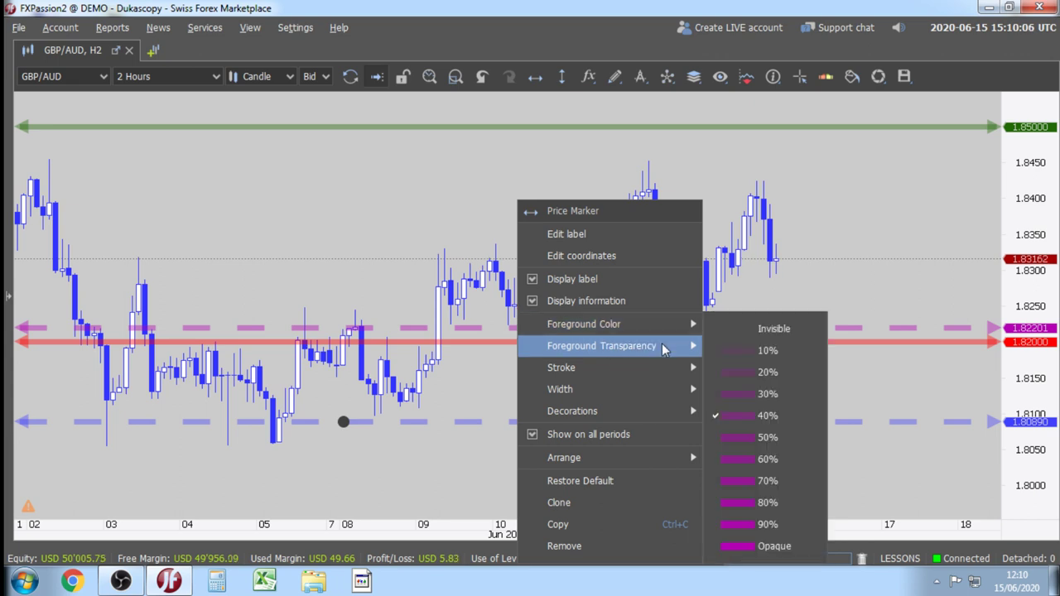
{"action": "left_click", "coordinate": [735, 546]}
Set the blue price marker's price to 1.81020.
{"action": "left_click", "coordinate": [582, 256]}
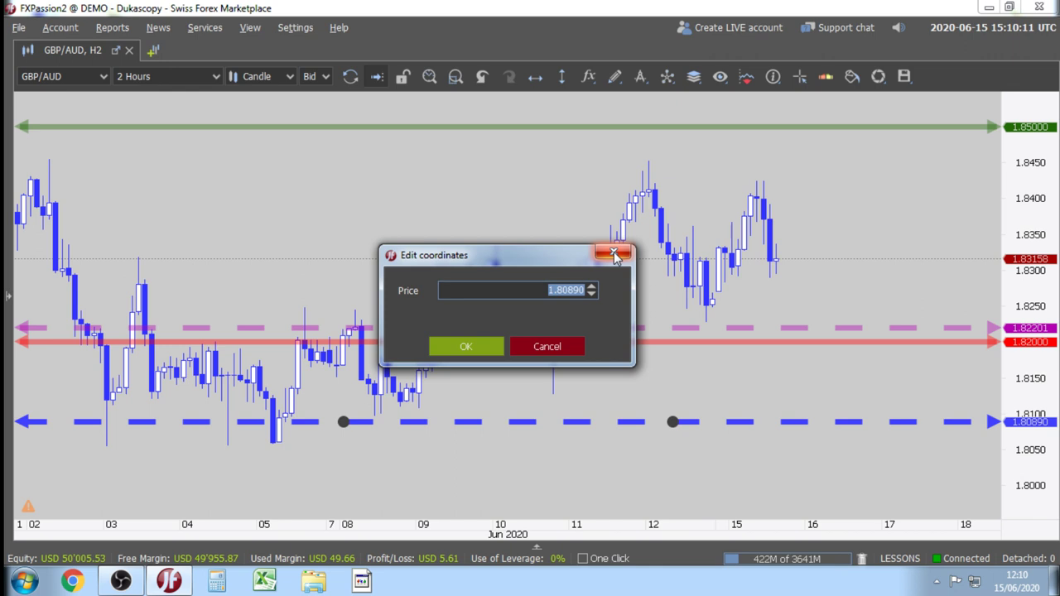
{"action": "type", "text": "1"}
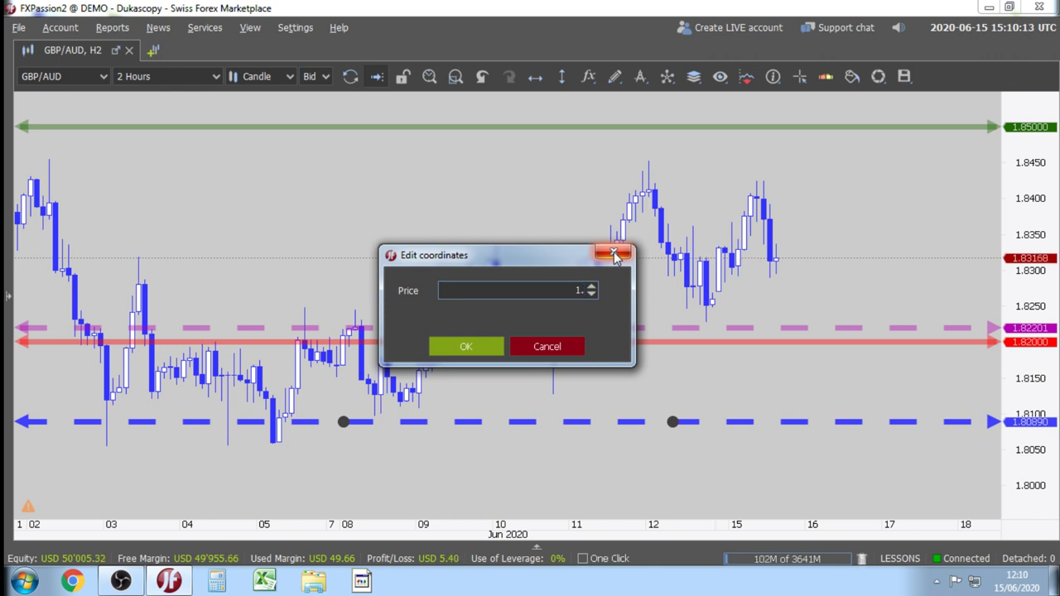
{"action": "type", "text": ".81020"}
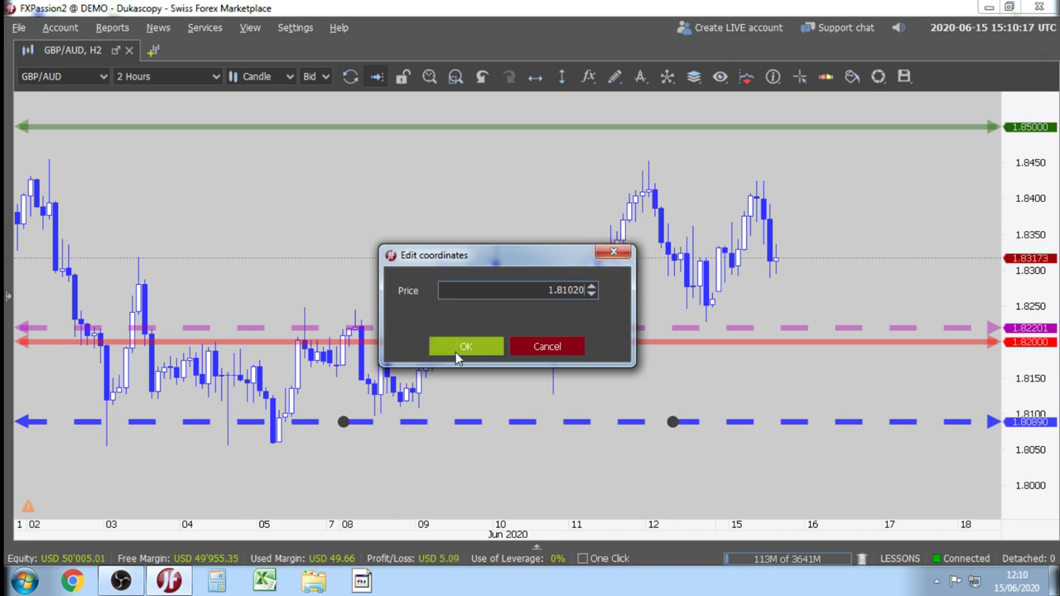
{"action": "left_click", "coordinate": [455, 352]}
Make the magenta dashed price marker fully opaque.
{"action": "left_click", "coordinate": [473, 328]}
{"action": "right_click", "coordinate": [473, 328]}
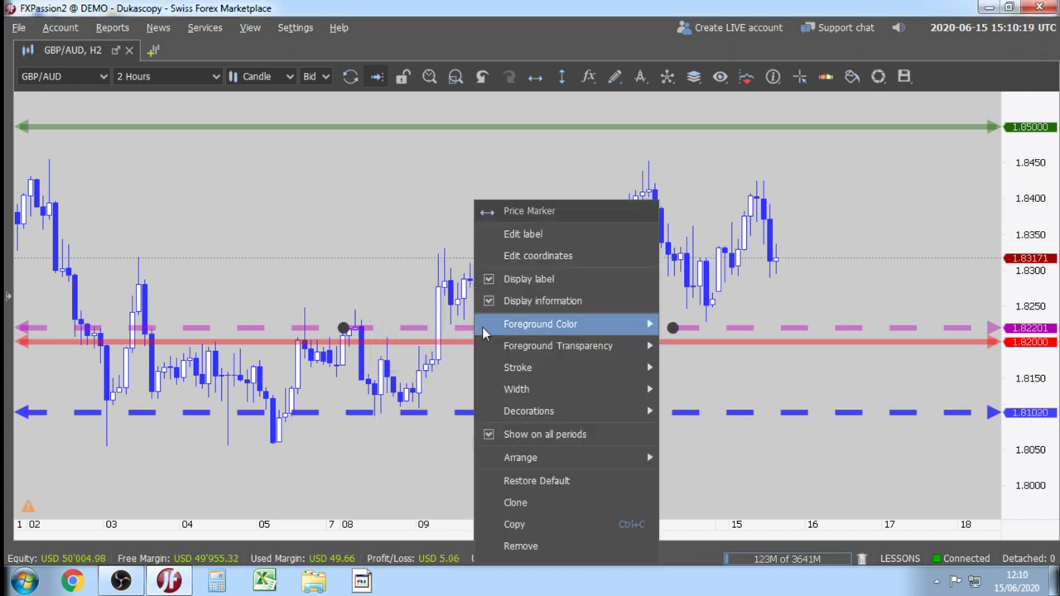
{"action": "mouse_move", "coordinate": [584, 345]}
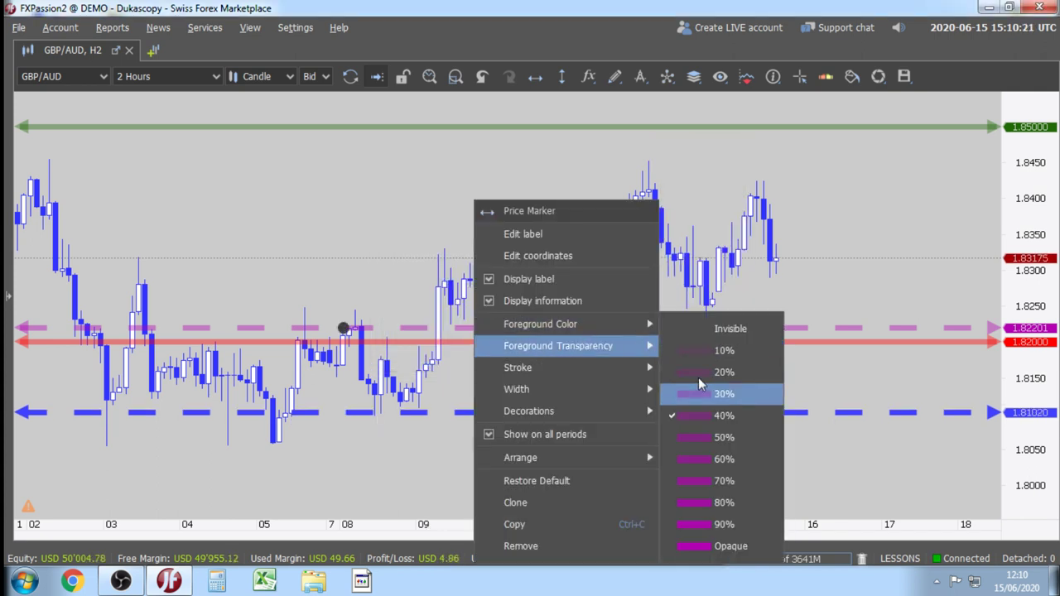
{"action": "left_click", "coordinate": [730, 546]}
{"action": "left_click", "coordinate": [383, 242]}
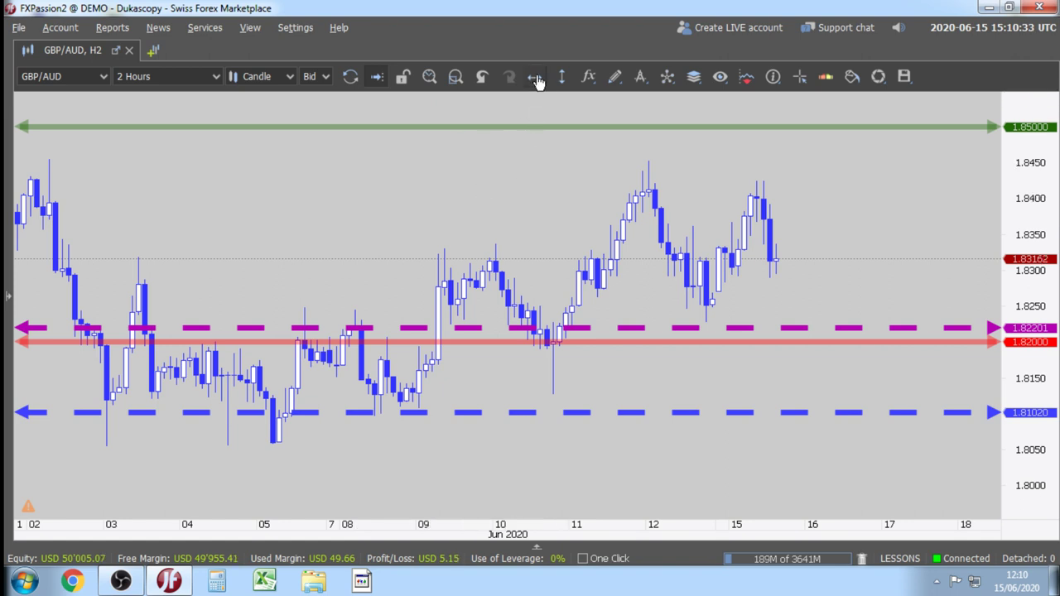
Add a fifth horizontal price marker at about 1.8381 and colour it yellow.
{"action": "left_click", "coordinate": [536, 76]}
{"action": "left_click", "coordinate": [358, 213]}
{"action": "right_click", "coordinate": [370, 213]}
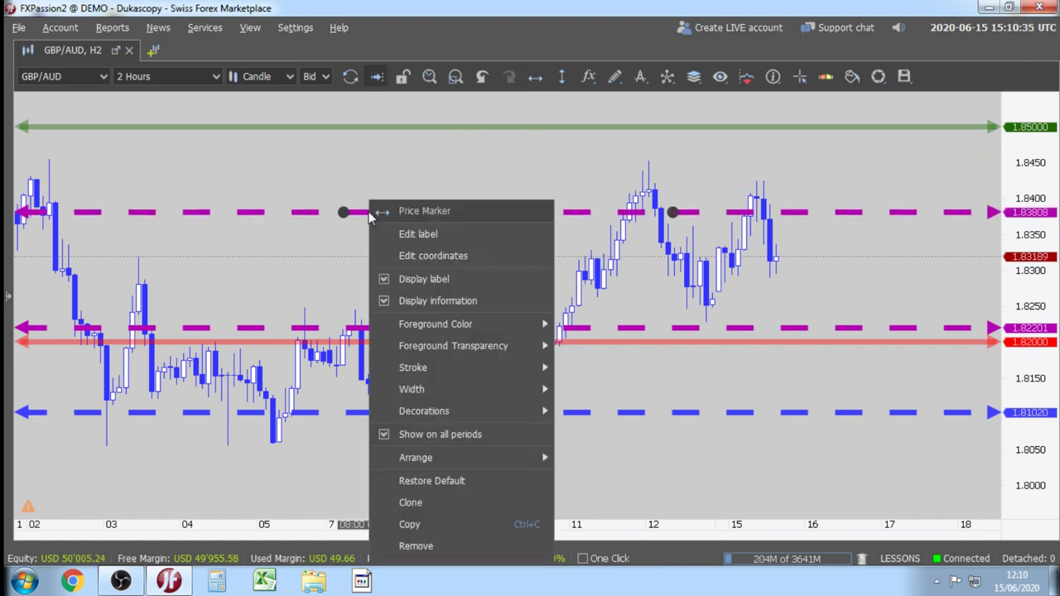
{"action": "mouse_move", "coordinate": [549, 332]}
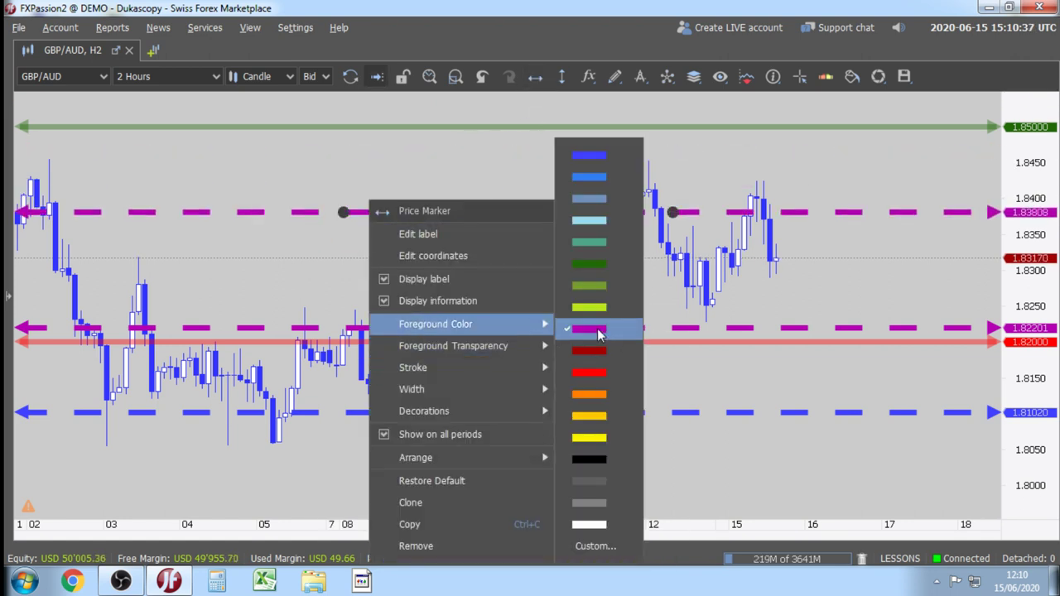
{"action": "left_click", "coordinate": [589, 437]}
Set the yellow price marker's price to 1.825.
{"action": "left_click", "coordinate": [481, 255]}
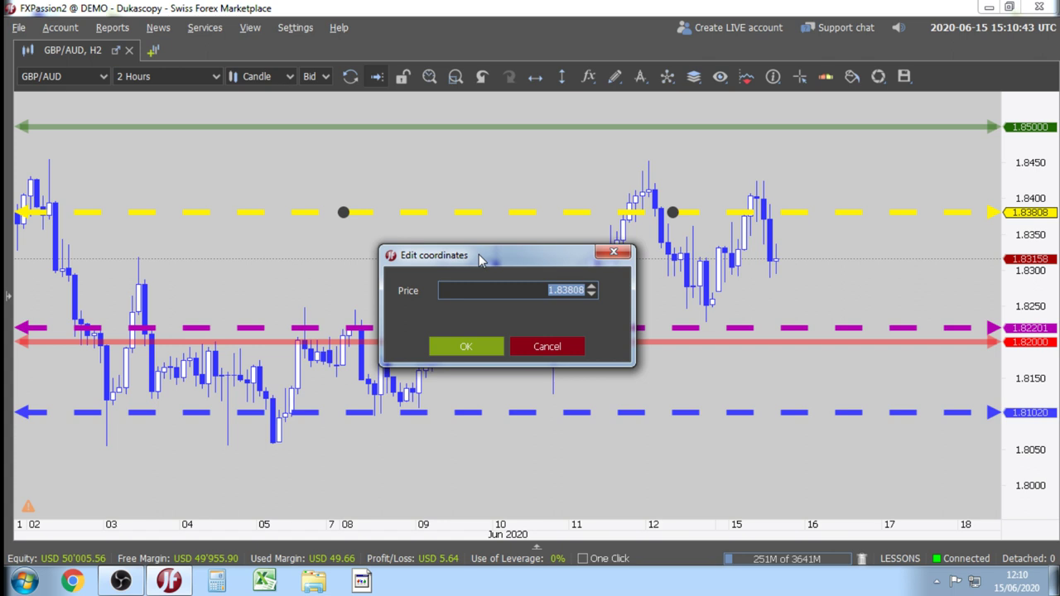
{"action": "key", "text": "BackSpace"}
{"action": "type", "text": "1."}
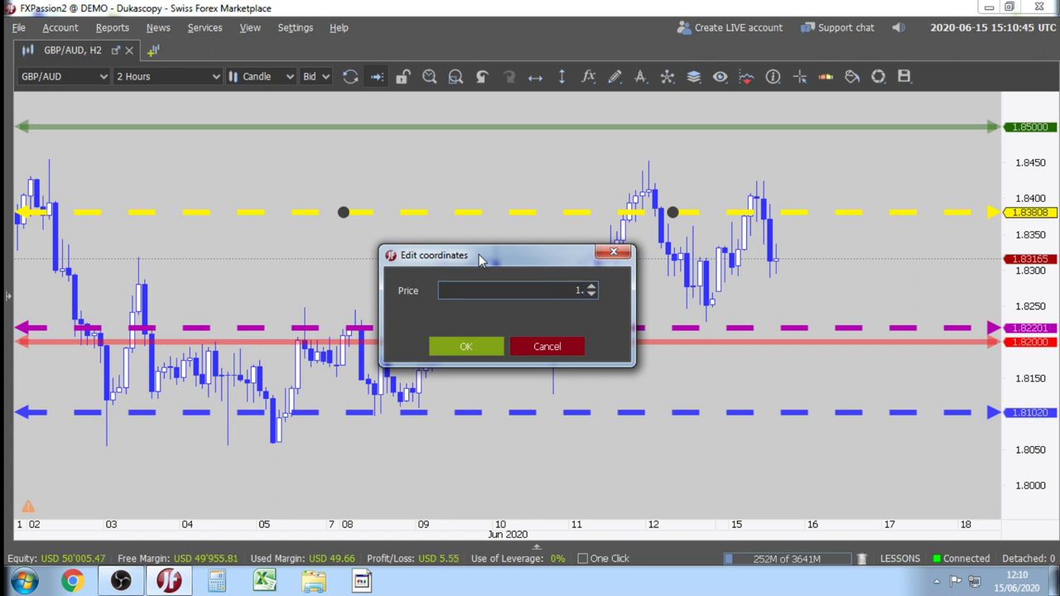
{"action": "type", "text": "8"}
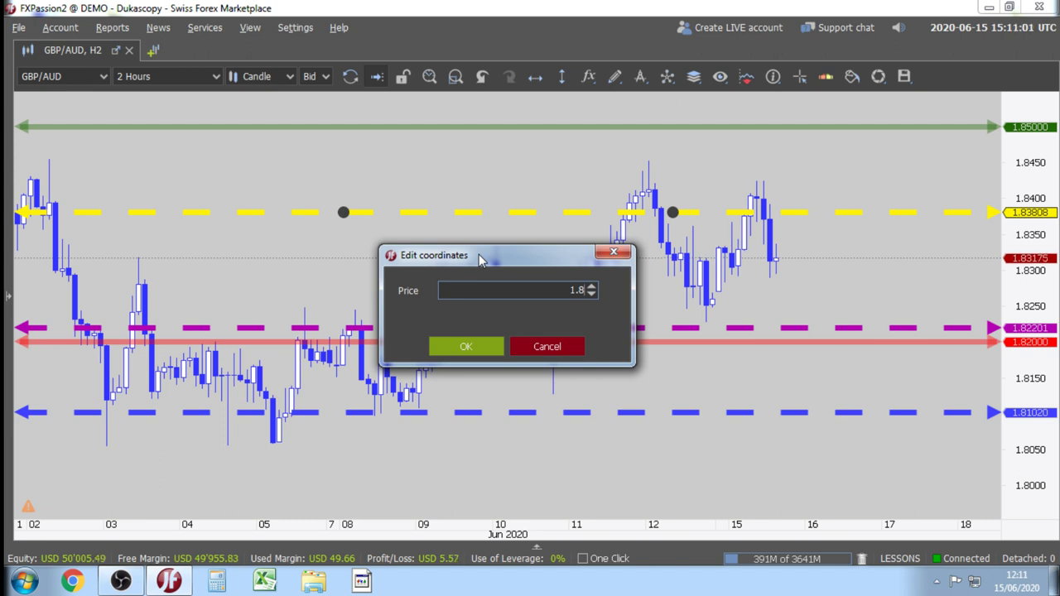
{"action": "type", "text": "25"}
{"action": "left_click", "coordinate": [463, 348]}
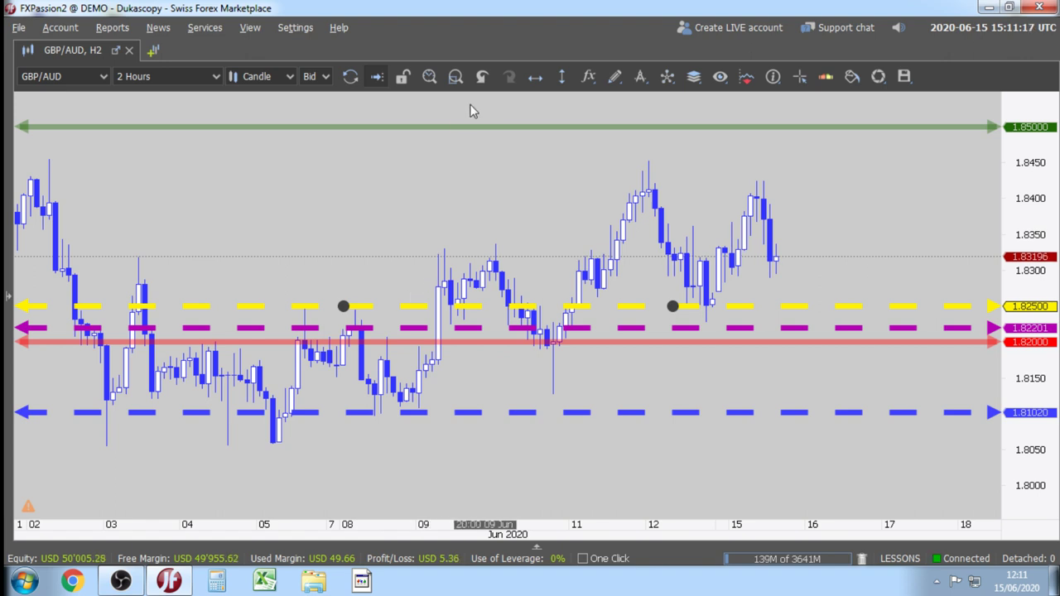
Add a sixth horizontal price marker at about 1.8423 and colour it dark red.
{"action": "left_click", "coordinate": [535, 76]}
{"action": "left_click", "coordinate": [491, 150]}
{"action": "left_click_drag", "start_coordinate": [490, 150], "coordinate": [405, 182]}
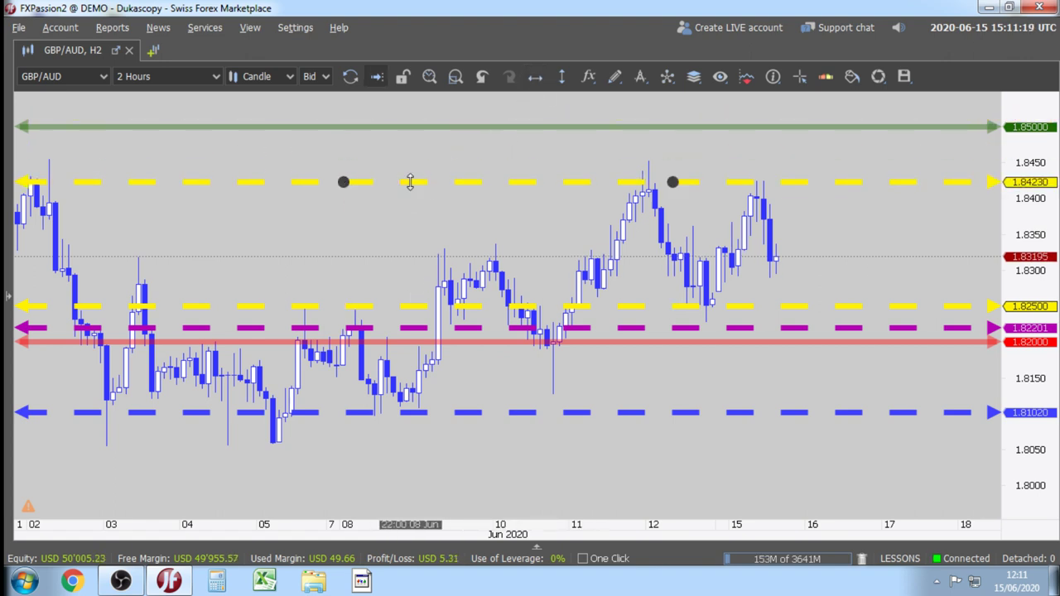
{"action": "right_click", "coordinate": [410, 182]}
{"action": "mouse_move", "coordinate": [531, 308]}
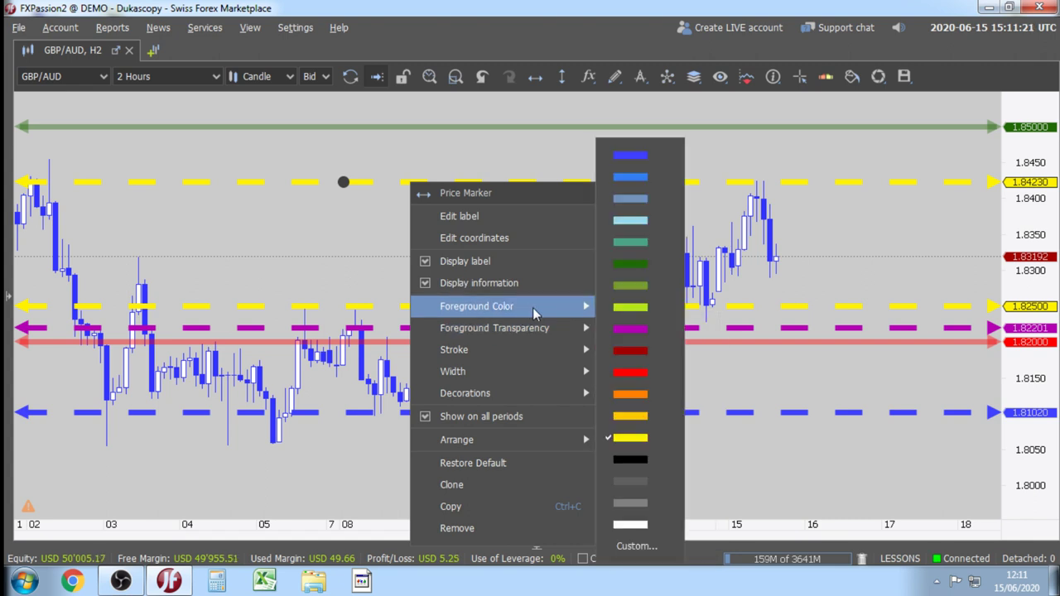
{"action": "left_click", "coordinate": [663, 265]}
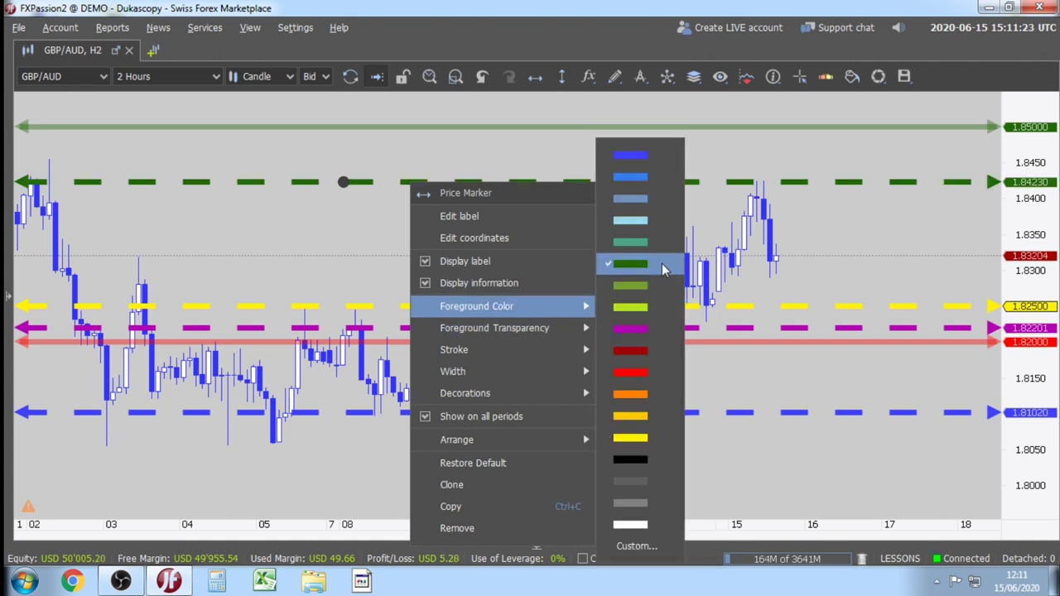
{"action": "left_click", "coordinate": [654, 351]}
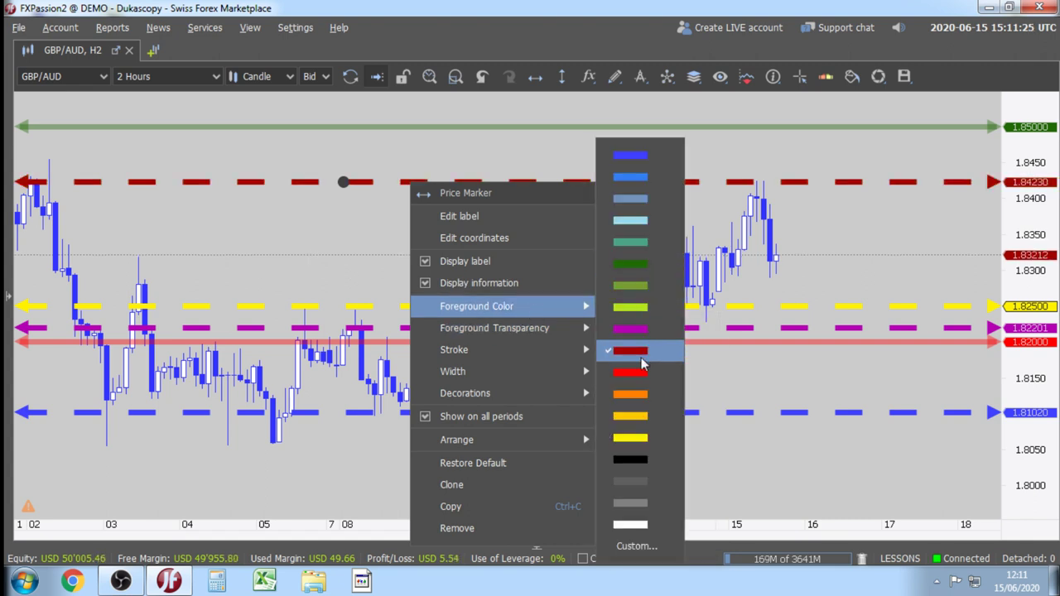
Set the dark red price marker's price to 1.8045.
{"action": "left_click", "coordinate": [494, 237]}
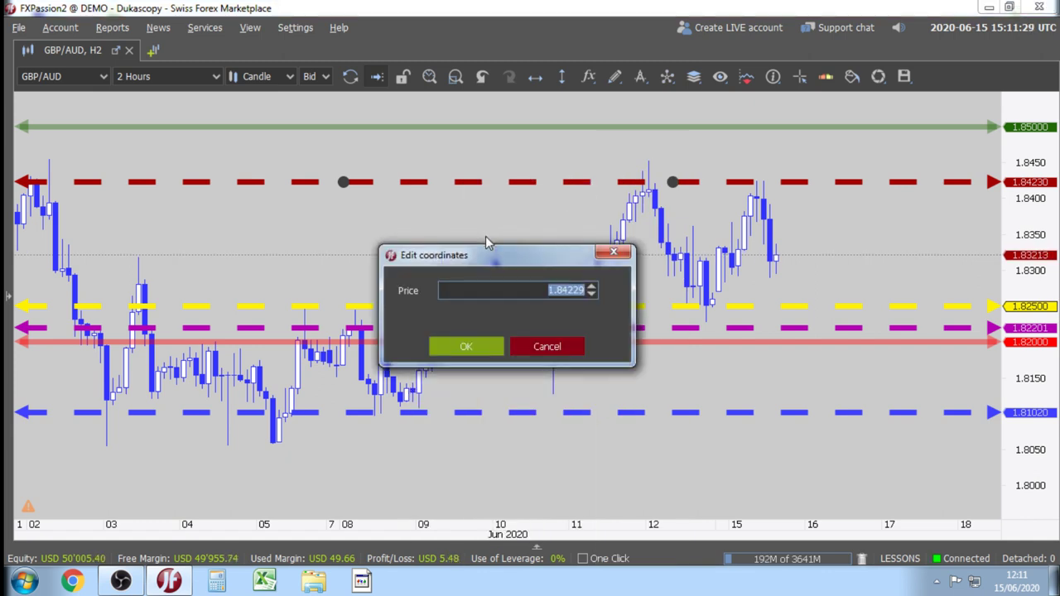
{"action": "type", "text": "1"}
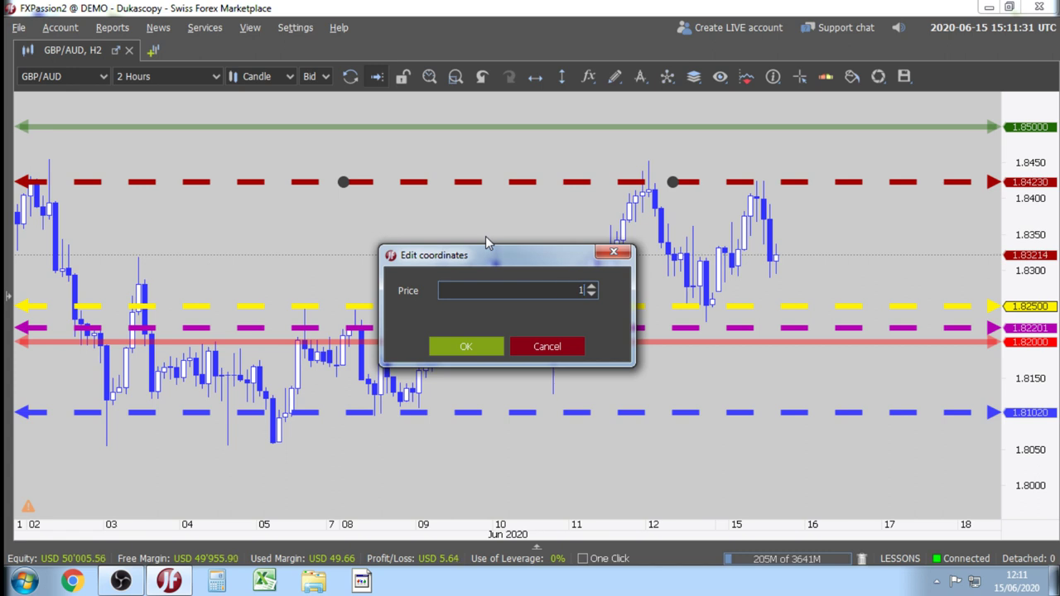
{"action": "type", "text": "."}
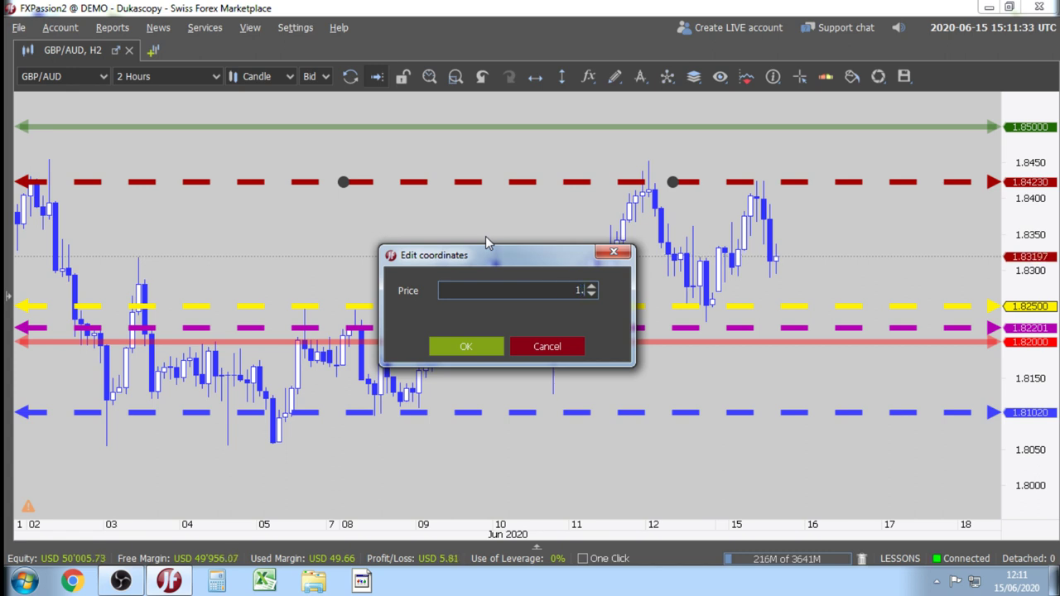
{"action": "type", "text": "8045"}
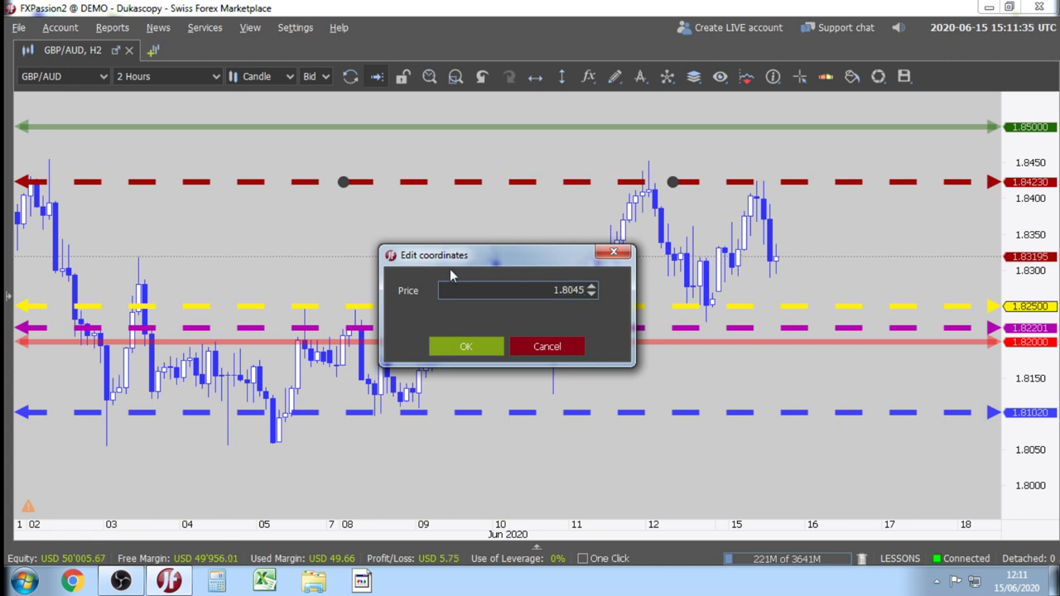
{"action": "left_click", "coordinate": [460, 345]}
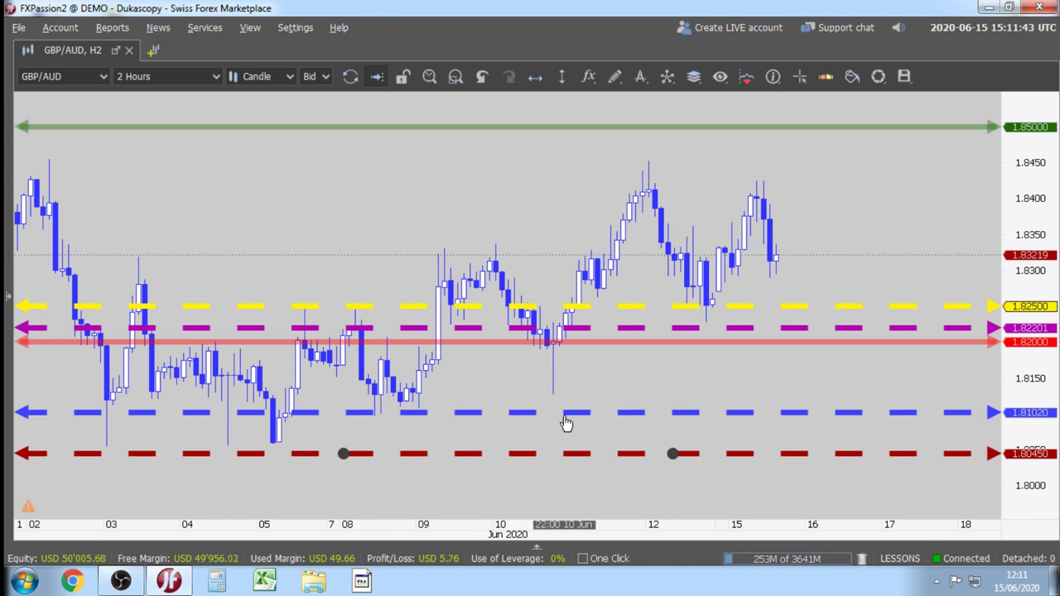
Make the bright red price marker at 1.82 fully opaque and give it a dashed stroke.
{"action": "left_click", "coordinate": [631, 340]}
{"action": "right_click", "coordinate": [631, 341]}
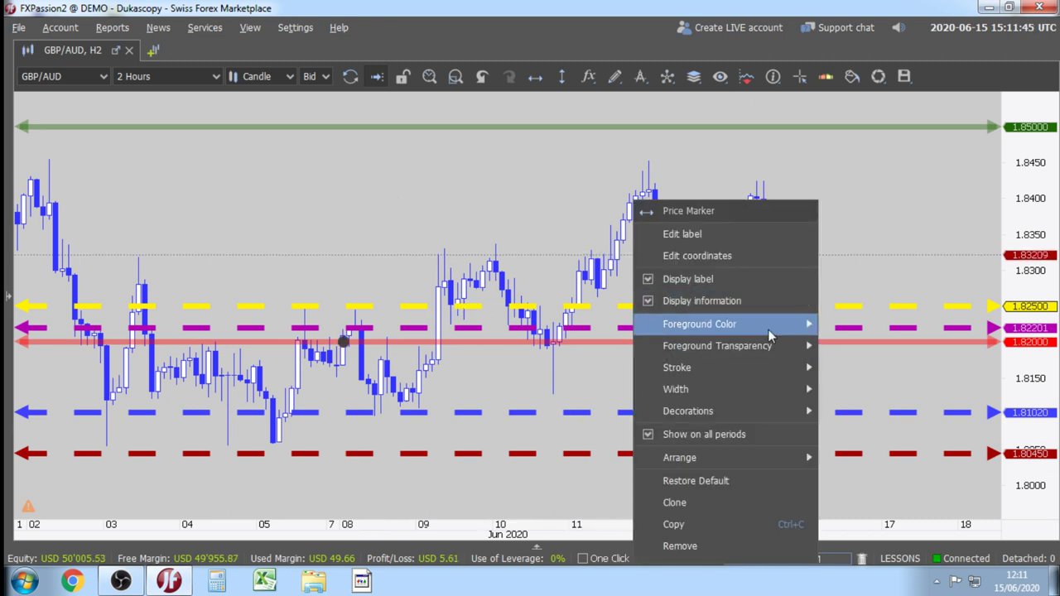
{"action": "mouse_move", "coordinate": [783, 350]}
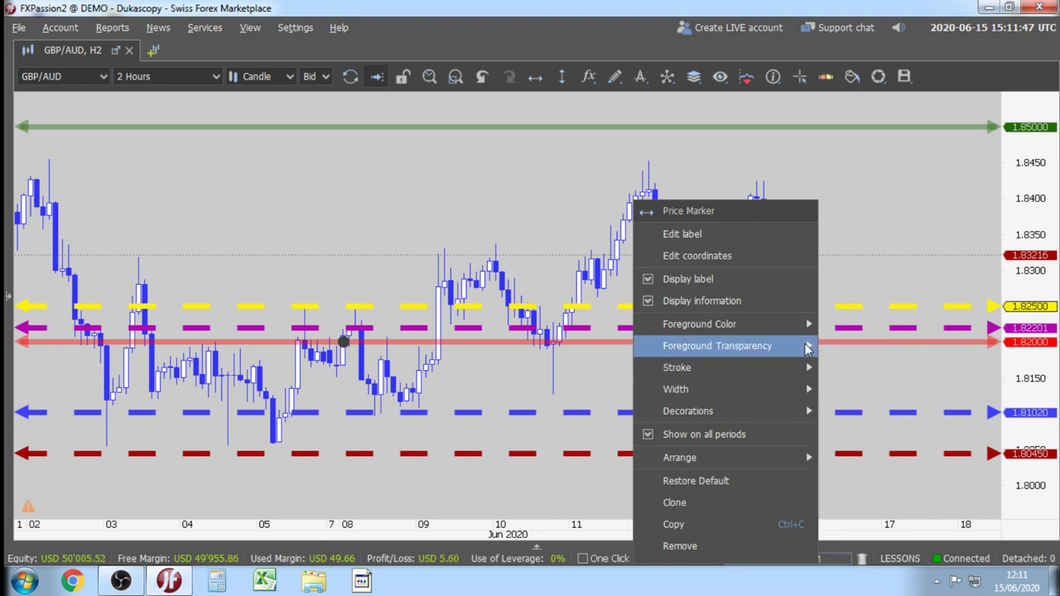
{"action": "left_click", "coordinate": [897, 548]}
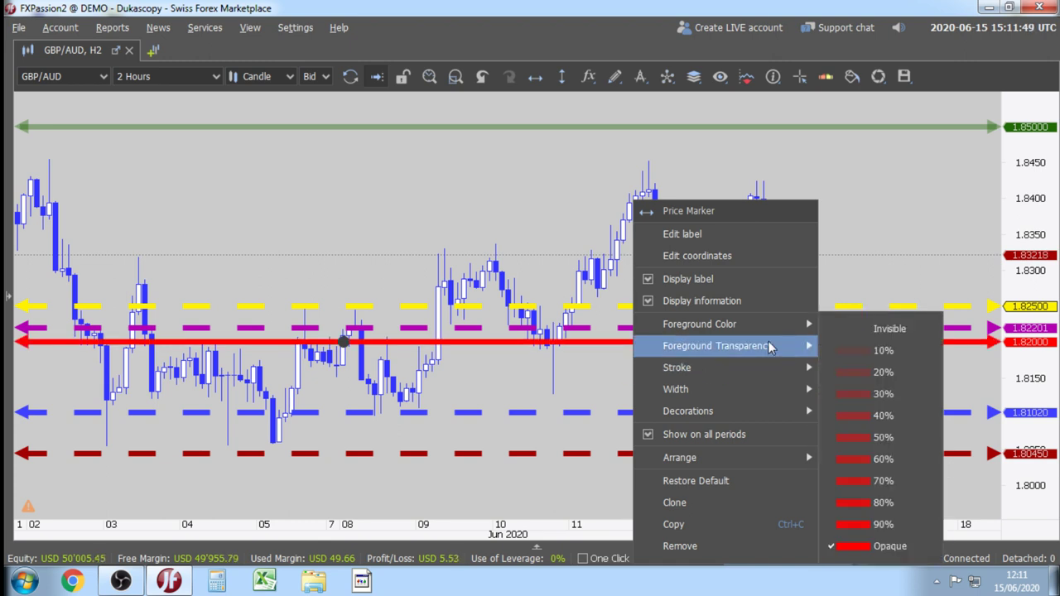
{"action": "mouse_move", "coordinate": [738, 367]}
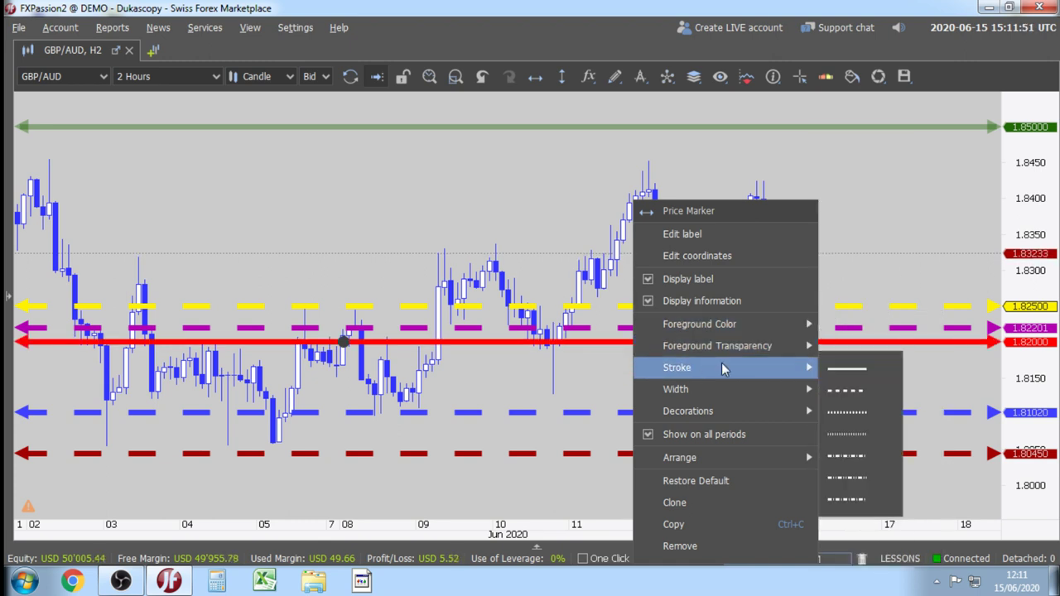
{"action": "left_click", "coordinate": [846, 391]}
{"action": "left_click", "coordinate": [522, 217]}
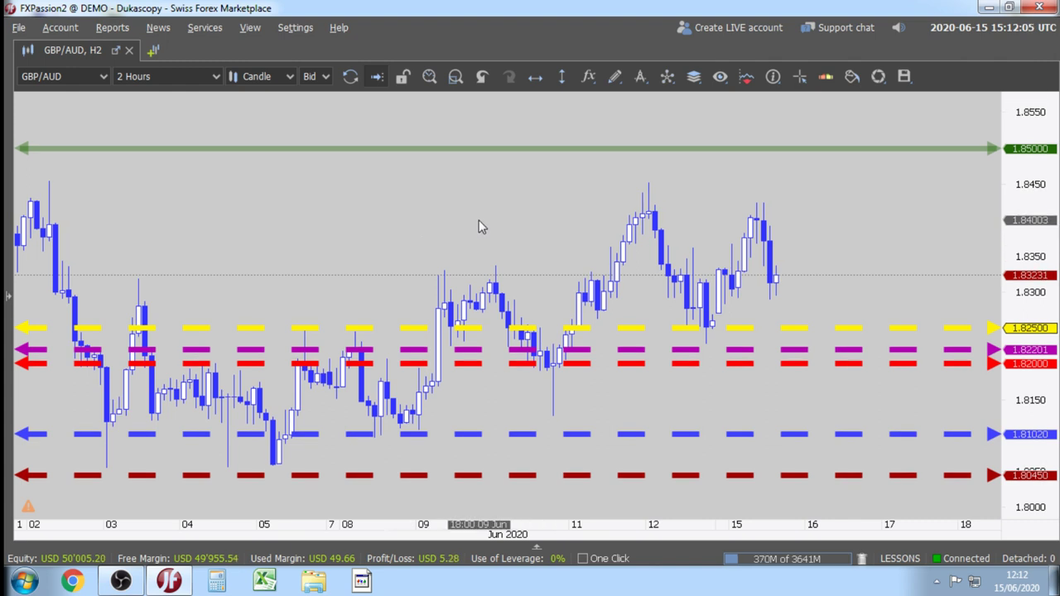
{"action": "left_click_drag", "start_coordinate": [477, 220], "coordinate": [520, 200]}
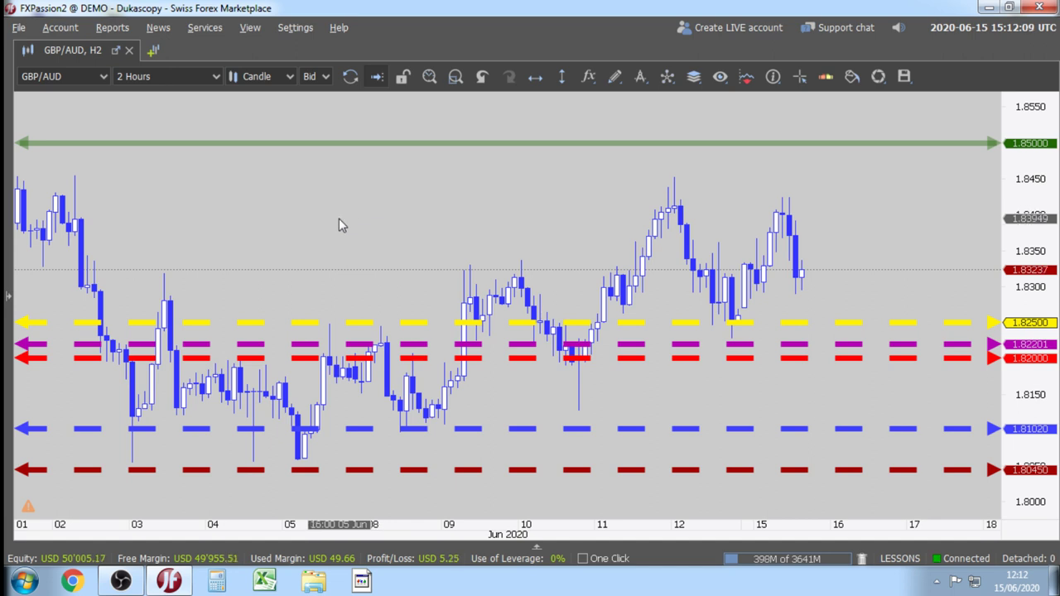
{"action": "left_click_drag", "start_coordinate": [291, 216], "coordinate": [347, 205]}
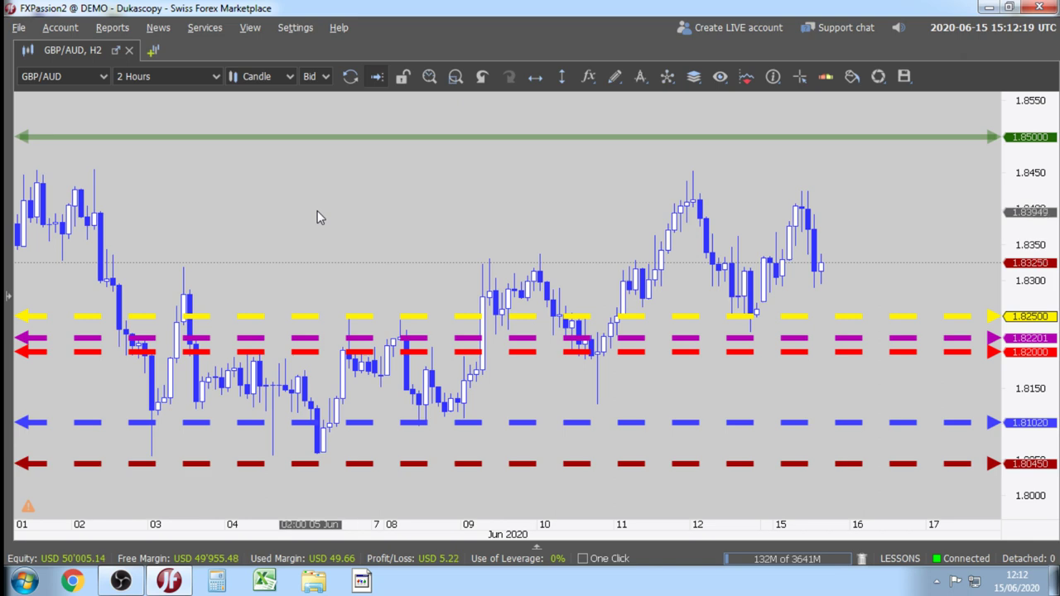
{"action": "left_click_drag", "start_coordinate": [330, 230], "coordinate": [433, 218]}
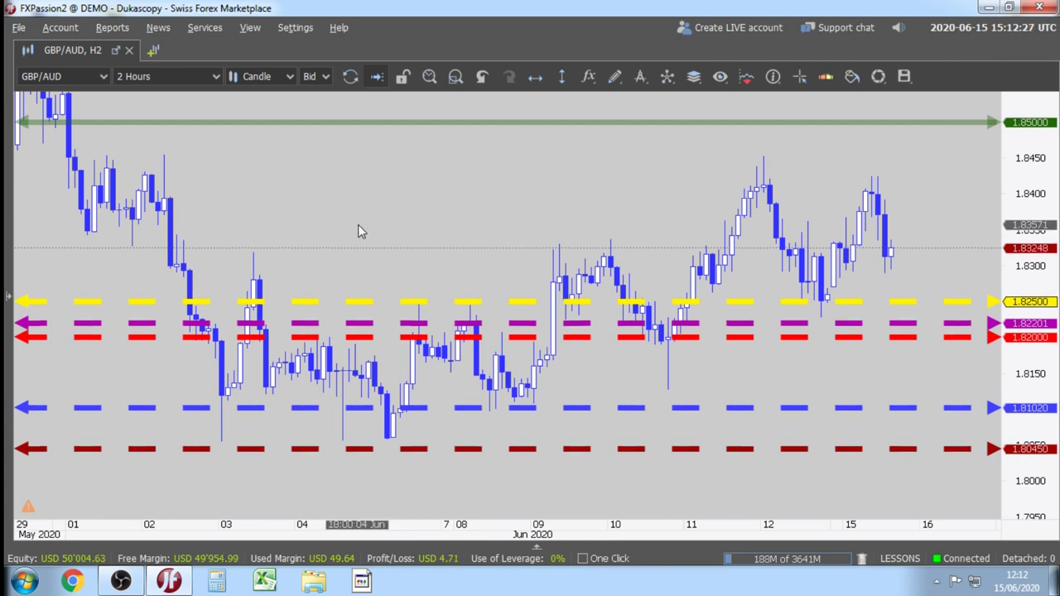
Close the marked-up GBP/AUD 2-hour chart and open a fresh GBP/AUD chart in its place.
{"action": "left_click", "coordinate": [155, 52]}
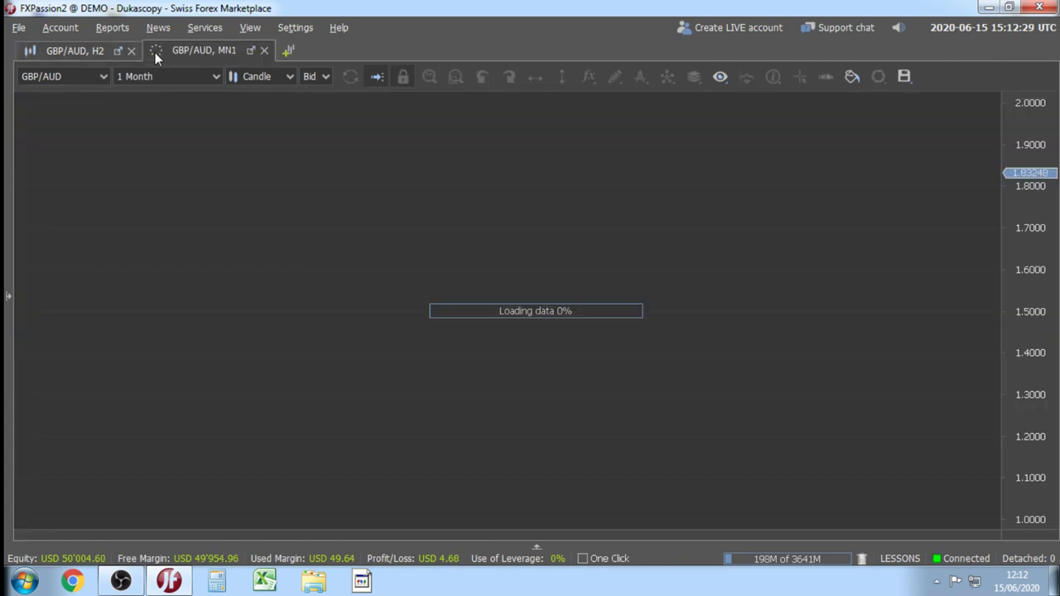
{"action": "left_click", "coordinate": [266, 51]}
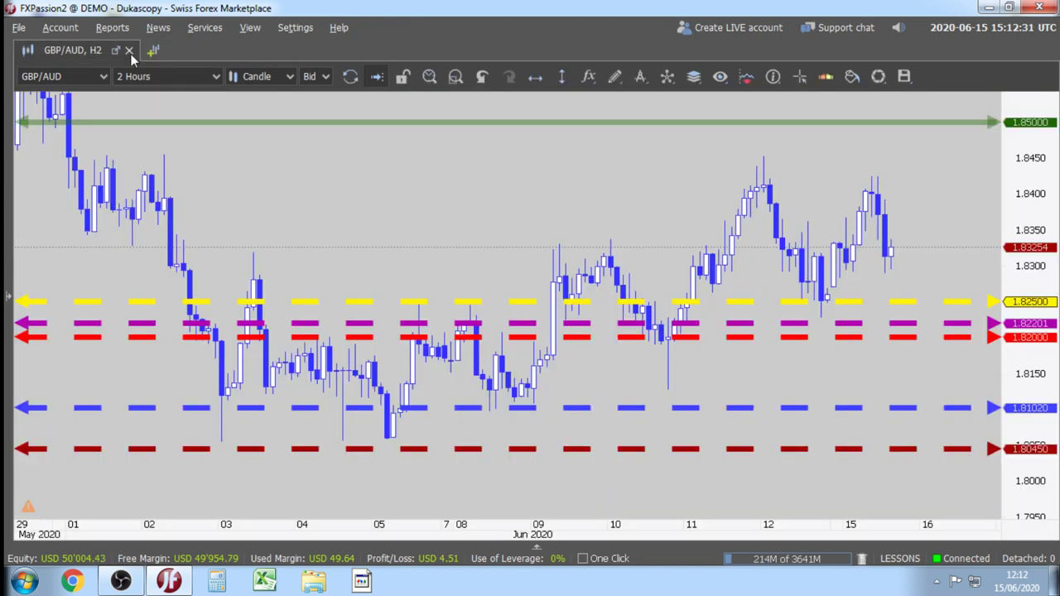
{"action": "left_click", "coordinate": [131, 51]}
{"action": "left_click", "coordinate": [88, 65]}
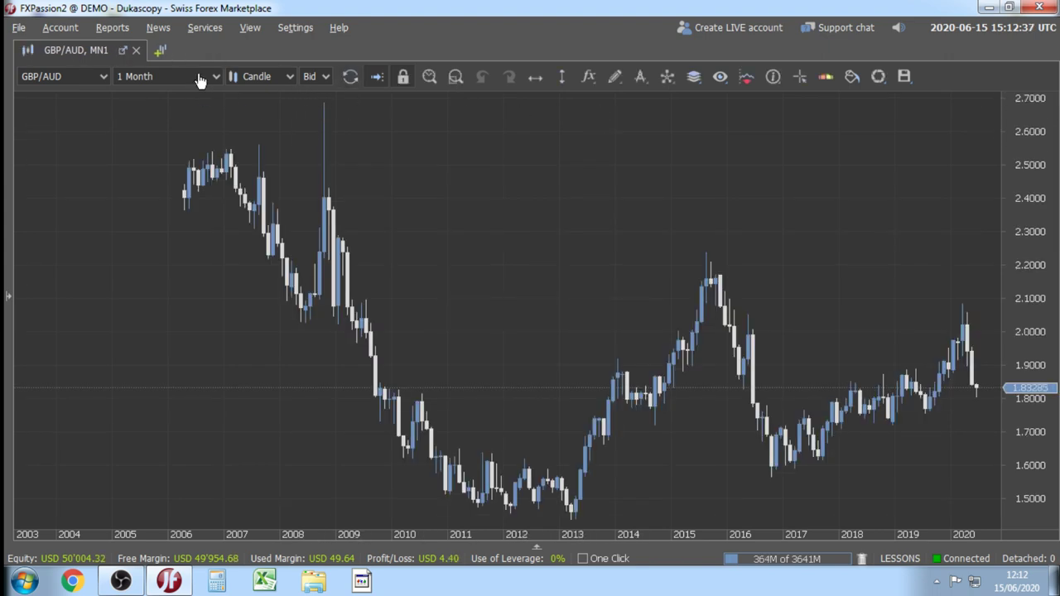
Apply the Custom theme (1) colour theme to the new chart and switch its period to 2 Hours.
{"action": "left_click", "coordinate": [851, 76]}
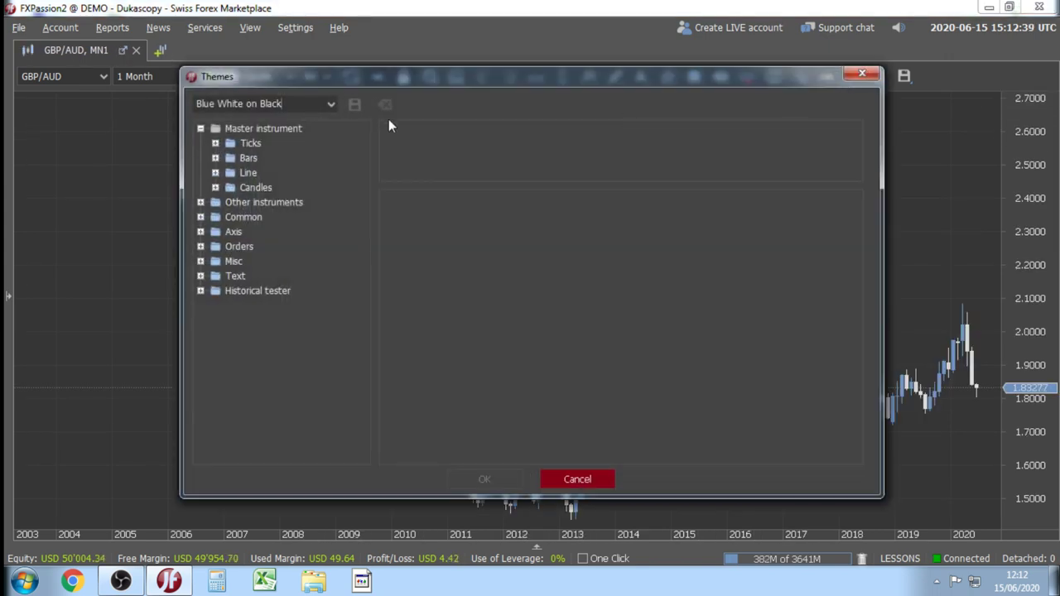
{"action": "left_click", "coordinate": [332, 106]}
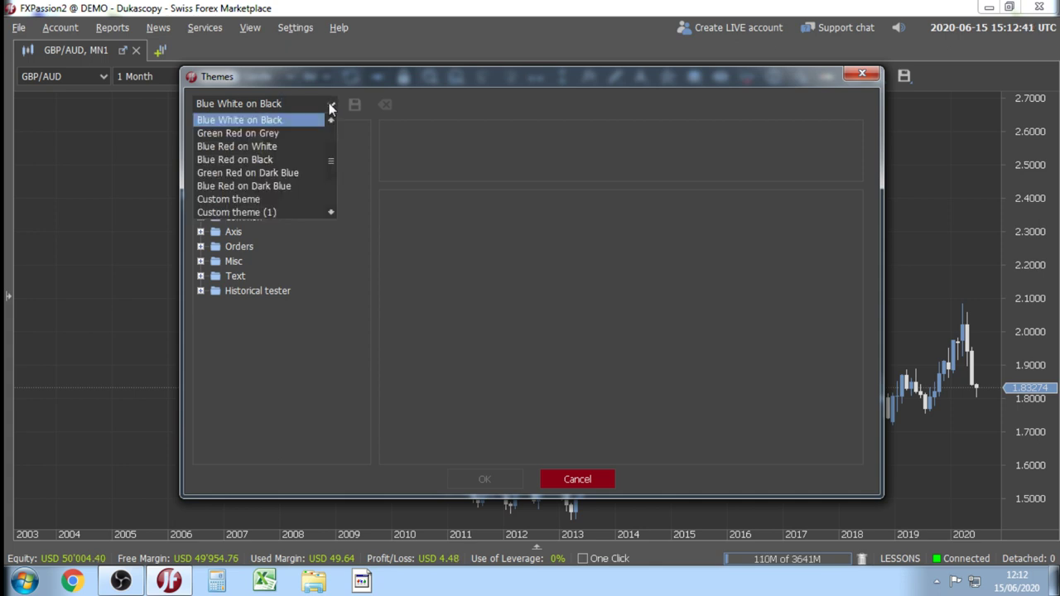
{"action": "left_click", "coordinate": [263, 209]}
{"action": "left_click", "coordinate": [483, 478]}
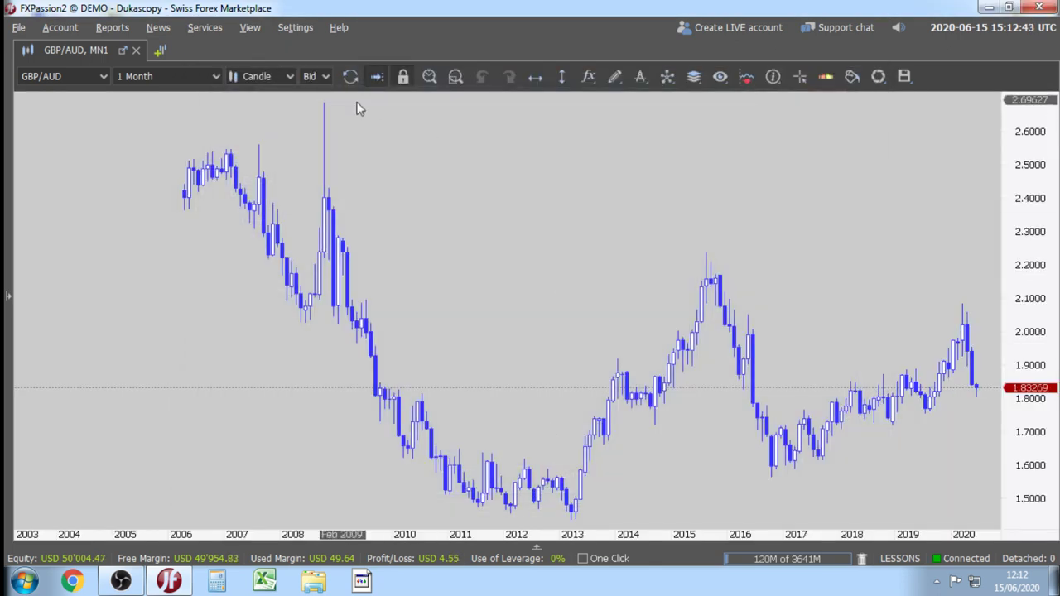
{"action": "left_click", "coordinate": [215, 76]}
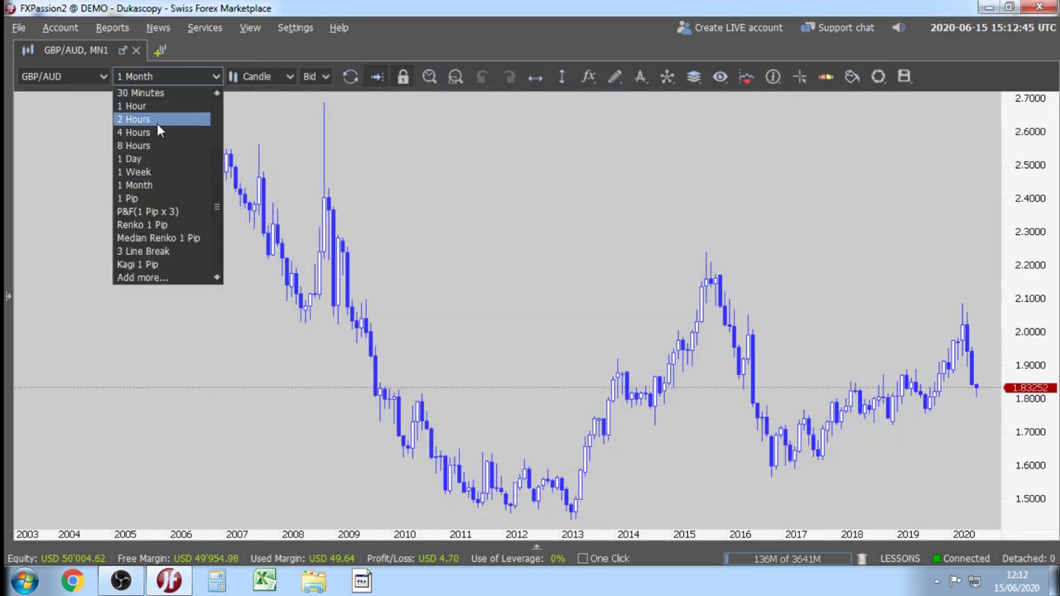
{"action": "left_click", "coordinate": [199, 118]}
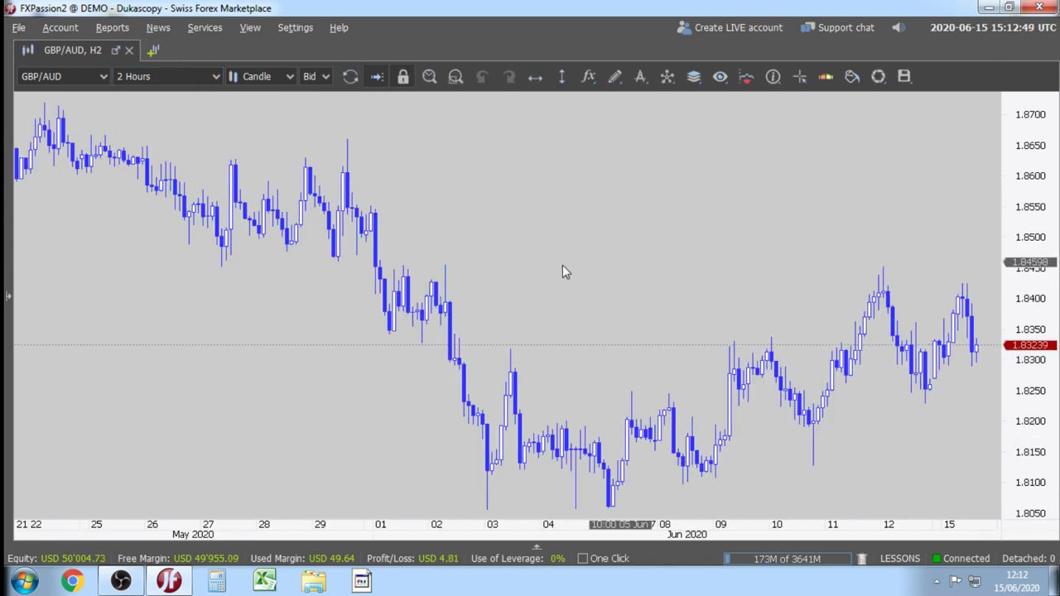
Add a horizontal price marker at about 1.8508 on the GBP/AUD 2-hour chart.
{"action": "scroll", "coordinate": [562, 249], "scroll_direction": "down", "scroll_amount": 3}
{"action": "scroll", "coordinate": [555, 259], "scroll_direction": "down", "scroll_amount": 3}
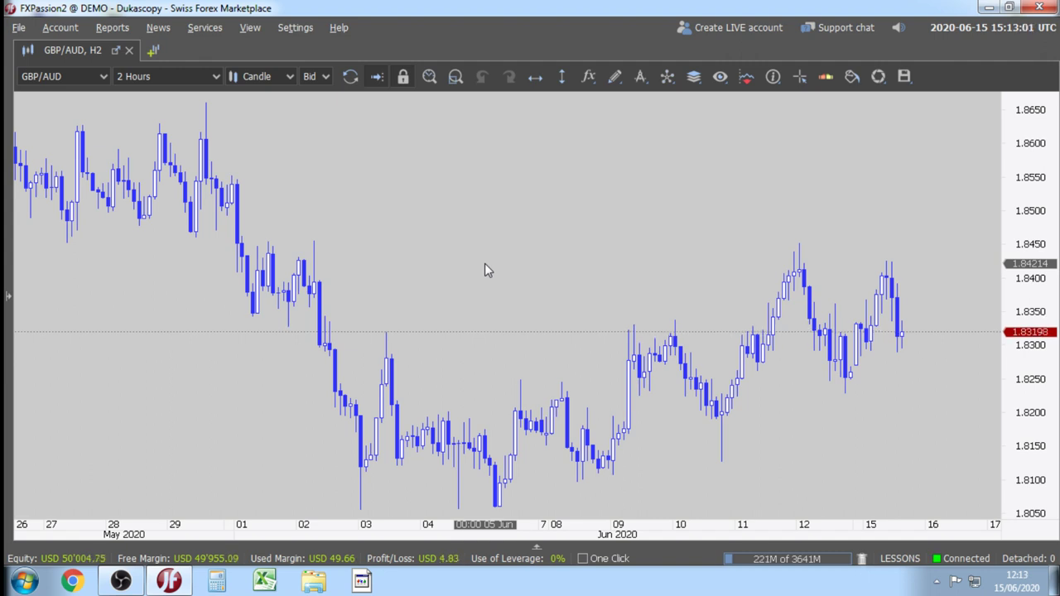
{"action": "left_click", "coordinate": [535, 77]}
{"action": "left_click", "coordinate": [479, 194]}
{"action": "left_click_drag", "start_coordinate": [479, 196], "coordinate": [461, 208]}
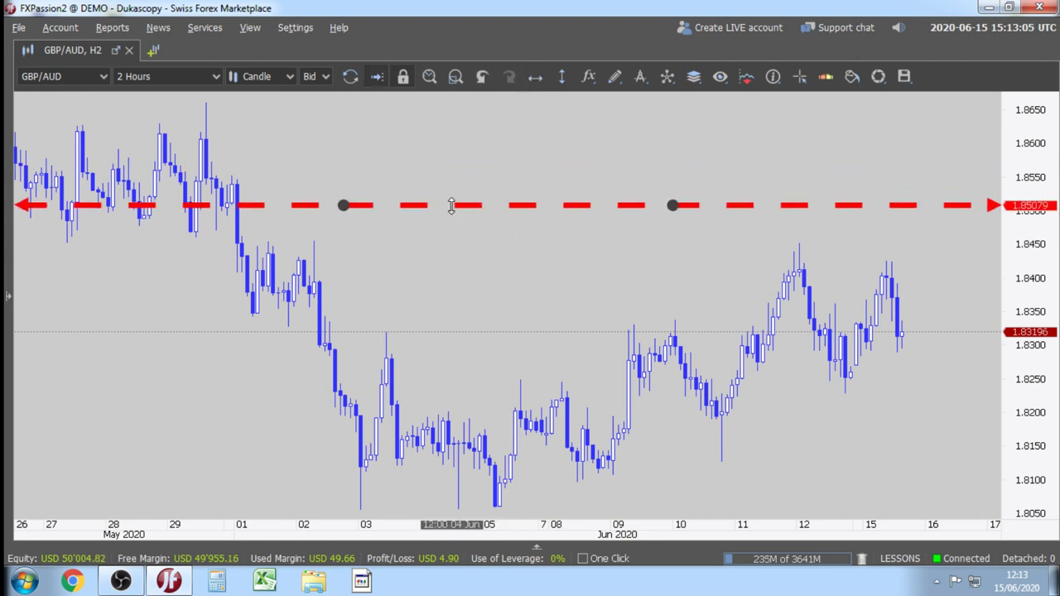
{"action": "right_click", "coordinate": [453, 205]}
{"action": "left_click", "coordinate": [488, 231]}
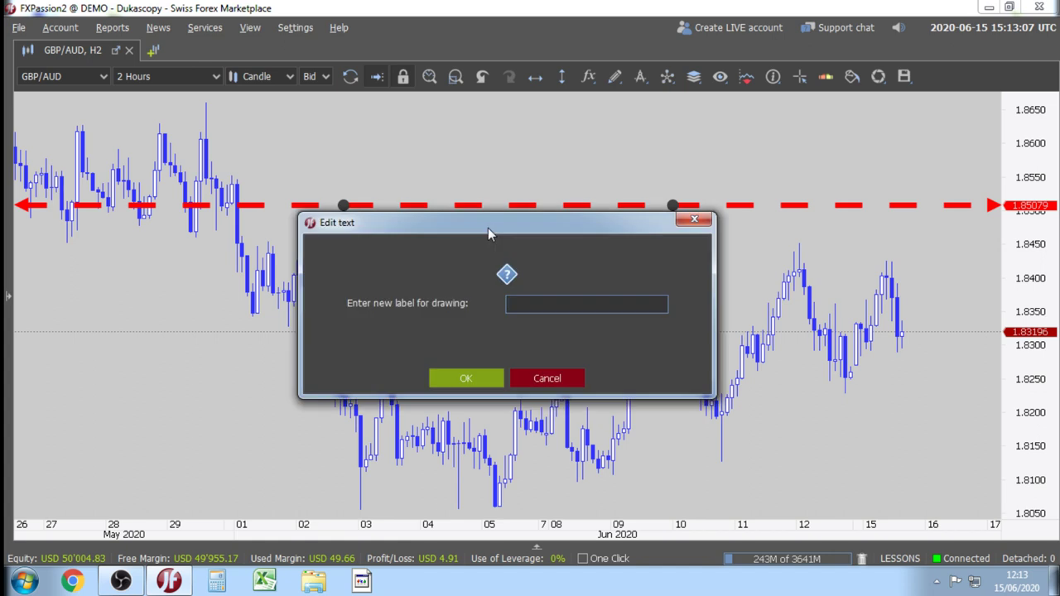
{"action": "left_click", "coordinate": [688, 222]}
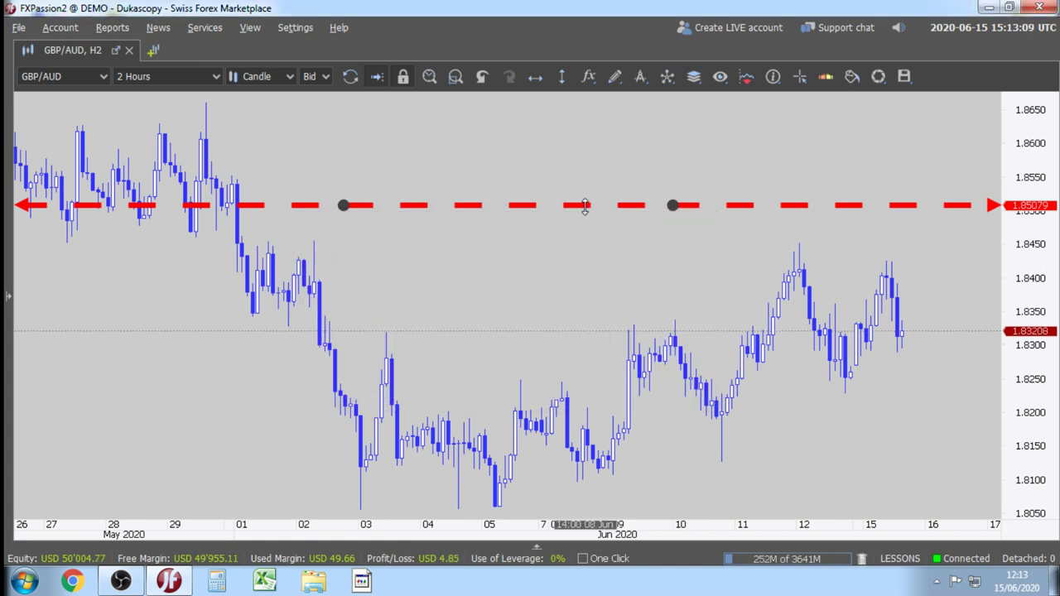
Set the red price marker's price to 1.82.
{"action": "right_click", "coordinate": [585, 206]}
{"action": "left_click", "coordinate": [601, 254]}
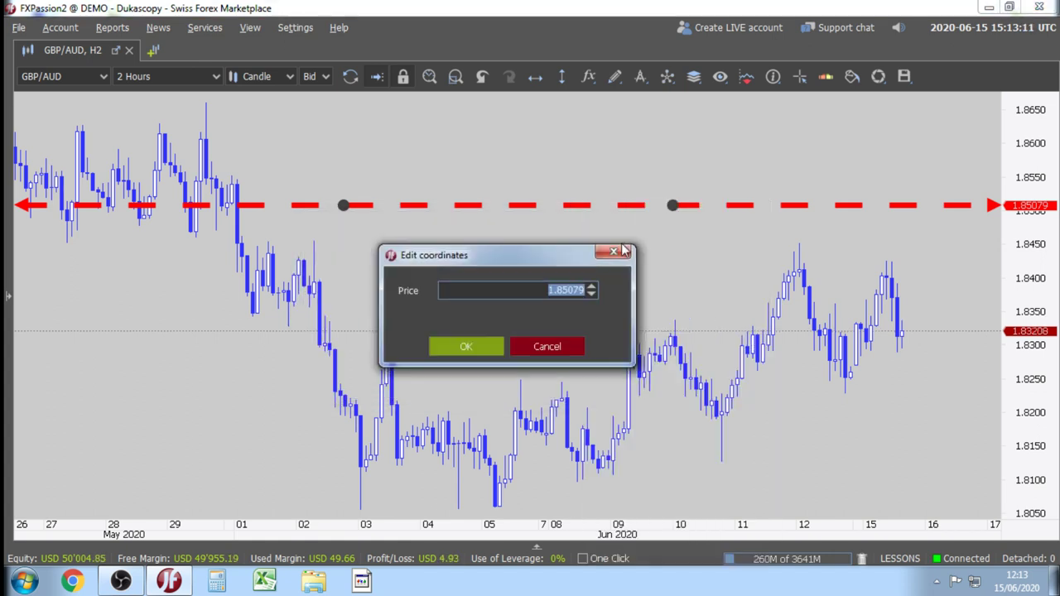
{"action": "type", "text": "1"}
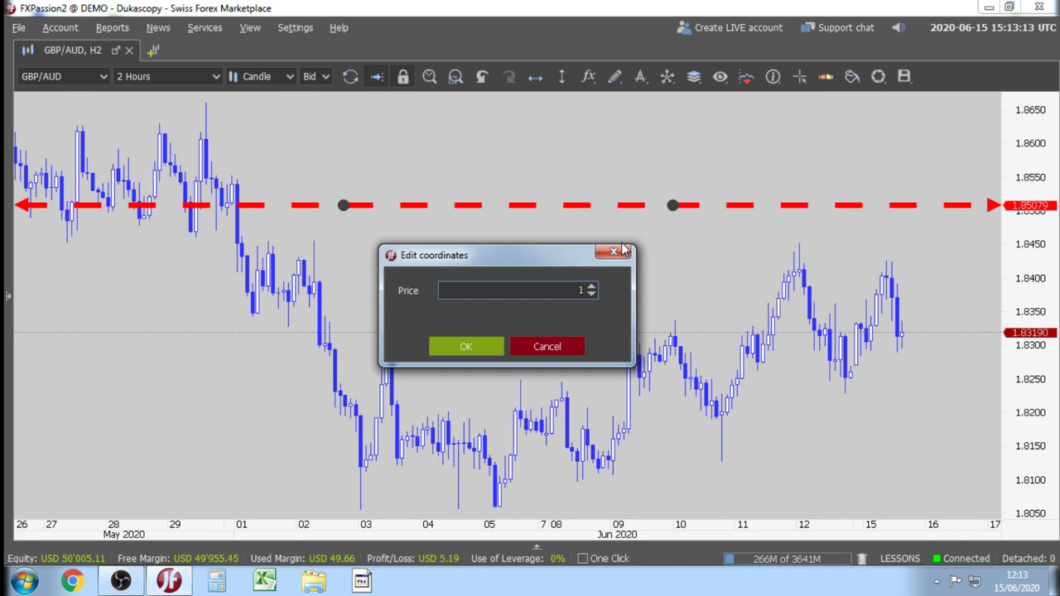
{"action": "type", "text": ".82"}
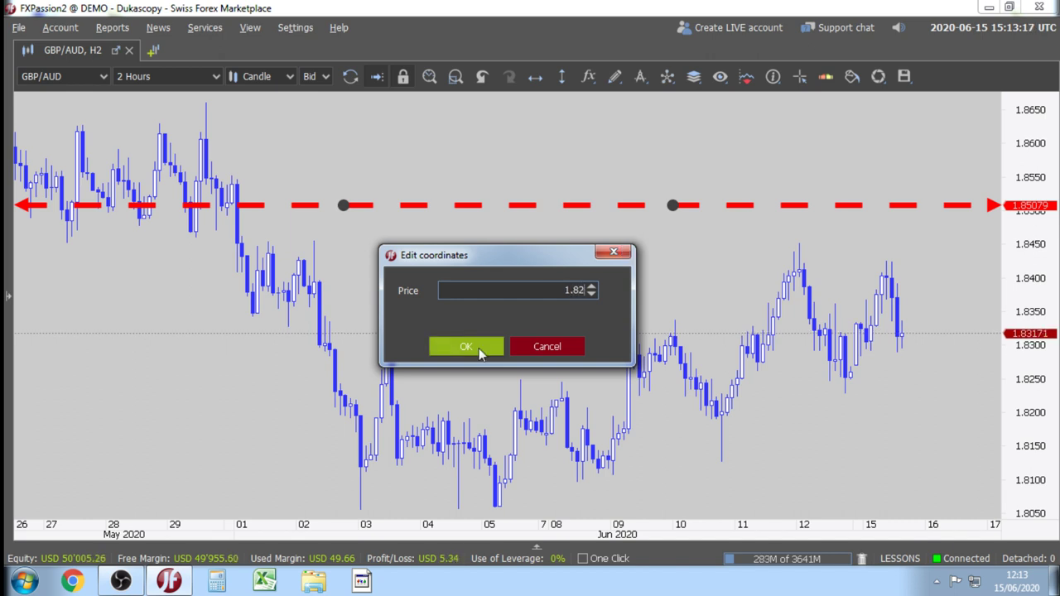
{"action": "left_click", "coordinate": [478, 345]}
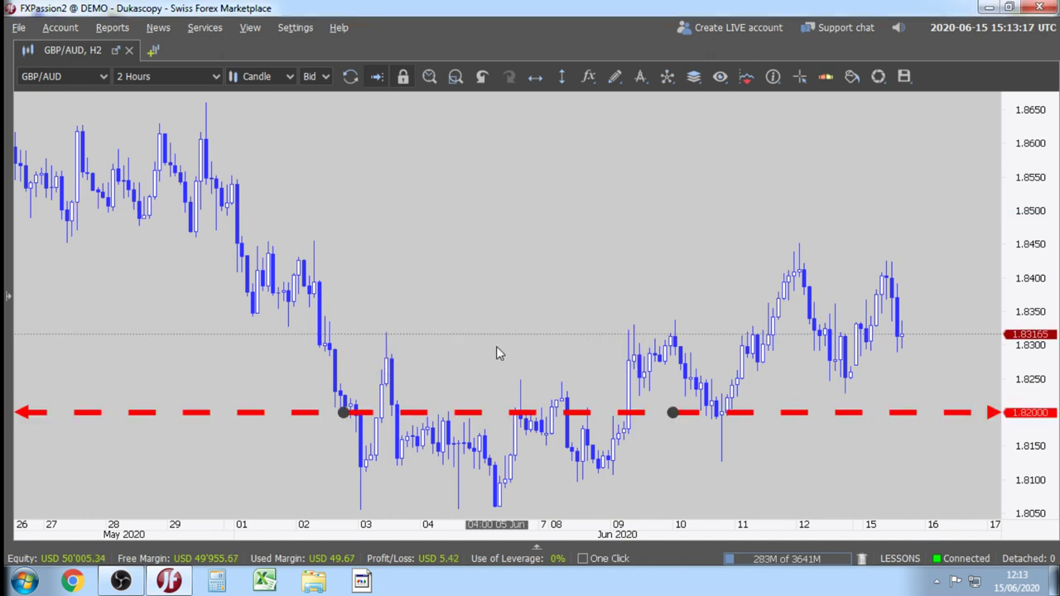
Add a second horizontal price marker at about 1.8526, coloured dark green with a solid stroke.
{"action": "left_click", "coordinate": [535, 76]}
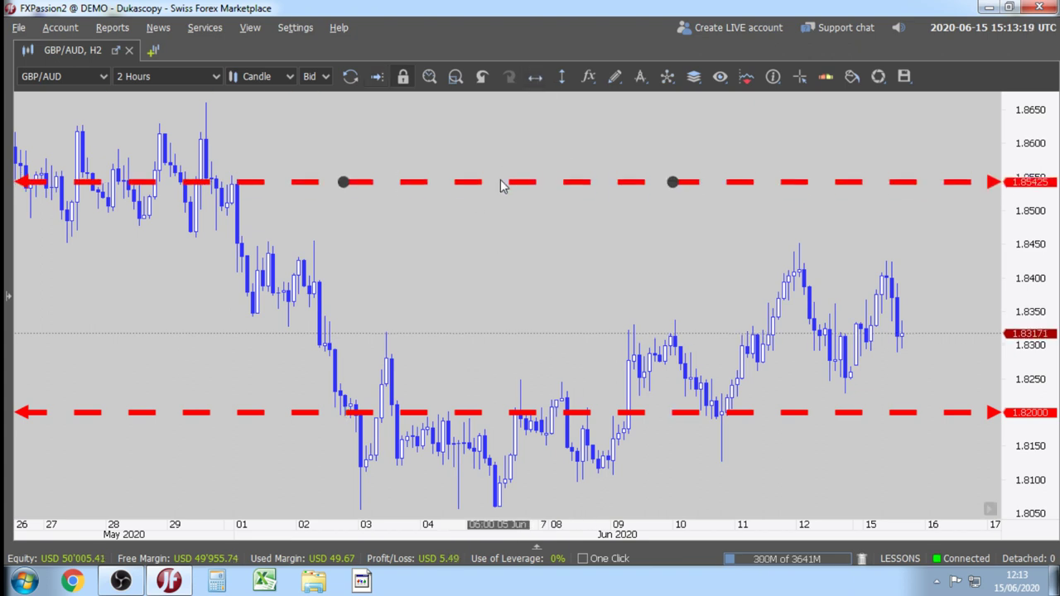
{"action": "left_click", "coordinate": [502, 183]}
{"action": "left_click_drag", "start_coordinate": [502, 184], "coordinate": [457, 192]}
{"action": "right_click", "coordinate": [457, 193]}
{"action": "mouse_move", "coordinate": [530, 318]}
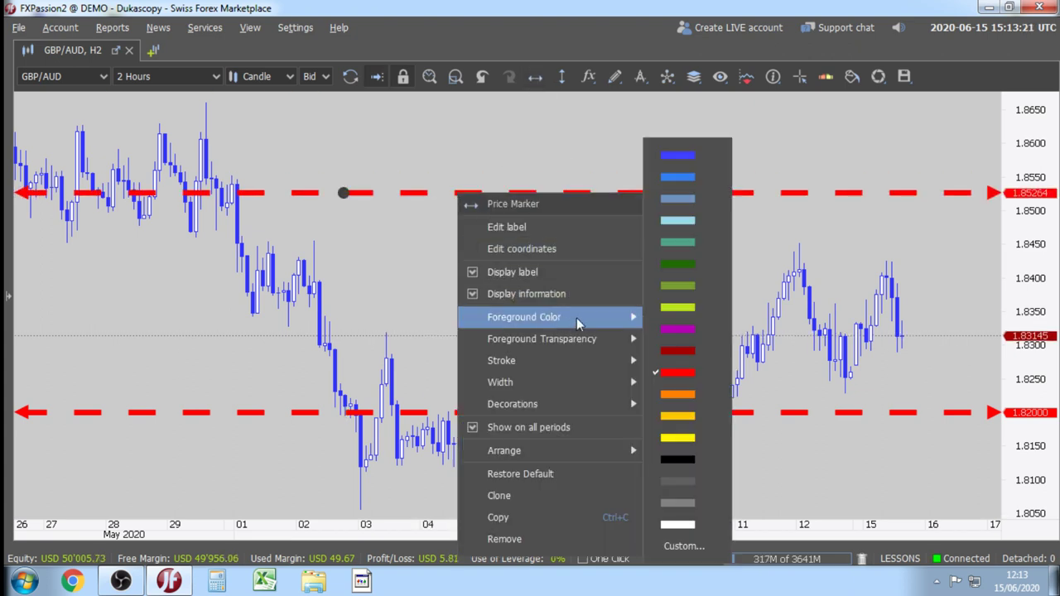
{"action": "left_click", "coordinate": [674, 265]}
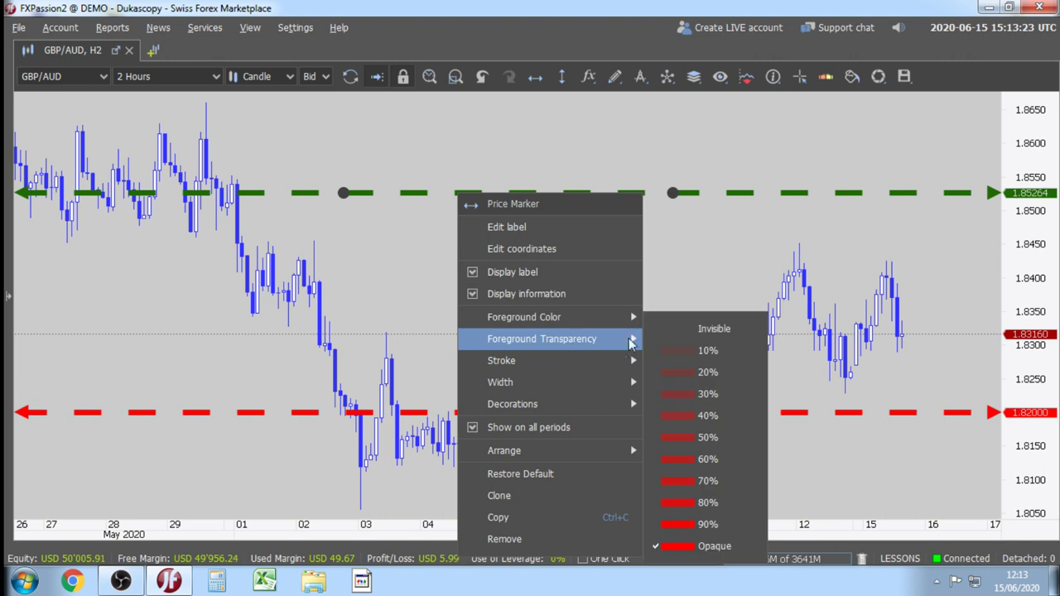
{"action": "mouse_move", "coordinate": [569, 371]}
{"action": "left_click", "coordinate": [671, 361]}
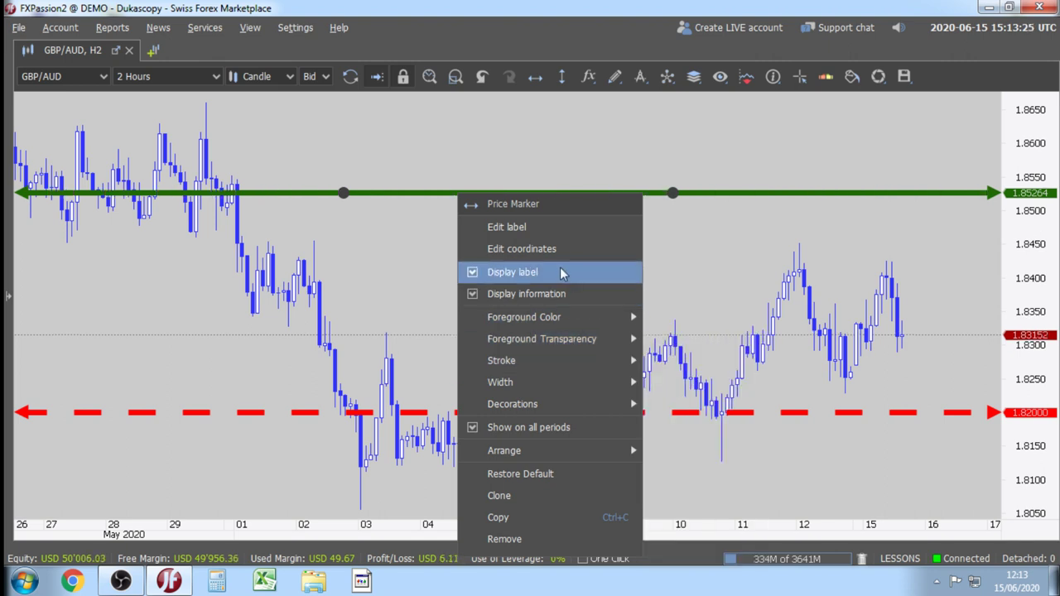
Set the dark green price marker's price to 1.85.
{"action": "left_click", "coordinate": [560, 250]}
{"action": "type", "text": "1.85000"}
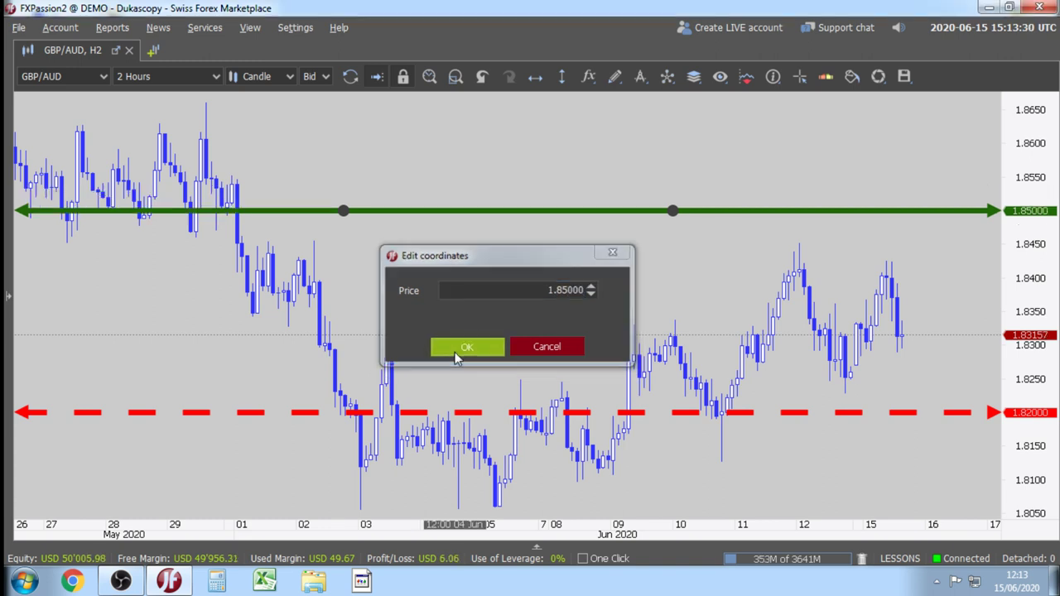
{"action": "left_click", "coordinate": [464, 346]}
Unlock the chart's vertical movement and add a third horizontal price marker at about 1.8045, below the early June lows.
{"action": "left_click_drag", "start_coordinate": [587, 312], "coordinate": [545, 293]}
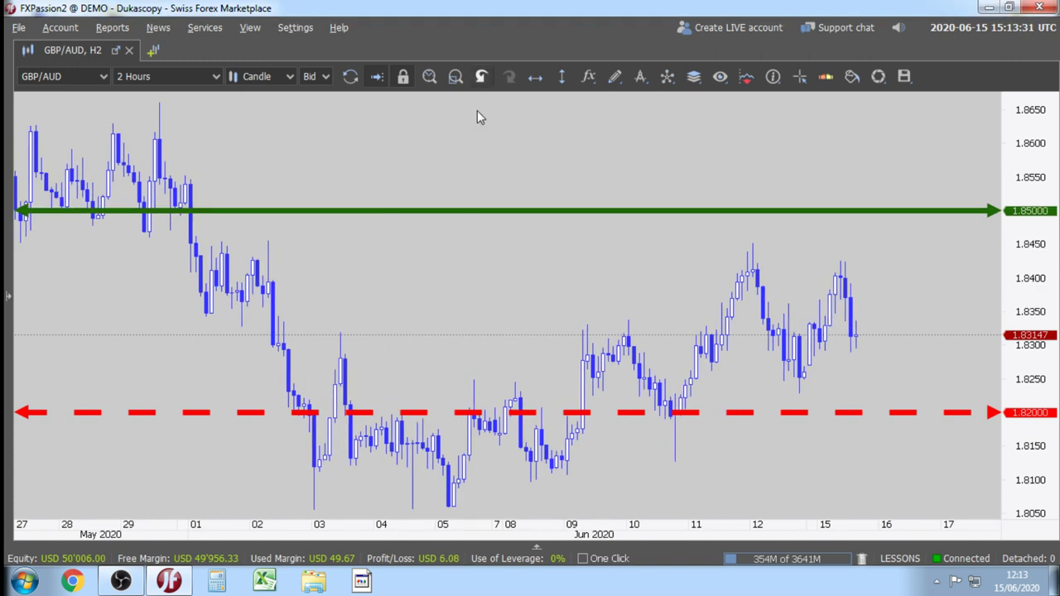
{"action": "left_click", "coordinate": [404, 76]}
{"action": "left_click_drag", "start_coordinate": [433, 346], "coordinate": [450, 303]}
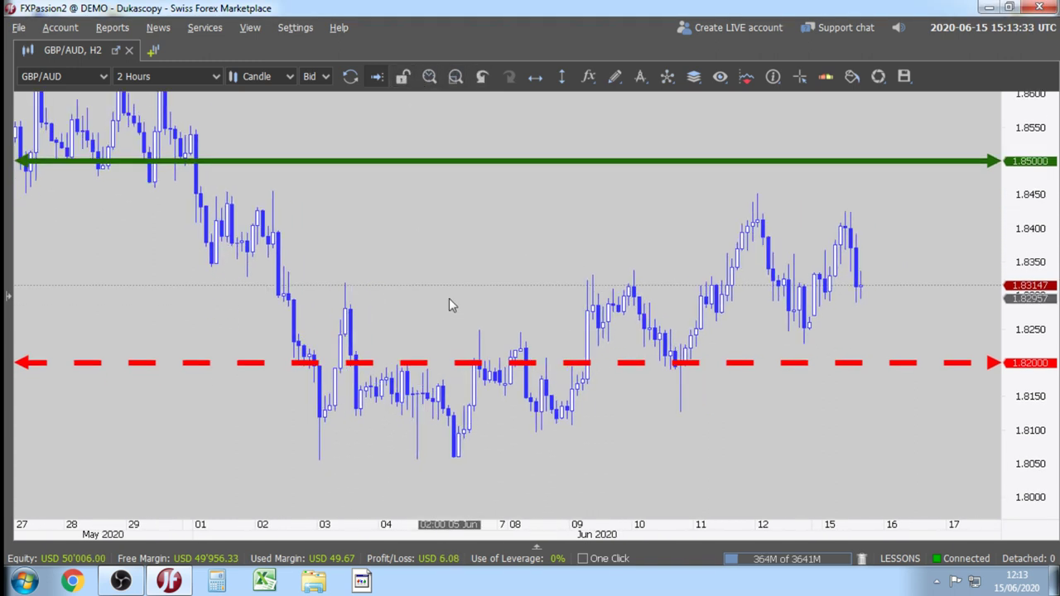
{"action": "left_click", "coordinate": [536, 76]}
{"action": "left_click", "coordinate": [334, 468]}
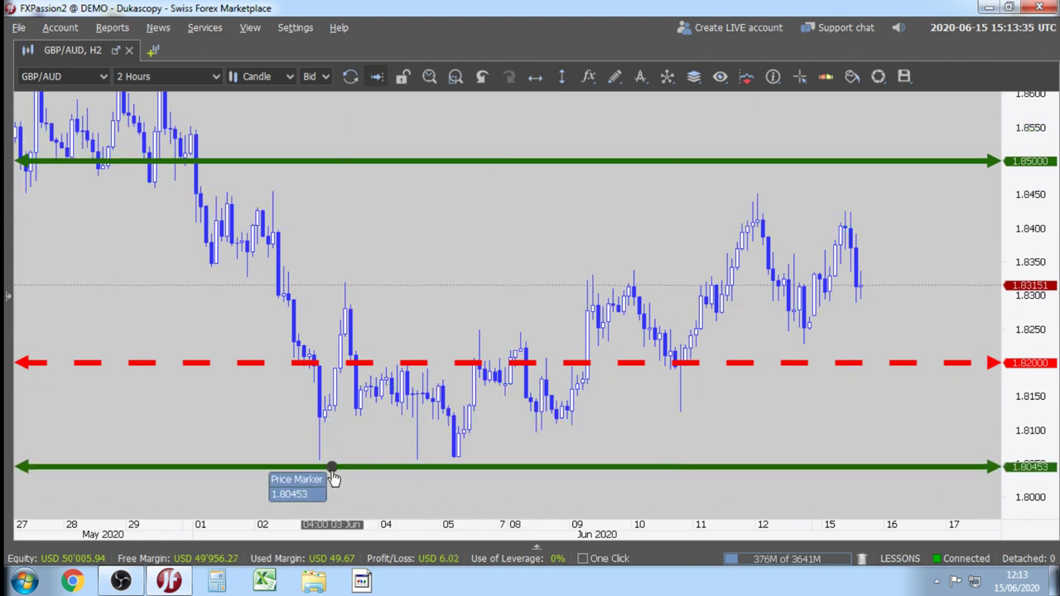
Colour the lowest price marker purple and give it a dashed stroke.
{"action": "right_click", "coordinate": [373, 467]}
{"action": "mouse_move", "coordinate": [499, 327]}
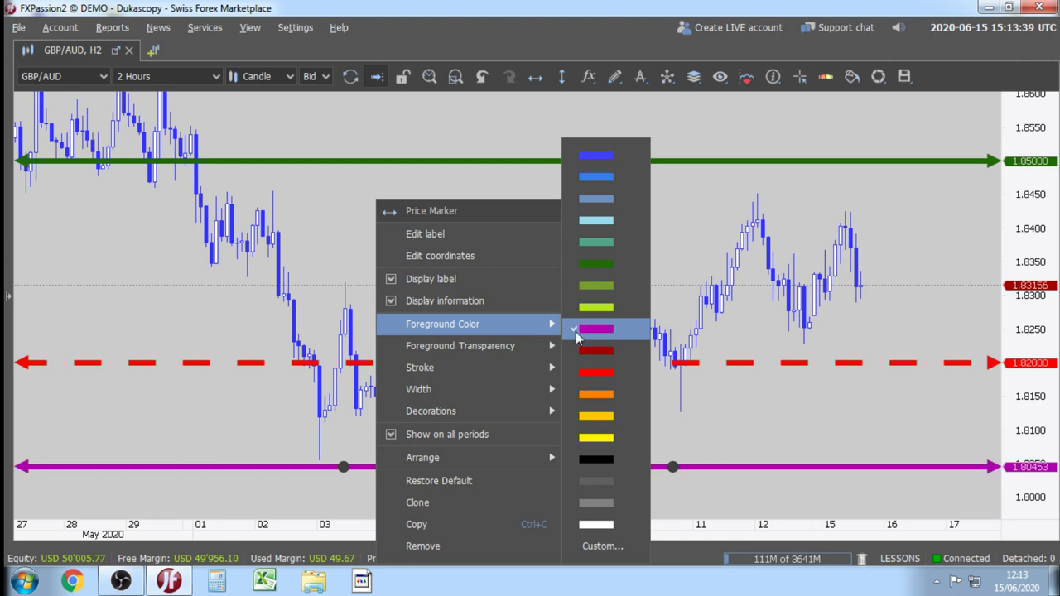
{"action": "mouse_move", "coordinate": [513, 368]}
{"action": "left_click", "coordinate": [578, 391]}
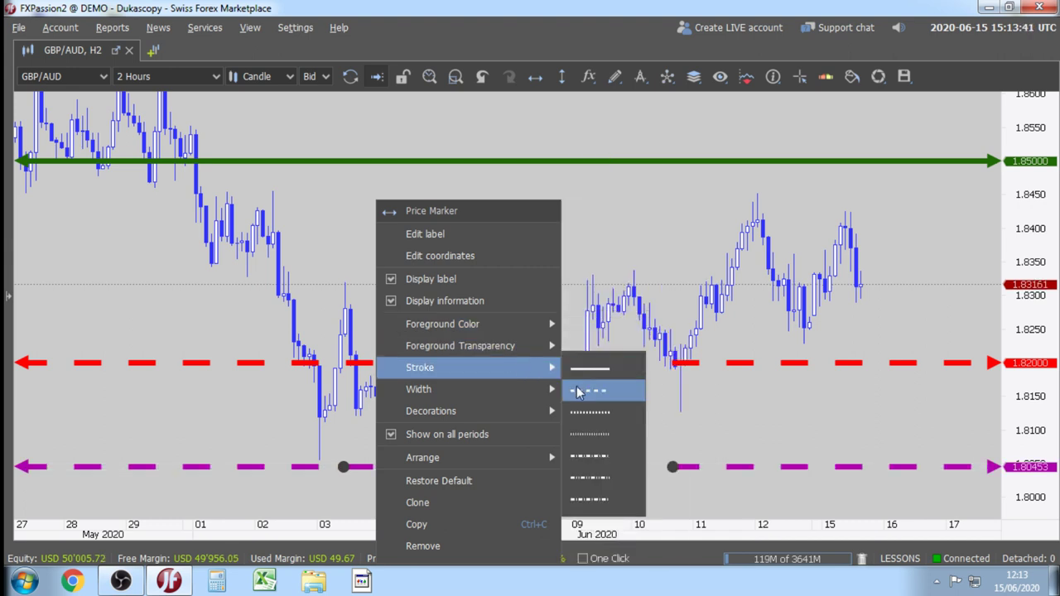
Set the purple price marker's price to 1.82201.
{"action": "left_click", "coordinate": [490, 260]}
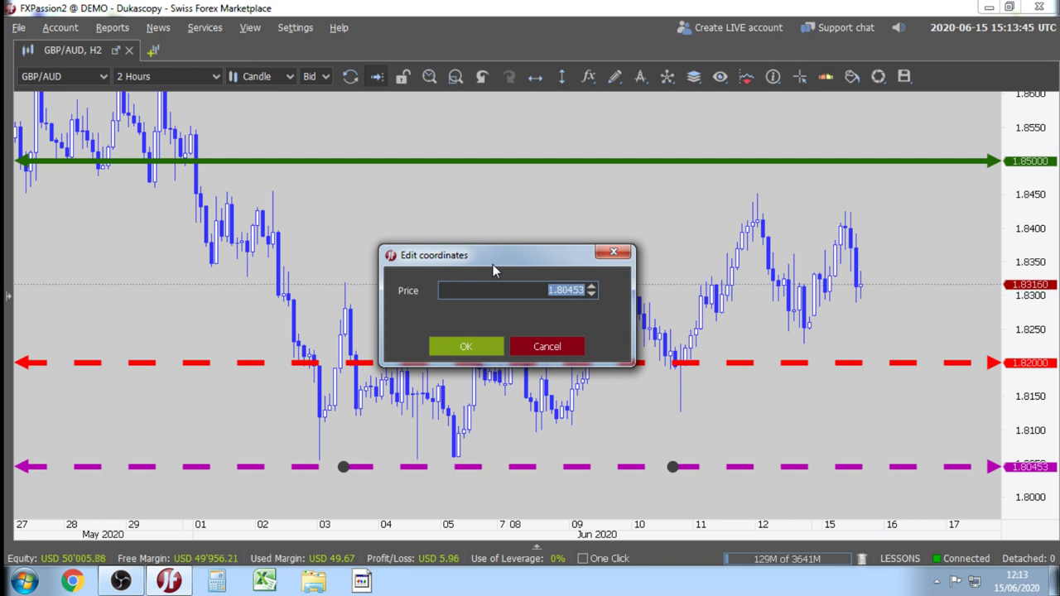
{"action": "type", "text": "1."}
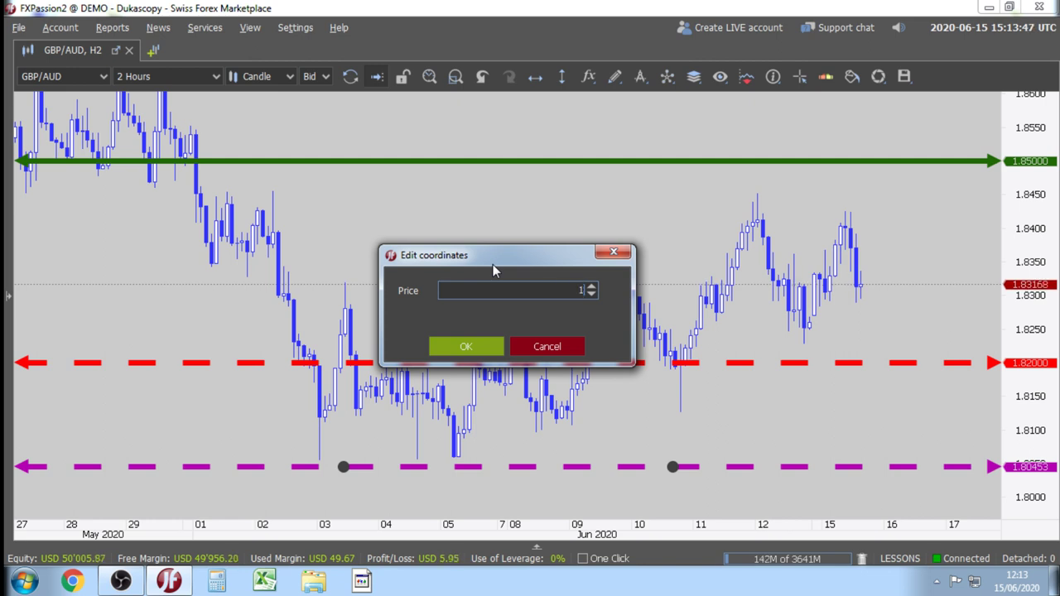
{"action": "type", "text": "82201"}
{"action": "left_click", "coordinate": [451, 346]}
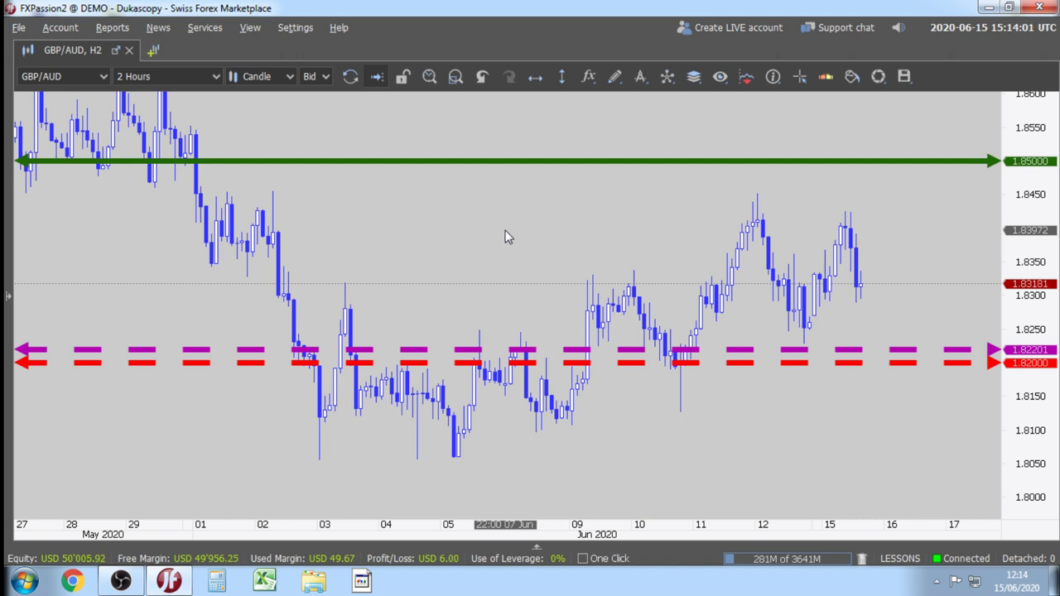
{"action": "left_click", "coordinate": [562, 76]}
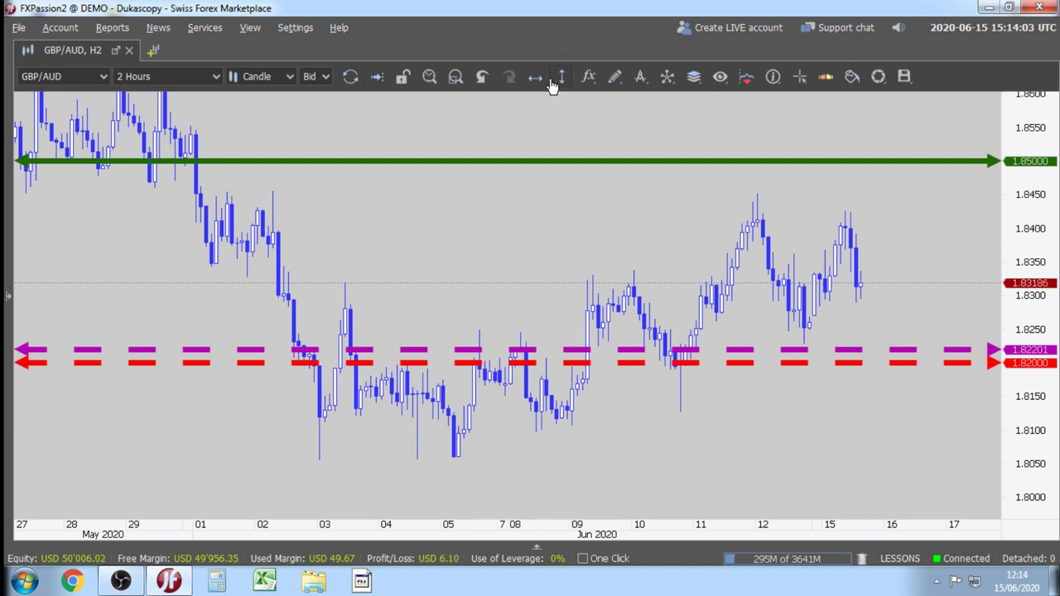
{"action": "left_click", "coordinate": [377, 375]}
{"action": "left_click_drag", "start_coordinate": [380, 373], "coordinate": [457, 296]}
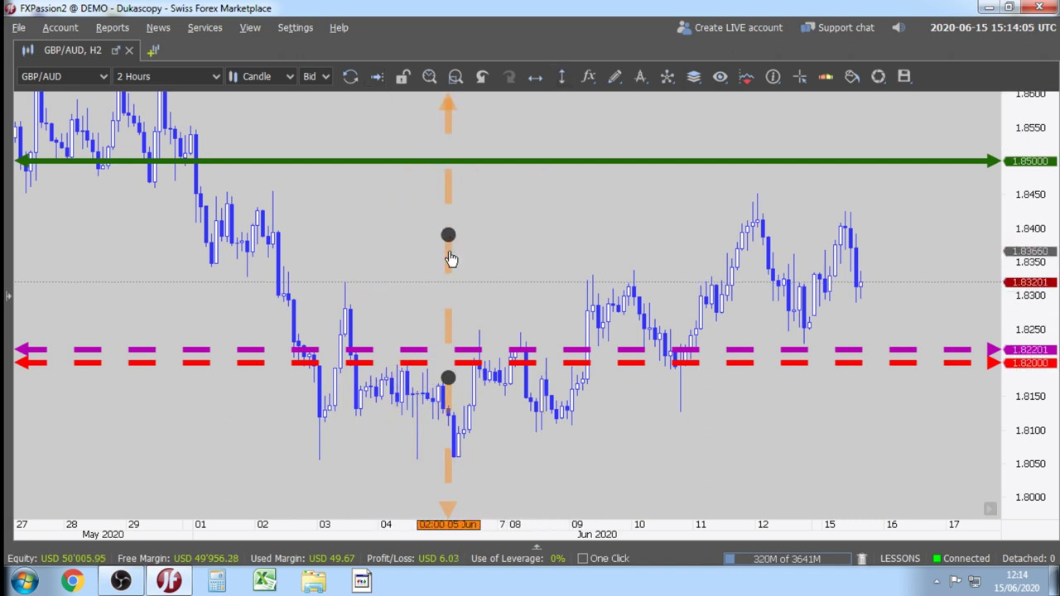
{"action": "key", "text": "Delete"}
Add a fourth horizontal price marker at about 1.8065 and colour it blue.
{"action": "left_click", "coordinate": [535, 77]}
{"action": "left_click", "coordinate": [356, 375]}
{"action": "left_click_drag", "start_coordinate": [357, 374], "coordinate": [259, 453]}
{"action": "right_click", "coordinate": [259, 453]}
{"action": "mouse_move", "coordinate": [432, 324]}
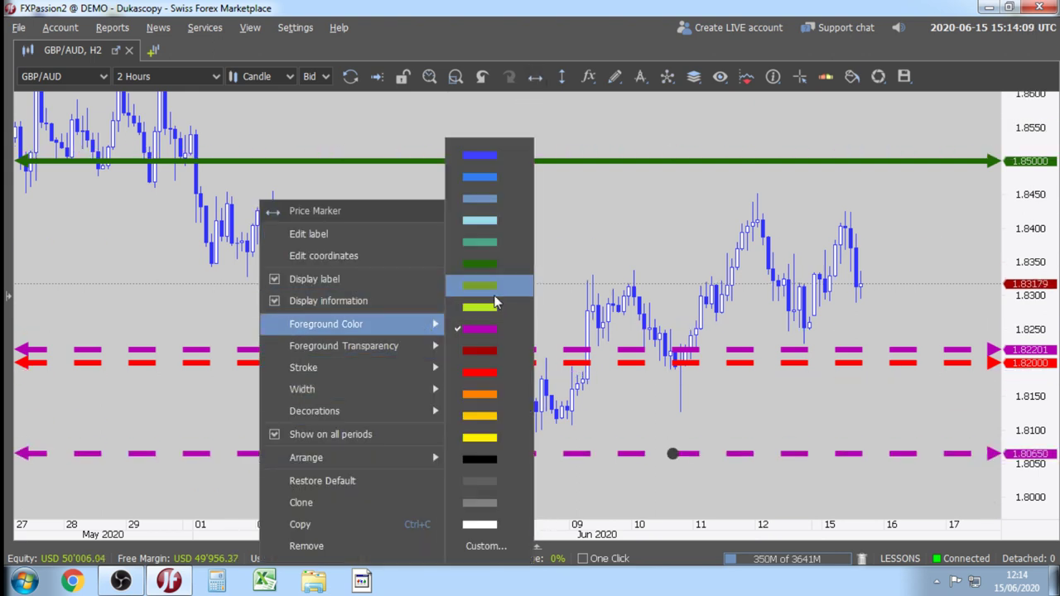
{"action": "left_click", "coordinate": [469, 162]}
Set the blue price marker's price to 1.81020.
{"action": "left_click", "coordinate": [396, 257]}
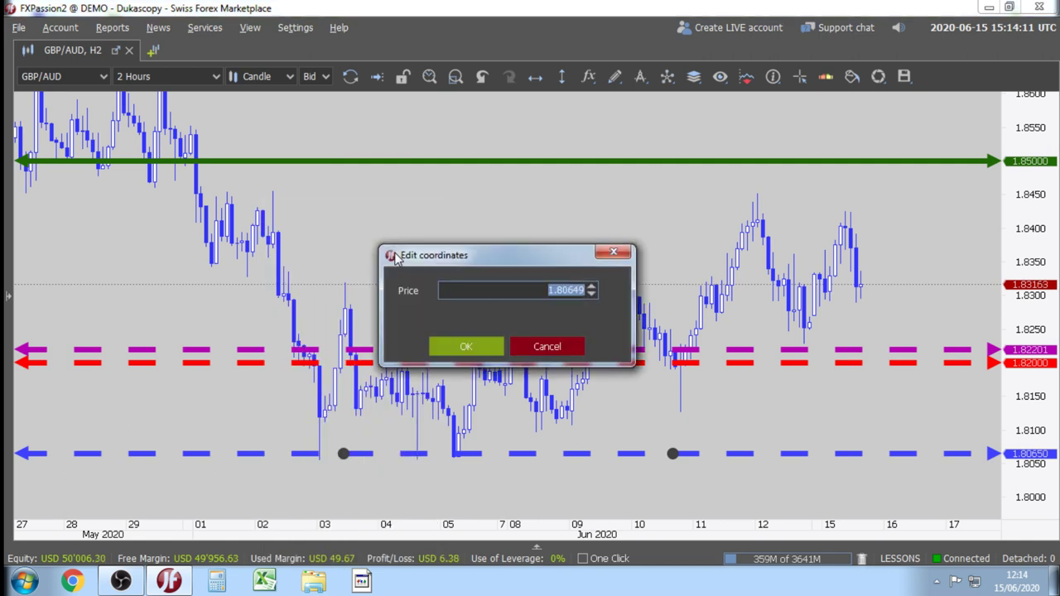
{"action": "type", "text": "1."}
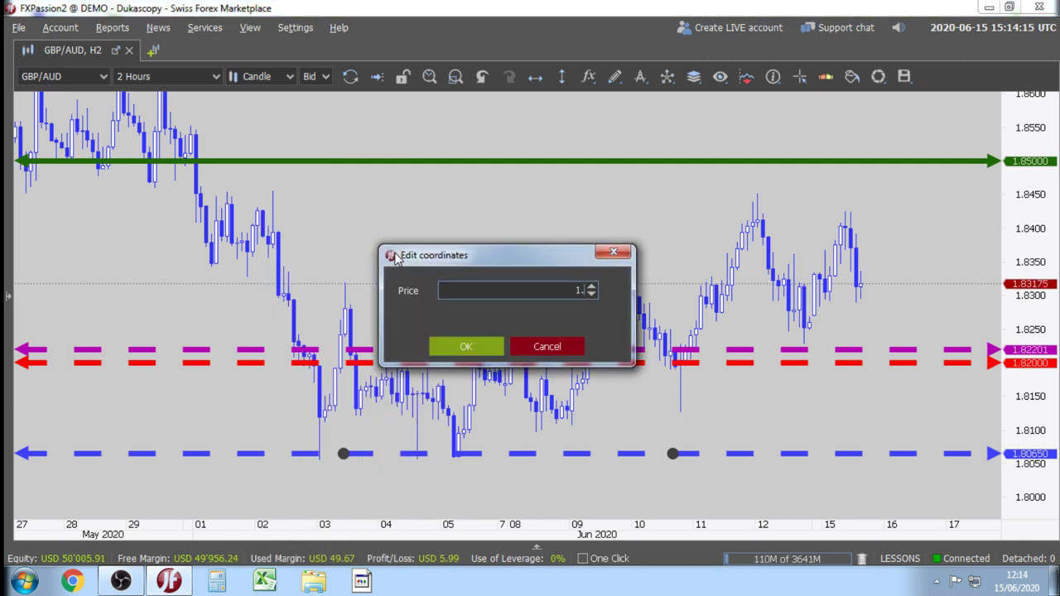
{"action": "type", "text": "81020"}
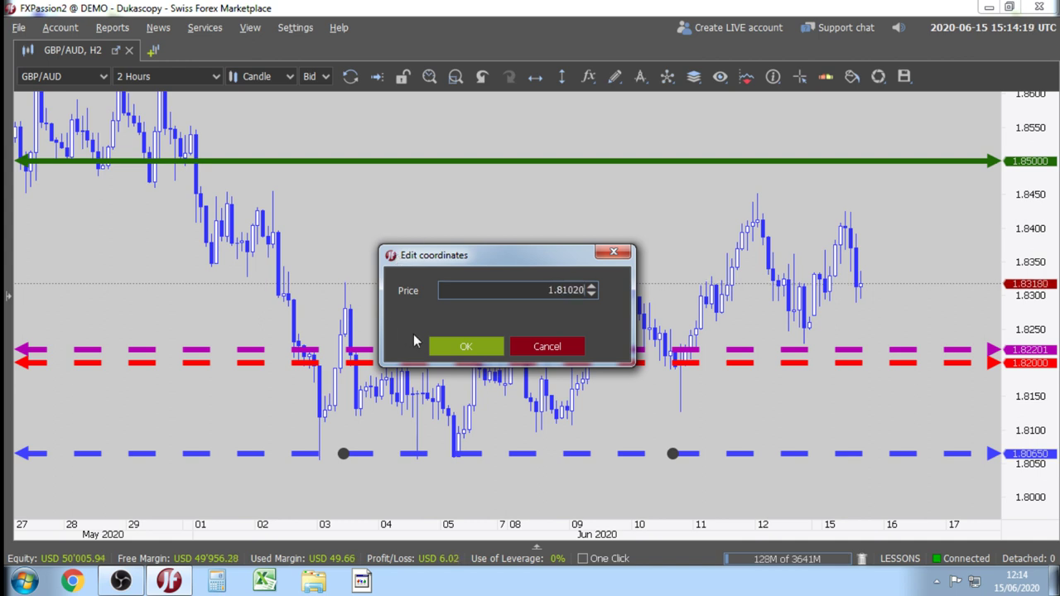
{"action": "left_click", "coordinate": [462, 346]}
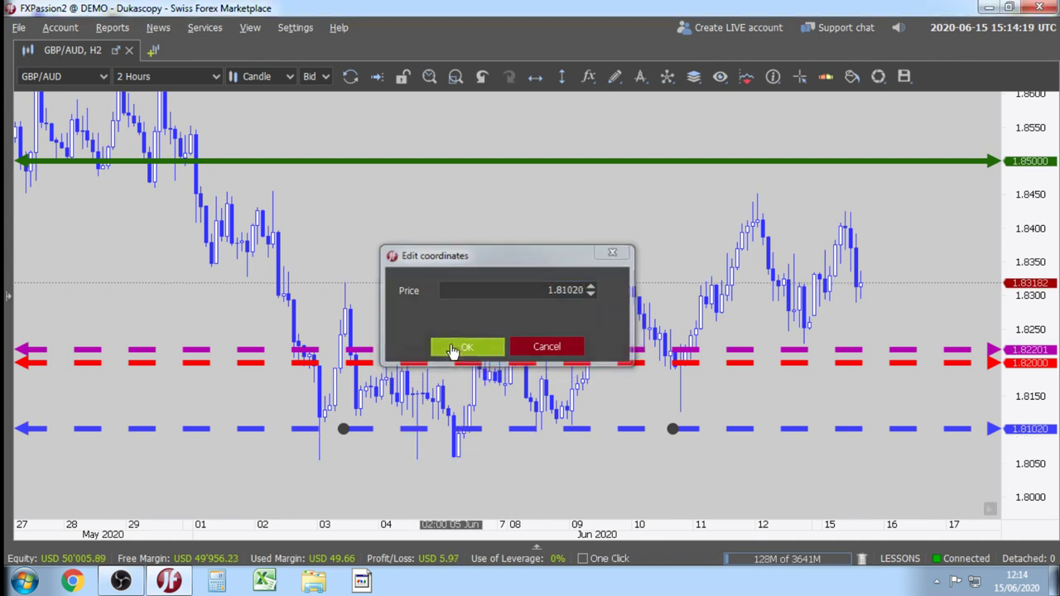
Add a fifth horizontal price marker at about 1.8034, below the blue one, and colour it yellow.
{"action": "left_click_drag", "start_coordinate": [343, 428], "coordinate": [249, 474]}
{"action": "right_click", "coordinate": [248, 474]}
{"action": "mouse_move", "coordinate": [398, 323]}
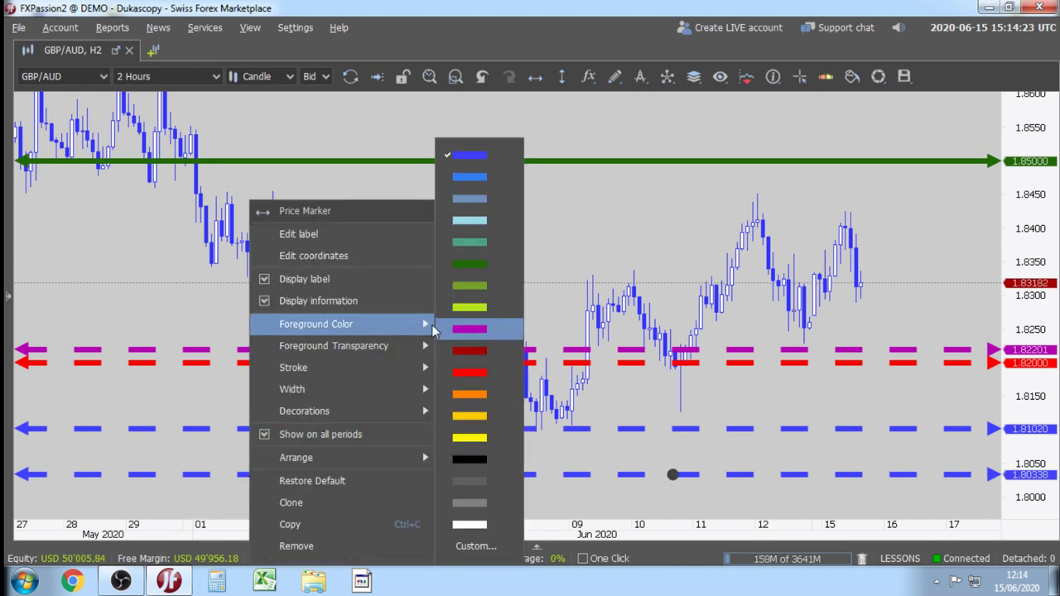
{"action": "left_click", "coordinate": [477, 438]}
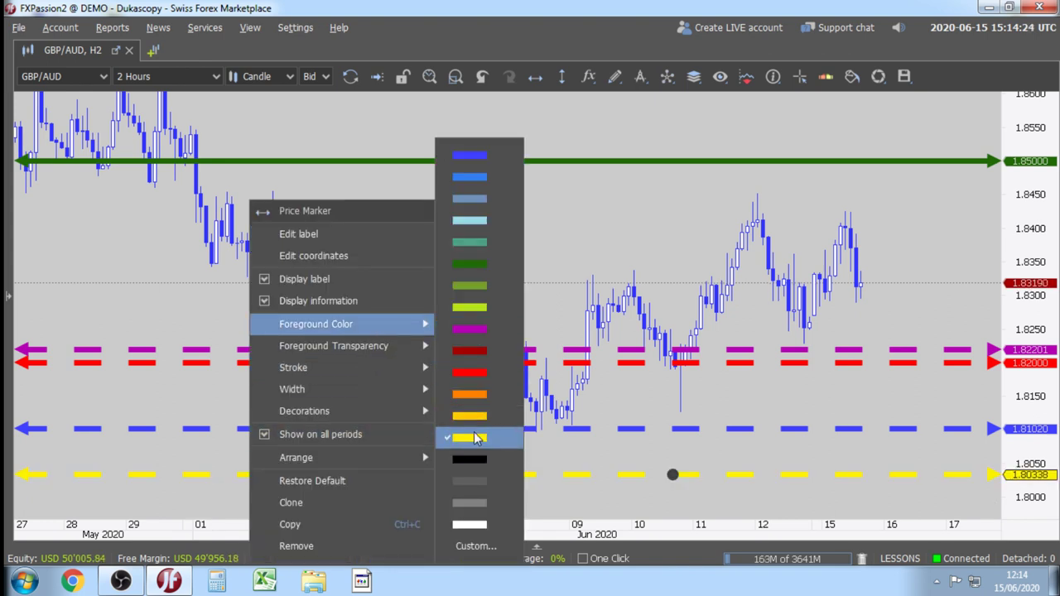
Set the yellow price marker's price to 1.825.
{"action": "left_click", "coordinate": [577, 473]}
{"action": "right_click", "coordinate": [580, 475]}
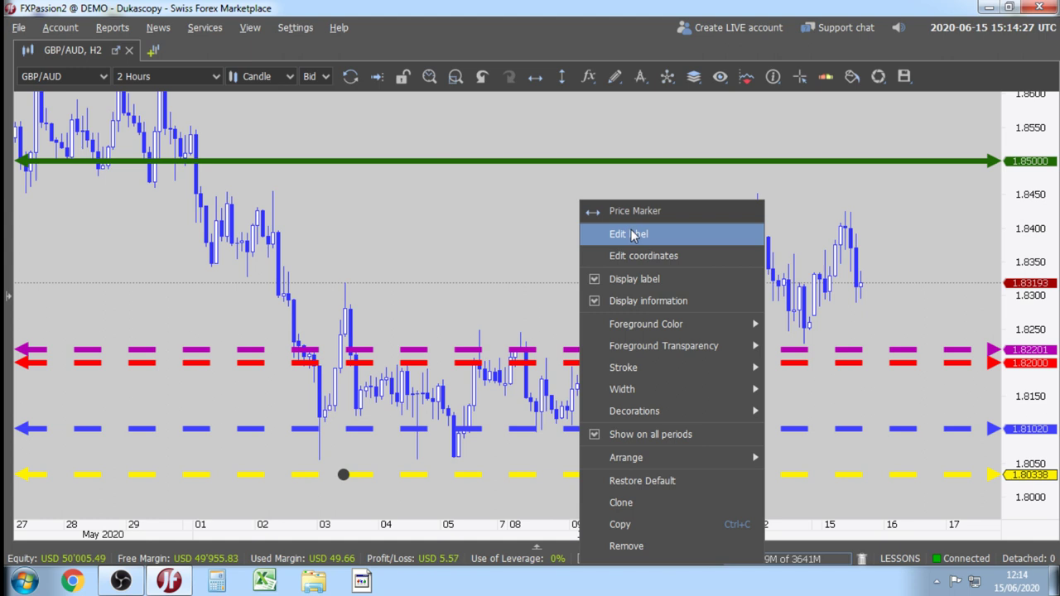
{"action": "left_click", "coordinate": [632, 256]}
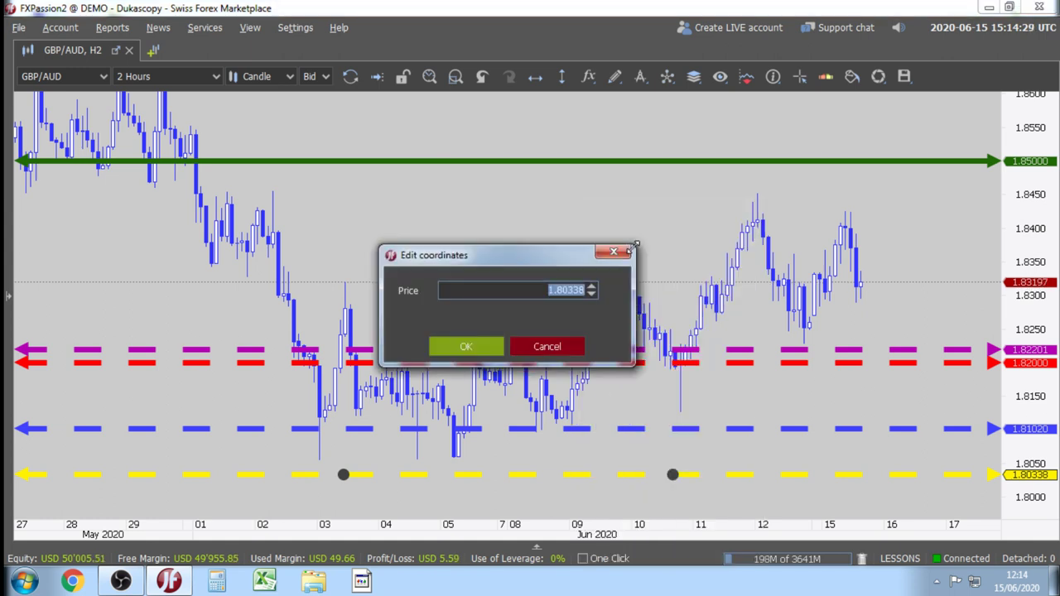
{"action": "type", "text": "1.825"}
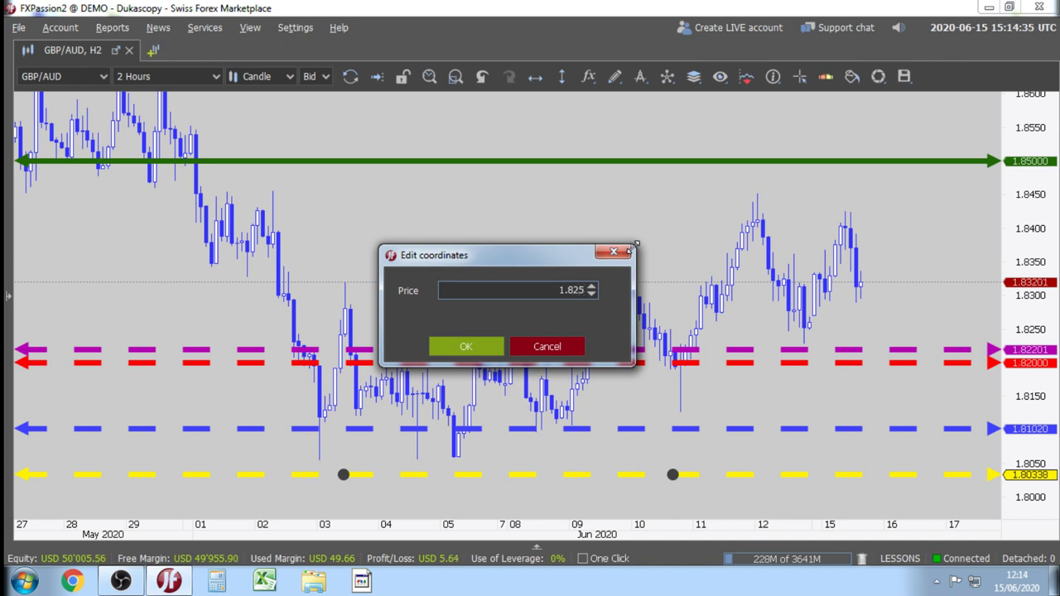
{"action": "left_click", "coordinate": [465, 346]}
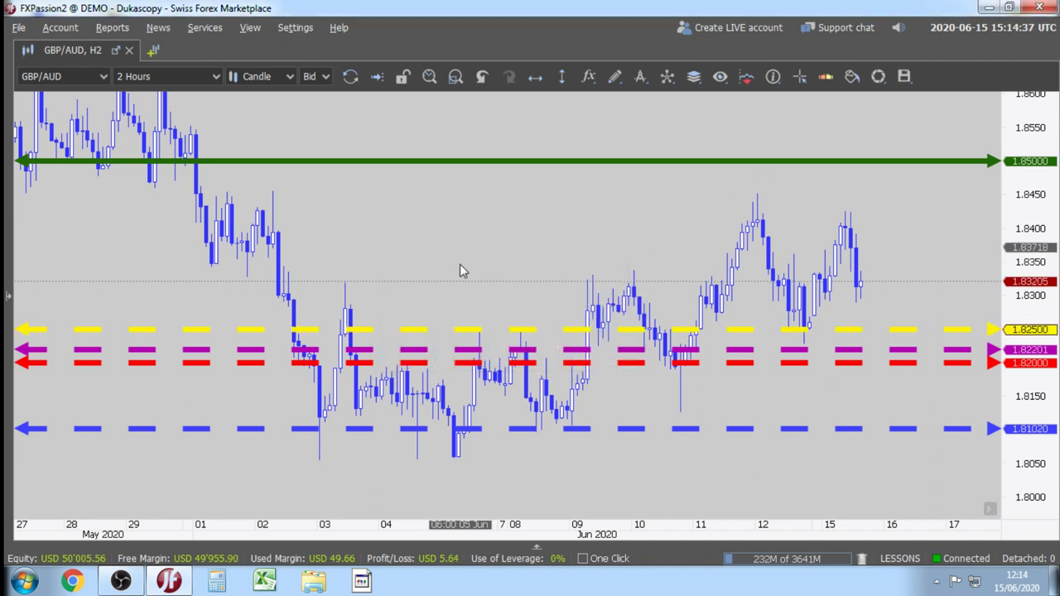
Add a sixth horizontal price marker at about 1.8042, below the blue one, and colour it dark red.
{"action": "left_click", "coordinate": [535, 76]}
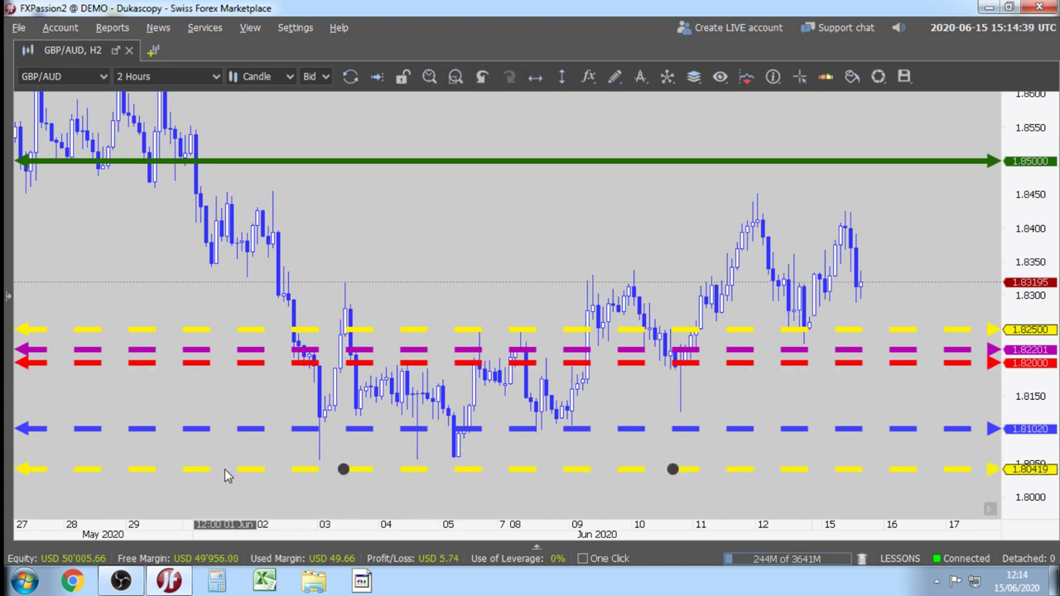
{"action": "left_click", "coordinate": [251, 470]}
{"action": "right_click", "coordinate": [251, 470]}
{"action": "mouse_move", "coordinate": [410, 327]}
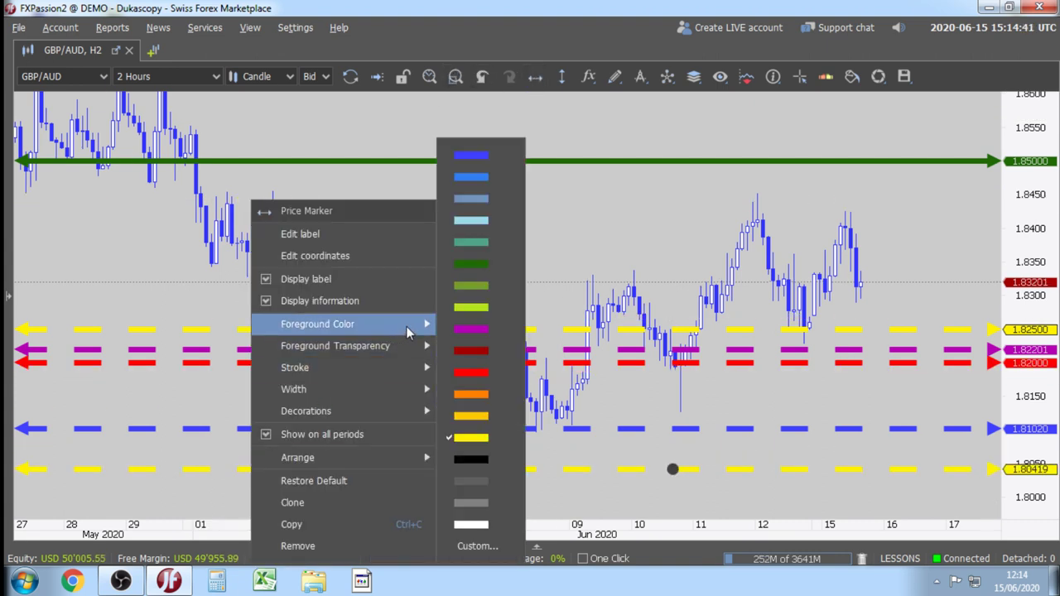
{"action": "left_click", "coordinate": [463, 354]}
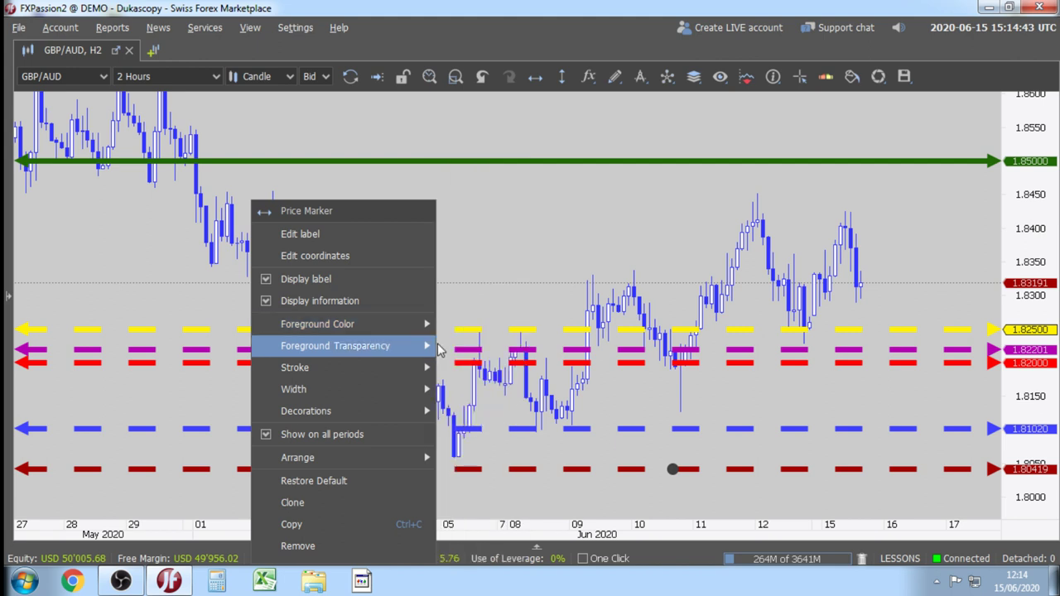
Set the dark red price marker's price to 1.8045.
{"action": "left_click", "coordinate": [391, 259]}
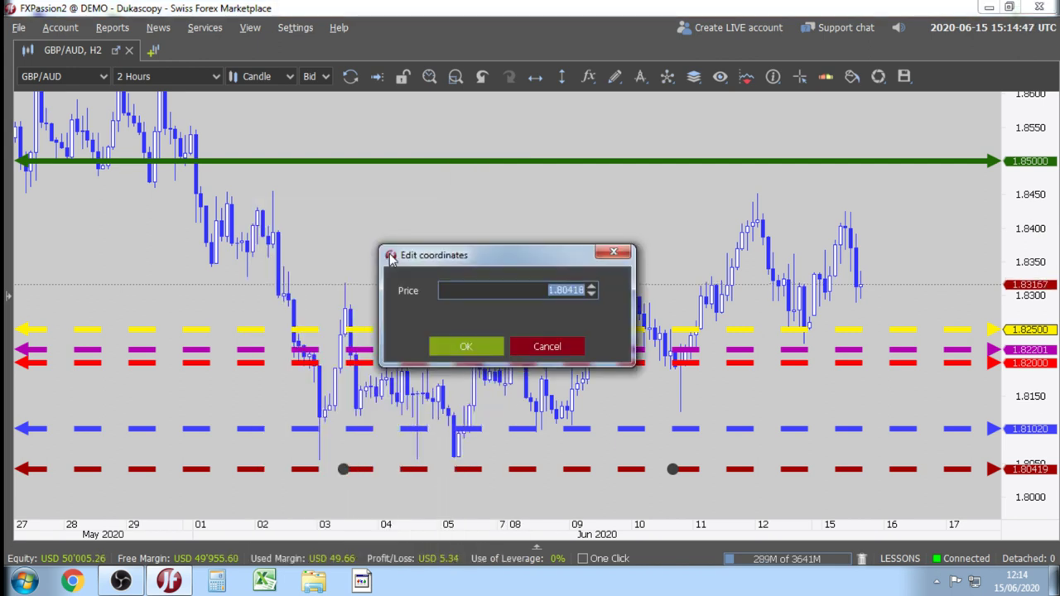
{"action": "type", "text": "1"}
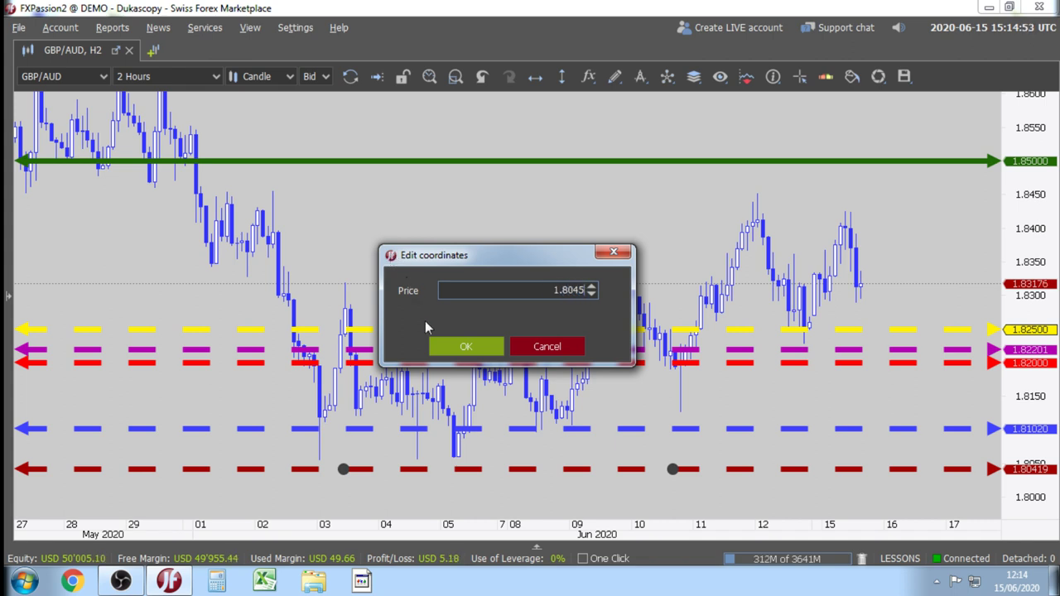
{"action": "left_click", "coordinate": [464, 346]}
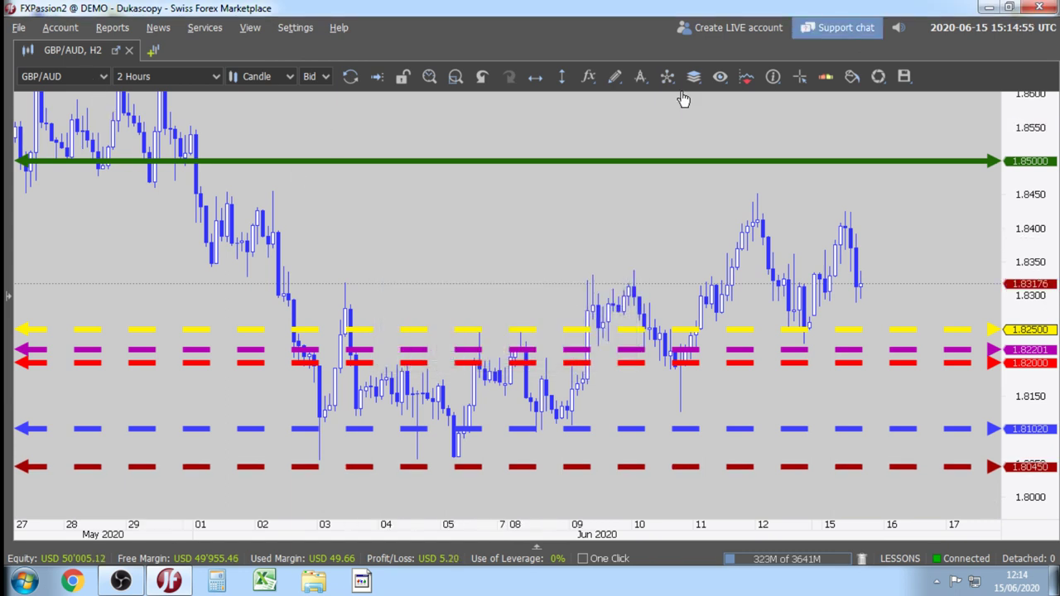
Save the chart as a template named STUDENTS-STOP LOSS in the JFX-2019-2 folder.
{"action": "left_click", "coordinate": [902, 78]}
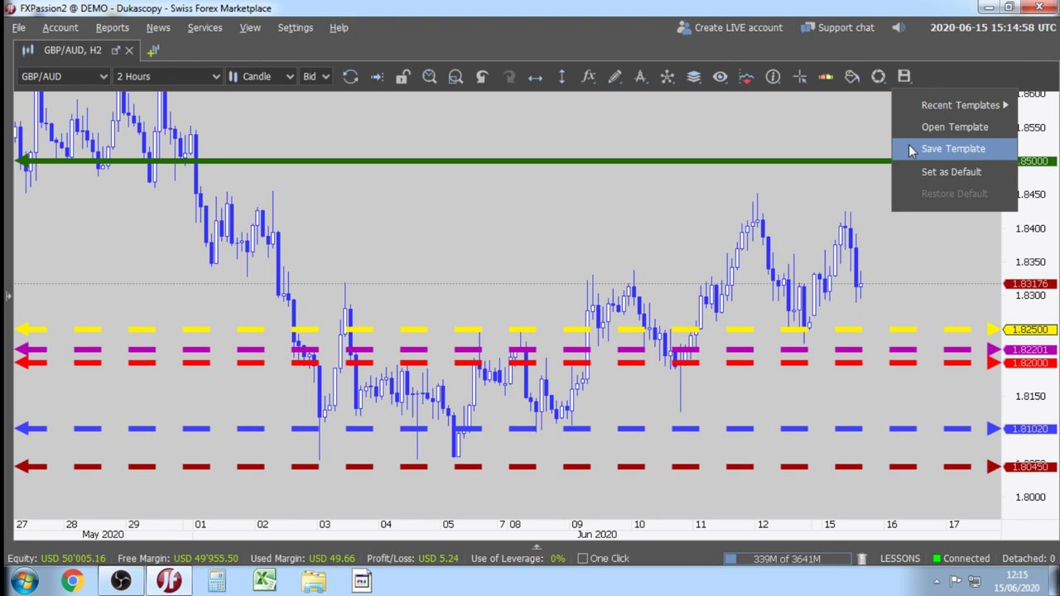
{"action": "left_click", "coordinate": [909, 149]}
{"action": "type", "text": "S"}
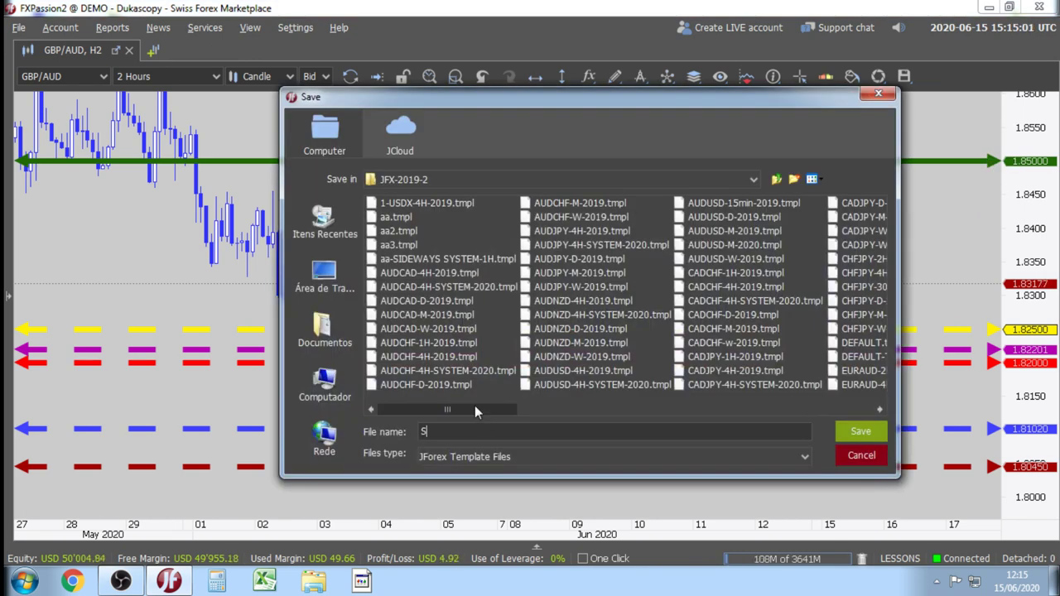
{"action": "type", "text": "TUDENTS"}
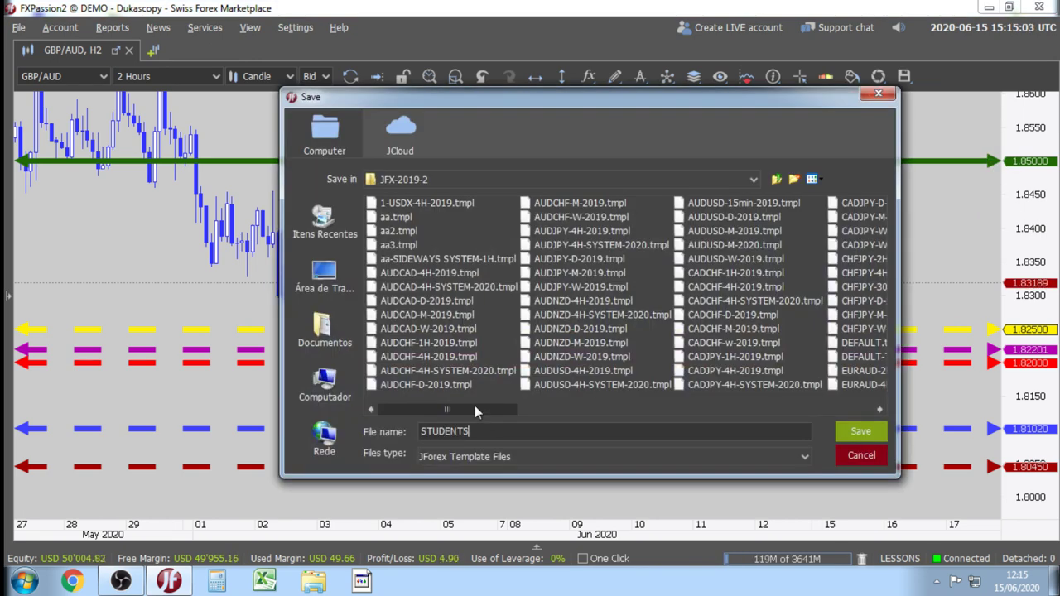
{"action": "type", "text": "-STOPO"}
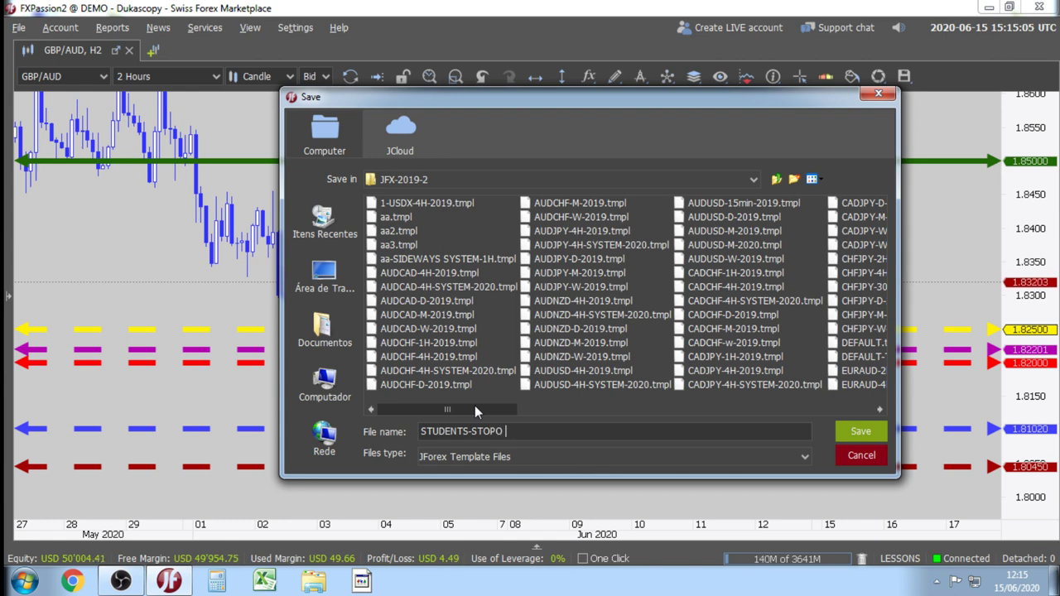
{"action": "key", "text": "BackSpace"}
{"action": "key", "text": "BackSpace"}
{"action": "type", "text": "LOSS"}
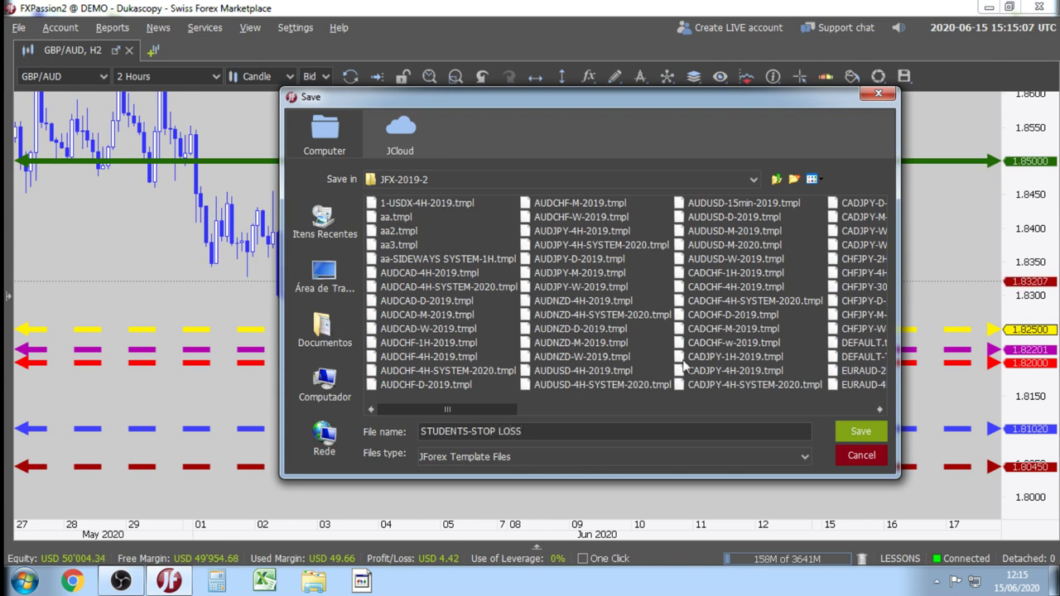
{"action": "left_click", "coordinate": [866, 432]}
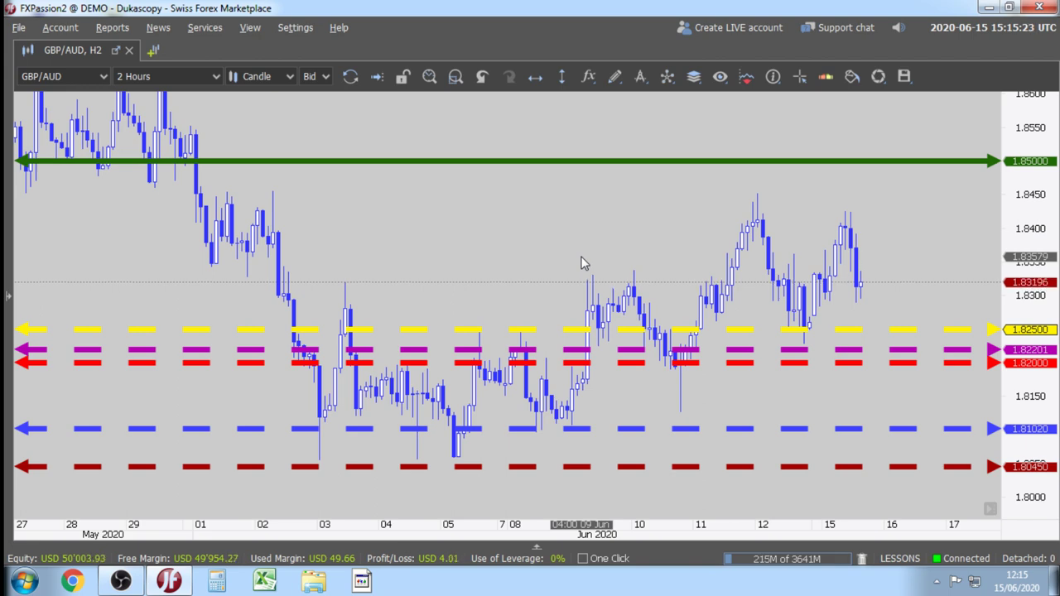
Switch the chart to the 1 Month period and compress the price scale to fit the swings from 2009 to 2020.
{"action": "left_click_drag", "start_coordinate": [452, 233], "coordinate": [533, 222]}
{"action": "left_click", "coordinate": [217, 77]}
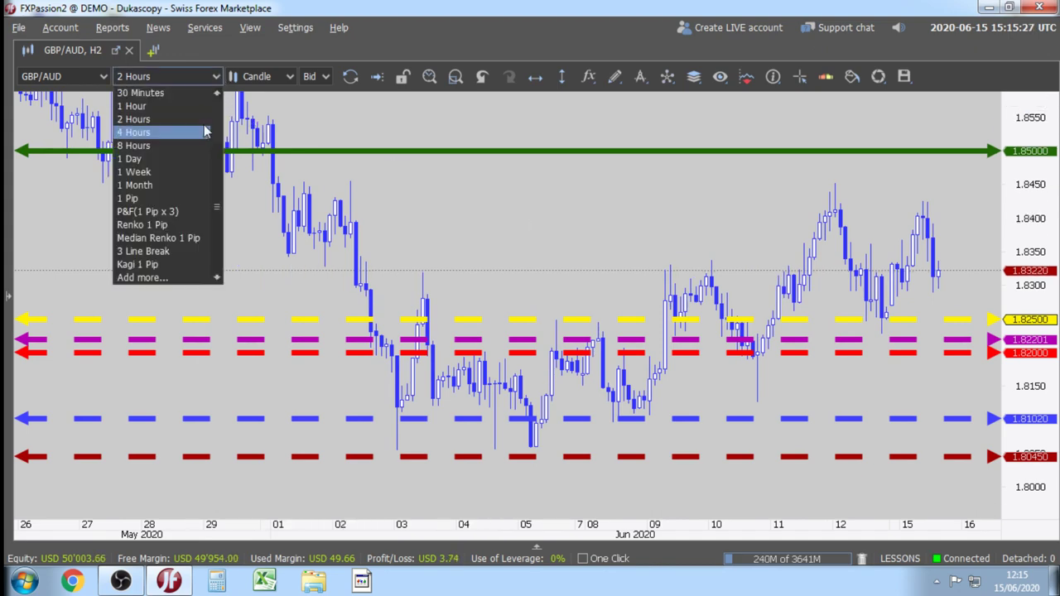
{"action": "left_click", "coordinate": [170, 186]}
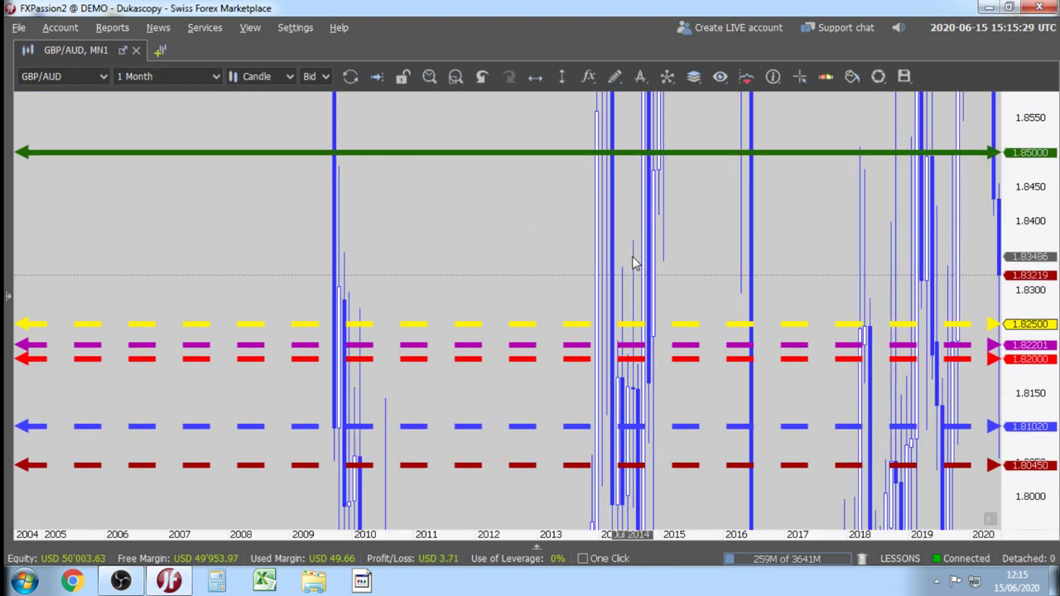
{"action": "left_click_drag", "start_coordinate": [1031, 332], "coordinate": [1031, 397]}
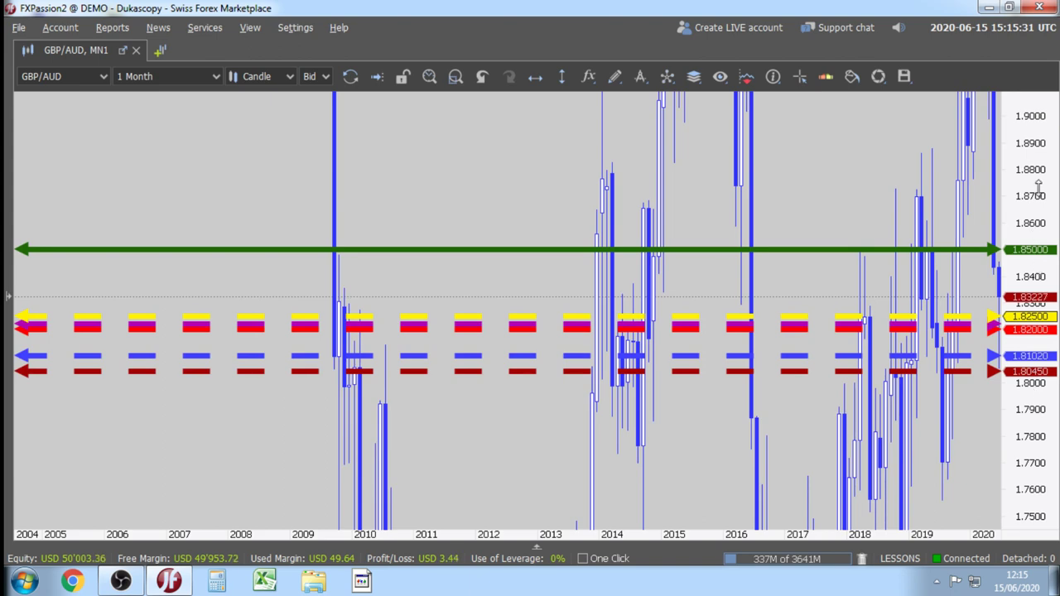
{"action": "left_click_drag", "start_coordinate": [1039, 187], "coordinate": [1037, 355]}
{"action": "left_click_drag", "start_coordinate": [1043, 224], "coordinate": [1040, 273]}
{"action": "left_click_drag", "start_coordinate": [657, 442], "coordinate": [613, 396]}
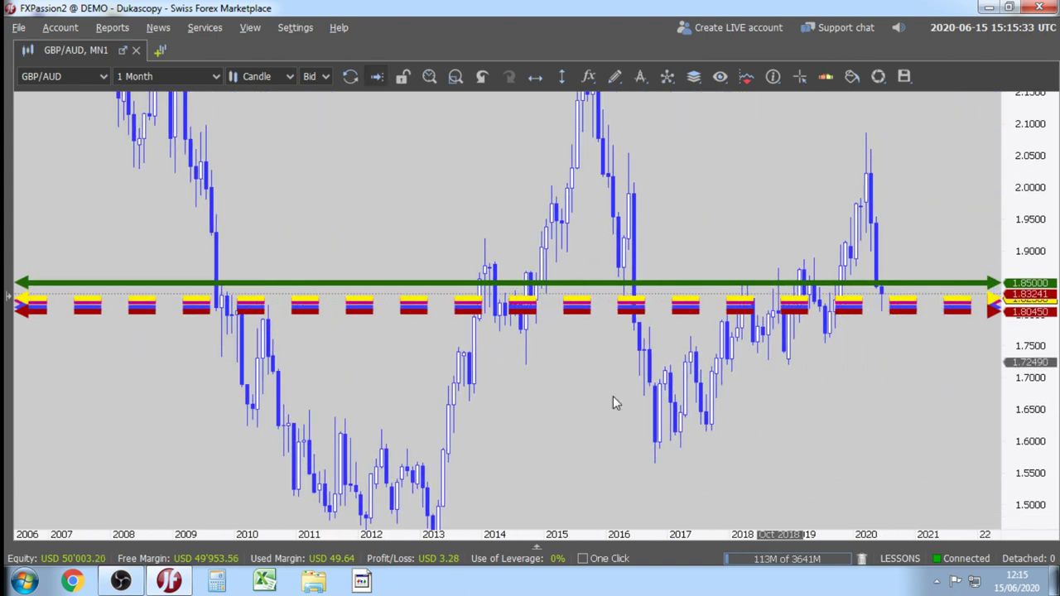
{"action": "left_click_drag", "start_coordinate": [777, 390], "coordinate": [684, 390]}
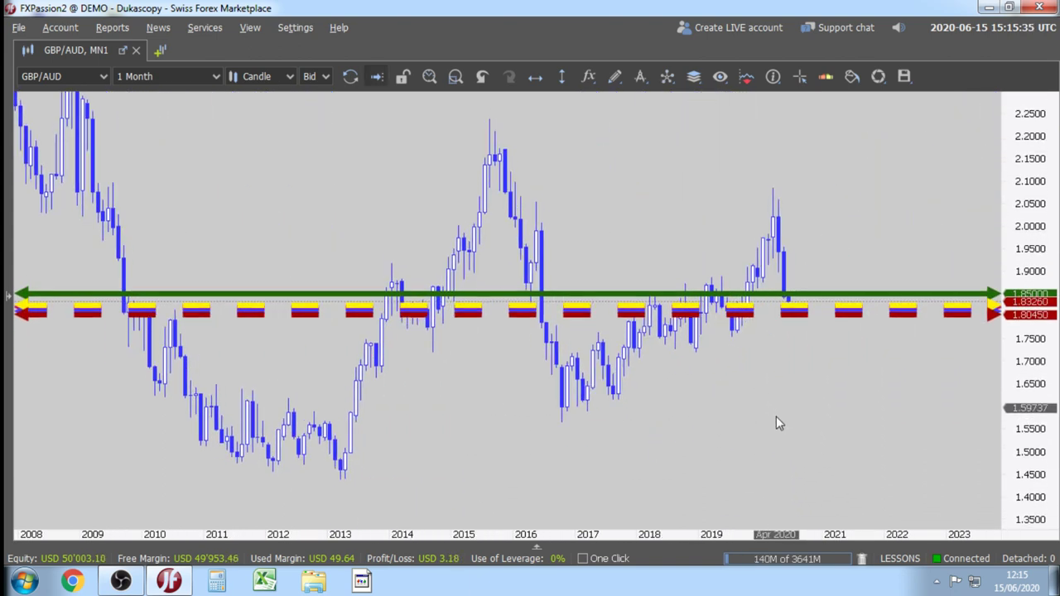
{"action": "left_click_drag", "start_coordinate": [776, 416], "coordinate": [776, 403]}
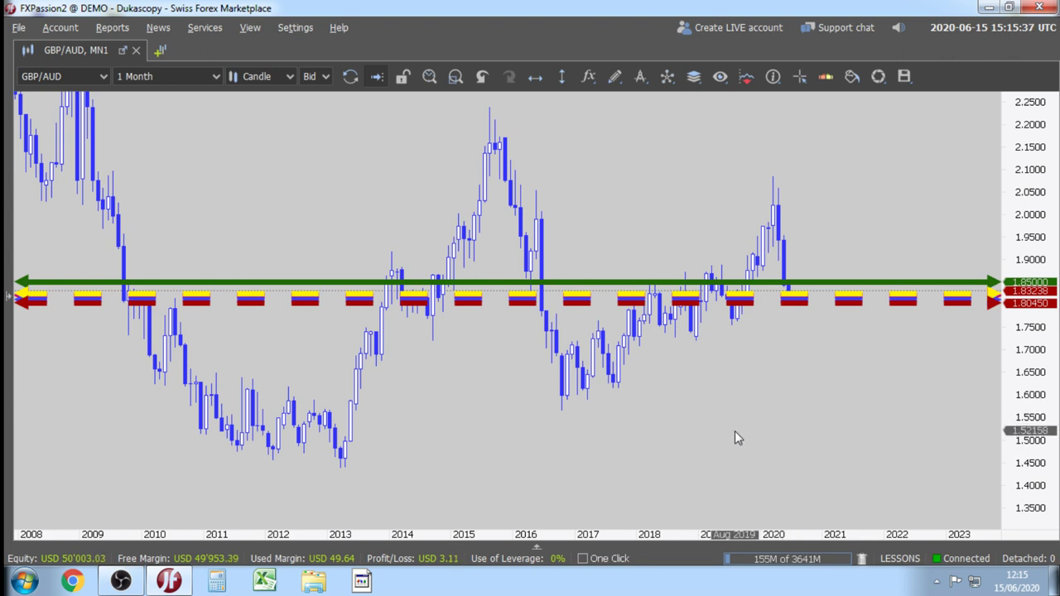
{"action": "left_click_drag", "start_coordinate": [734, 438], "coordinate": [650, 456]}
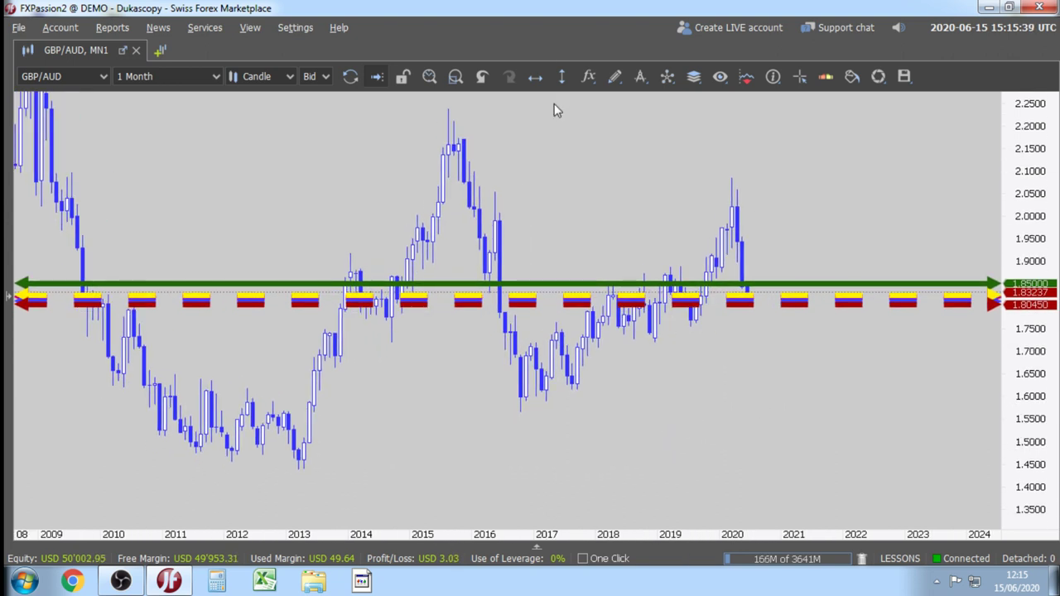
Draw a poly line from the 2013 low up to about 2.25 at the 2015 peak and down to about 1.566 in 2016.
{"action": "left_click", "coordinate": [614, 76]}
{"action": "left_click", "coordinate": [638, 148]}
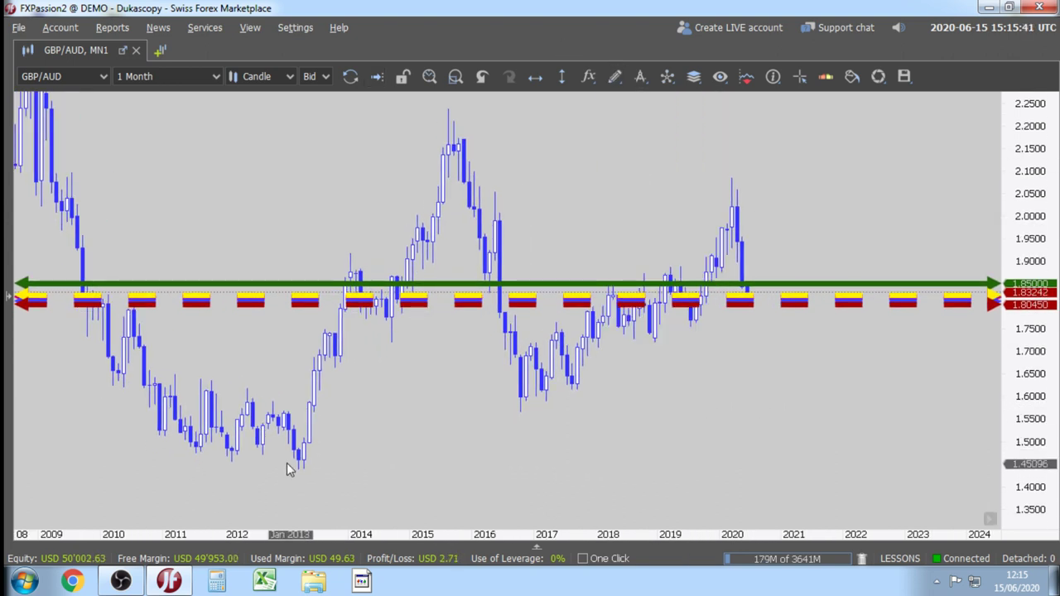
{"action": "mouse_move", "coordinate": [298, 470]}
{"action": "left_mouse_down"}
{"action": "mouse_move", "coordinate": [336, 414]}
{"action": "mouse_move", "coordinate": [460, 124]}
{"action": "mouse_move", "coordinate": [441, 105]}
{"action": "left_mouse_up"}
{"action": "left_click", "coordinate": [516, 412]}
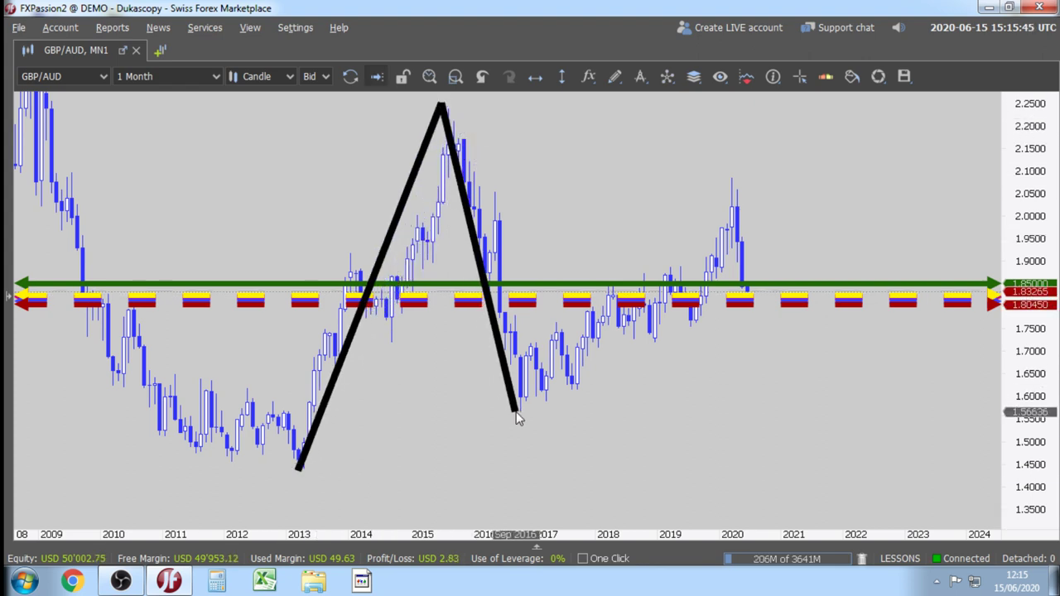
Colour the poly line orange and set its foreground transparency to 40%.
{"action": "right_click", "coordinate": [398, 203]}
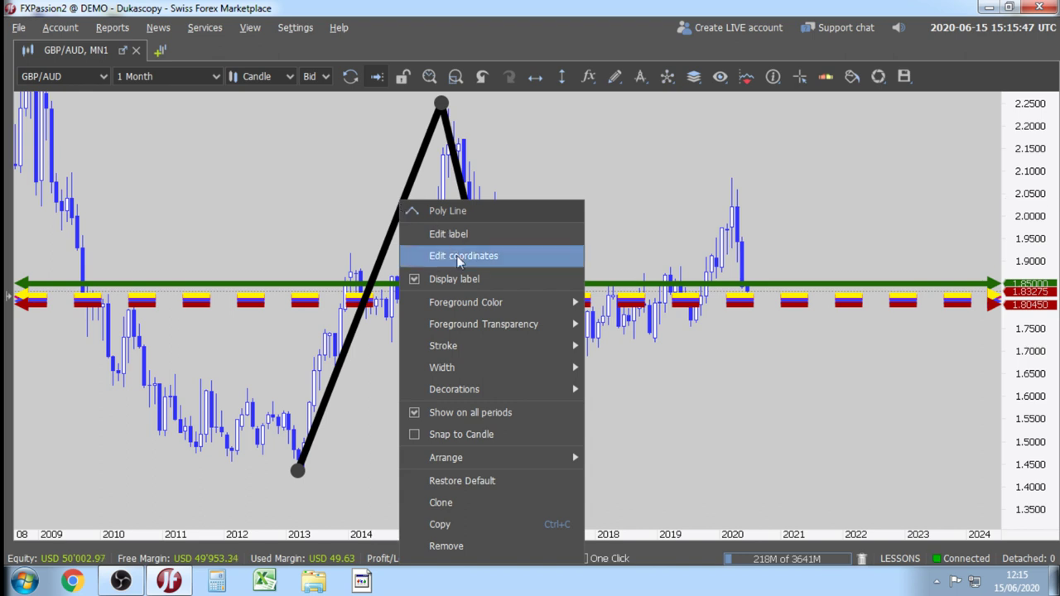
{"action": "mouse_move", "coordinate": [497, 324]}
{"action": "mouse_move", "coordinate": [562, 307]}
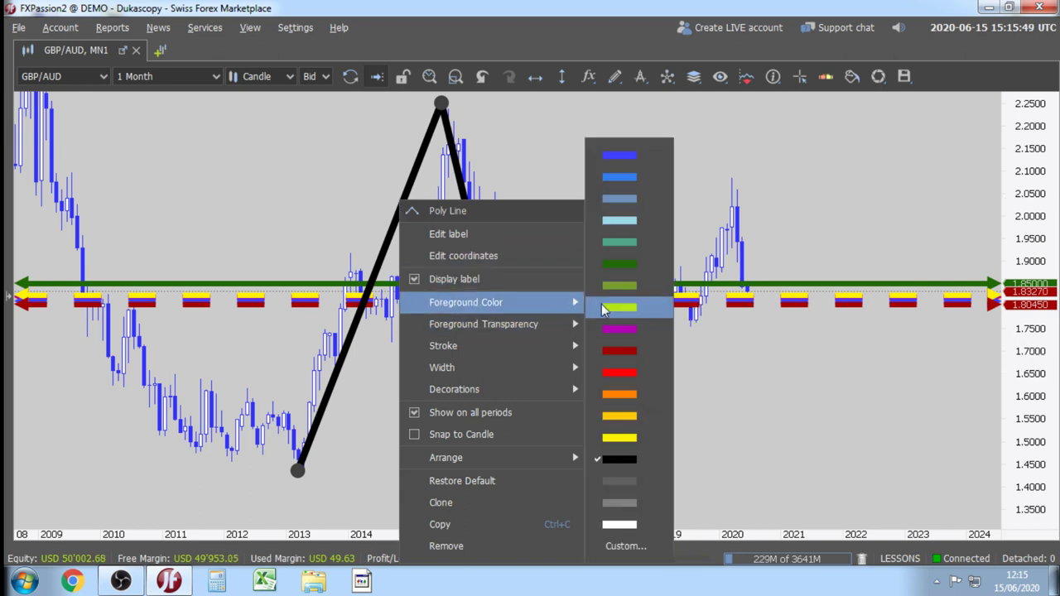
{"action": "left_click", "coordinate": [633, 398]}
{"action": "mouse_move", "coordinate": [547, 327]}
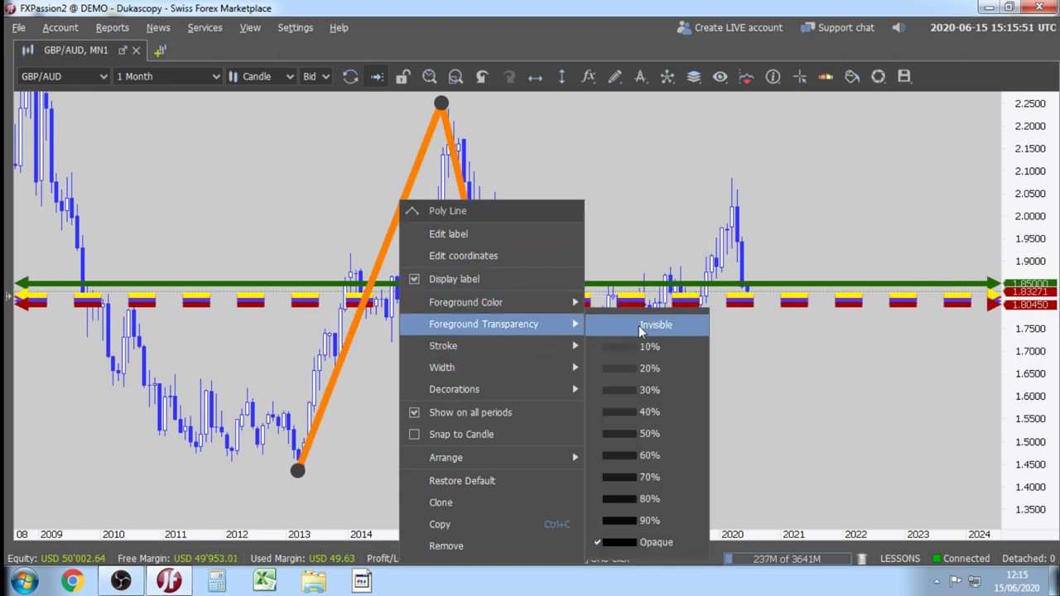
{"action": "left_click", "coordinate": [641, 409]}
{"action": "left_click", "coordinate": [343, 417]}
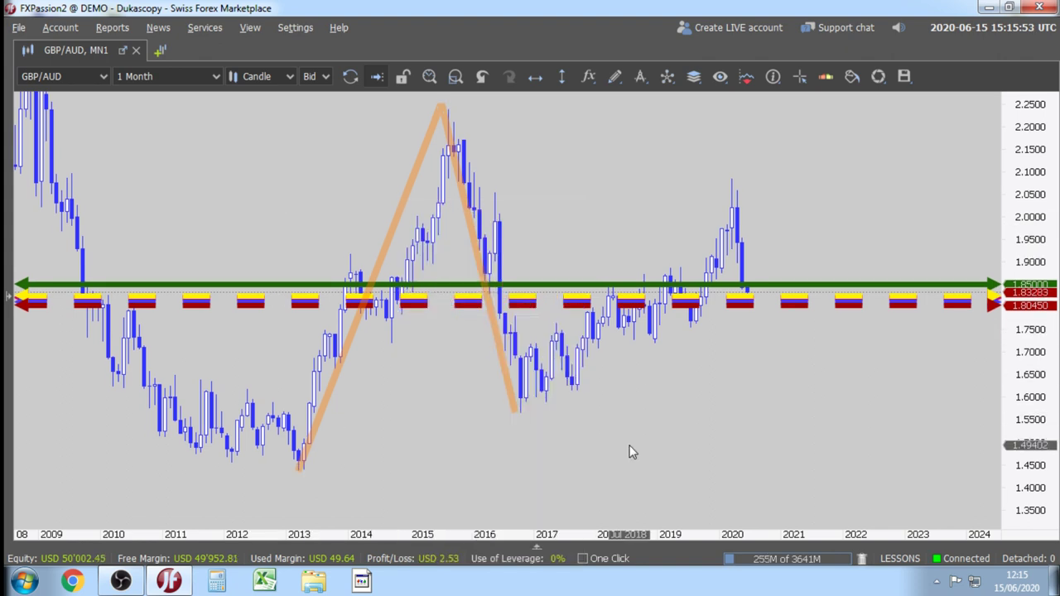
Switch the chart to the 1 Week period and fit the swings from 2011 to 2020 in view.
{"action": "scroll", "coordinate": [629, 452], "scroll_direction": "up", "scroll_amount": 1}
{"action": "scroll", "coordinate": [593, 461], "scroll_direction": "up", "scroll_amount": 1}
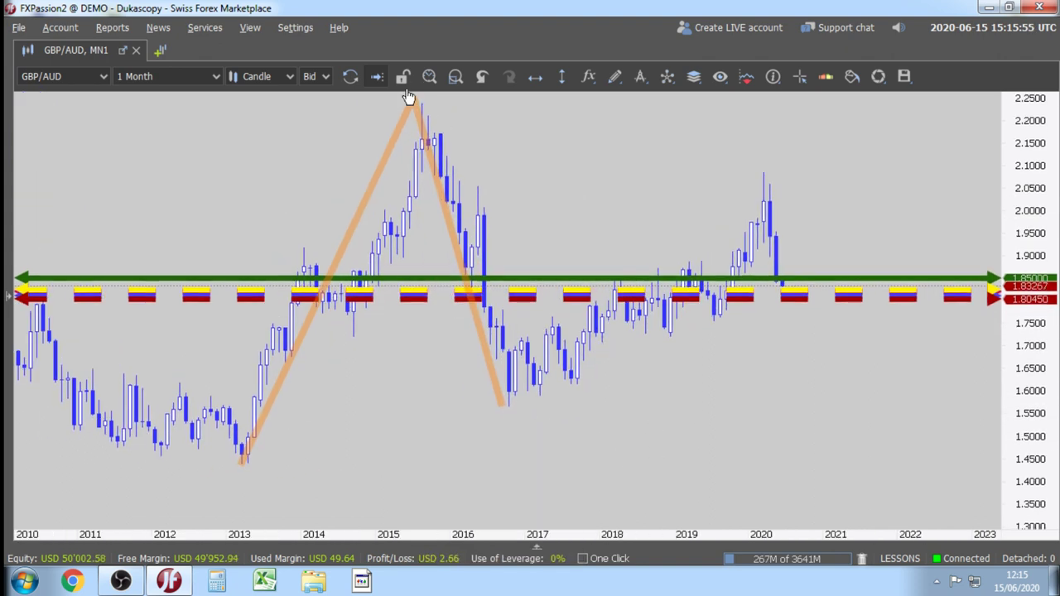
{"action": "left_click", "coordinate": [214, 78]}
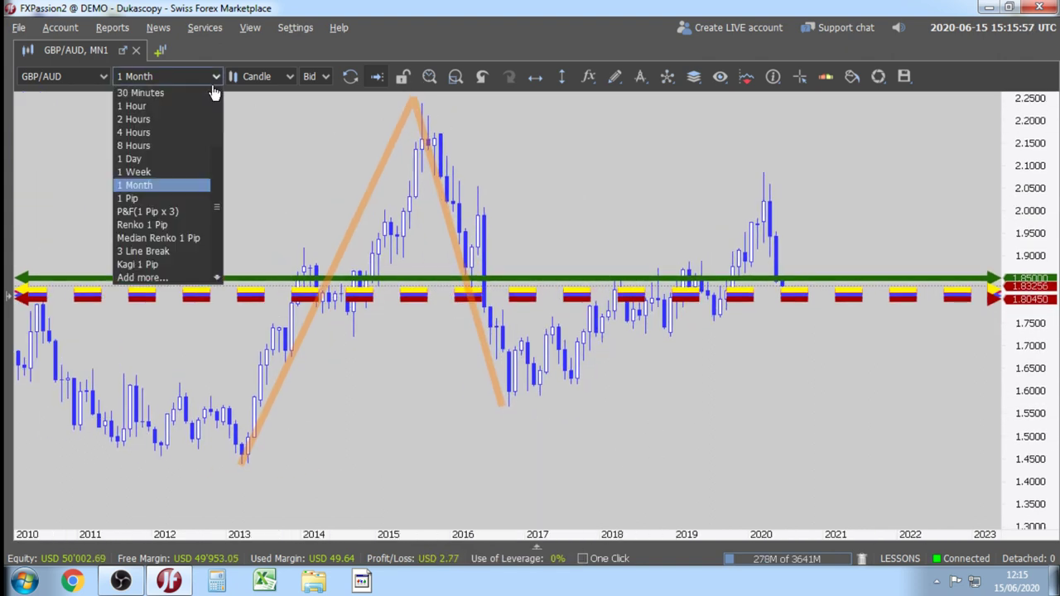
{"action": "left_click", "coordinate": [161, 172]}
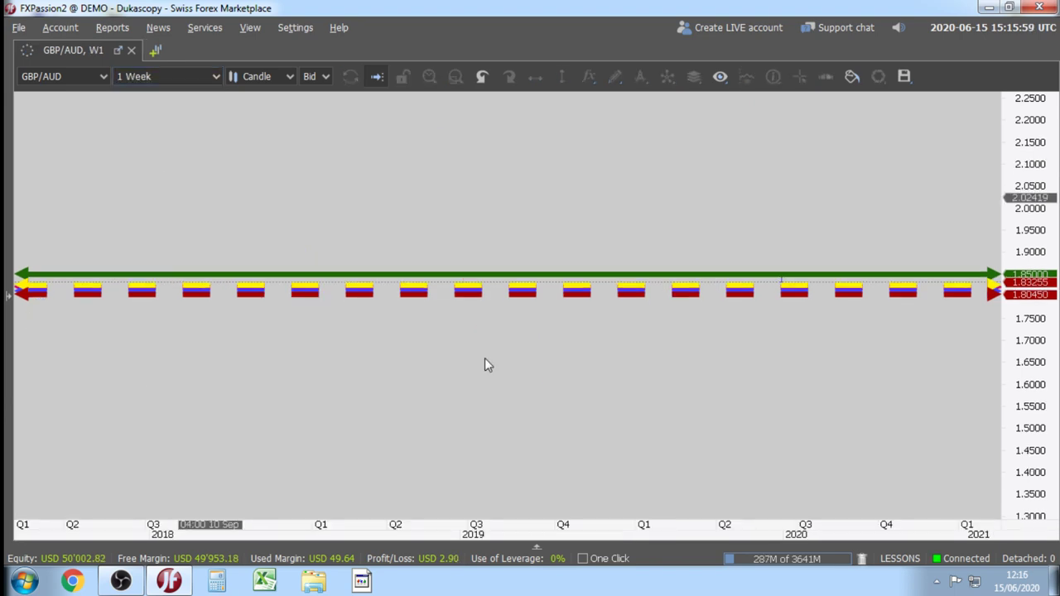
{"action": "scroll", "coordinate": [394, 403], "scroll_direction": "down", "scroll_amount": 5}
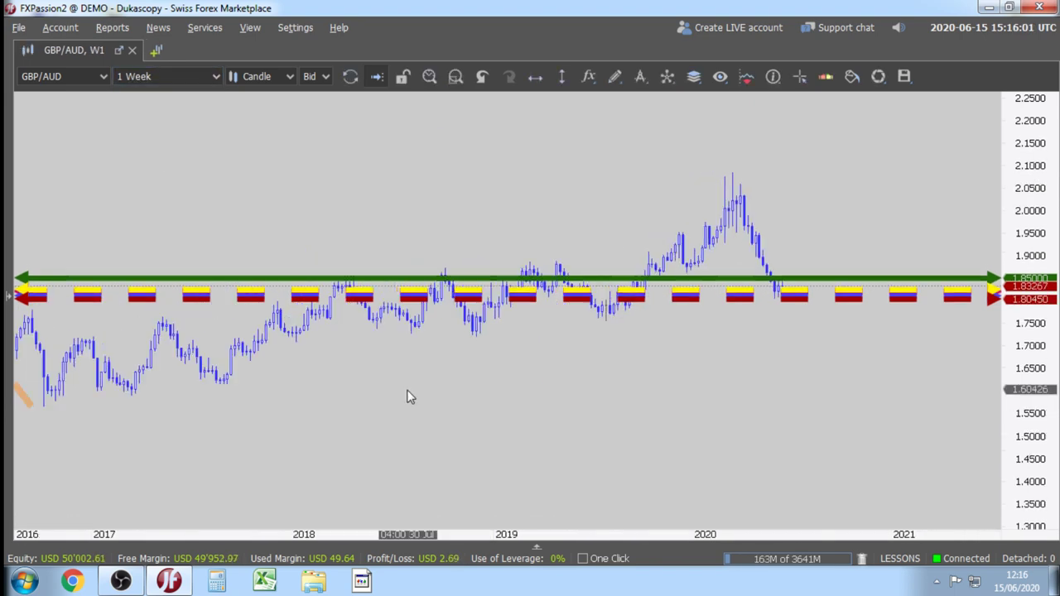
{"action": "left_click_drag", "start_coordinate": [468, 438], "coordinate": [461, 406]}
{"action": "left_click_drag", "start_coordinate": [687, 417], "coordinate": [577, 429]}
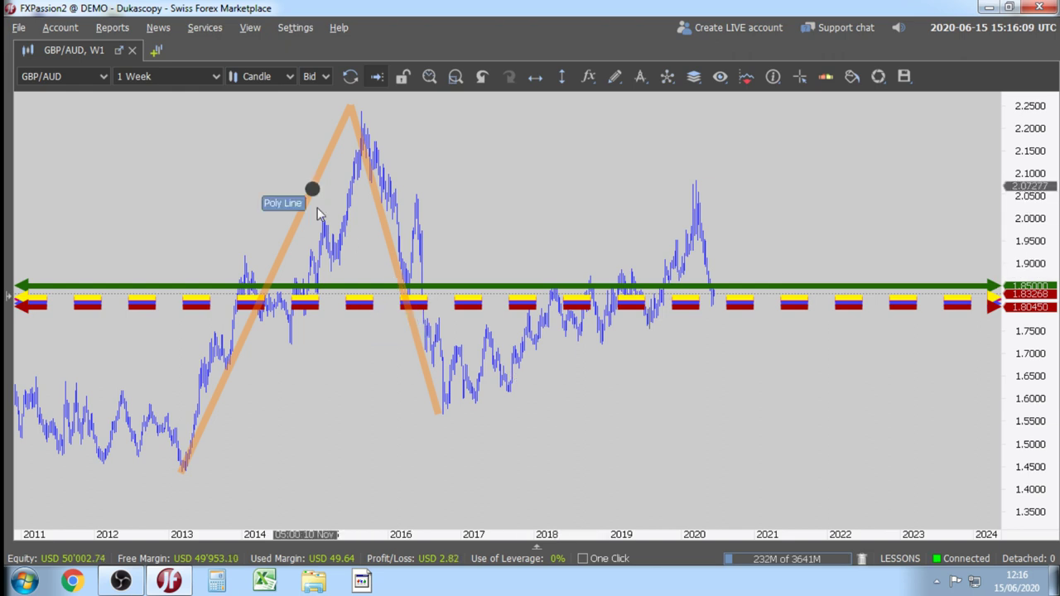
Switch the chart to the 1 Day period and bring the swings since the 2016 low into view.
{"action": "left_click", "coordinate": [214, 76]}
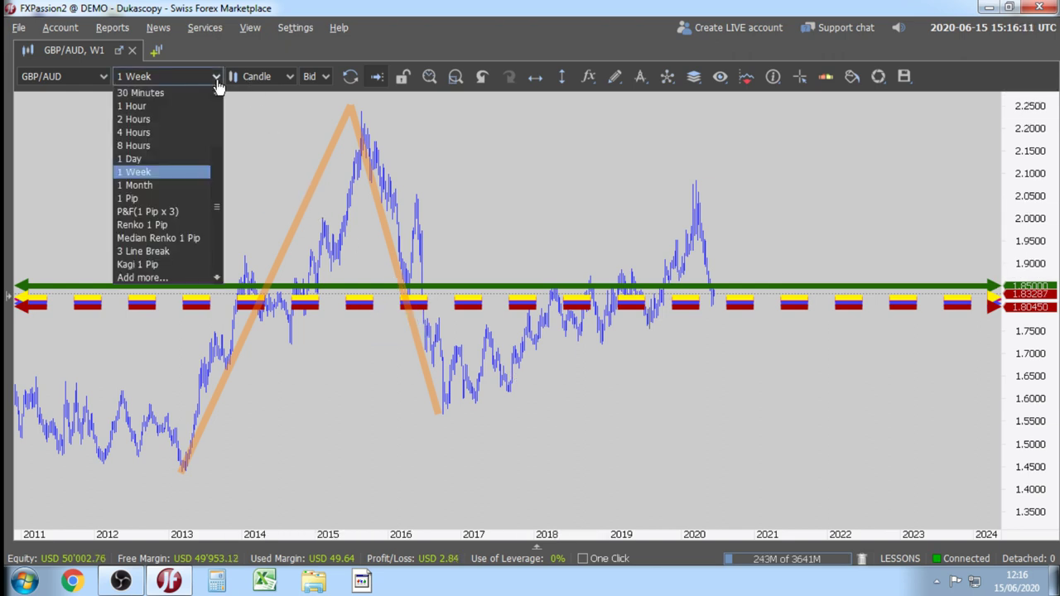
{"action": "left_click", "coordinate": [144, 158]}
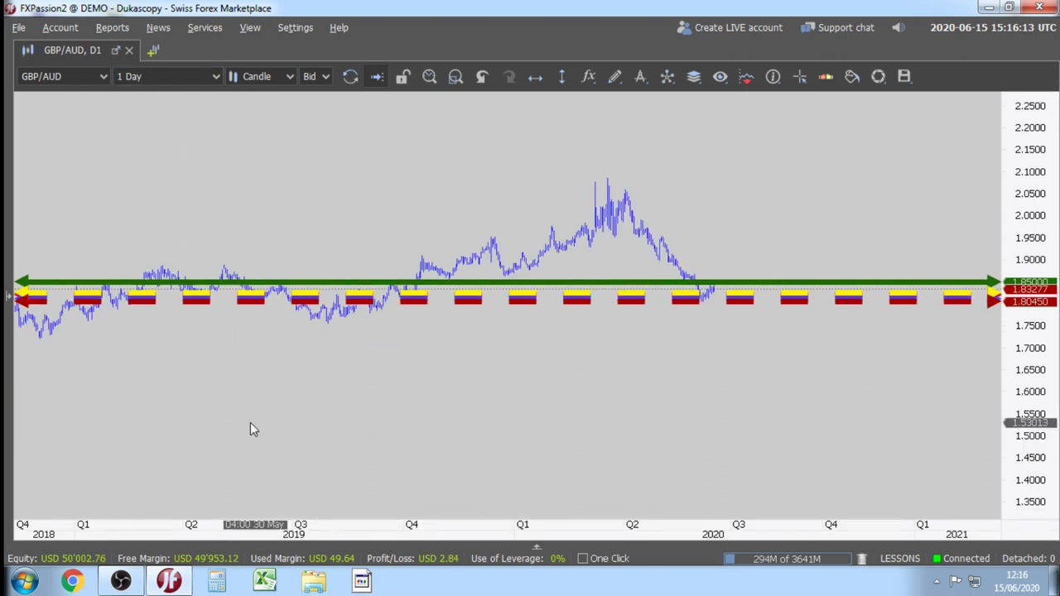
{"action": "left_click_drag", "start_coordinate": [250, 424], "coordinate": [482, 425]}
{"action": "scroll", "coordinate": [470, 409], "scroll_direction": "down", "scroll_amount": 3}
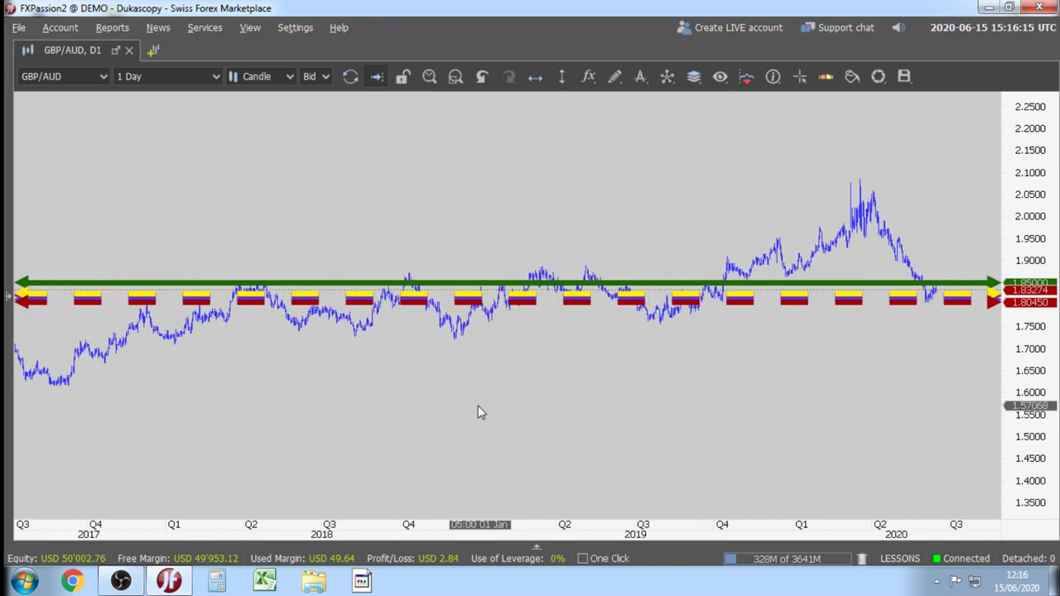
{"action": "scroll", "coordinate": [462, 408], "scroll_direction": "down", "scroll_amount": 2}
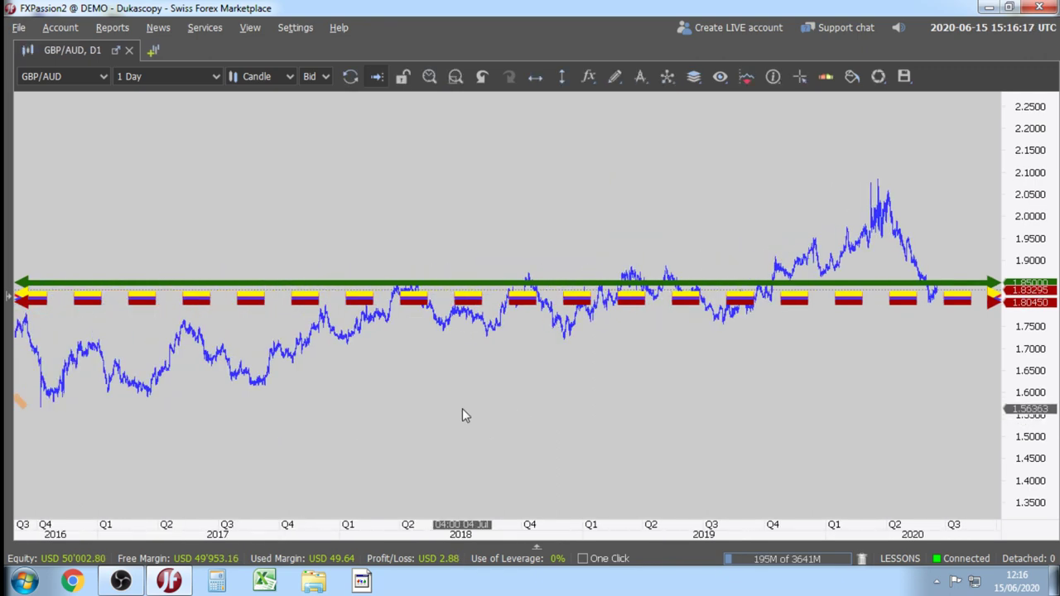
{"action": "left_click_drag", "start_coordinate": [465, 407], "coordinate": [645, 432]}
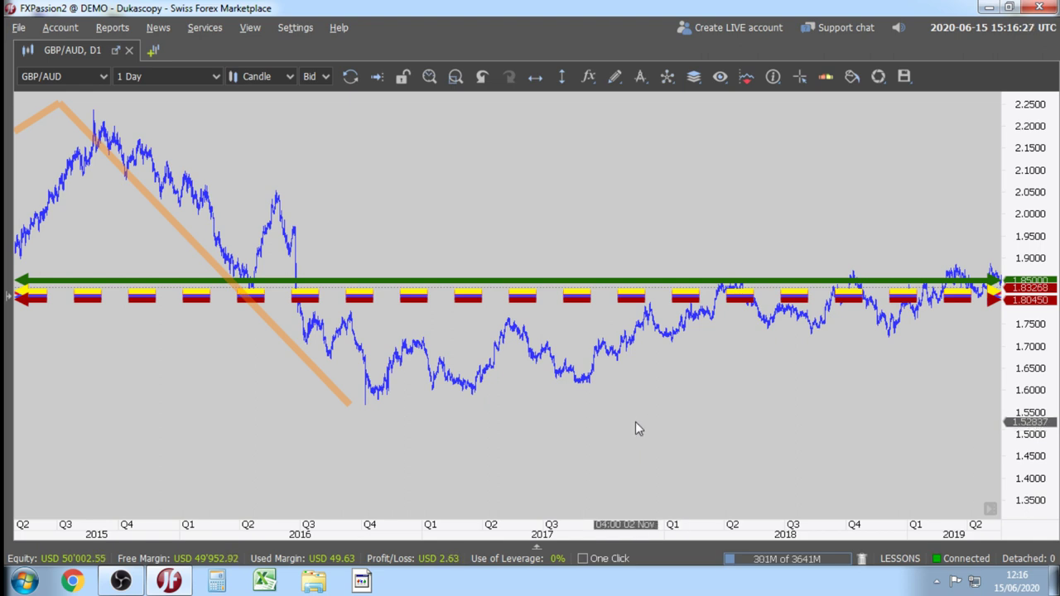
{"action": "left_click_drag", "start_coordinate": [635, 421], "coordinate": [564, 428]}
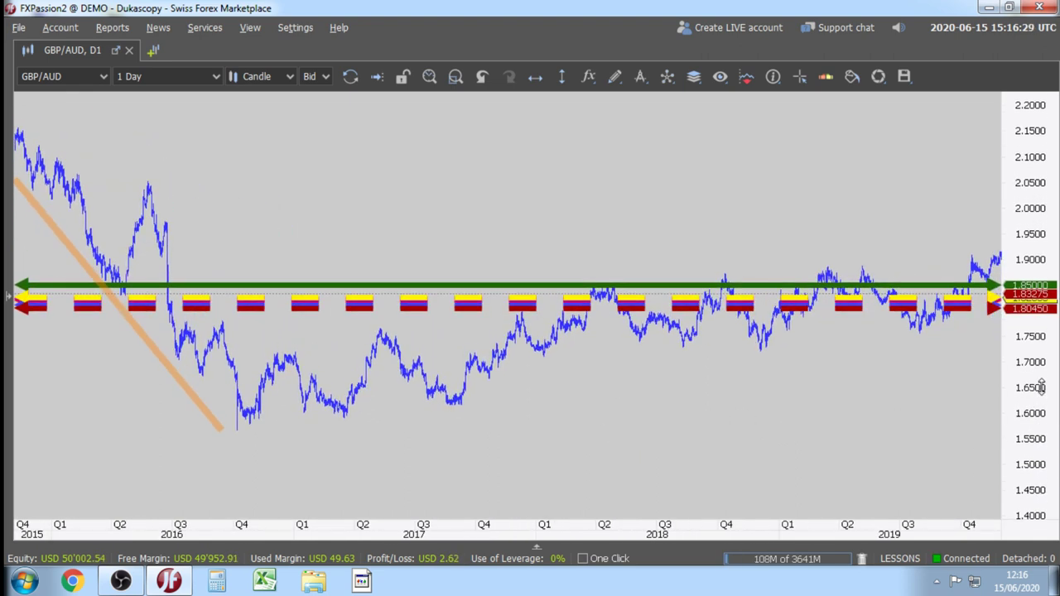
{"action": "scroll", "coordinate": [718, 372], "scroll_direction": "down", "scroll_amount": 3}
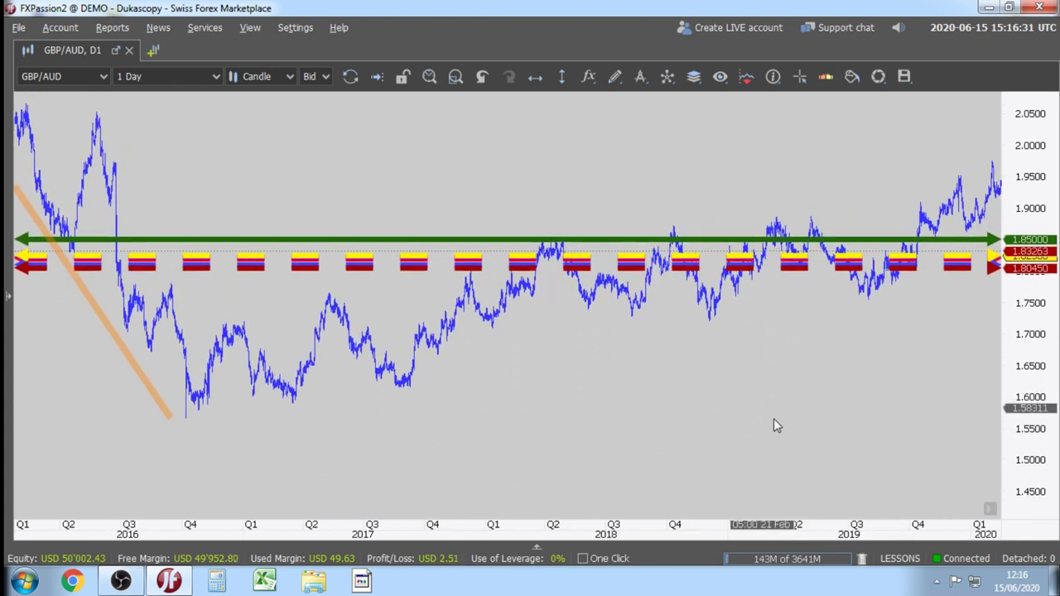
Draw a poly line through the daily swings from the 2016 low to the late-2018 low, placing its last peak at about 1.869 in October 2018.
{"action": "left_click", "coordinate": [631, 92]}
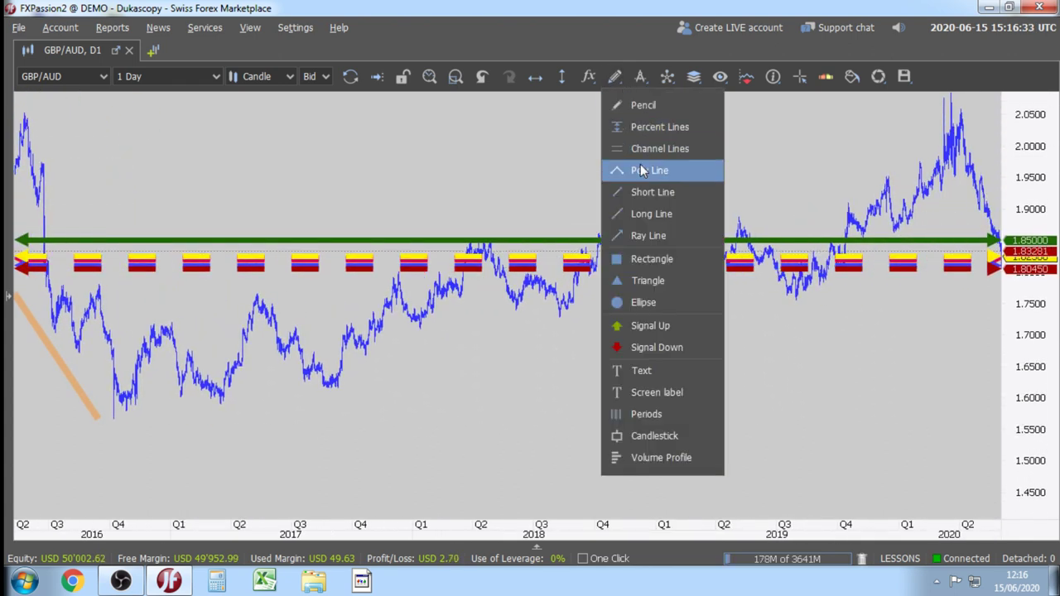
{"action": "left_click", "coordinate": [610, 171]}
{"action": "left_click", "coordinate": [116, 421]}
{"action": "left_click", "coordinate": [154, 315]}
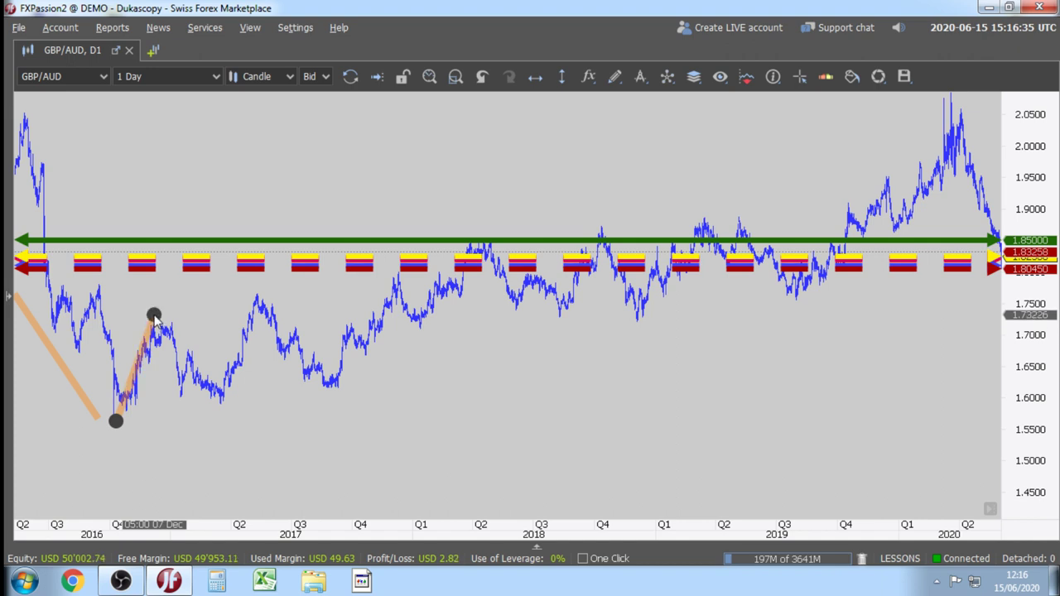
{"action": "left_click", "coordinate": [220, 402]}
{"action": "left_click", "coordinate": [260, 291]}
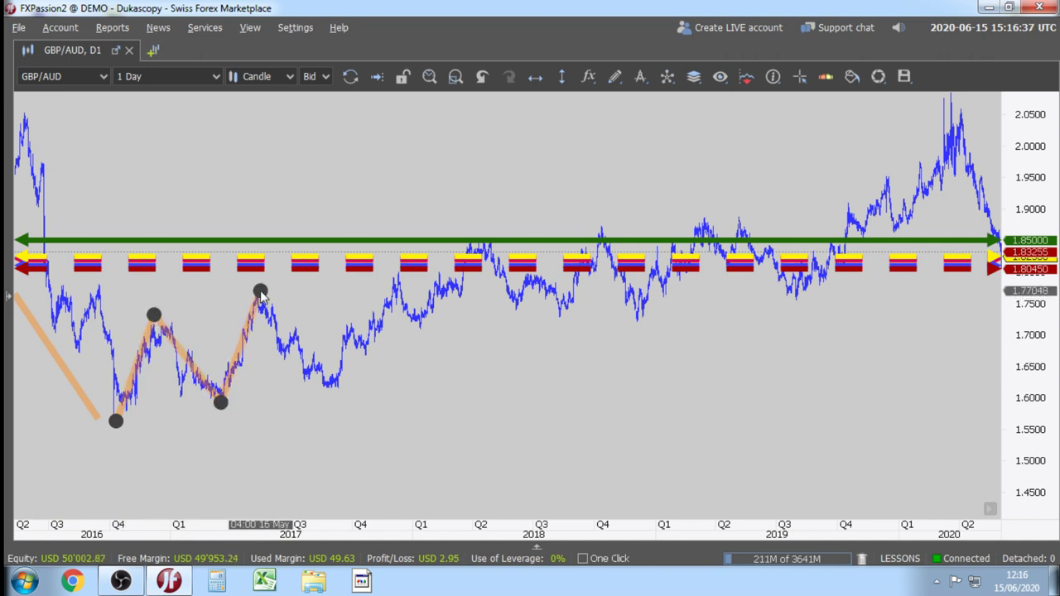
{"action": "left_click", "coordinate": [326, 388]}
{"action": "left_click", "coordinate": [394, 270]}
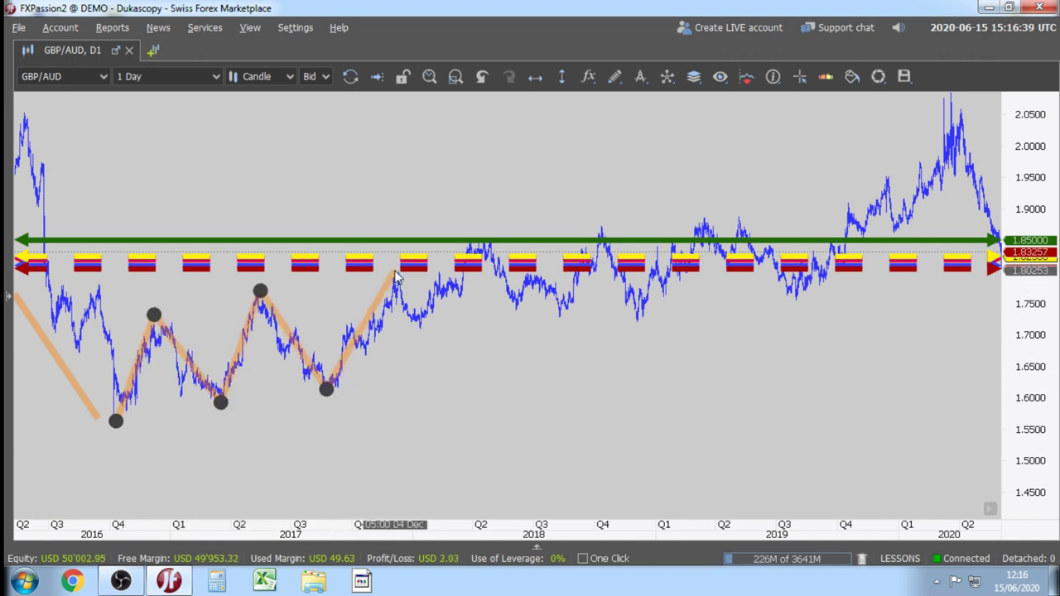
{"action": "left_click", "coordinate": [424, 326]}
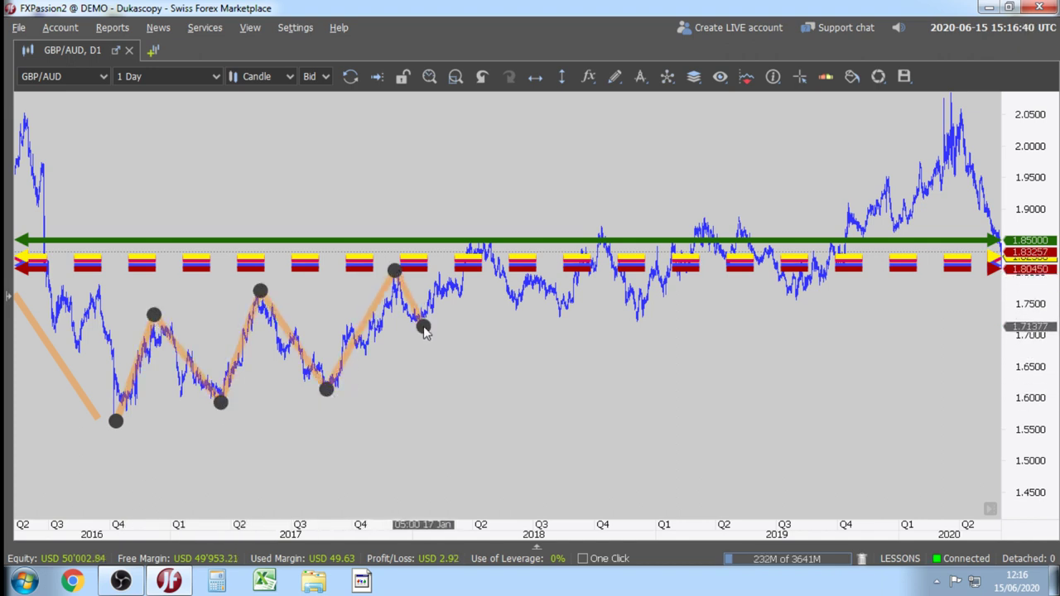
{"action": "left_click", "coordinate": [485, 239]}
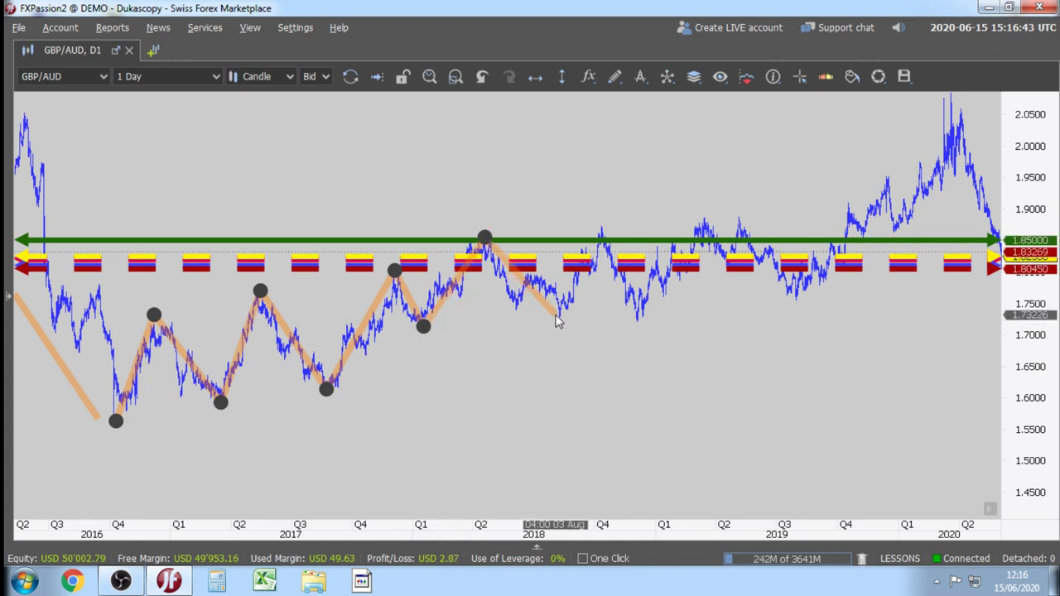
{"action": "double_click", "coordinate": [639, 318]}
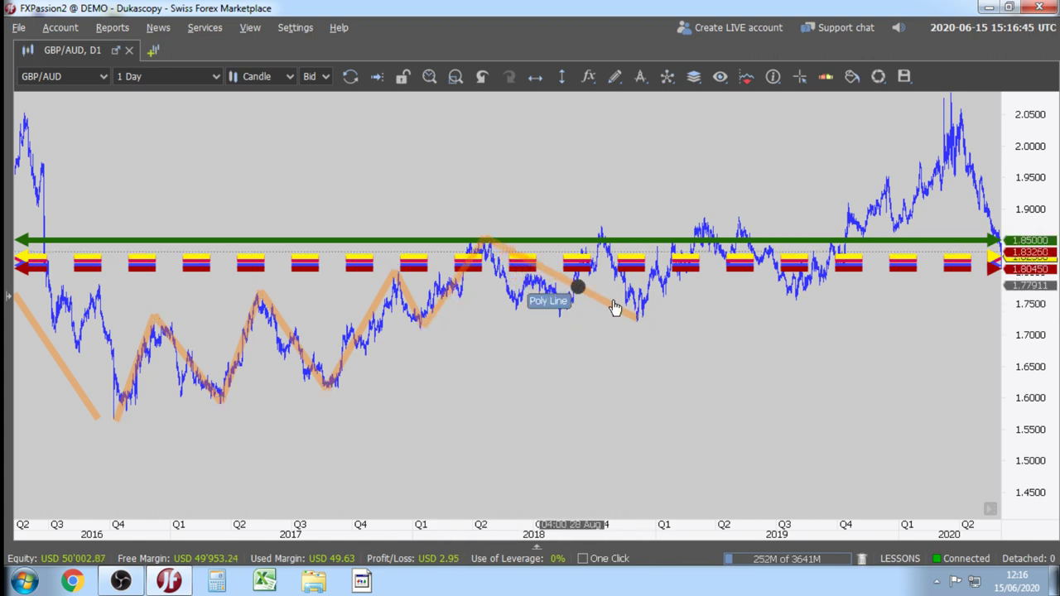
{"action": "left_click_drag", "start_coordinate": [493, 249], "coordinate": [599, 230]}
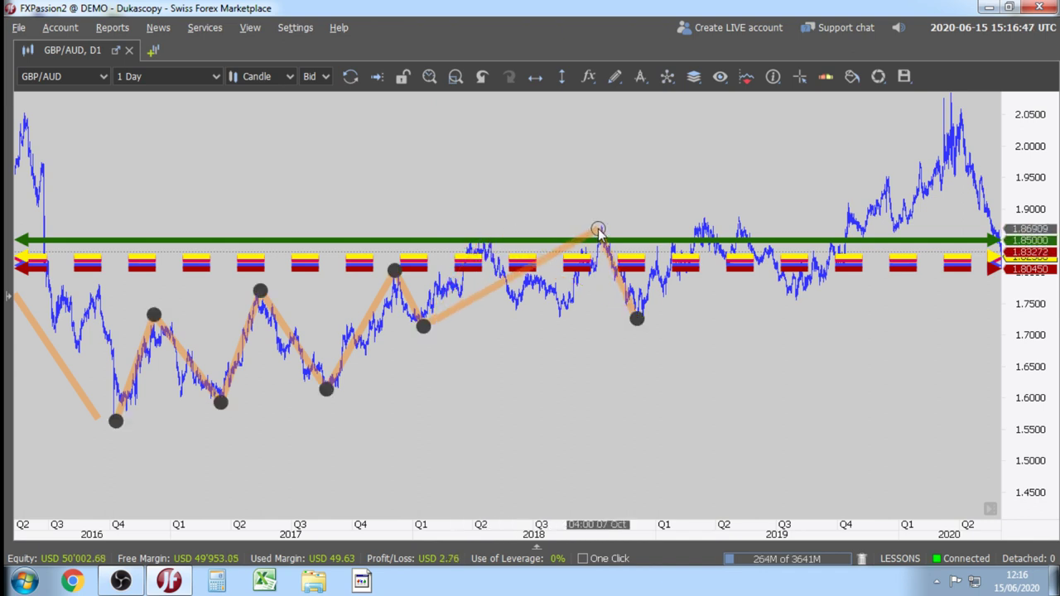
Draw a second poly line from the late-2018 low up to the 2019 peak near 1.89 and down to about 1.753 in July 2019.
{"action": "left_click", "coordinate": [615, 76]}
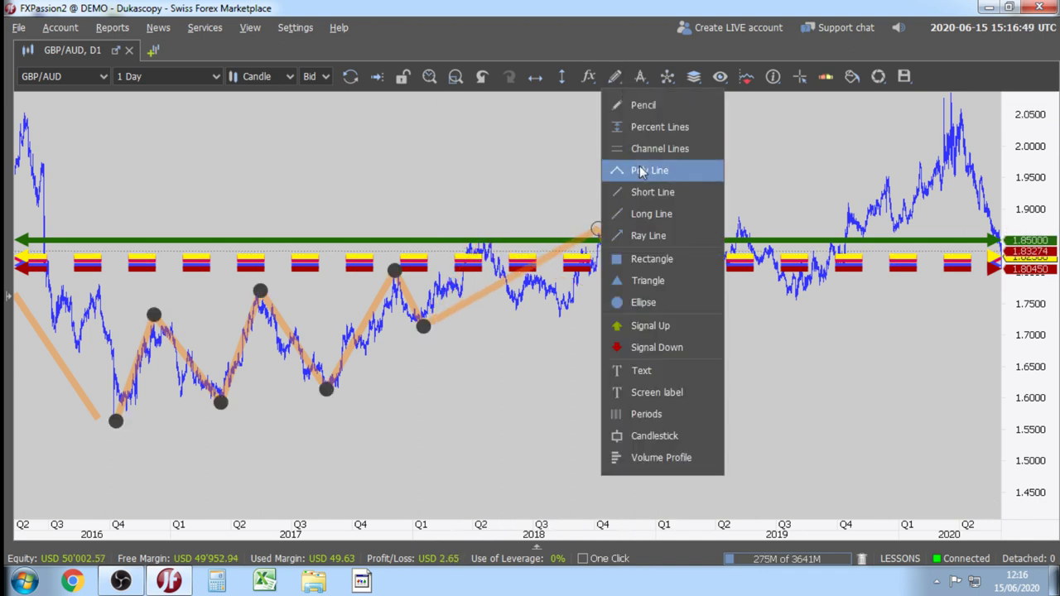
{"action": "left_click", "coordinate": [632, 325]}
{"action": "left_click", "coordinate": [638, 320]}
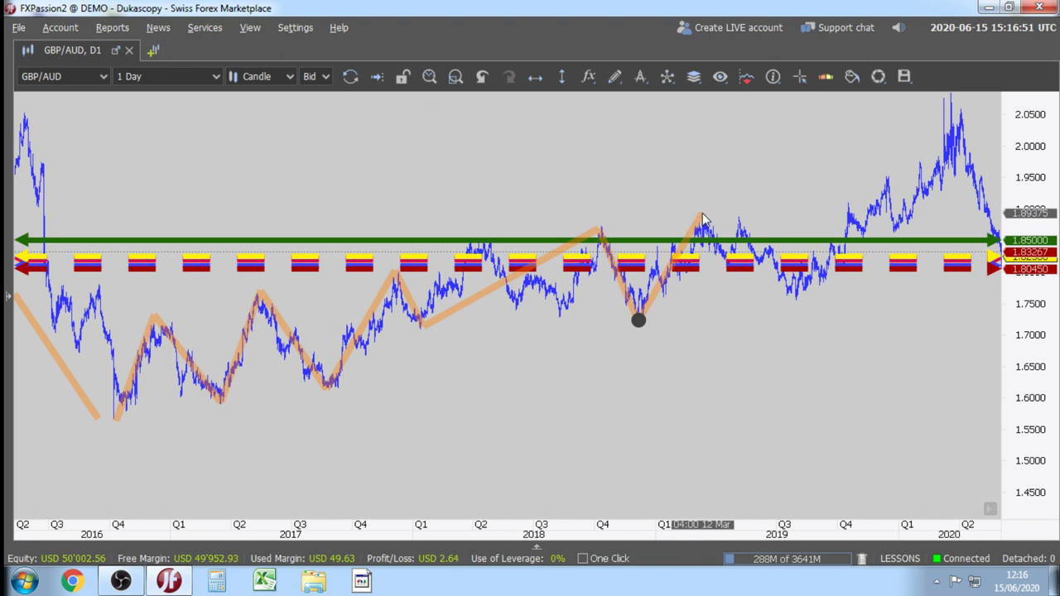
{"action": "left_click", "coordinate": [737, 217]}
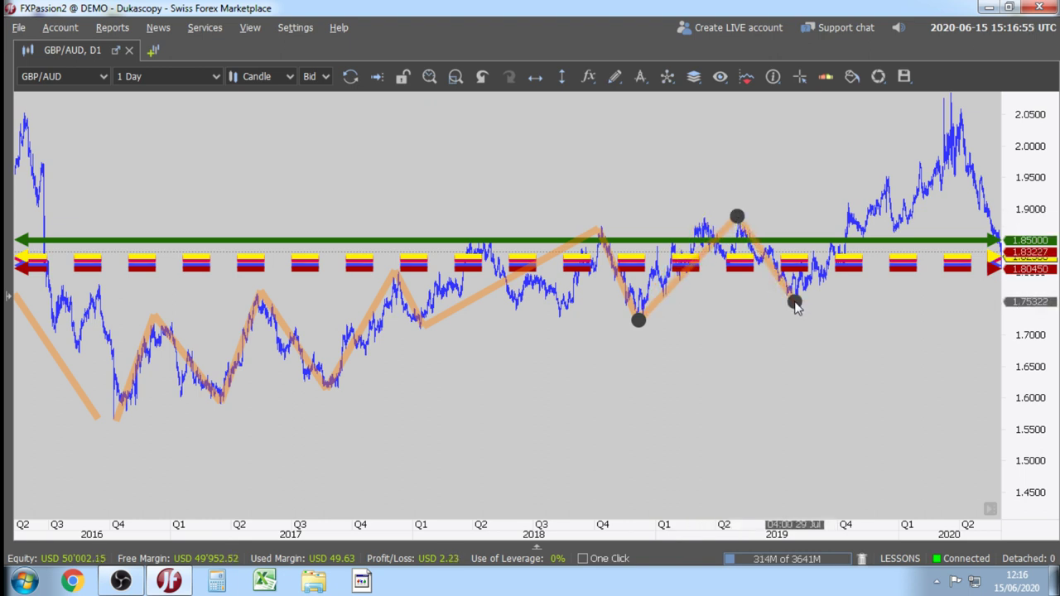
{"action": "left_click", "coordinate": [794, 305]}
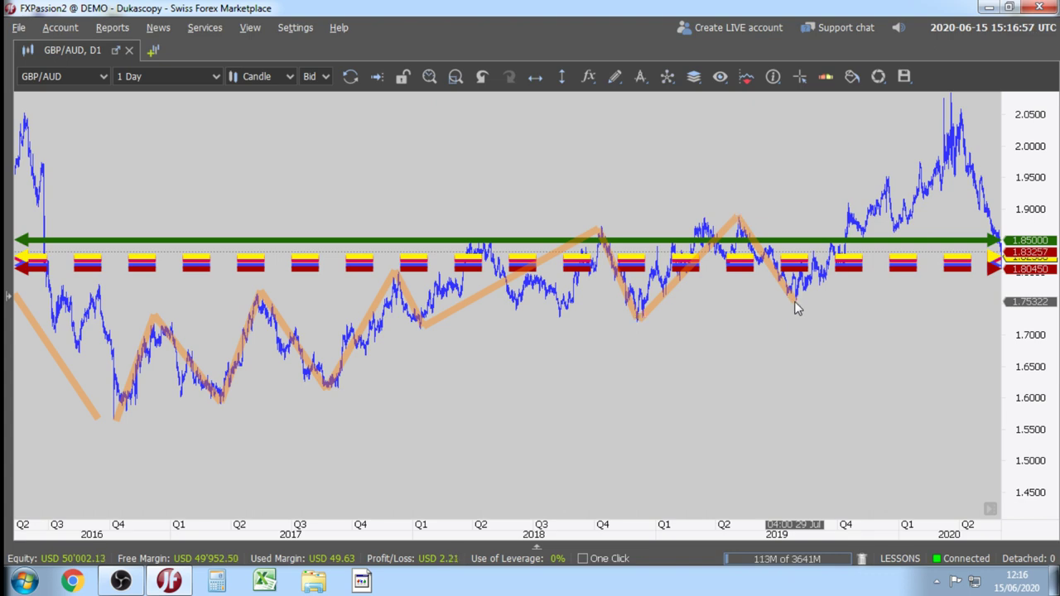
Draw a third poly line from the July 2019 low up to the 2020 peak at about 2.09.
{"action": "scroll", "coordinate": [725, 361], "scroll_direction": "down", "scroll_amount": 3}
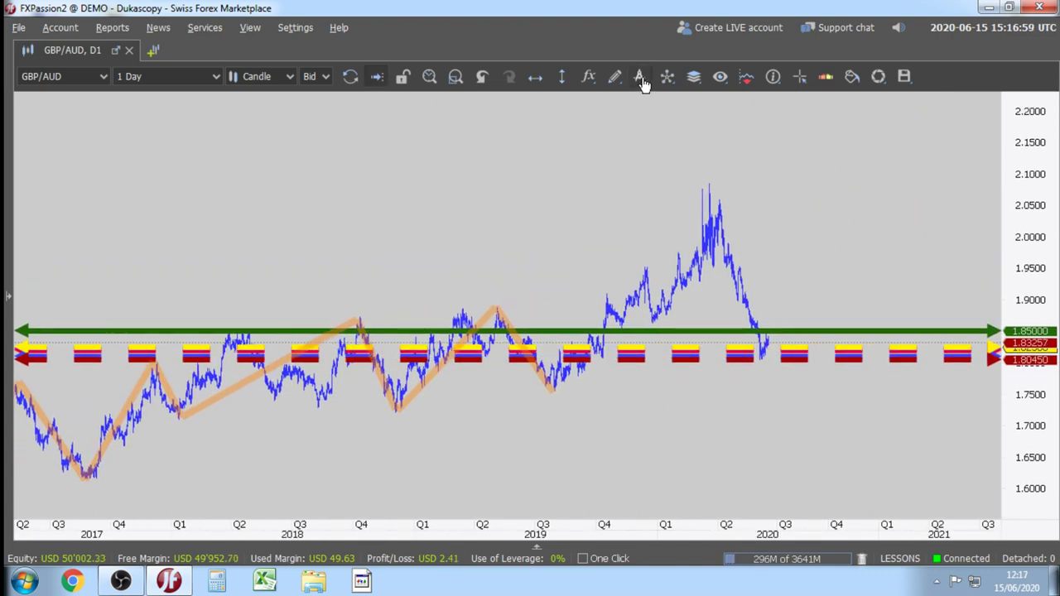
{"action": "left_click", "coordinate": [614, 76]}
{"action": "left_click", "coordinate": [630, 171]}
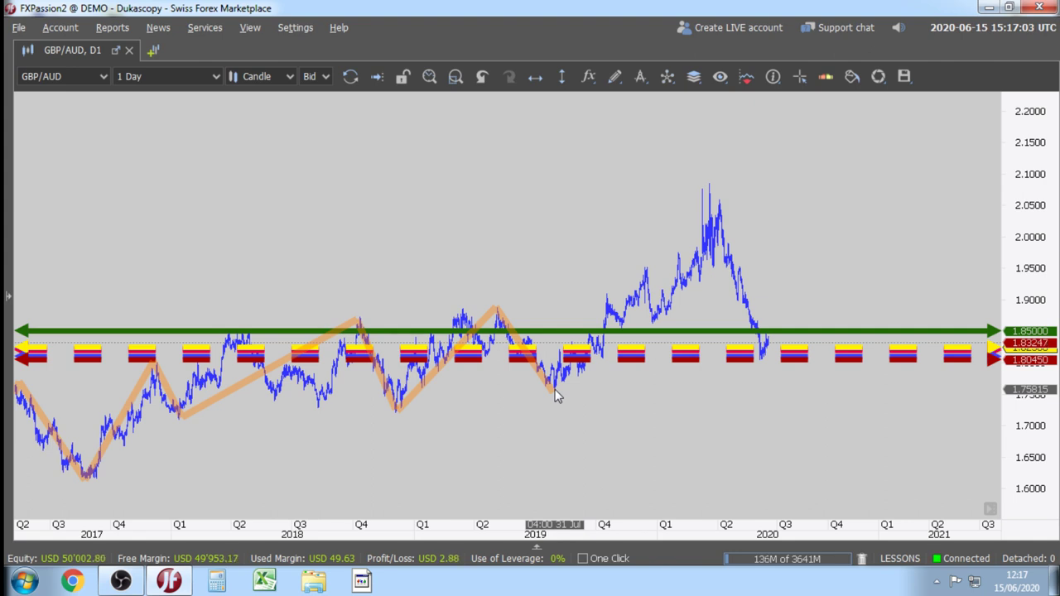
{"action": "left_click", "coordinate": [555, 389]}
{"action": "left_click", "coordinate": [709, 184]}
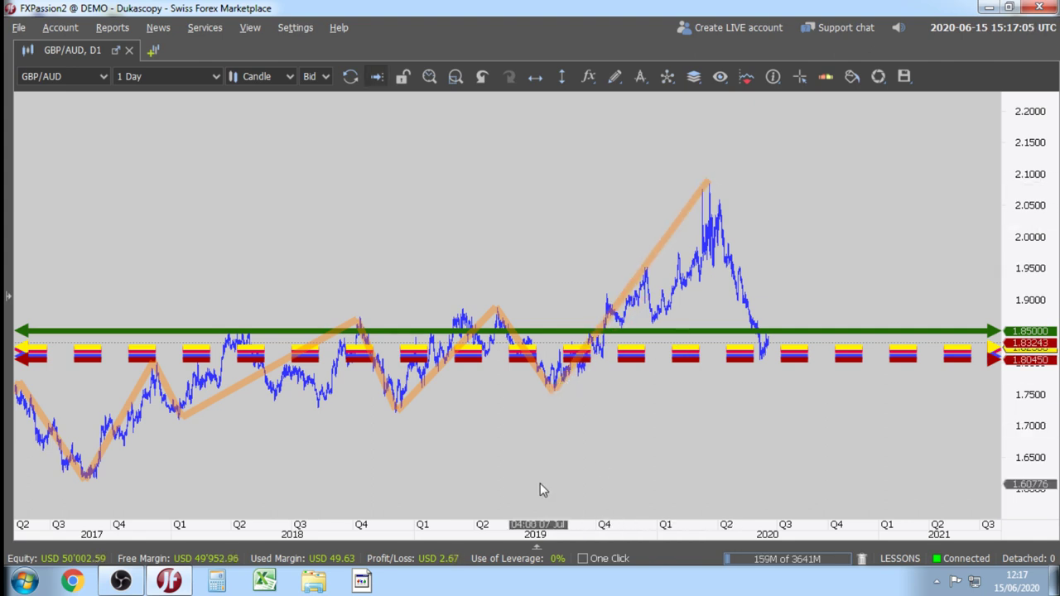
Draw a short line from the 2016 low beneath the rising swing lows, ending at about 1.788 in late 2020.
{"action": "left_click_drag", "start_coordinate": [540, 483], "coordinate": [644, 409]}
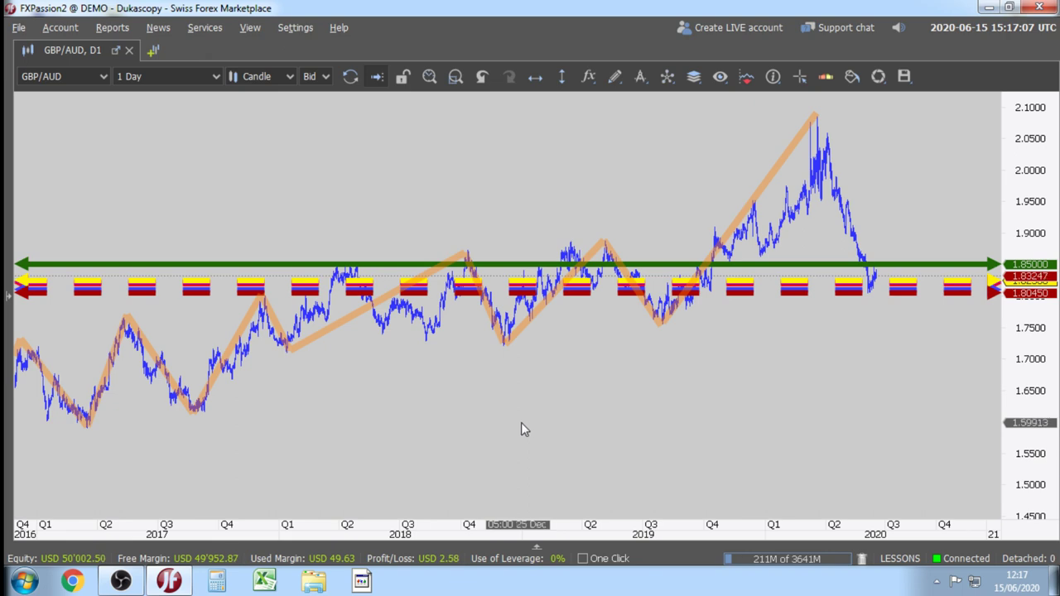
{"action": "scroll", "coordinate": [521, 429], "scroll_direction": "left", "scroll_amount": 10}
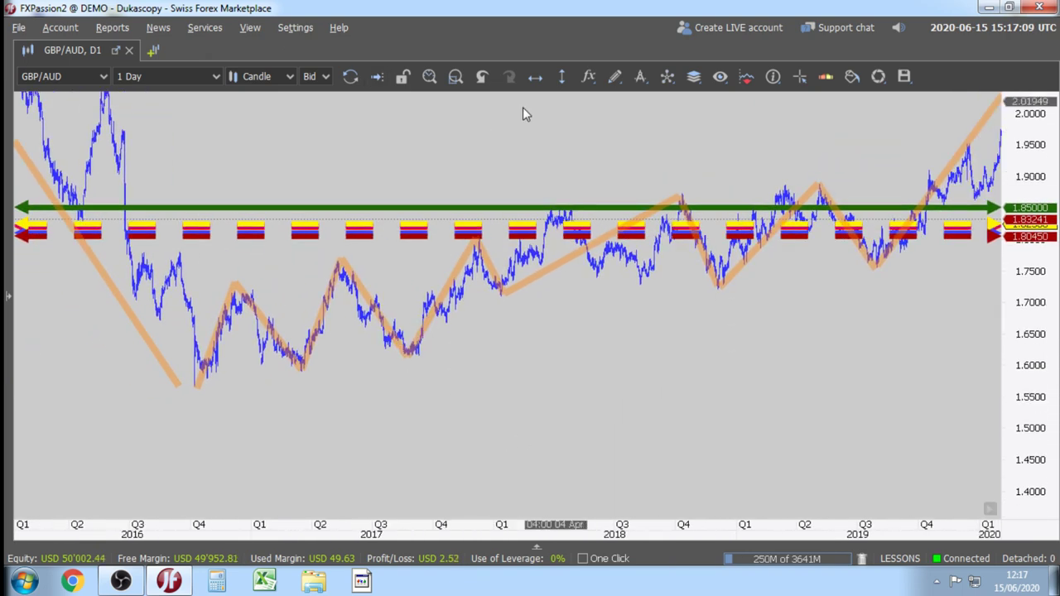
{"action": "left_click", "coordinate": [615, 76]}
{"action": "left_click", "coordinate": [627, 196]}
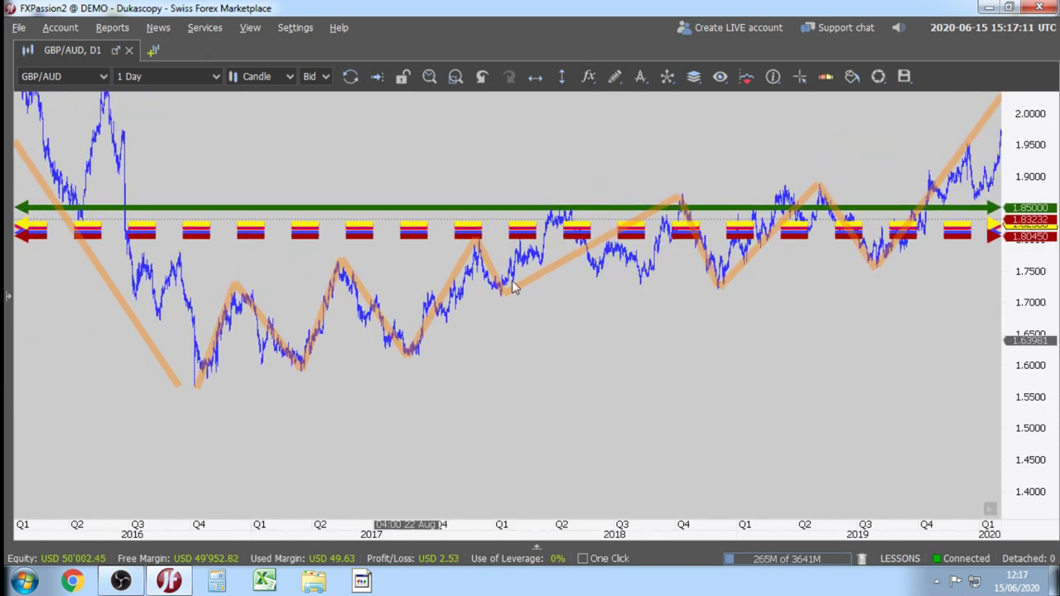
{"action": "left_click", "coordinate": [196, 388]}
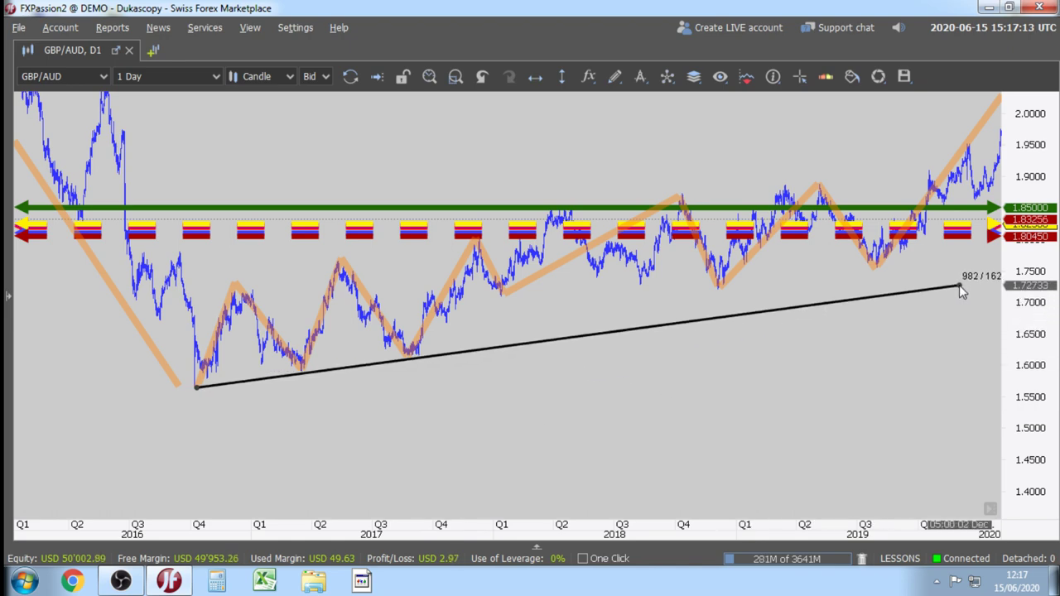
{"action": "left_click", "coordinate": [958, 284]}
{"action": "left_click_drag", "start_coordinate": [959, 285], "coordinate": [919, 379]}
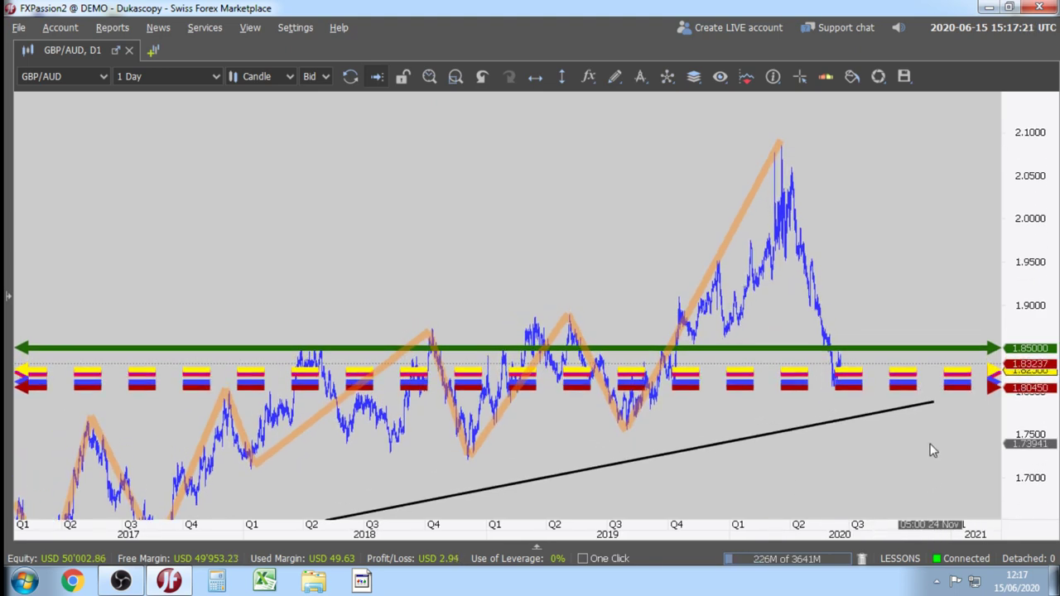
Examine the 2019–2020 daily price action around the coloured levels and above the black trend line.
{"action": "scroll", "coordinate": [926, 450], "scroll_direction": "up", "scroll_amount": 5}
{"action": "left_click_drag", "start_coordinate": [1042, 408], "coordinate": [1042, 364]}
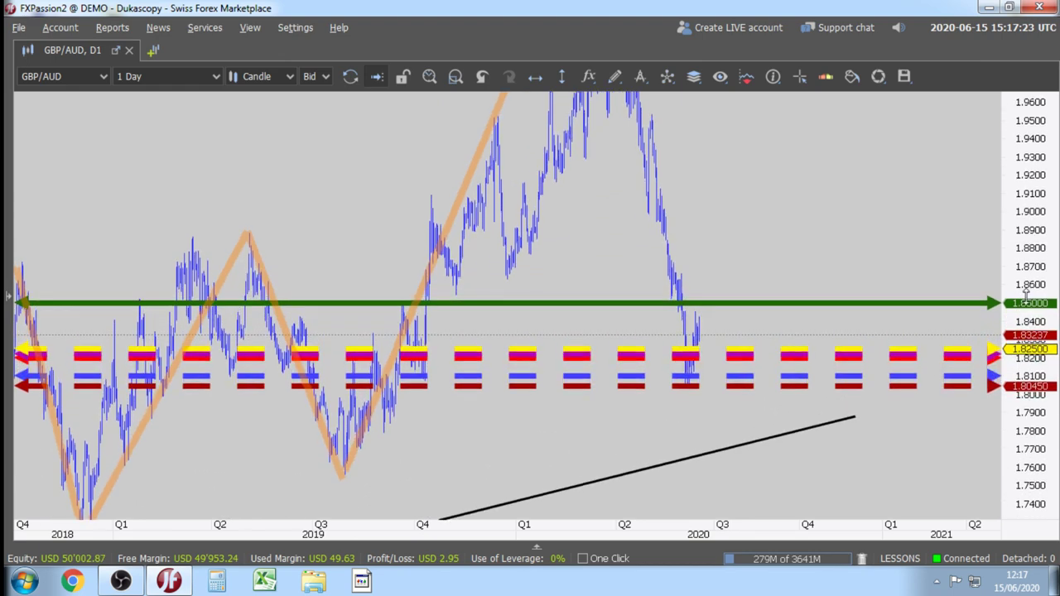
{"action": "scroll", "coordinate": [809, 287], "scroll_direction": "up", "scroll_amount": 3}
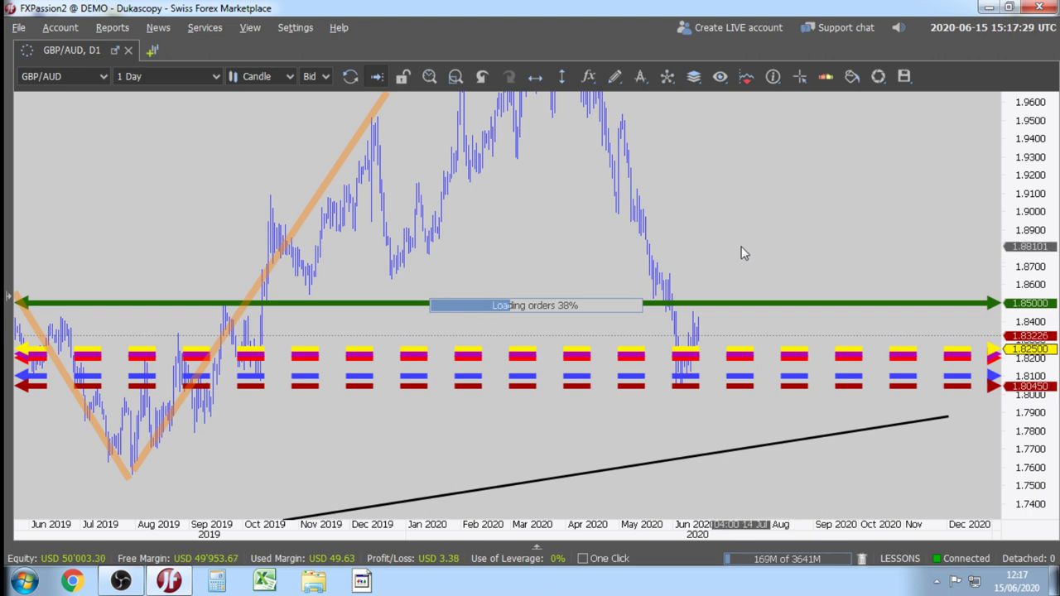
{"action": "scroll", "coordinate": [748, 224], "scroll_direction": "down", "scroll_amount": 1}
{"action": "scroll", "coordinate": [748, 230], "scroll_direction": "down", "scroll_amount": 2}
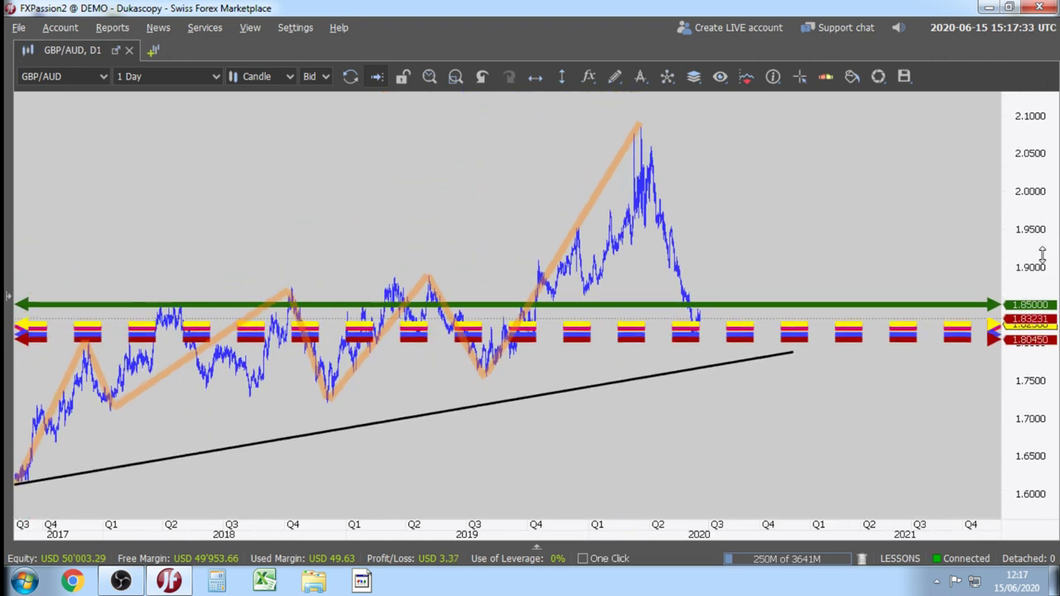
Adjust the first poly line's early-2018 low point to the price low at about 1.71.
{"action": "mouse_move", "coordinate": [472, 431]}
{"action": "left_mouse_down"}
{"action": "mouse_move", "coordinate": [595, 425]}
{"action": "mouse_move", "coordinate": [714, 401]}
{"action": "mouse_move", "coordinate": [646, 405]}
{"action": "left_mouse_up"}
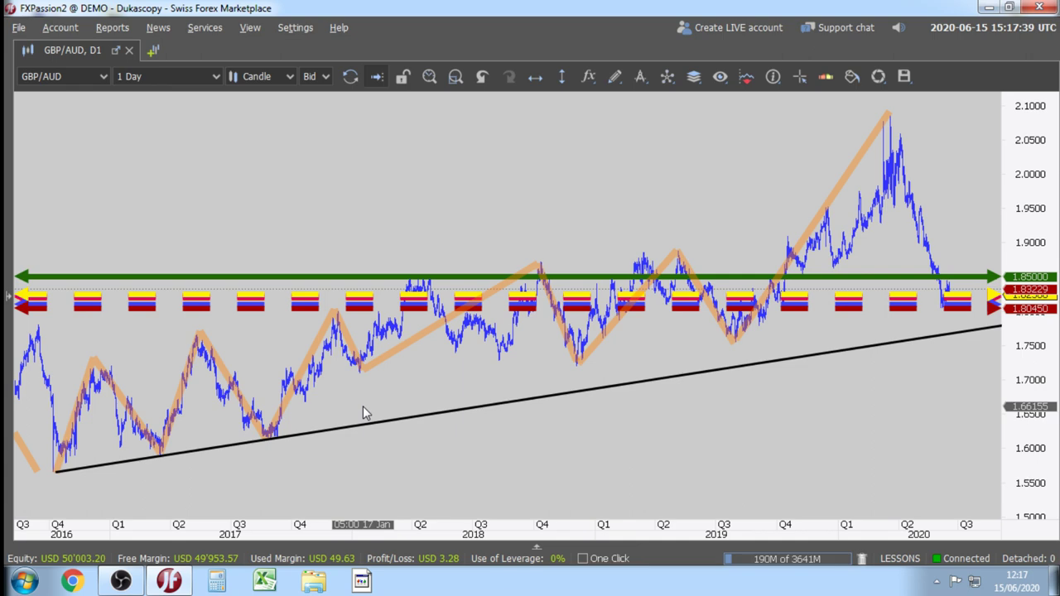
{"action": "left_click", "coordinate": [360, 372]}
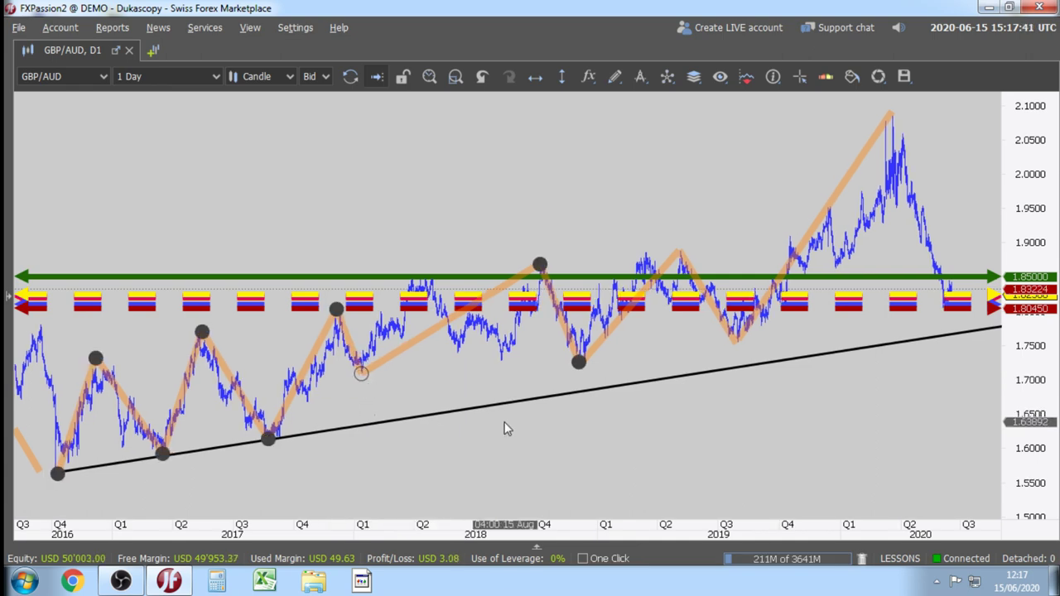
{"action": "left_click_drag", "start_coordinate": [1035, 421], "coordinate": [1027, 368]}
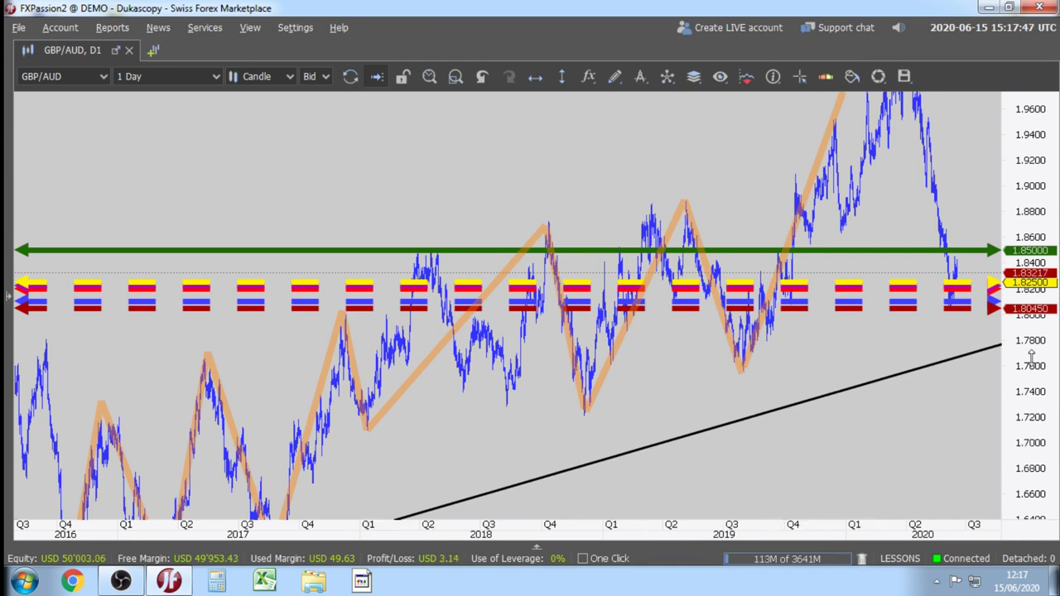
Set the foreground transparency of all three orange poly lines to Opaque.
{"action": "left_click_drag", "start_coordinate": [1032, 360], "coordinate": [765, 409]}
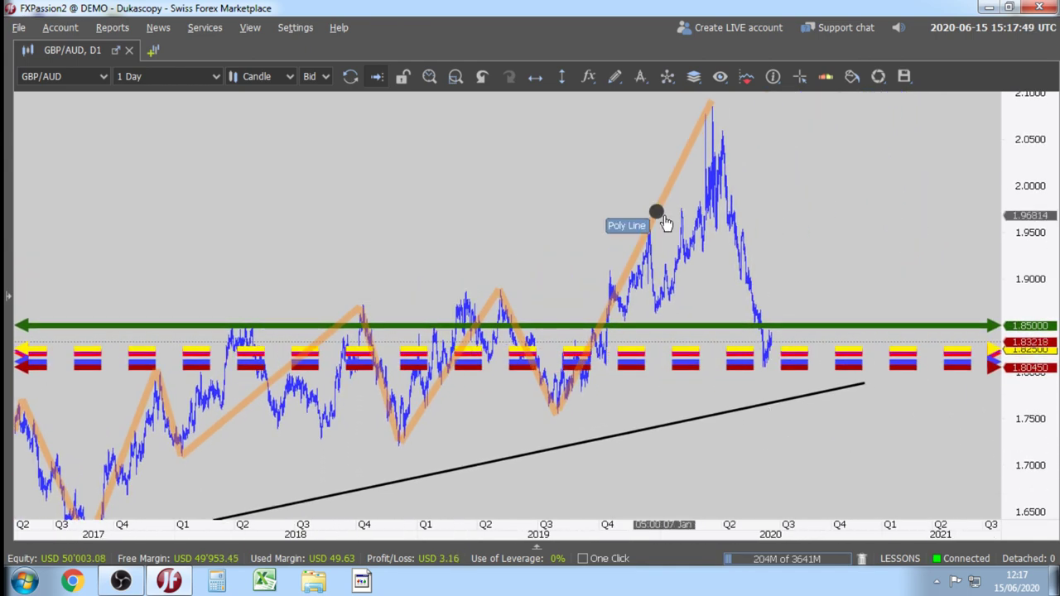
{"action": "right_click", "coordinate": [504, 303]}
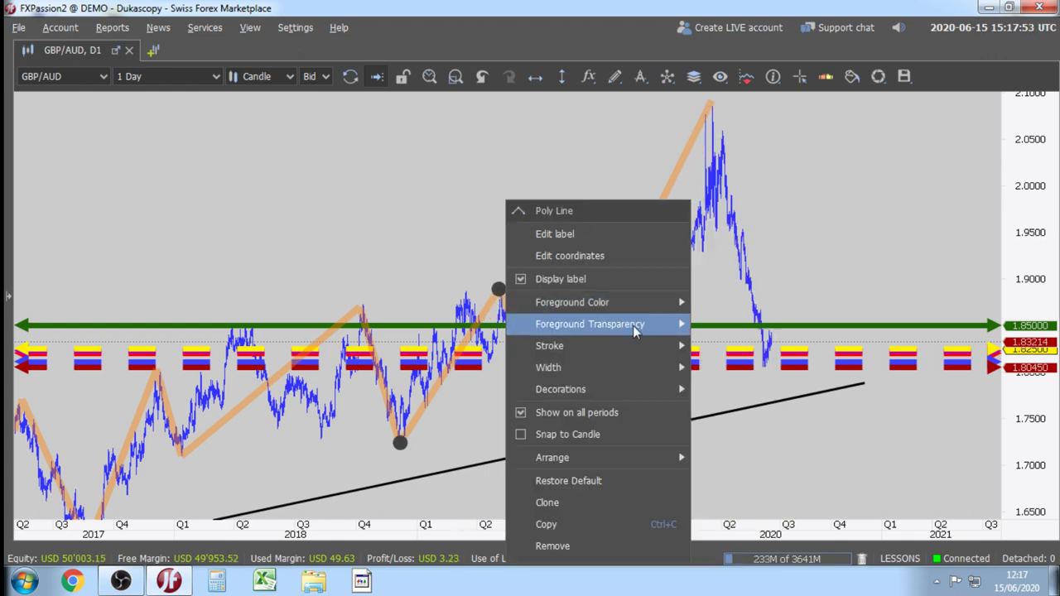
{"action": "mouse_move", "coordinate": [636, 325]}
{"action": "left_click", "coordinate": [733, 542]}
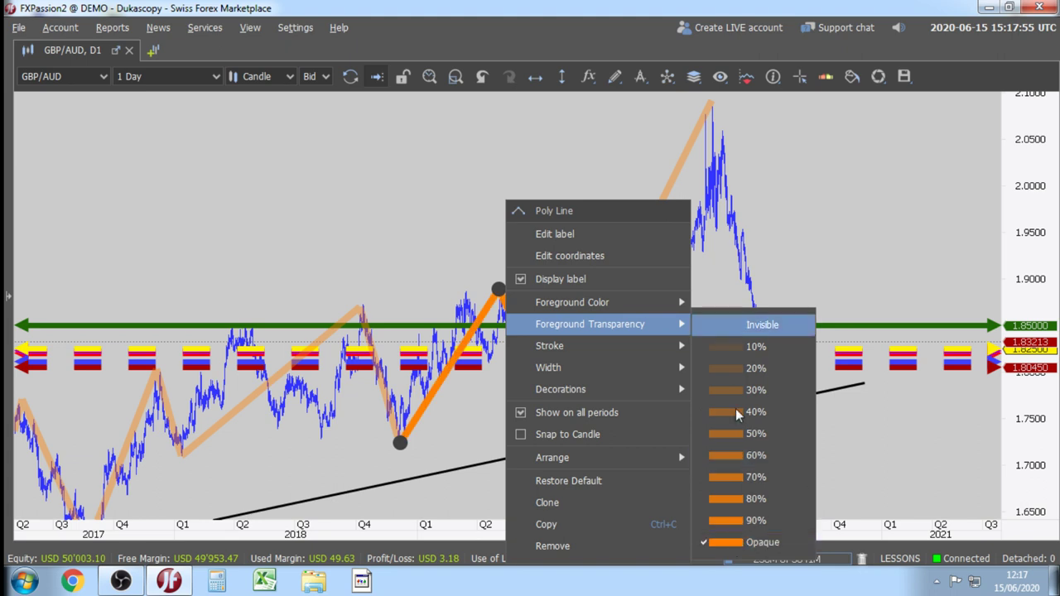
{"action": "right_click", "coordinate": [674, 181]}
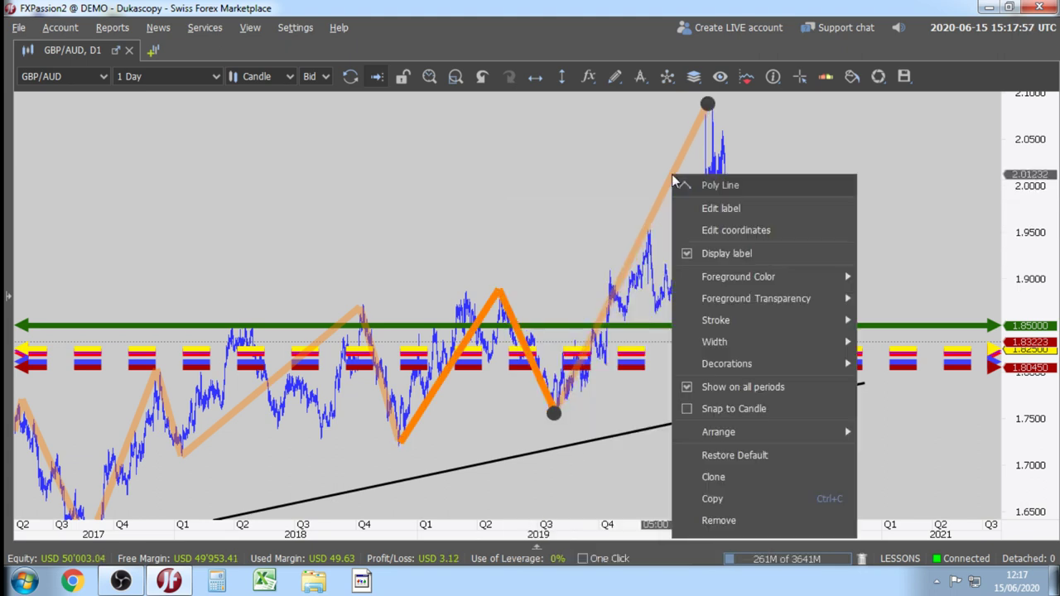
{"action": "mouse_move", "coordinate": [838, 298]}
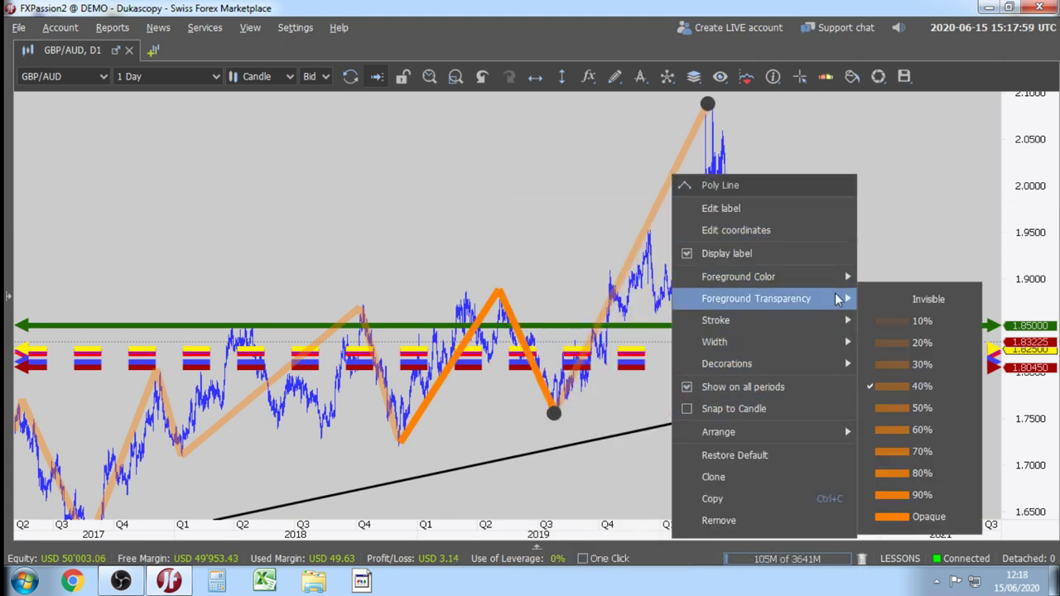
{"action": "left_click", "coordinate": [336, 321]}
{"action": "right_click", "coordinate": [337, 321]}
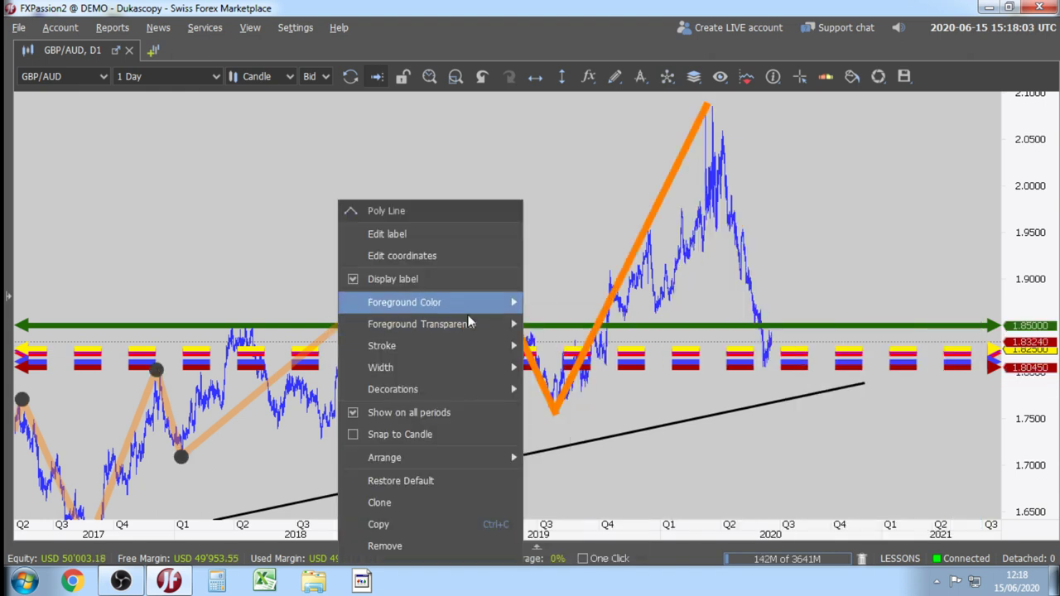
{"action": "mouse_move", "coordinate": [464, 324]}
{"action": "left_click", "coordinate": [573, 541]}
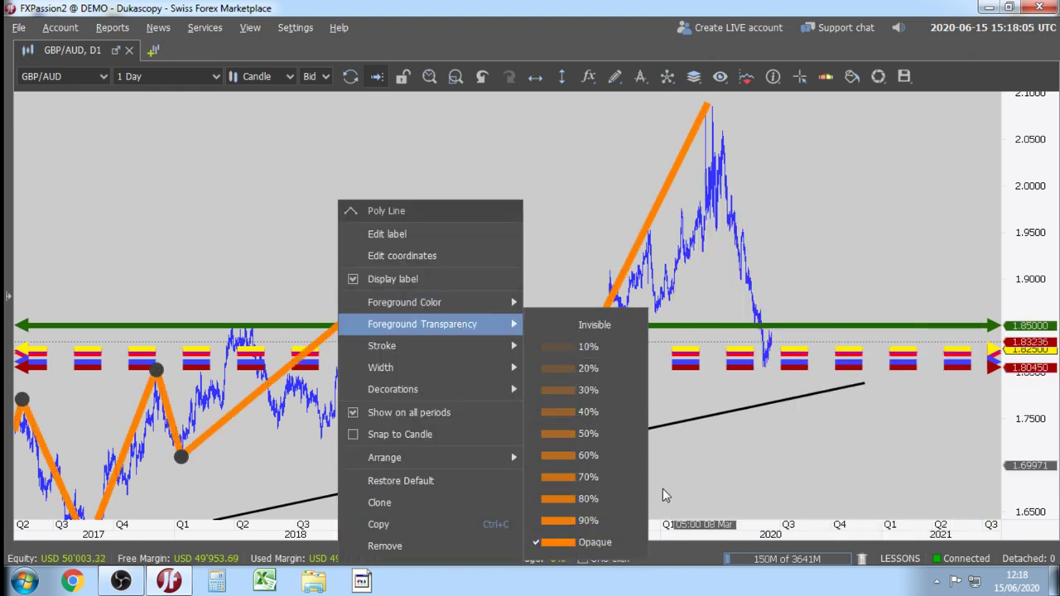
Switch the chart to the 2 Hours period and examine the late-May to mid-June 2020 price action around the coloured levels.
{"action": "scroll", "coordinate": [779, 449], "scroll_direction": "up", "scroll_amount": 3}
{"action": "scroll", "coordinate": [787, 450], "scroll_direction": "up", "scroll_amount": 2}
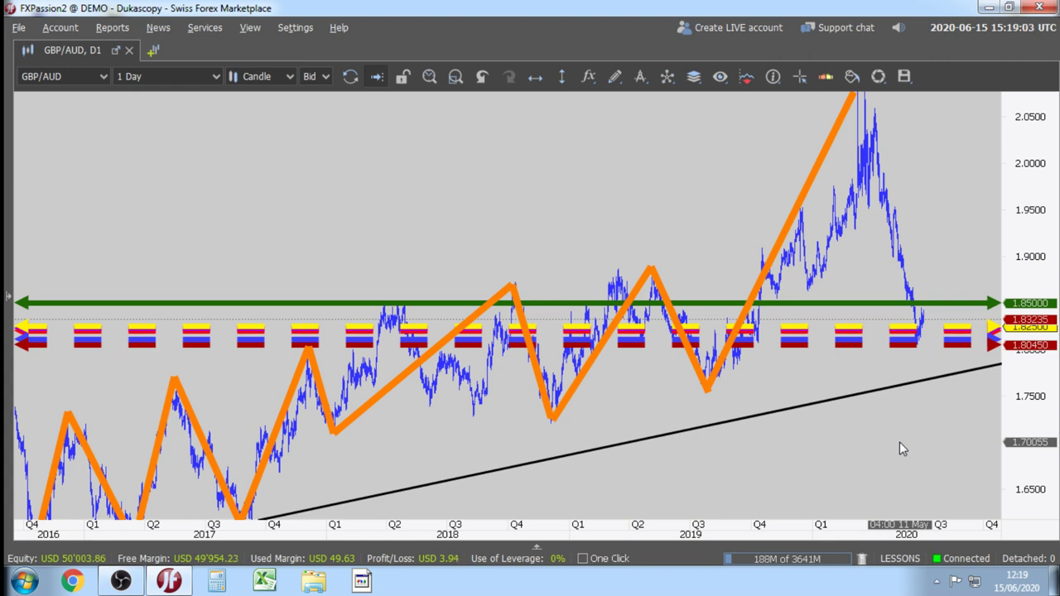
{"action": "left_click_drag", "start_coordinate": [865, 451], "coordinate": [724, 388]}
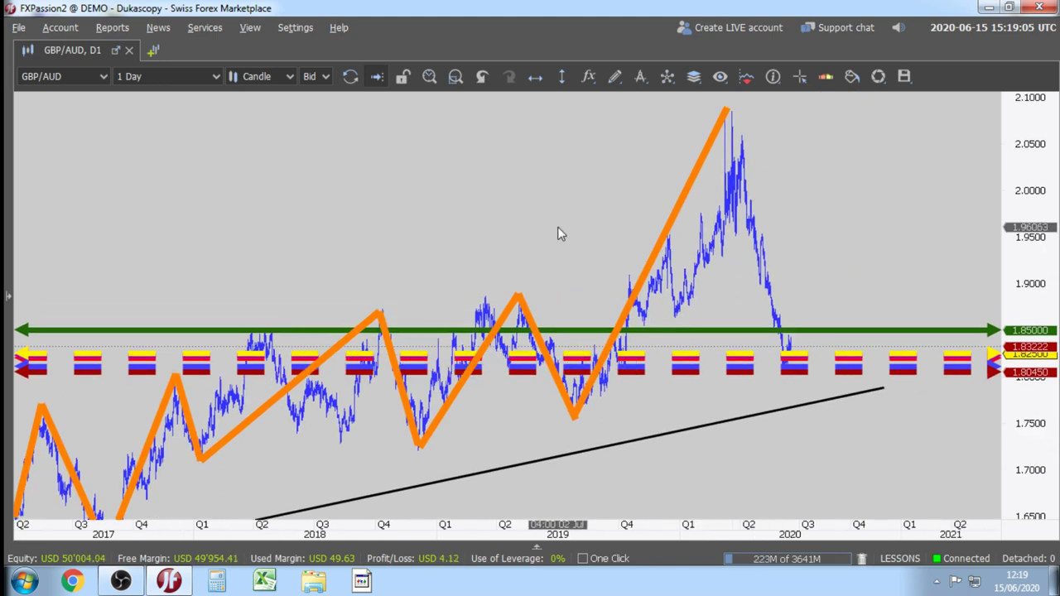
{"action": "scroll", "coordinate": [815, 229], "scroll_direction": "up", "scroll_amount": 5}
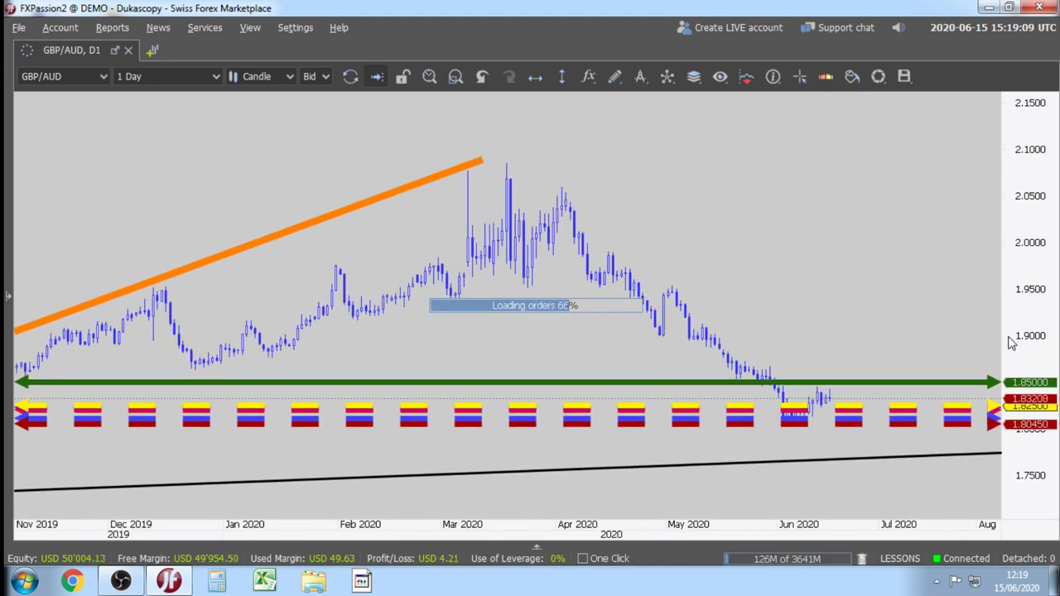
{"action": "left_click_drag", "start_coordinate": [881, 278], "coordinate": [788, 275]}
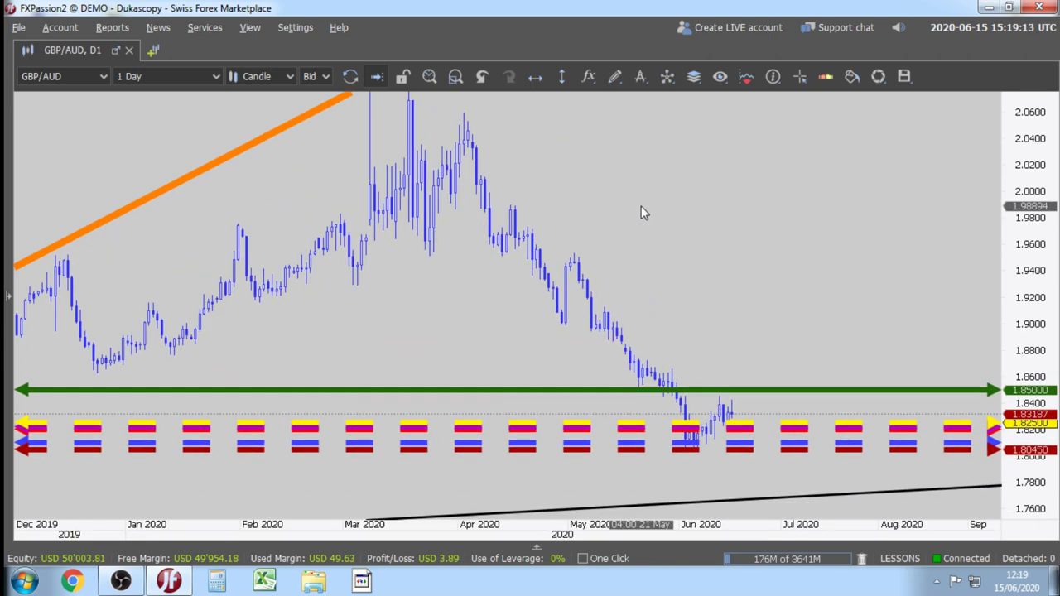
{"action": "left_click", "coordinate": [215, 83]}
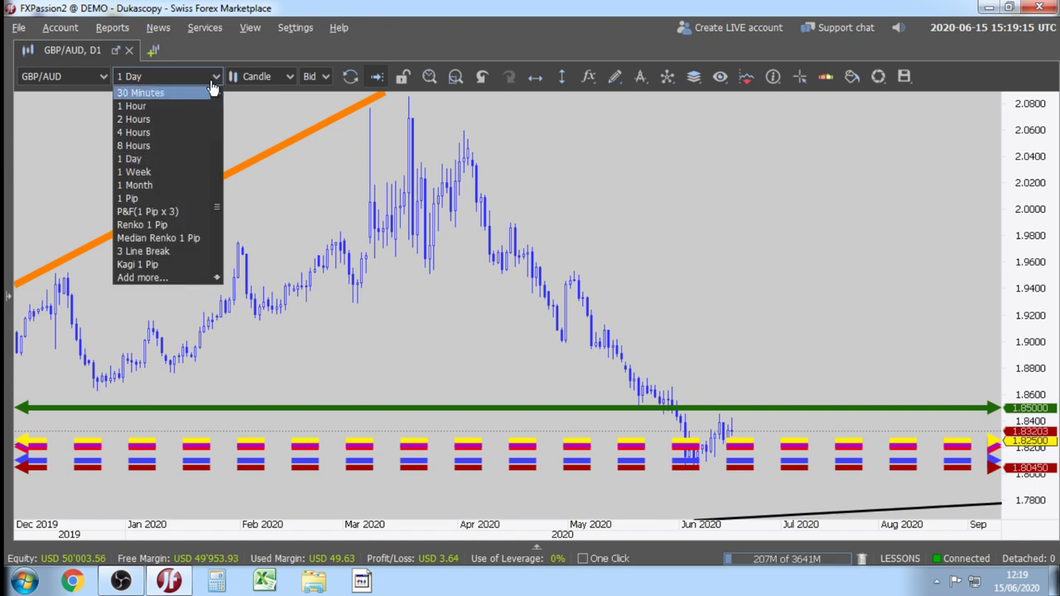
{"action": "left_click", "coordinate": [178, 116]}
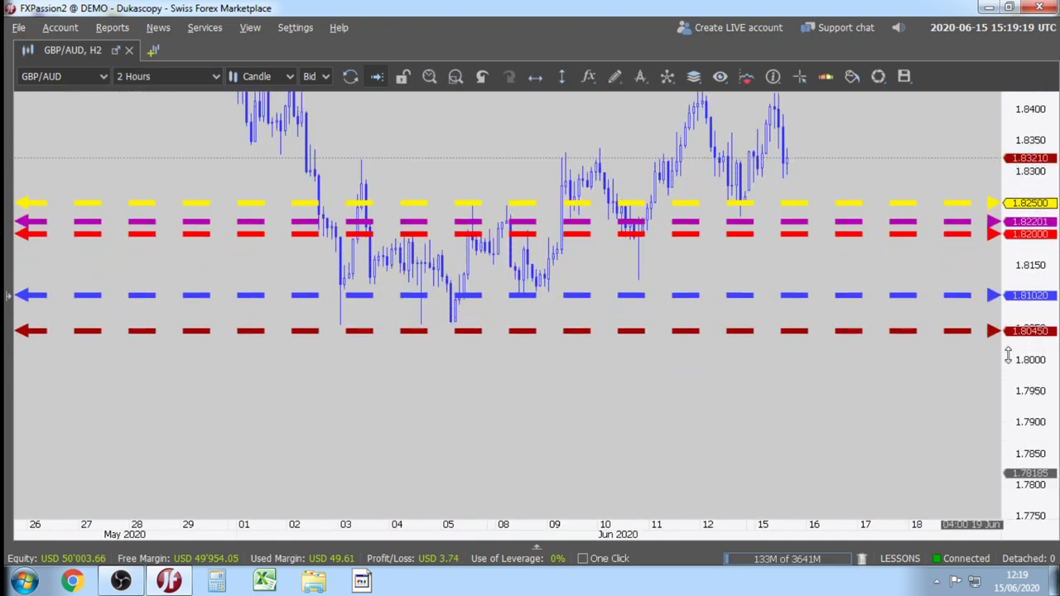
{"action": "left_click_drag", "start_coordinate": [755, 239], "coordinate": [661, 406]}
{"action": "scroll", "coordinate": [660, 406], "scroll_direction": "up", "scroll_amount": 5}
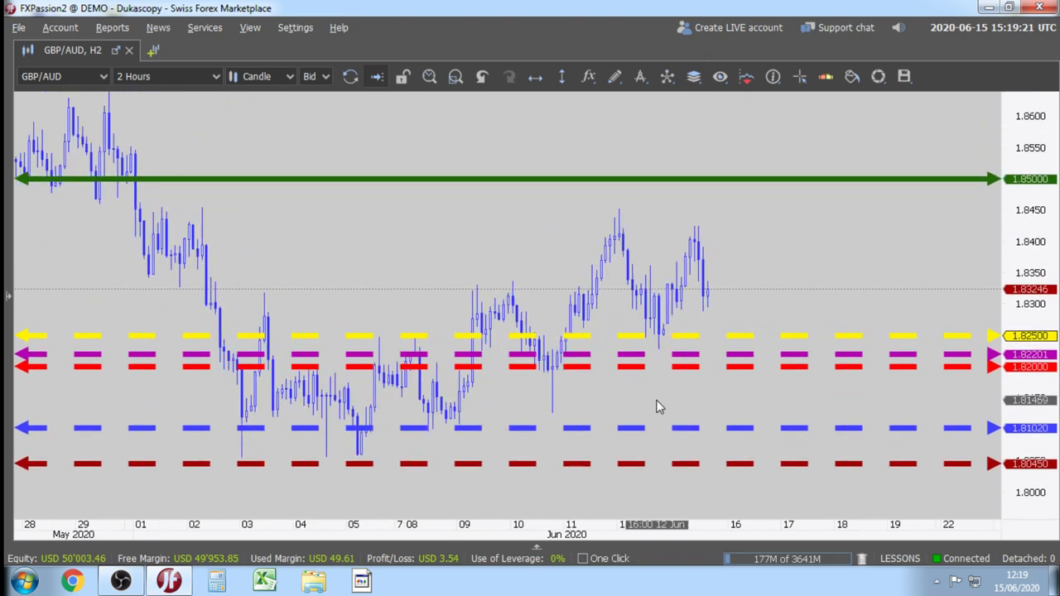
{"action": "scroll", "coordinate": [626, 406], "scroll_direction": "up", "scroll_amount": 2}
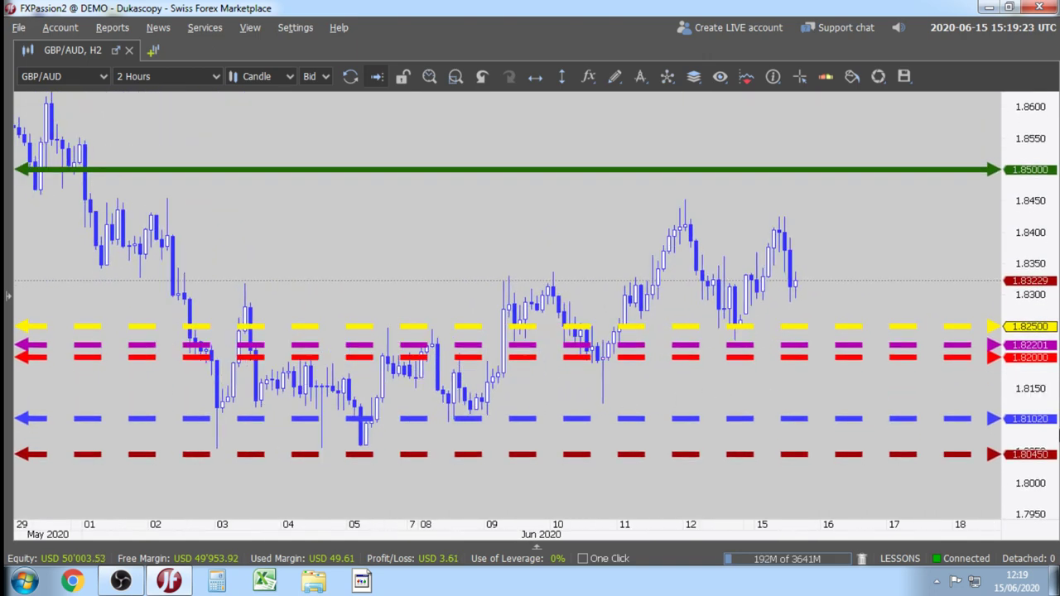
{"action": "left_click_drag", "start_coordinate": [1036, 340], "coordinate": [1035, 364]}
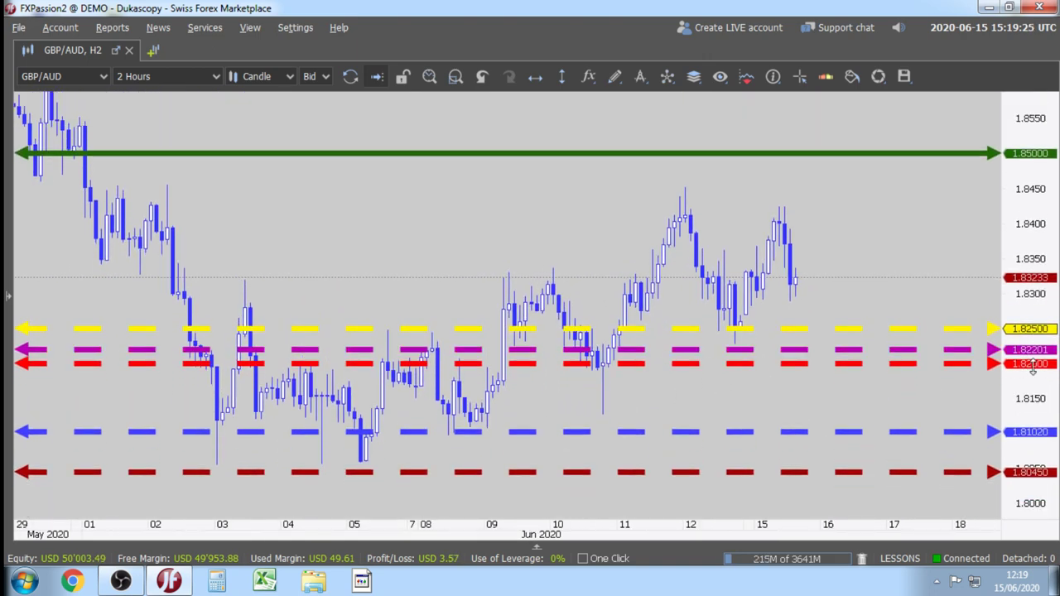
{"action": "left_click_drag", "start_coordinate": [751, 419], "coordinate": [733, 381]}
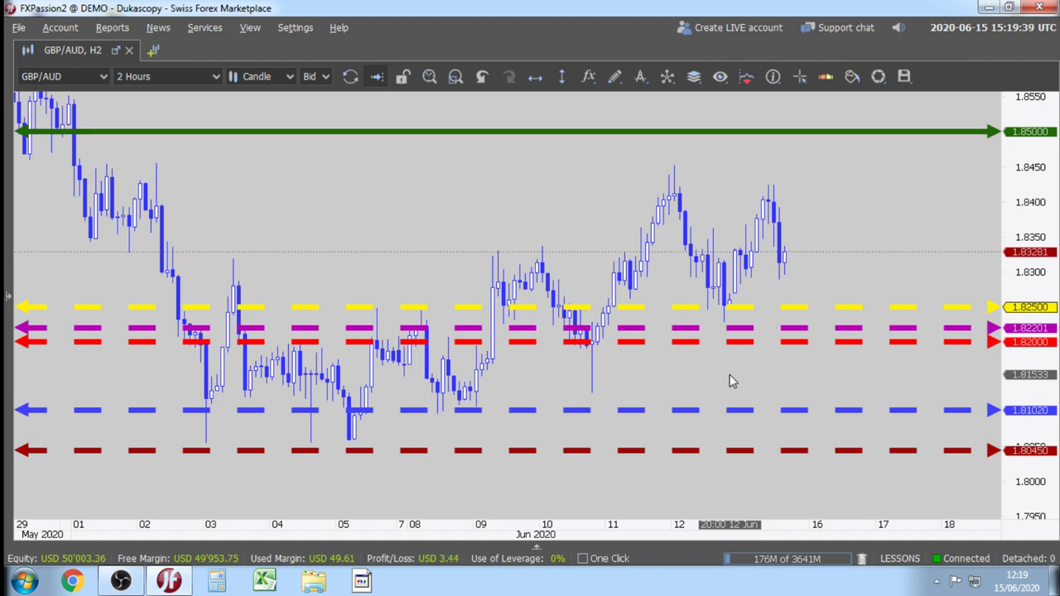
Return the chart to the 1 Day period and bring the late-2018 to 2020 swings into view.
{"action": "left_click", "coordinate": [217, 76]}
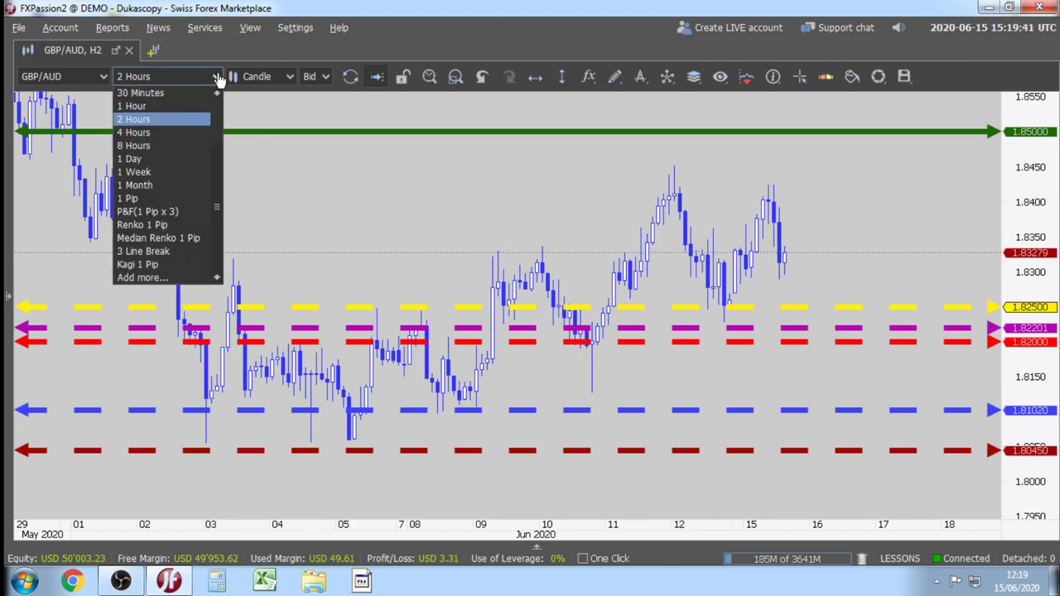
{"action": "left_click", "coordinate": [160, 160]}
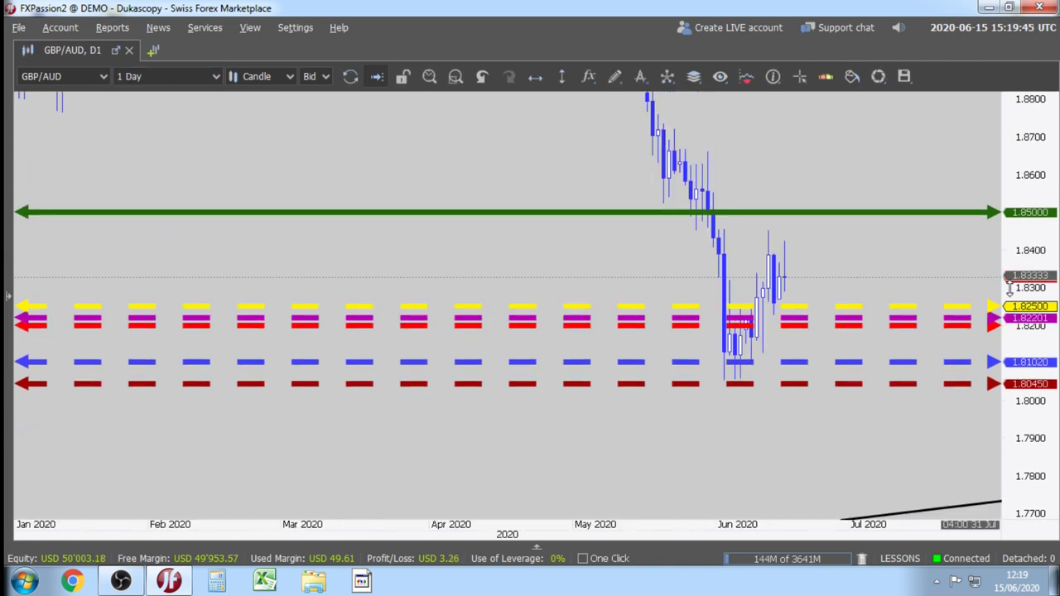
{"action": "scroll", "coordinate": [810, 214], "scroll_direction": "down", "scroll_amount": 3}
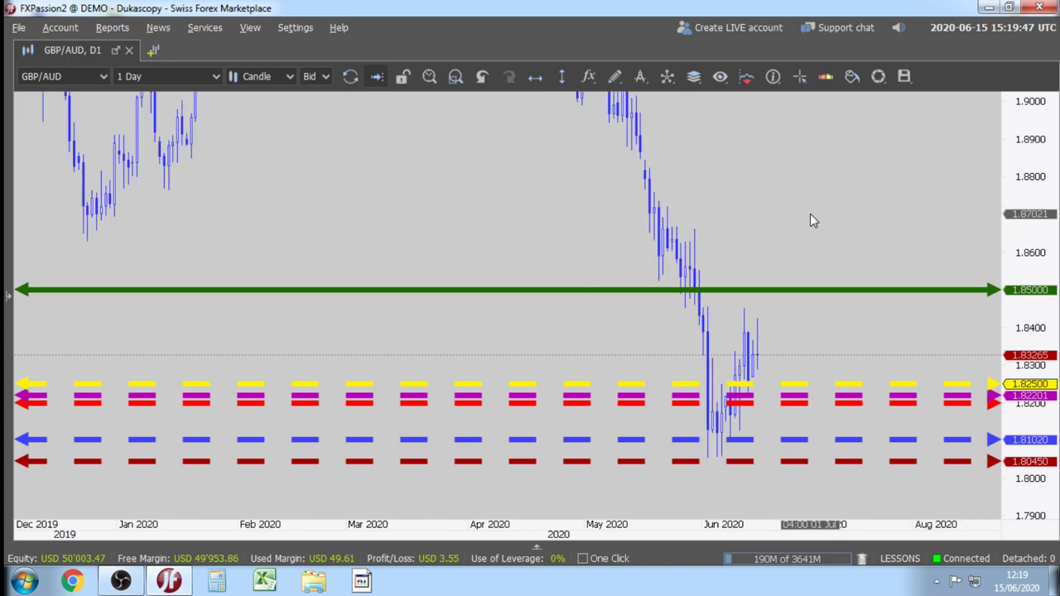
{"action": "scroll", "coordinate": [843, 224], "scroll_direction": "down", "scroll_amount": 3}
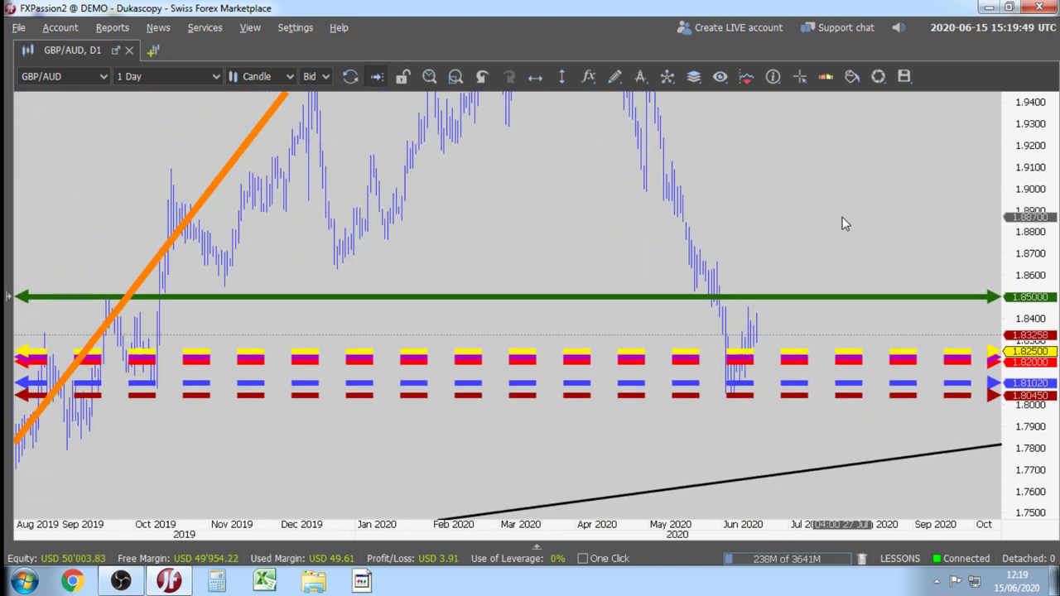
{"action": "scroll", "coordinate": [866, 202], "scroll_direction": "down", "scroll_amount": 5}
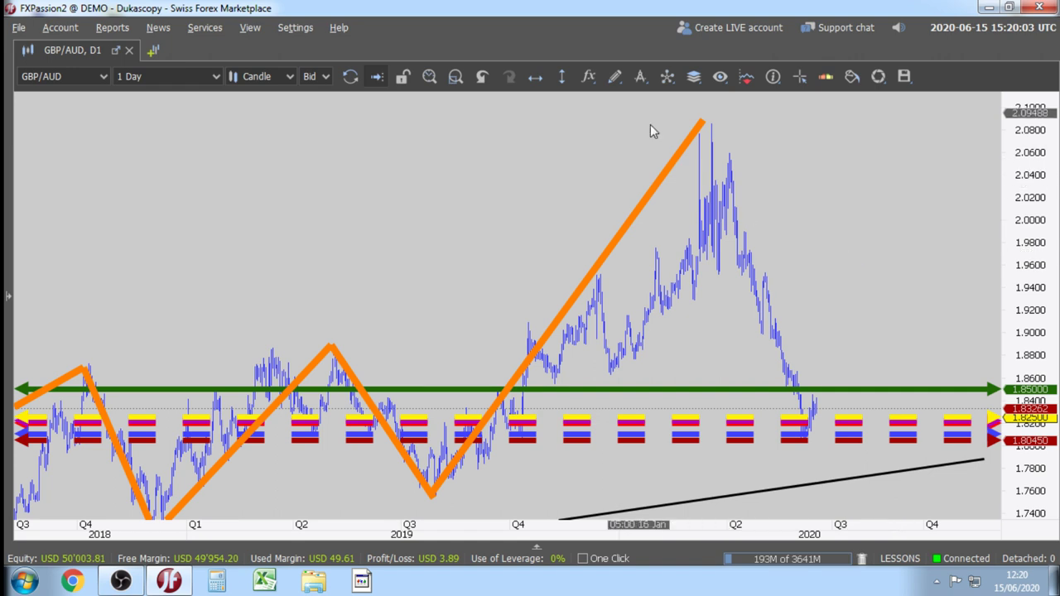
Draw a poly line arrow from about 2.04 down to about 1.86, with a triangular head pointing at the latest price.
{"action": "left_click", "coordinate": [615, 76]}
{"action": "left_click", "coordinate": [622, 168]}
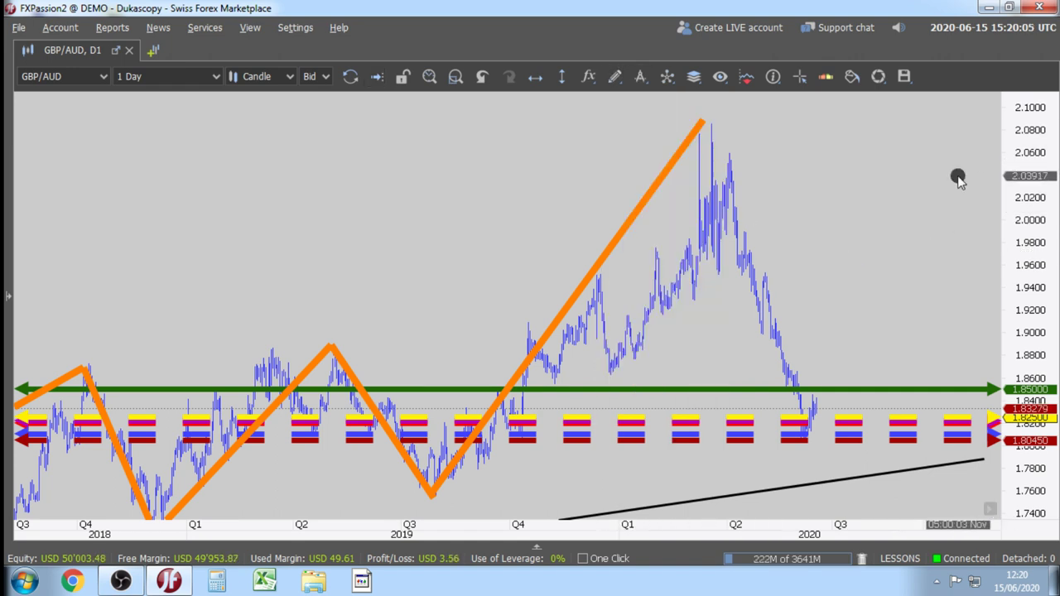
{"action": "left_click", "coordinate": [957, 176]}
{"action": "left_click", "coordinate": [834, 378]}
{"action": "left_click", "coordinate": [837, 308]}
{"action": "left_click", "coordinate": [910, 330]}
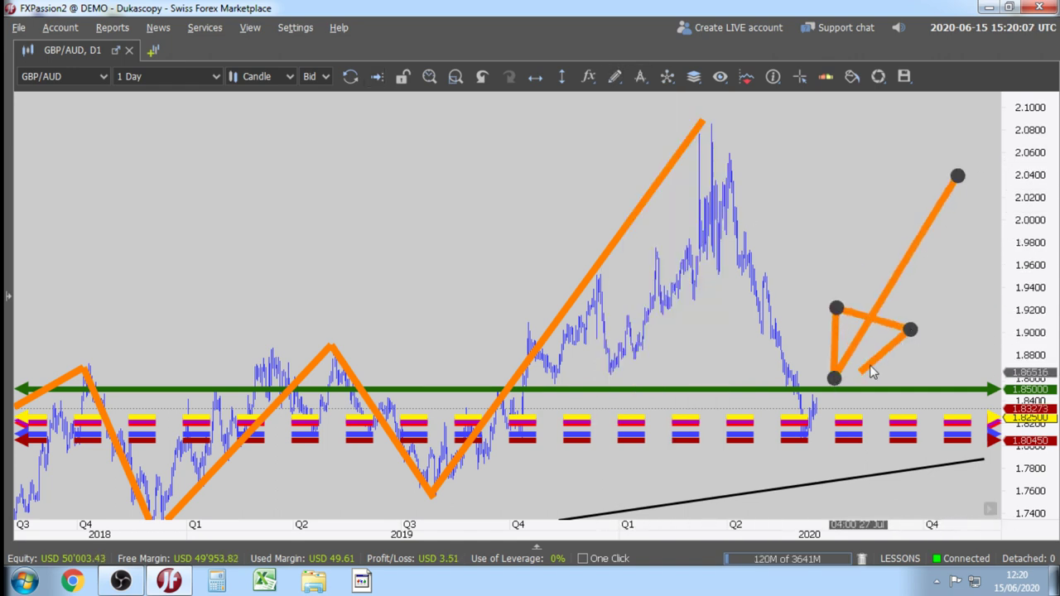
{"action": "left_click", "coordinate": [834, 378]}
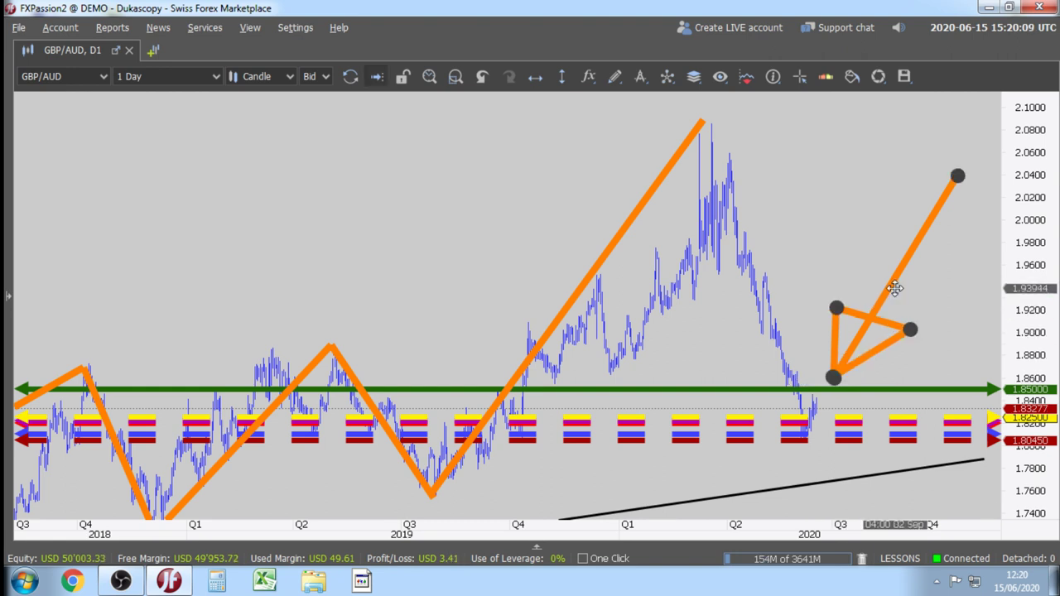
{"action": "mouse_move", "coordinate": [894, 289]}
{"action": "left_mouse_down"}
{"action": "mouse_move", "coordinate": [612, 275]}
{"action": "mouse_move", "coordinate": [177, 305]}
{"action": "mouse_move", "coordinate": [549, 287]}
{"action": "mouse_move", "coordinate": [859, 222]}
{"action": "mouse_move", "coordinate": [883, 287]}
{"action": "left_mouse_up"}
Draw an ellipse around the June 2020 price action and coloured levels, spanning about 1.87 down to 1.775.
{"action": "left_click", "coordinate": [641, 76]}
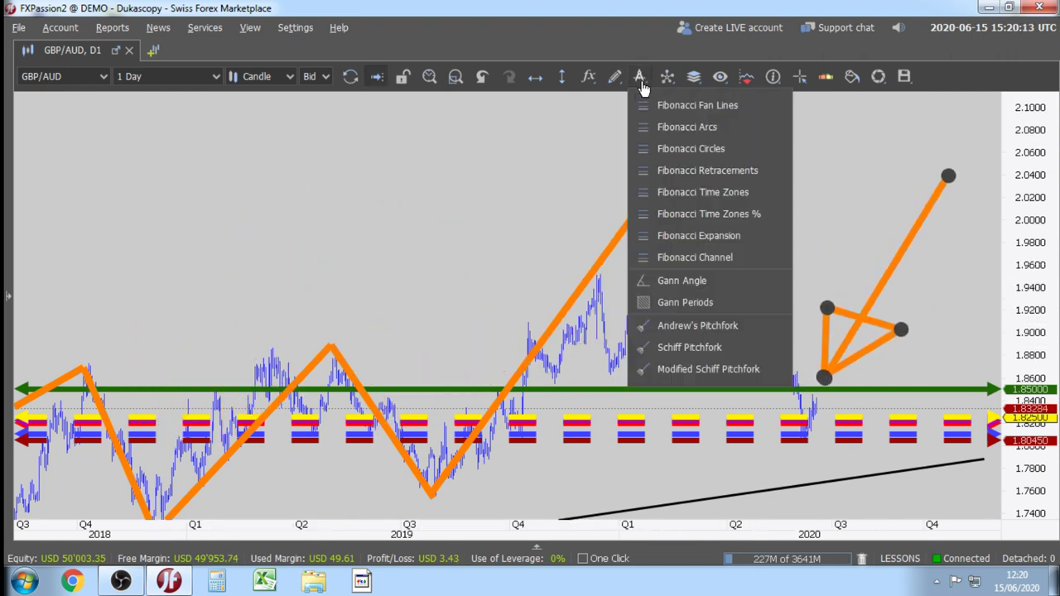
{"action": "left_click", "coordinate": [614, 77]}
{"action": "left_click", "coordinate": [643, 303]}
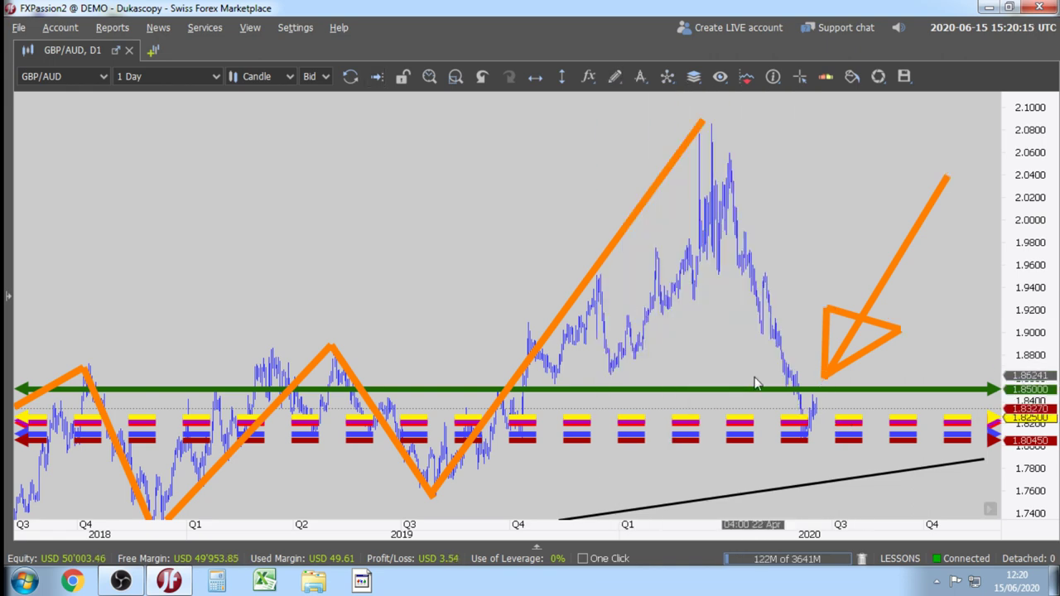
{"action": "mouse_move", "coordinate": [748, 364]}
{"action": "left_mouse_down"}
{"action": "mouse_move", "coordinate": [817, 437]}
{"action": "mouse_move", "coordinate": [888, 477]}
{"action": "left_mouse_up"}
Move the orange arrow away from the ellipse so its tip sits at about 1.85 in early 2021.
{"action": "mouse_move", "coordinate": [900, 304]}
{"action": "left_mouse_down"}
{"action": "mouse_move", "coordinate": [875, 284]}
{"action": "mouse_move", "coordinate": [866, 248]}
{"action": "left_mouse_up"}
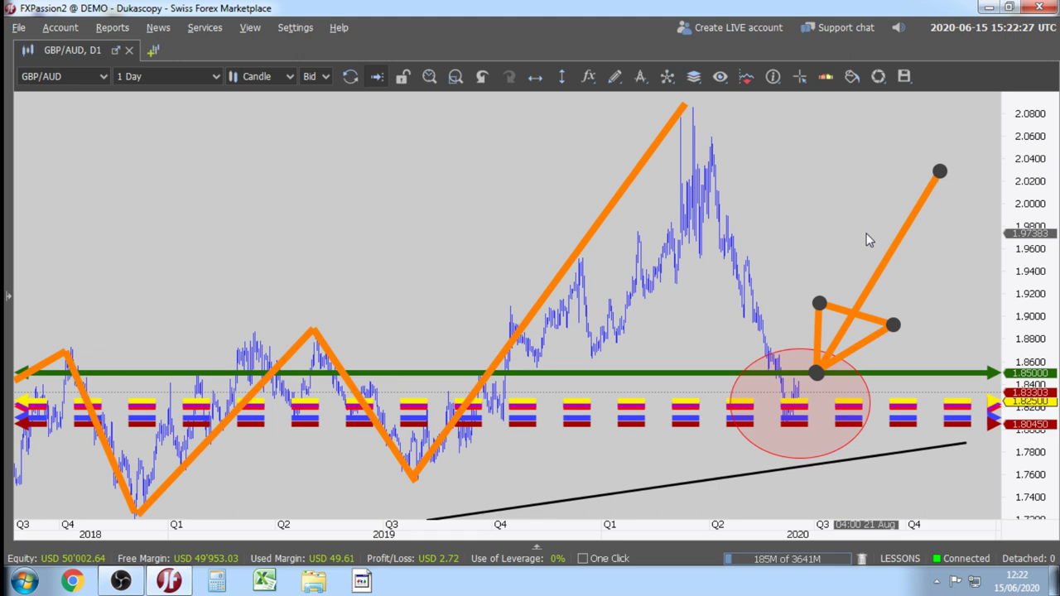
{"action": "scroll", "coordinate": [677, 230], "scroll_direction": "down", "scroll_amount": 5}
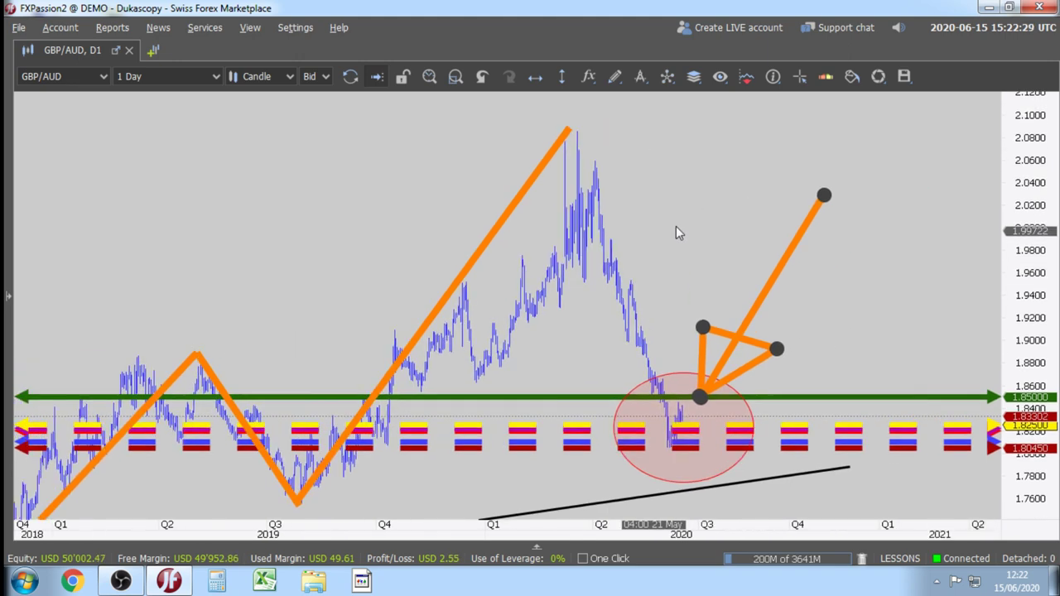
{"action": "mouse_move", "coordinate": [597, 276]}
{"action": "left_mouse_down"}
{"action": "mouse_move", "coordinate": [880, 252]}
{"action": "mouse_move", "coordinate": [832, 277]}
{"action": "left_mouse_up"}
Place a text label on the chart at about 2.04 in July 2020 and clear its default text.
{"action": "left_click", "coordinate": [615, 76]}
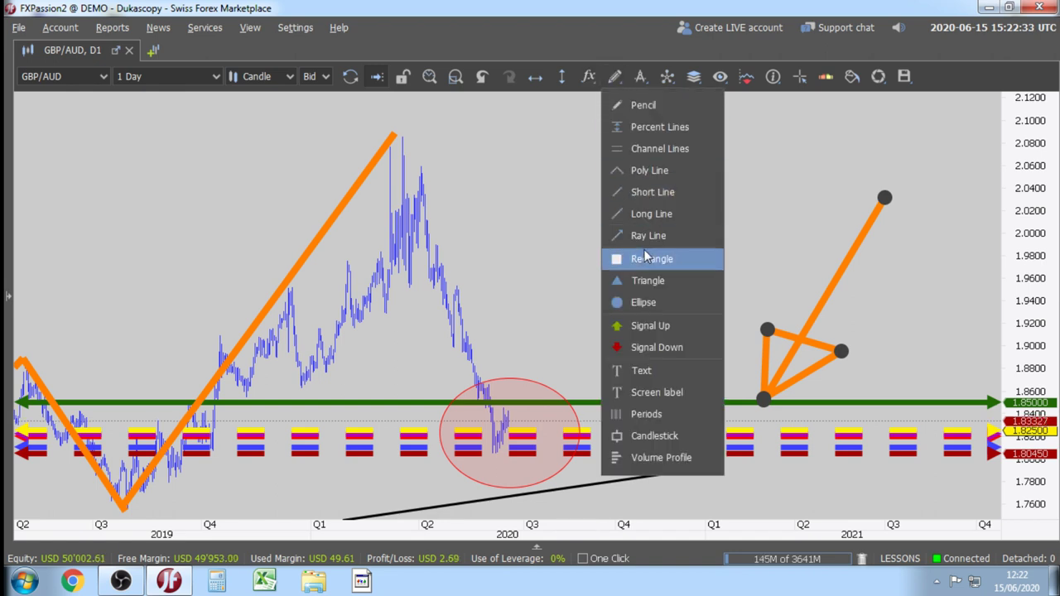
{"action": "left_click", "coordinate": [533, 190]}
{"action": "left_click", "coordinate": [507, 300]}
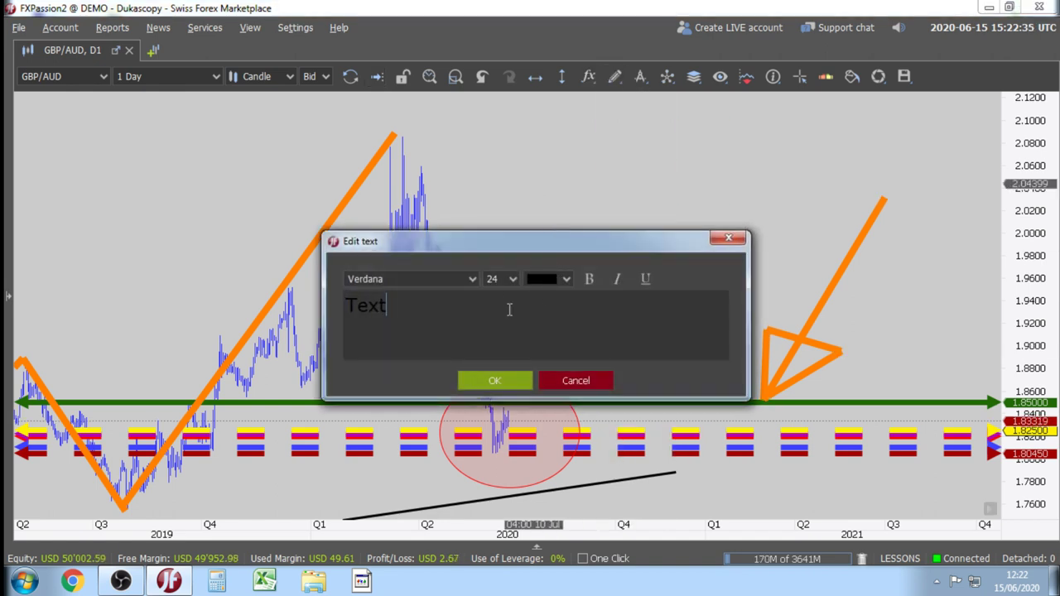
{"action": "key", "text": "BackSpace"}
{"action": "key", "text": "BackSpace"}
{"action": "key", "text": "BackSpace"}
{"action": "key", "text": "BackSpace"}
{"action": "type", "text": "wHAT DEFINES"}
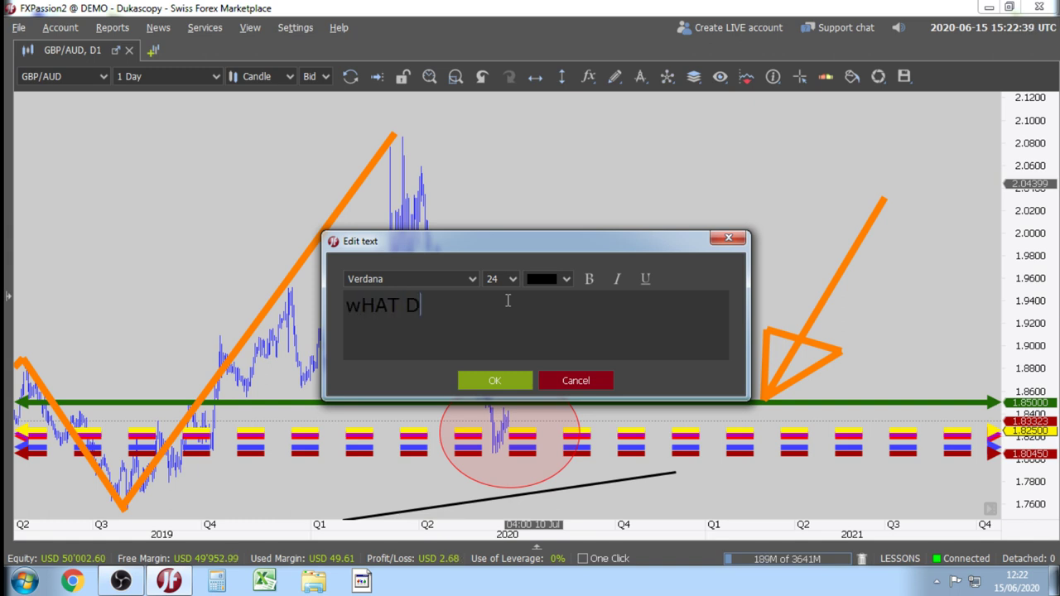
{"action": "key", "text": "BackSpace"}
{"action": "key", "text": "BackSpace"}
{"action": "key", "text": "BackSpace"}
{"action": "key", "text": "BackSpace"}
{"action": "key", "text": "BackSpace"}
{"action": "key", "text": "BackSpace"}
{"action": "key", "text": "BackSpace"}
{"action": "key", "text": "BackSpace"}
{"action": "key", "text": "BackSpace"}
{"action": "key", "text": "BackSpace"}
{"action": "key", "text": "BackSpace"}
{"action": "key", "text": "BackSpace"}
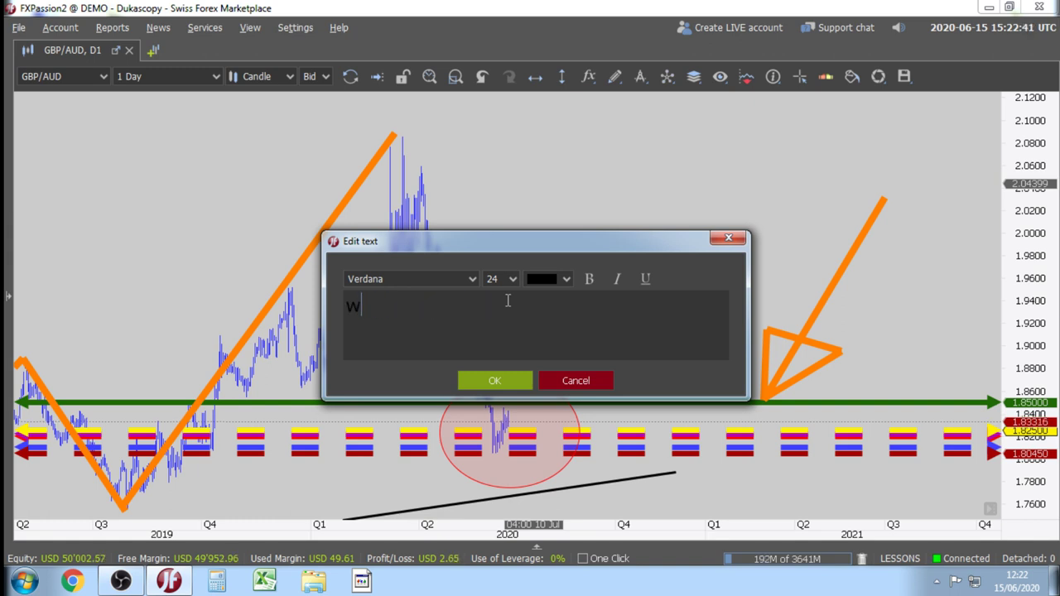
Set the label's wording to "What defines LONG or SHORT TERM?" and place it on the chart.
{"action": "type", "text": "What d"}
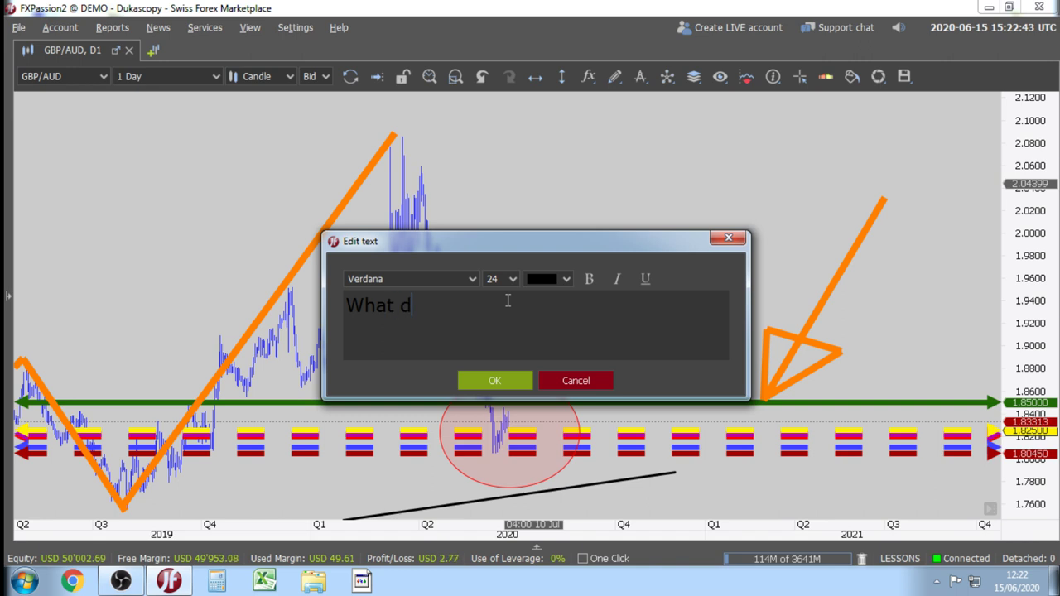
{"action": "type", "text": "efines LO"}
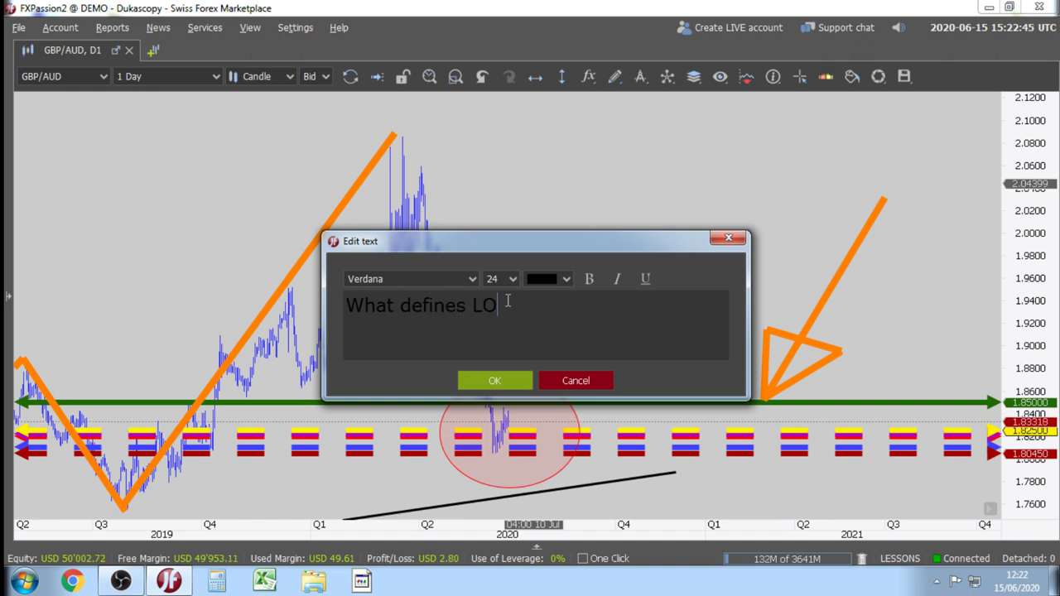
{"action": "type", "text": "NG or SHO"}
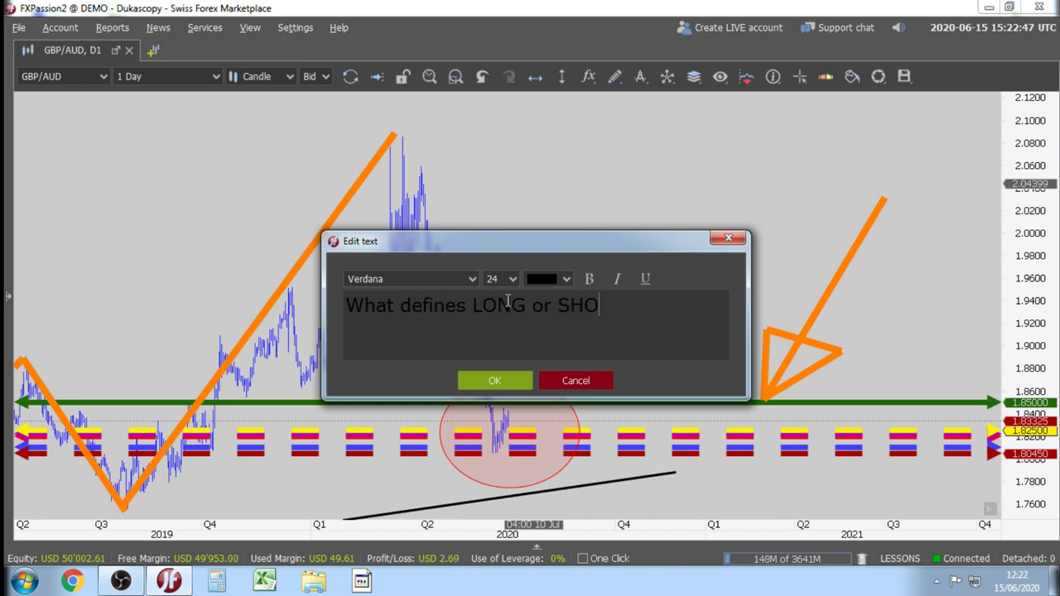
{"action": "type", "text": "RT TERM?"}
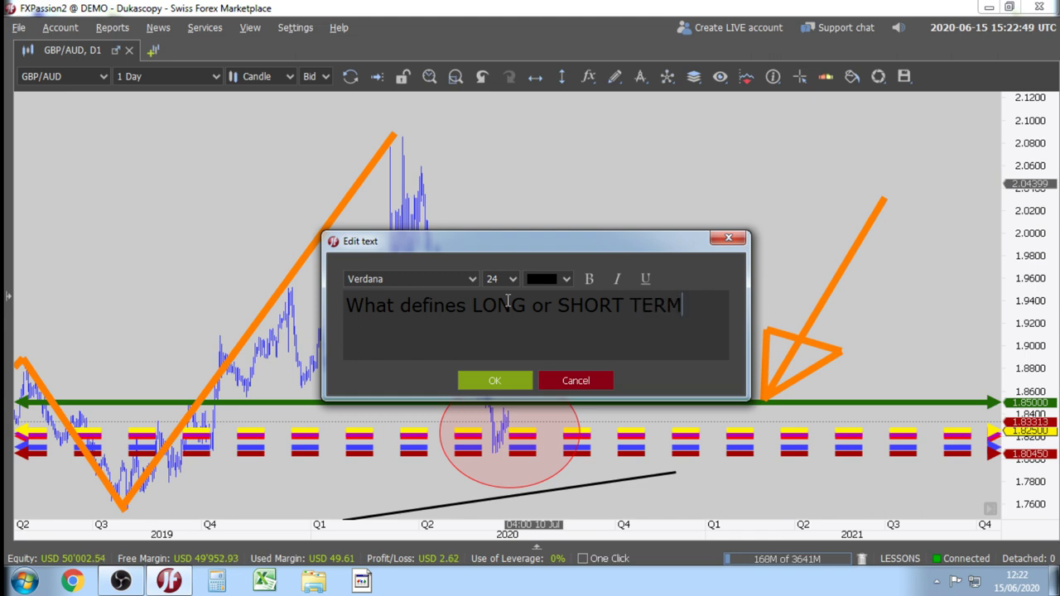
{"action": "left_click", "coordinate": [494, 380]}
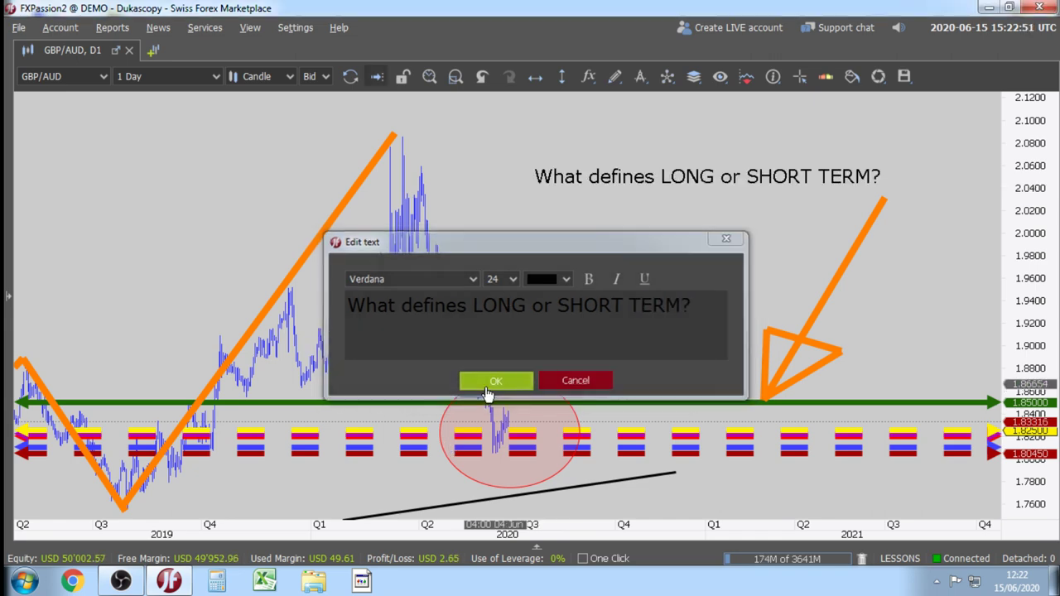
Shift the question label to about 2.00 and move the orange arrow's tip to about 1.875 in late 2020.
{"action": "left_click_drag", "start_coordinate": [646, 184], "coordinate": [570, 158]}
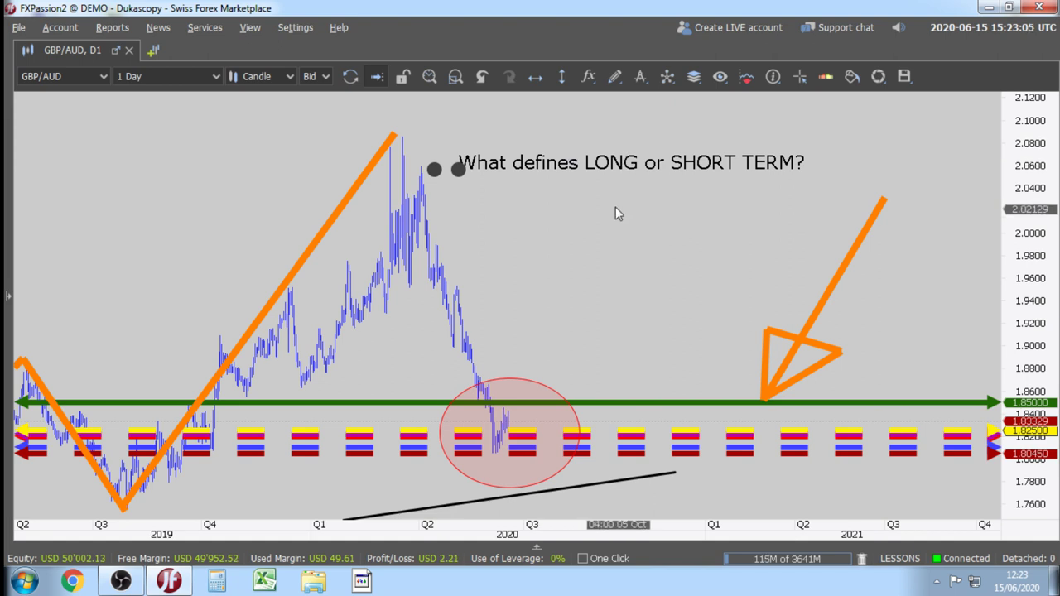
{"action": "left_click", "coordinate": [814, 308]}
{"action": "mouse_move", "coordinate": [814, 308]}
{"action": "left_mouse_down"}
{"action": "mouse_move", "coordinate": [547, 304]}
{"action": "mouse_move", "coordinate": [654, 290]}
{"action": "mouse_move", "coordinate": [706, 309]}
{"action": "mouse_move", "coordinate": [593, 307]}
{"action": "mouse_move", "coordinate": [581, 290]}
{"action": "mouse_move", "coordinate": [660, 295]}
{"action": "mouse_move", "coordinate": [675, 313]}
{"action": "mouse_move", "coordinate": [803, 303]}
{"action": "mouse_move", "coordinate": [825, 215]}
{"action": "left_mouse_up"}
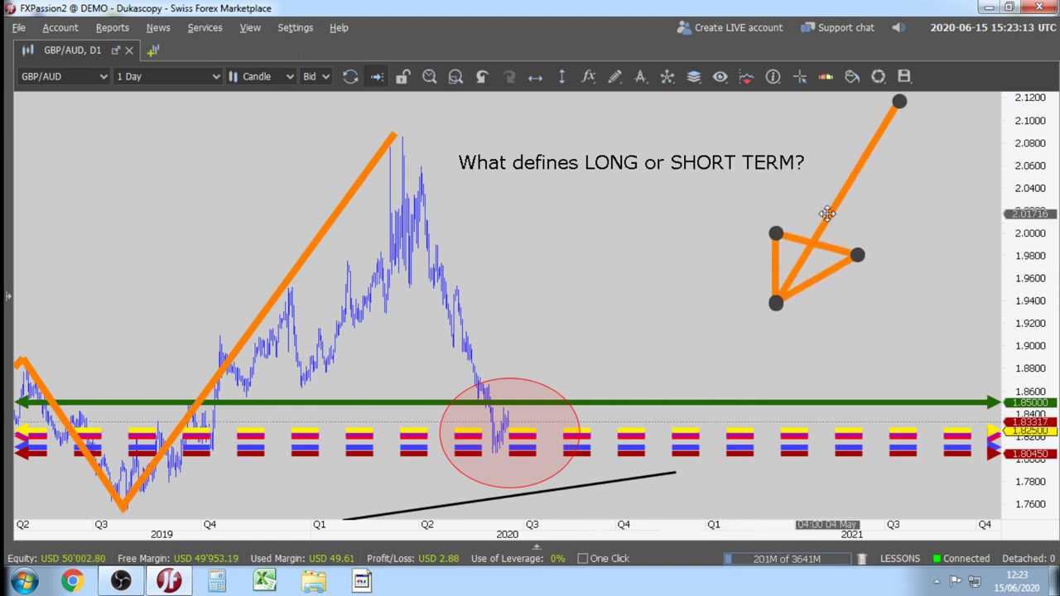
{"action": "left_click_drag", "start_coordinate": [663, 164], "coordinate": [663, 176]}
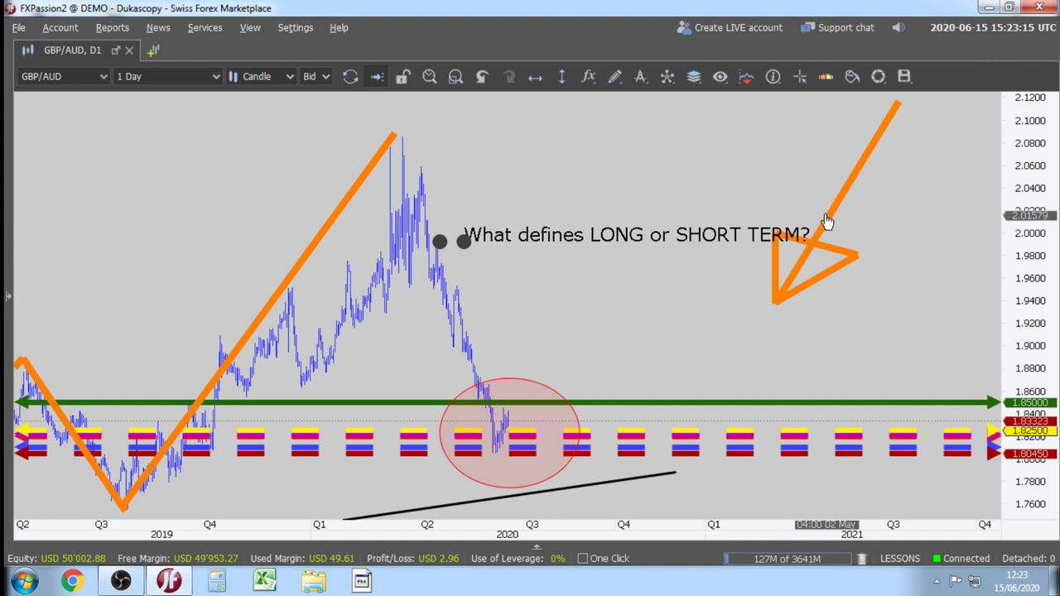
{"action": "mouse_move", "coordinate": [826, 220]}
{"action": "left_mouse_down"}
{"action": "mouse_move", "coordinate": [802, 186]}
{"action": "mouse_move", "coordinate": [489, 162]}
{"action": "mouse_move", "coordinate": [698, 194]}
{"action": "mouse_move", "coordinate": [509, 186]}
{"action": "mouse_move", "coordinate": [471, 168]}
{"action": "mouse_move", "coordinate": [762, 144]}
{"action": "mouse_move", "coordinate": [709, 197]}
{"action": "left_mouse_up"}
{"action": "mouse_move", "coordinate": [642, 193]}
{"action": "left_mouse_down"}
{"action": "mouse_move", "coordinate": [644, 169]}
{"action": "mouse_move", "coordinate": [662, 303]}
{"action": "mouse_move", "coordinate": [783, 300]}
{"action": "mouse_move", "coordinate": [852, 266]}
{"action": "left_mouse_up"}
{"action": "left_click", "coordinate": [851, 266]}
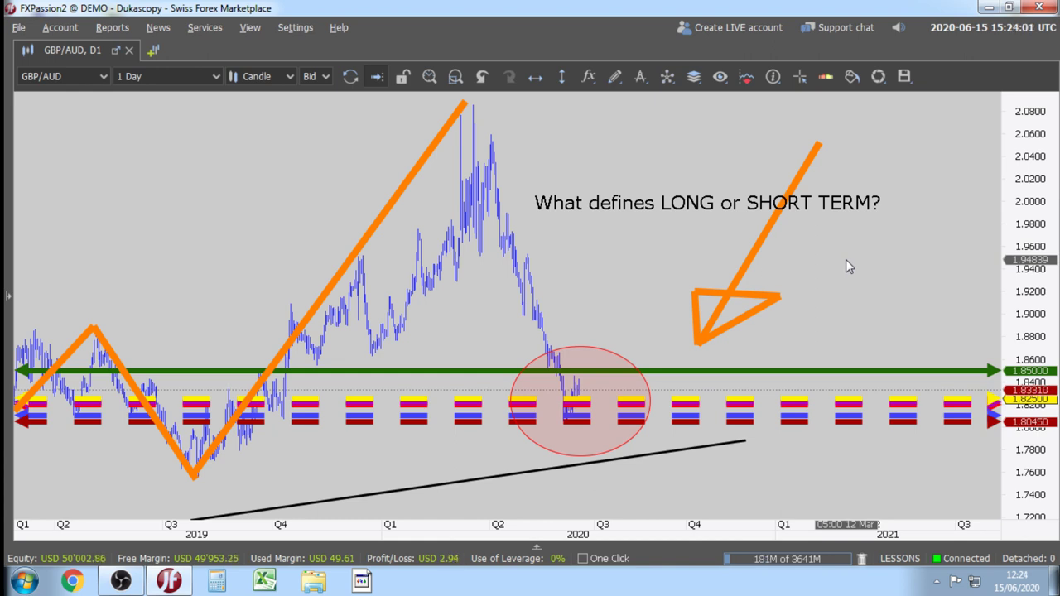
Move the orange arrow up out of the way and lower the question label to about 1.89, just above the ellipse.
{"action": "left_click_drag", "start_coordinate": [642, 204], "coordinate": [658, 225]}
{"action": "left_click", "coordinate": [746, 279]}
{"action": "left_click_drag", "start_coordinate": [745, 279], "coordinate": [754, 141]}
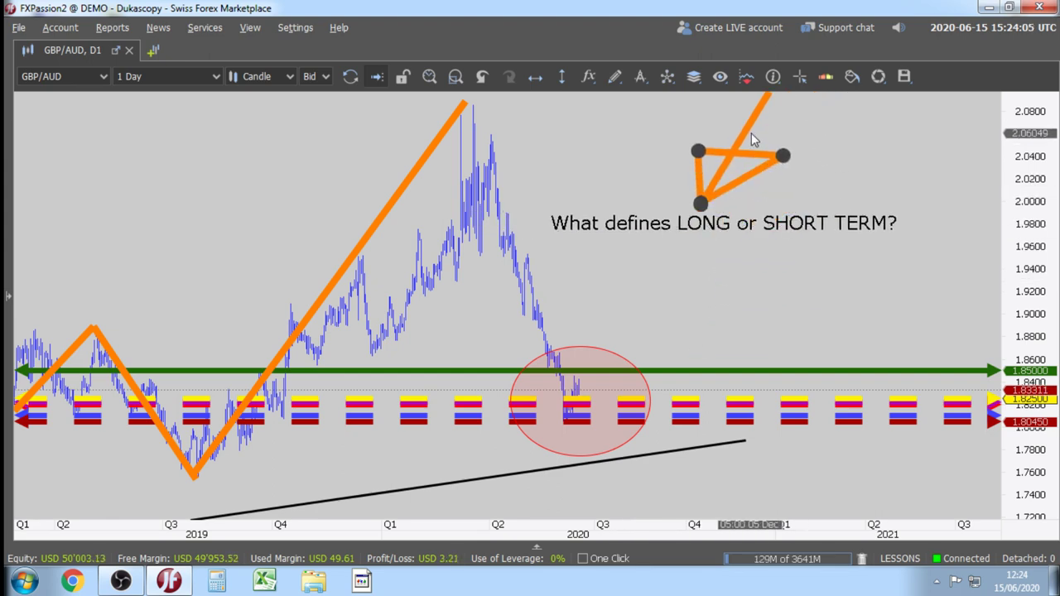
{"action": "left_click_drag", "start_coordinate": [694, 228], "coordinate": [685, 336]}
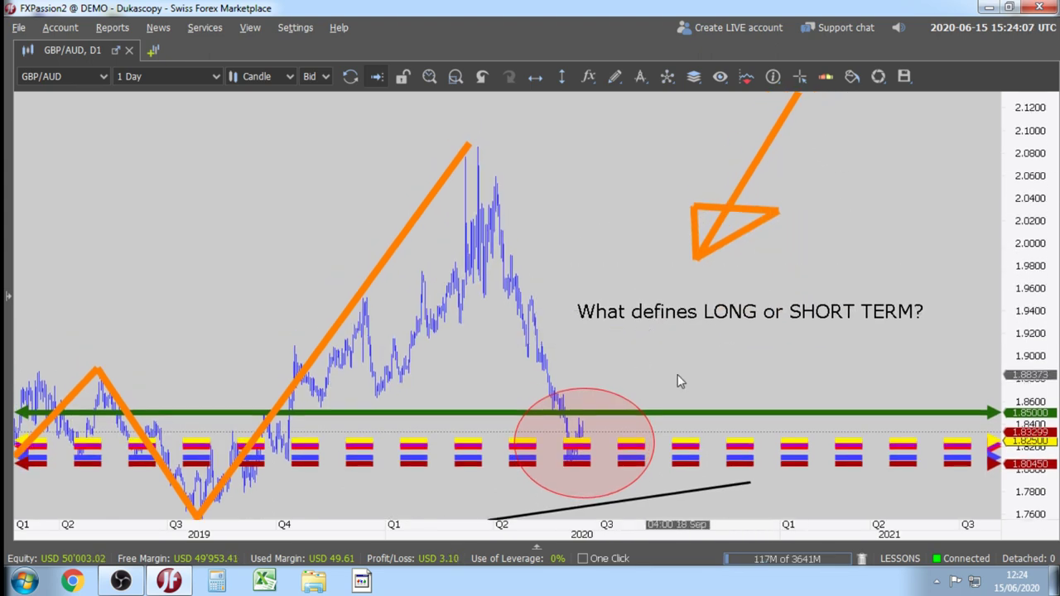
{"action": "left_click_drag", "start_coordinate": [678, 282], "coordinate": [724, 330]}
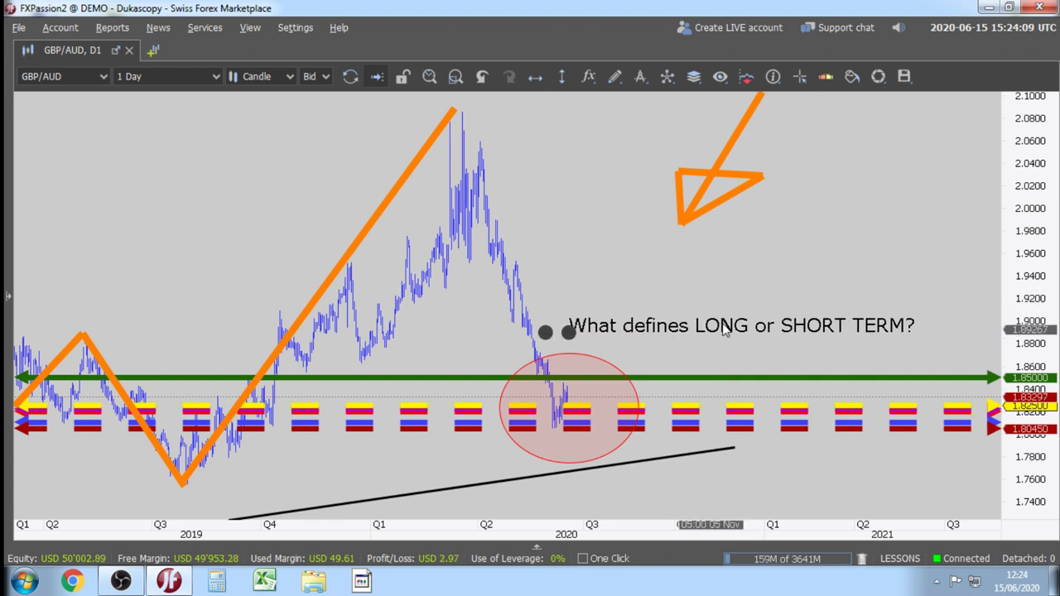
Delete the orange arrow above the question label.
{"action": "left_click", "coordinate": [729, 170]}
{"action": "mouse_move", "coordinate": [728, 170]}
{"action": "left_mouse_down"}
{"action": "mouse_move", "coordinate": [705, 251]}
{"action": "mouse_move", "coordinate": [717, 246]}
{"action": "left_mouse_up"}
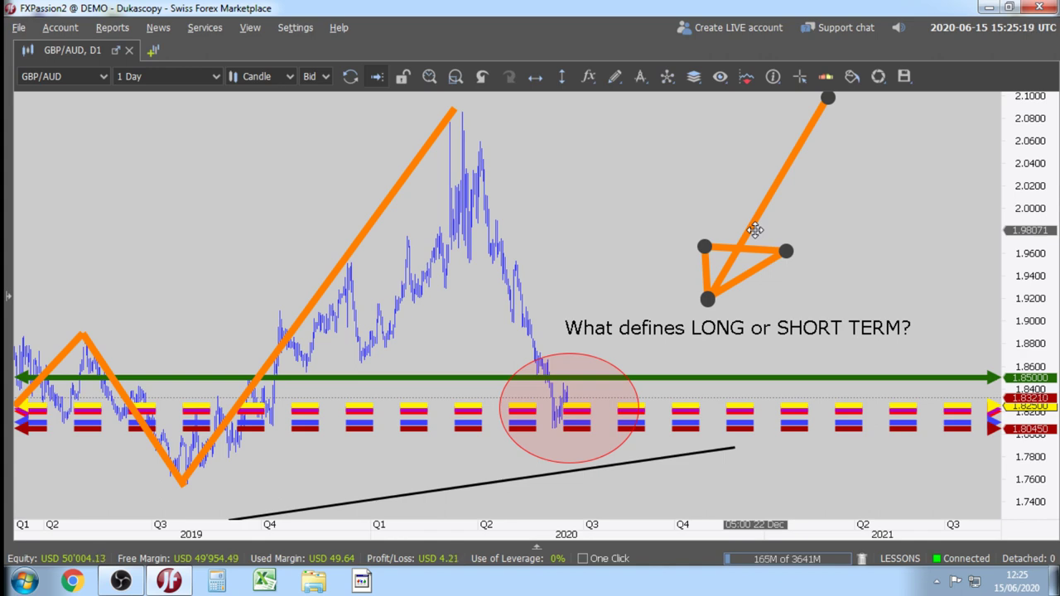
{"action": "key", "text": "Delete"}
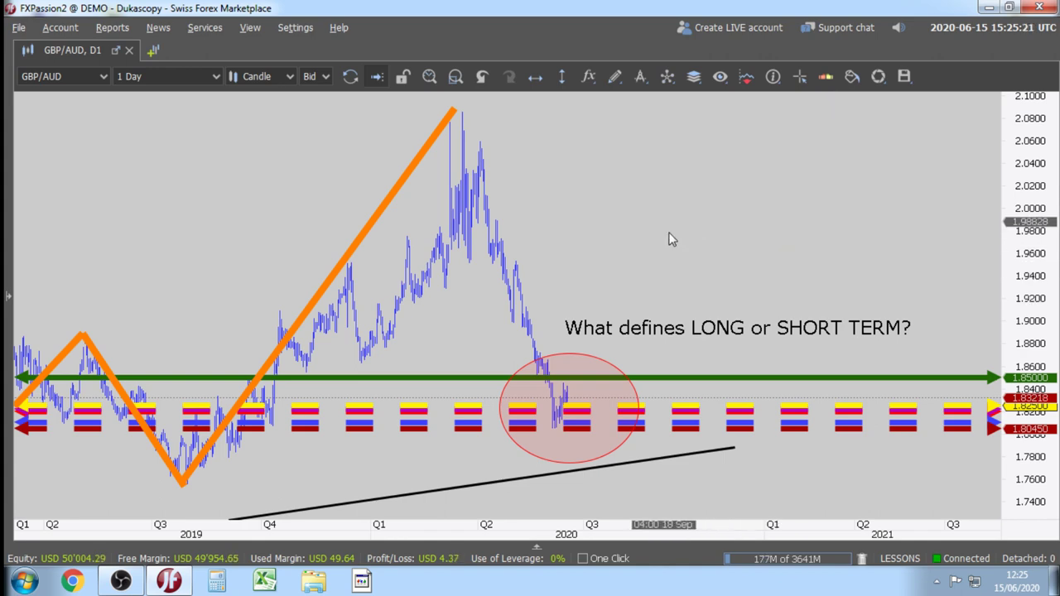
Draw an orange poly line in the empty area after mid-2020, rising from about 2.01 to 2.18 and falling to about 2.05.
{"action": "left_click_drag", "start_coordinate": [617, 222], "coordinate": [556, 298]}
{"action": "left_click", "coordinate": [615, 78]}
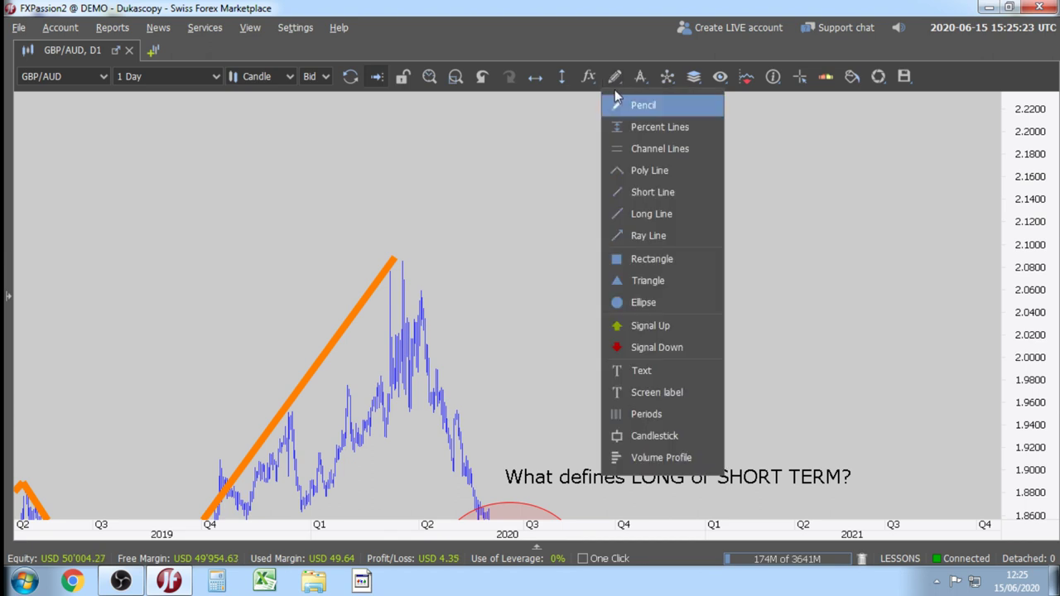
{"action": "left_click", "coordinate": [613, 178]}
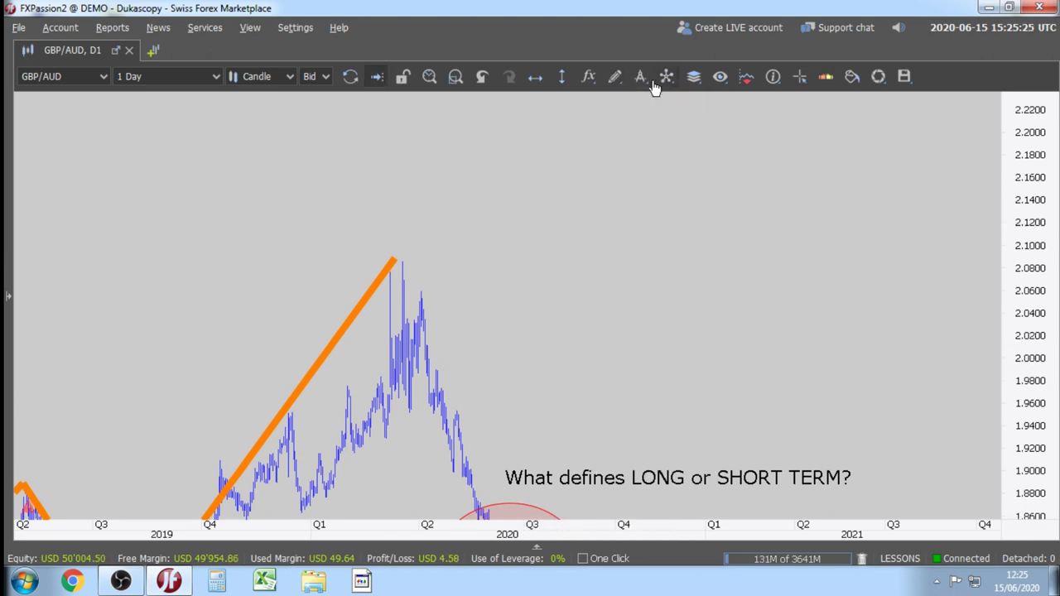
{"action": "left_click", "coordinate": [615, 76]}
{"action": "left_click", "coordinate": [613, 216]}
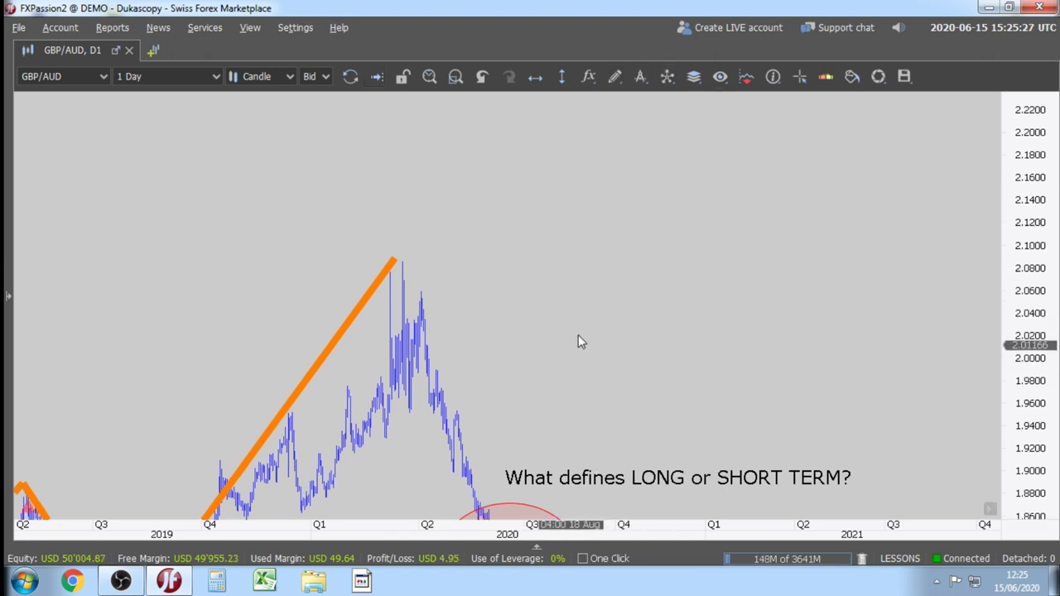
{"action": "mouse_move", "coordinate": [570, 347]}
{"action": "left_mouse_down"}
{"action": "mouse_move", "coordinate": [637, 232]}
{"action": "mouse_move", "coordinate": [649, 156]}
{"action": "left_mouse_up"}
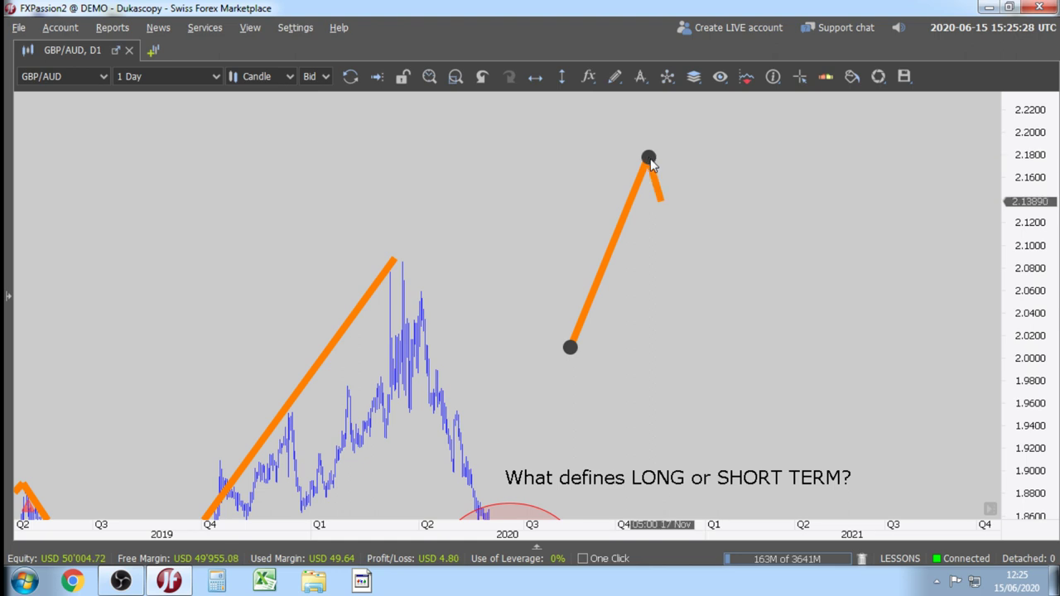
{"action": "left_click", "coordinate": [724, 304]}
Draw a smaller poly line below the orange peak, rising from about 1.97 to 2.01 and ending at about 1.985.
{"action": "left_click", "coordinate": [615, 77]}
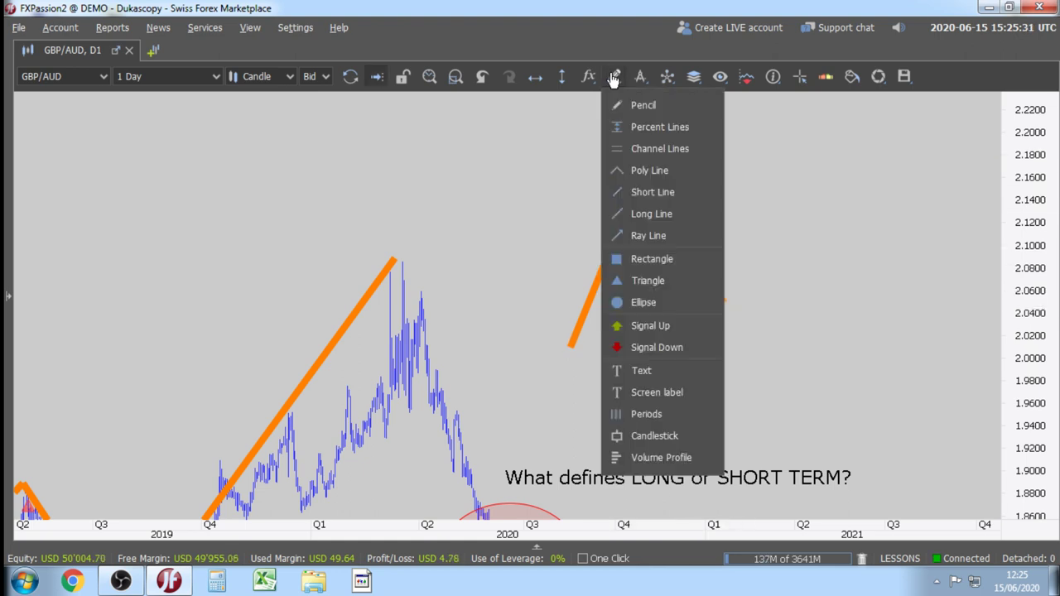
{"action": "left_click", "coordinate": [613, 170]}
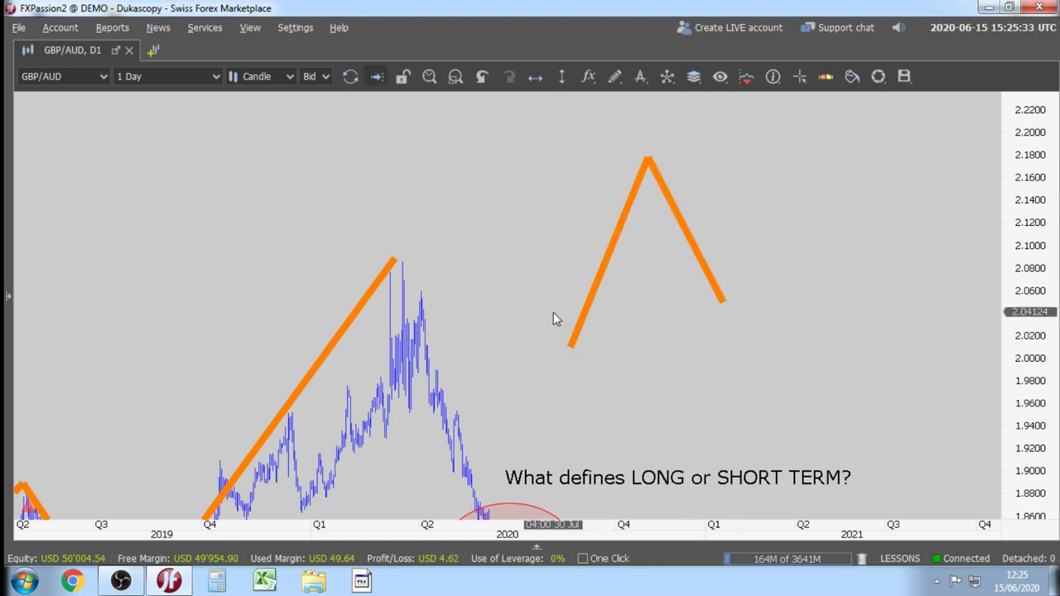
{"action": "left_click", "coordinate": [621, 77]}
{"action": "left_click", "coordinate": [633, 170]}
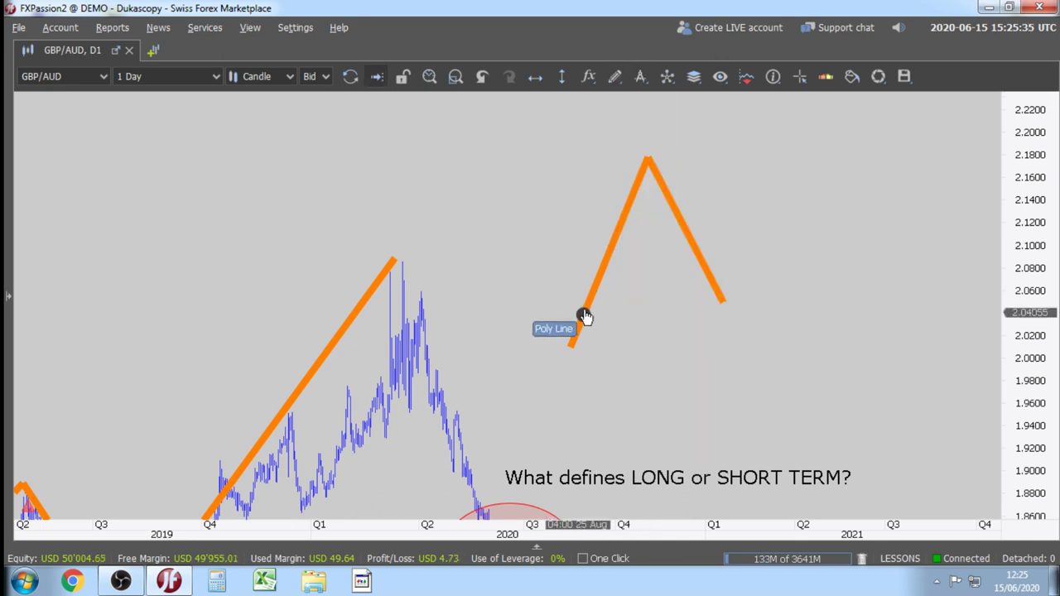
{"action": "left_click", "coordinate": [615, 77]}
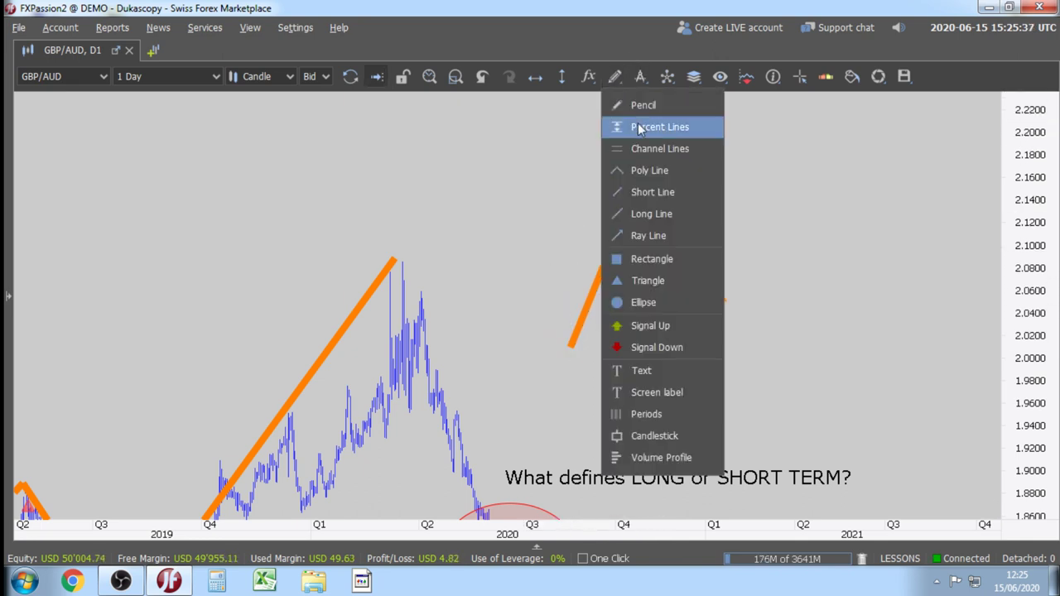
{"action": "left_click", "coordinate": [635, 172]}
{"action": "left_click", "coordinate": [651, 396]}
{"action": "left_click", "coordinate": [698, 348]}
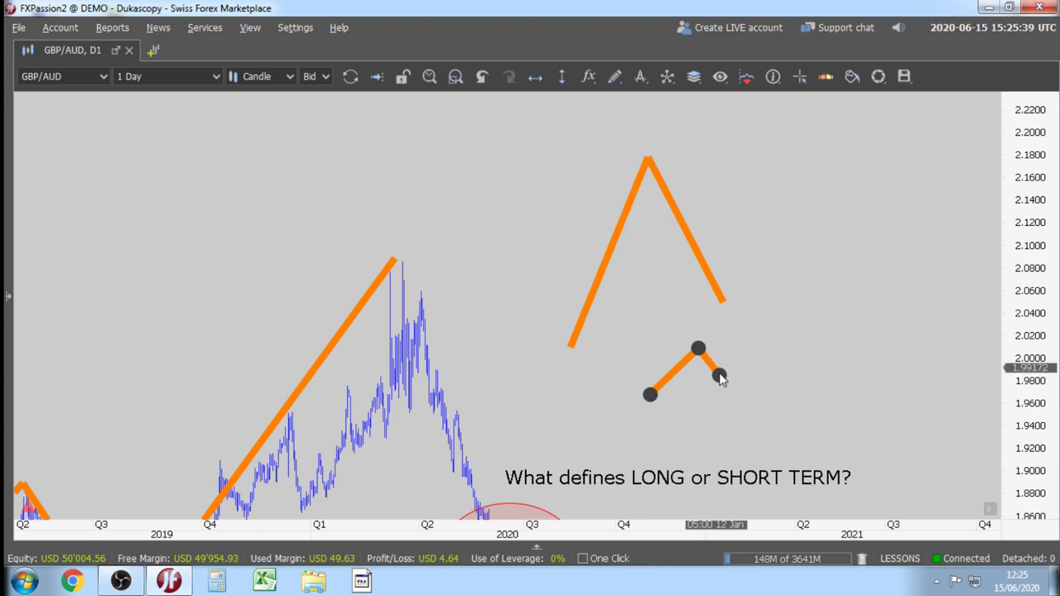
{"action": "double_click", "coordinate": [718, 373]}
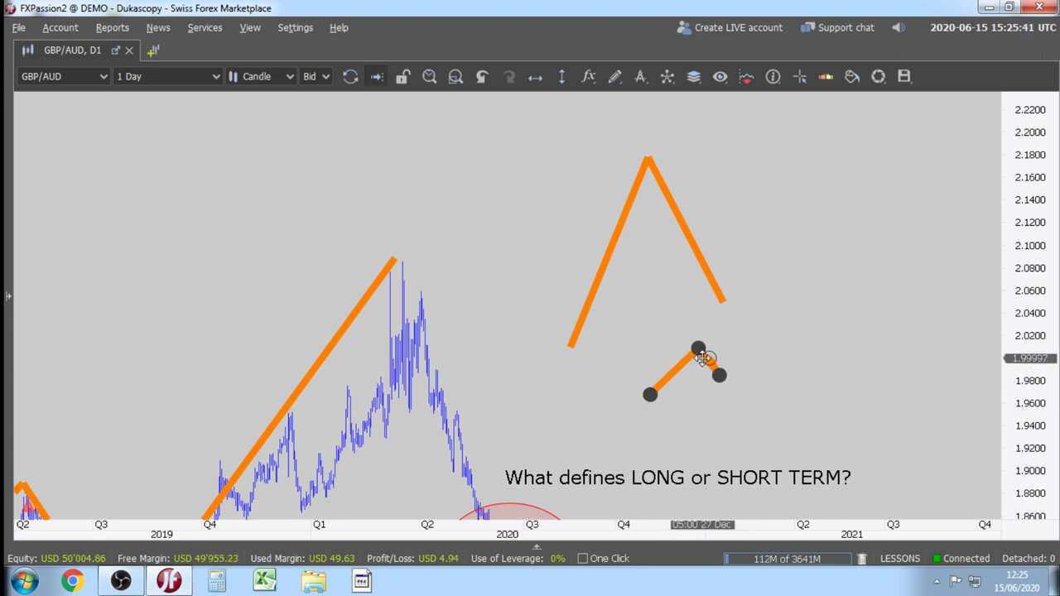
Recolor the small poly line blue and give it a thinner width.
{"action": "right_click", "coordinate": [701, 350]}
{"action": "mouse_move", "coordinate": [868, 303]}
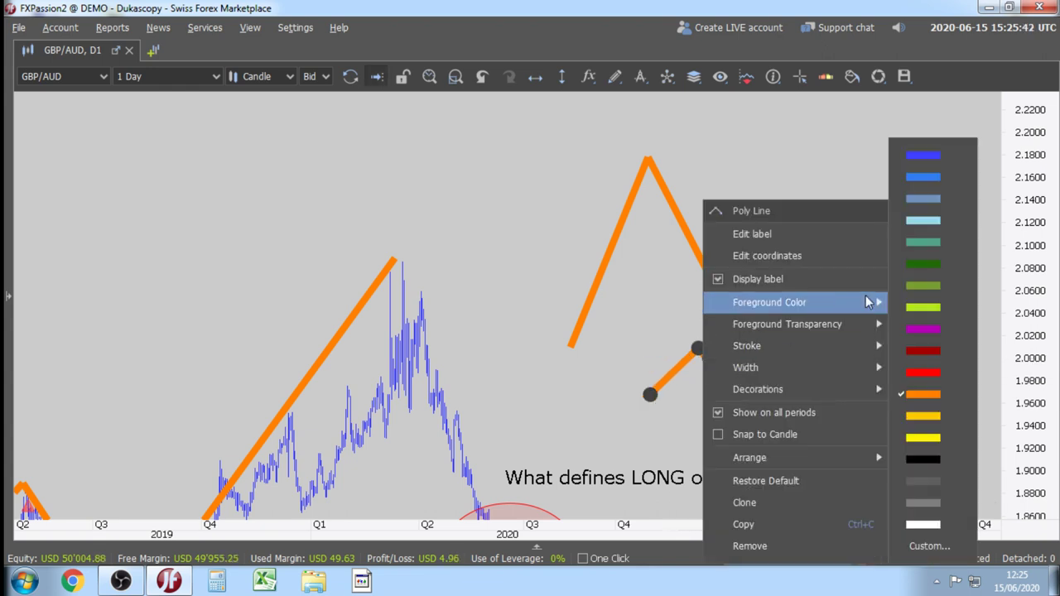
{"action": "left_click", "coordinate": [924, 158]}
{"action": "mouse_move", "coordinate": [820, 367]}
{"action": "left_click", "coordinate": [917, 390]}
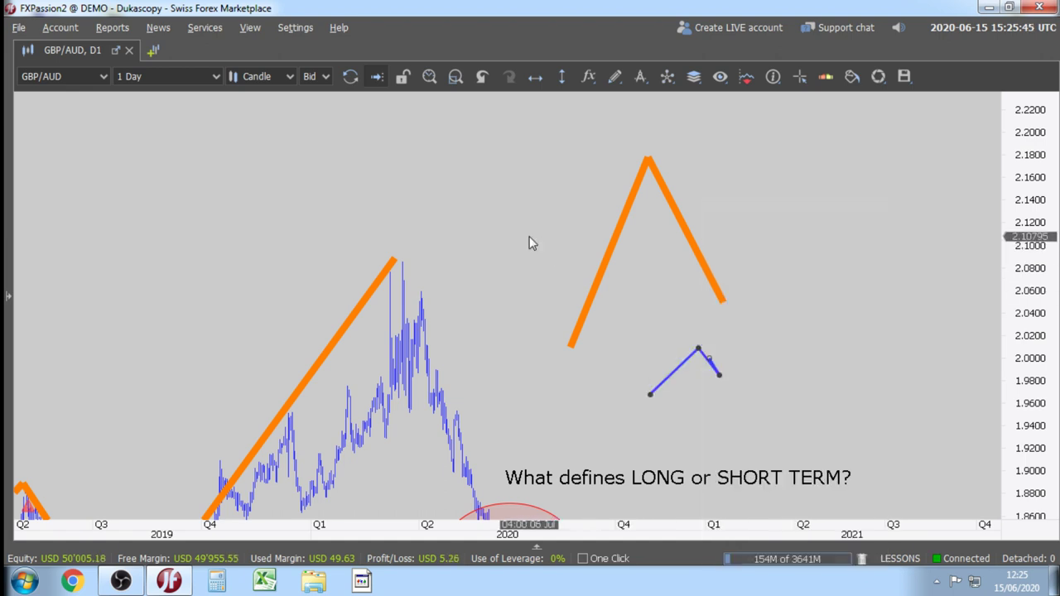
Stretch the orange peak's starting point to about 2.00, then draw a blue three-peak zigzag poly line along its rising leg from about 2.01 to 2.09.
{"action": "left_click", "coordinate": [571, 344]}
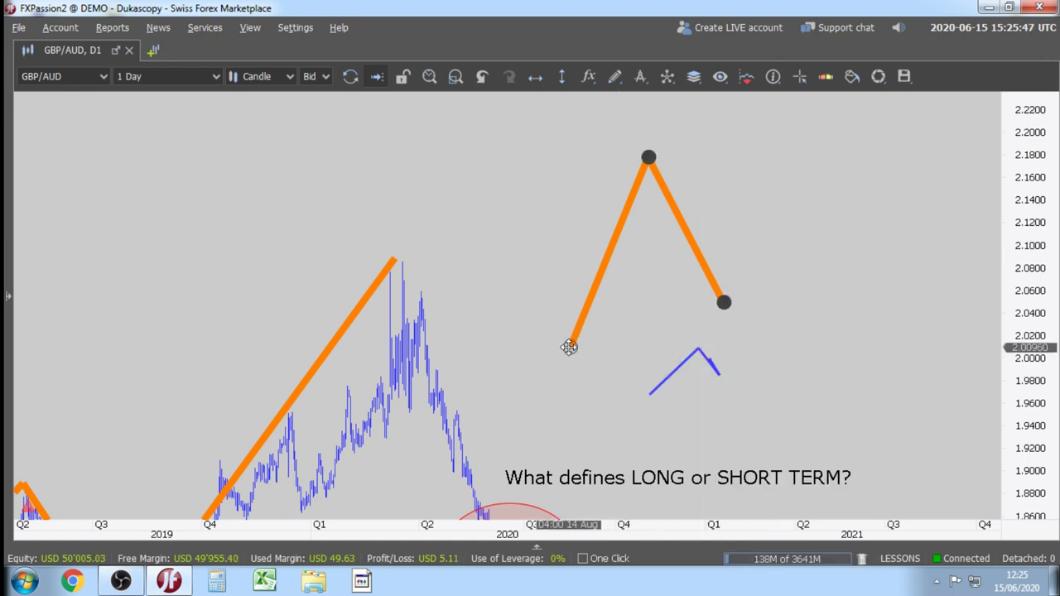
{"action": "left_click_drag", "start_coordinate": [570, 346], "coordinate": [523, 359]}
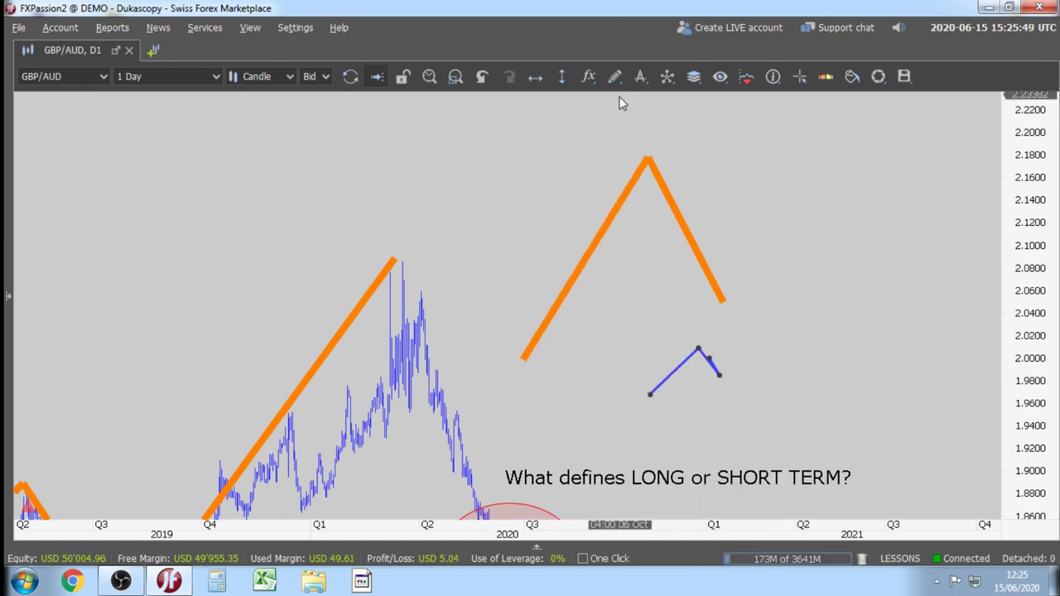
{"action": "left_click", "coordinate": [615, 76]}
{"action": "left_click", "coordinate": [649, 170]}
{"action": "left_click", "coordinate": [520, 350]}
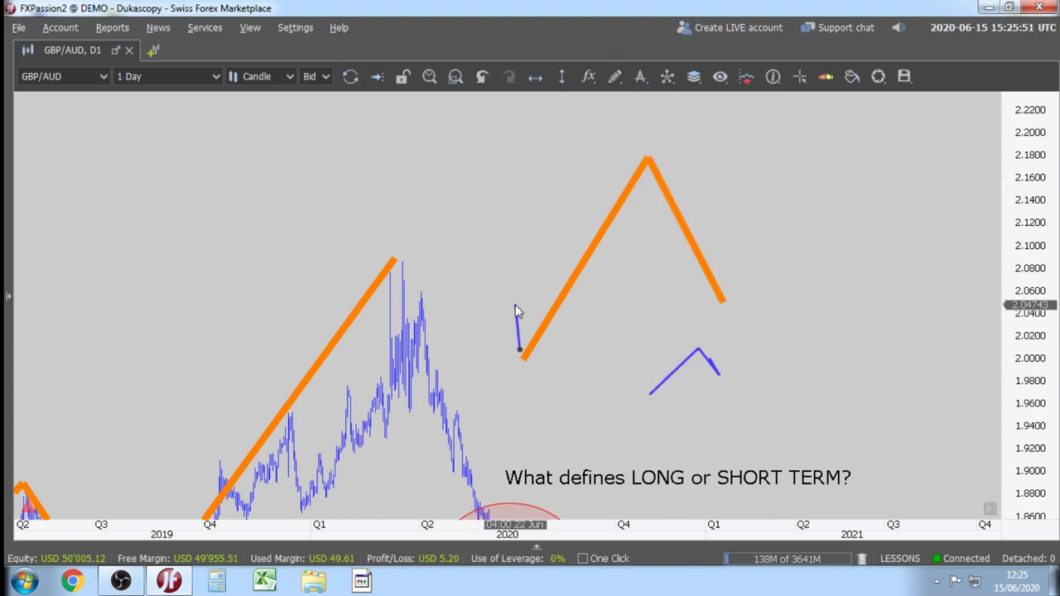
{"action": "left_click", "coordinate": [515, 305]}
{"action": "left_click", "coordinate": [539, 324]}
{"action": "left_click", "coordinate": [538, 271]}
{"action": "left_click", "coordinate": [568, 292]}
{"action": "left_click", "coordinate": [559, 239]}
{"action": "double_click", "coordinate": [585, 247]}
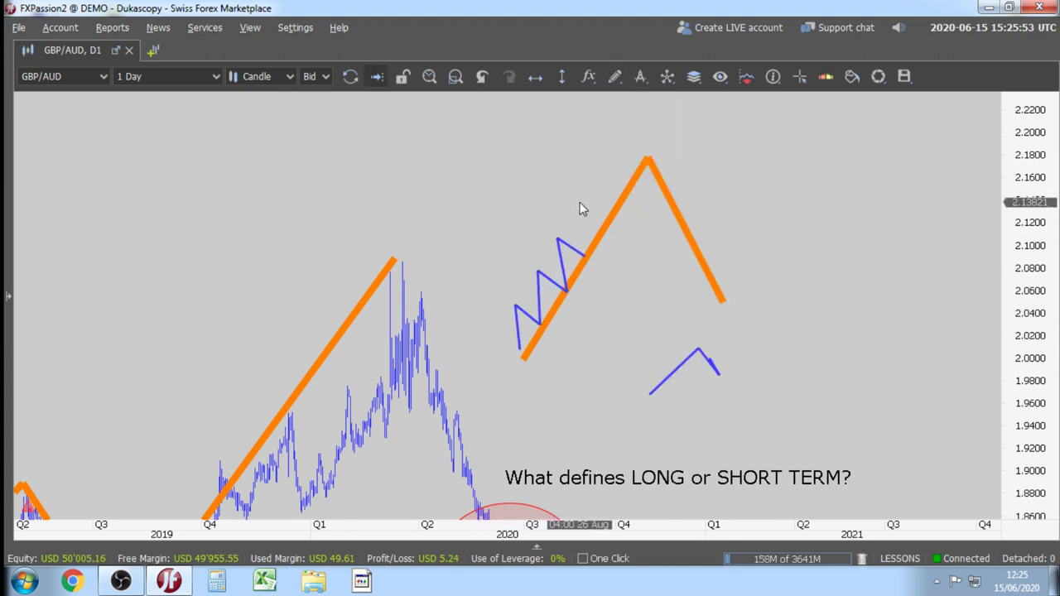
Continue the blue zigzag up the orange peak's rising leg with another three-peak poly line from about 2.09 to a high of 2.17.
{"action": "left_click", "coordinate": [614, 76]}
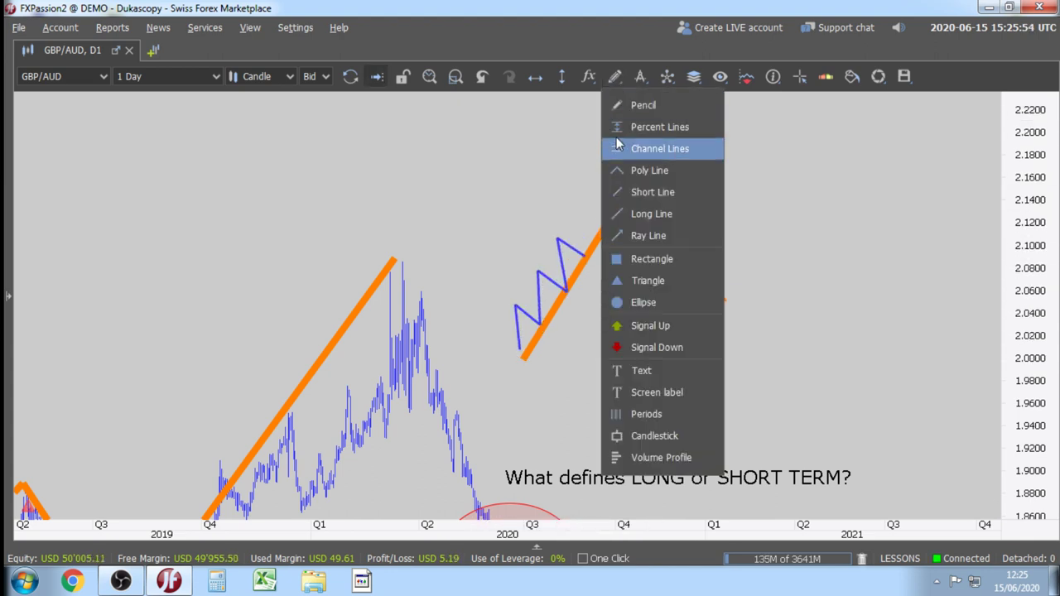
{"action": "left_click", "coordinate": [584, 254]}
{"action": "left_click", "coordinate": [578, 217]}
{"action": "left_click", "coordinate": [598, 227]}
{"action": "left_click", "coordinate": [605, 193]}
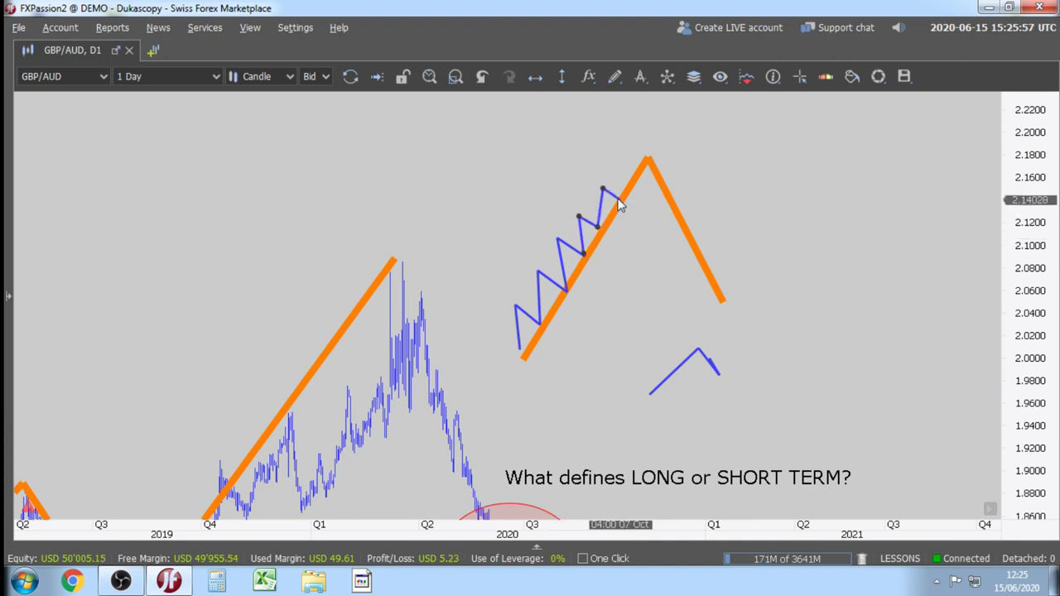
{"action": "left_click", "coordinate": [617, 207]}
{"action": "left_click", "coordinate": [619, 163]}
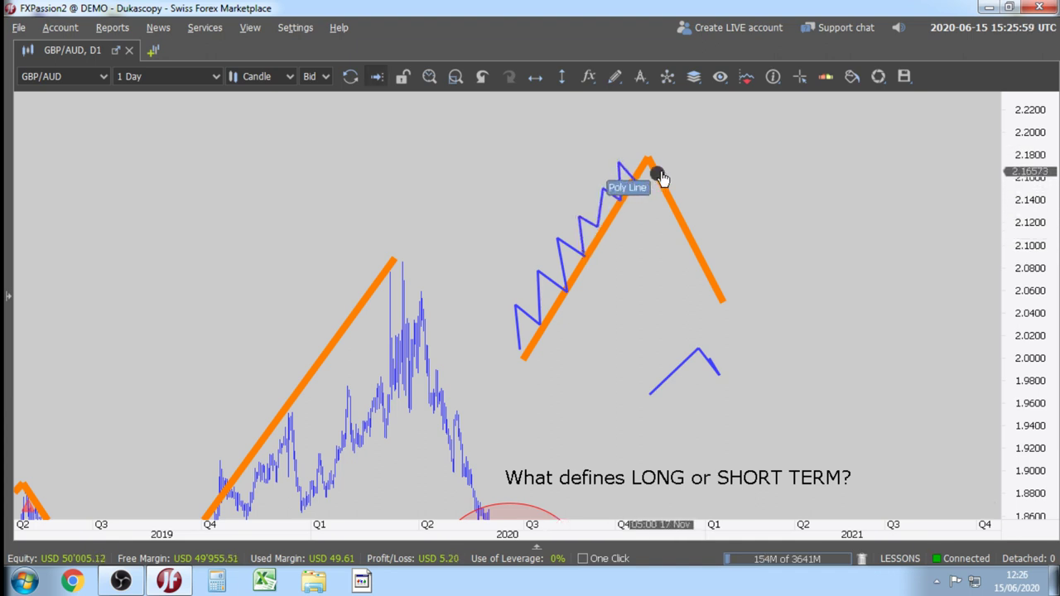
Draw a blue zigzag poly line down the orange peak's falling leg, from about 2.15 to about 2.05.
{"action": "left_click", "coordinate": [615, 77]}
{"action": "left_click", "coordinate": [634, 172]}
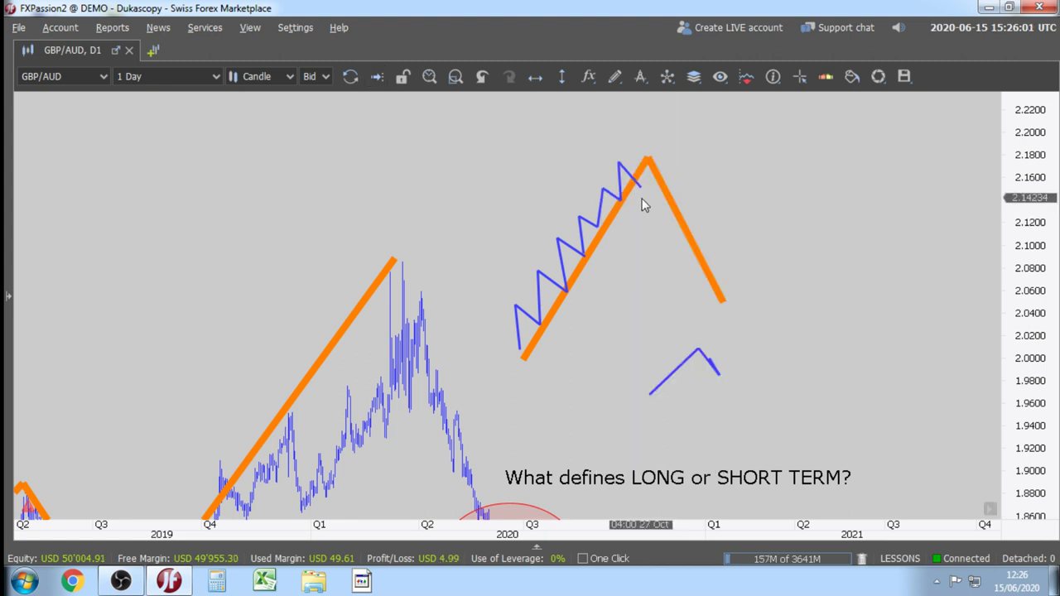
{"action": "left_click", "coordinate": [663, 169]}
{"action": "left_click", "coordinate": [665, 218]}
{"action": "left_click", "coordinate": [681, 195]}
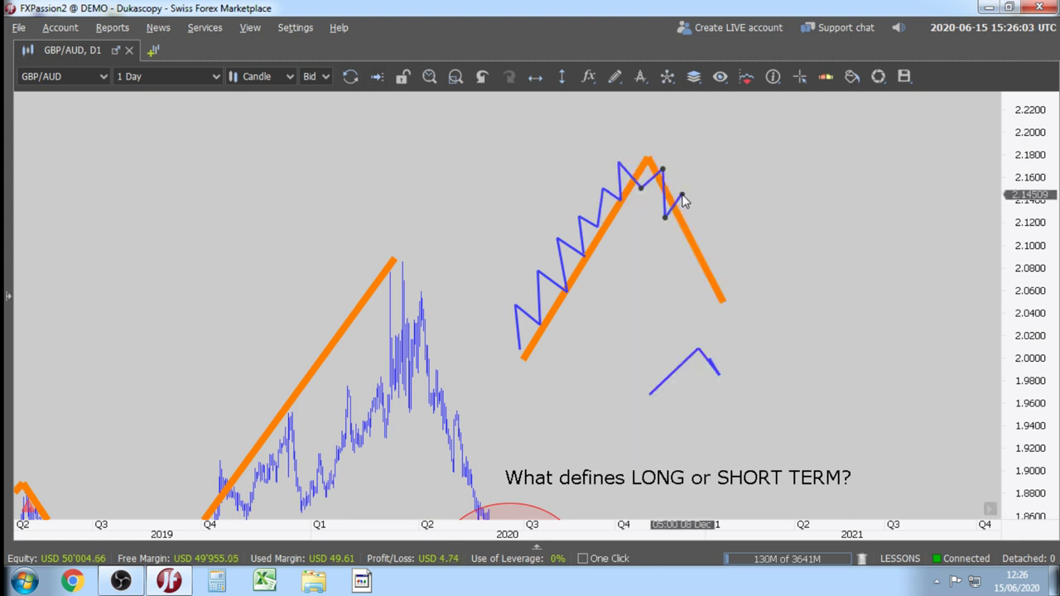
{"action": "left_click", "coordinate": [678, 248]}
{"action": "left_click", "coordinate": [701, 229]}
{"action": "left_click", "coordinate": [699, 270]}
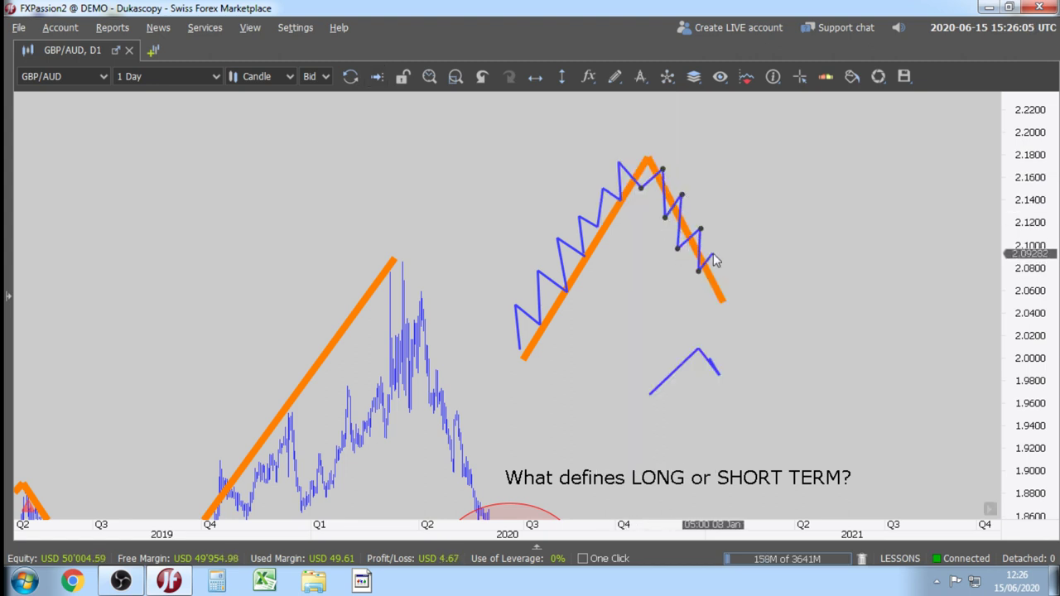
{"action": "left_click", "coordinate": [713, 254]}
{"action": "left_click", "coordinate": [709, 291]}
{"action": "left_click", "coordinate": [723, 272]}
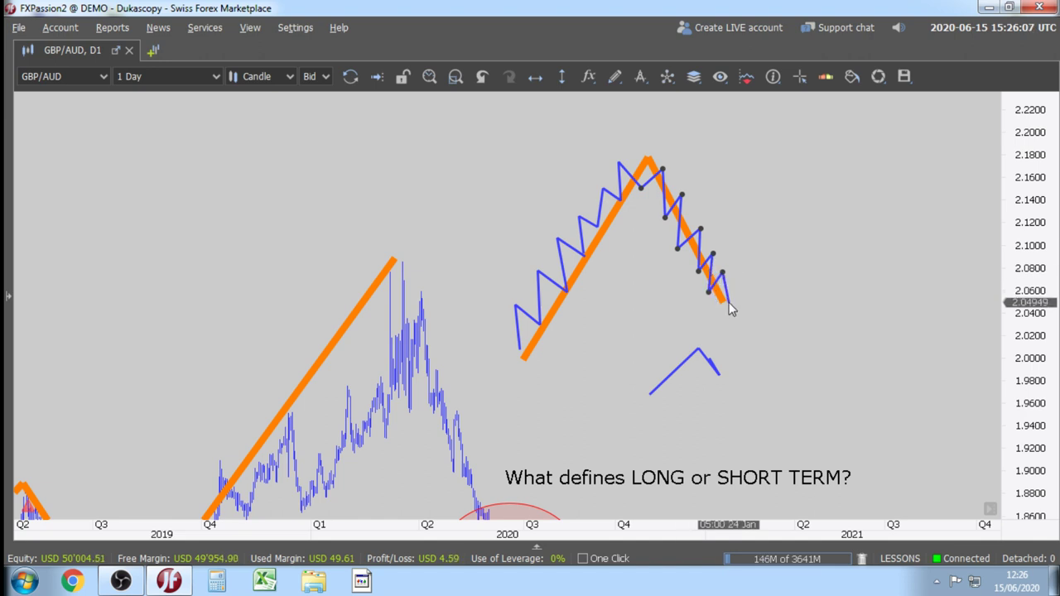
{"action": "double_click", "coordinate": [729, 303]}
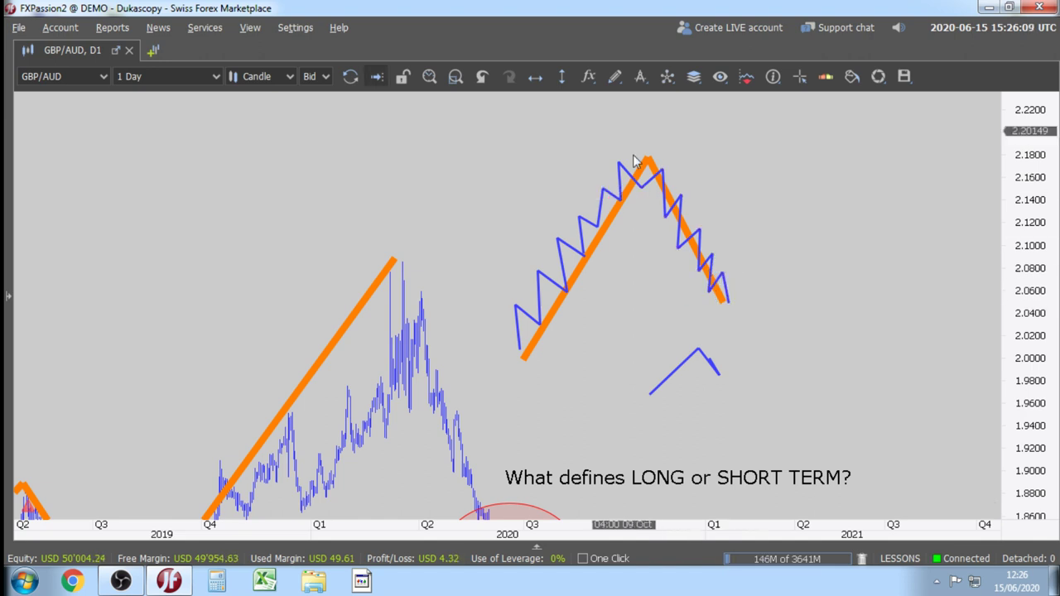
Place a red ellipse around the lower end of the orange peak's falling leg.
{"action": "left_click", "coordinate": [588, 76]}
{"action": "left_click", "coordinate": [615, 76]}
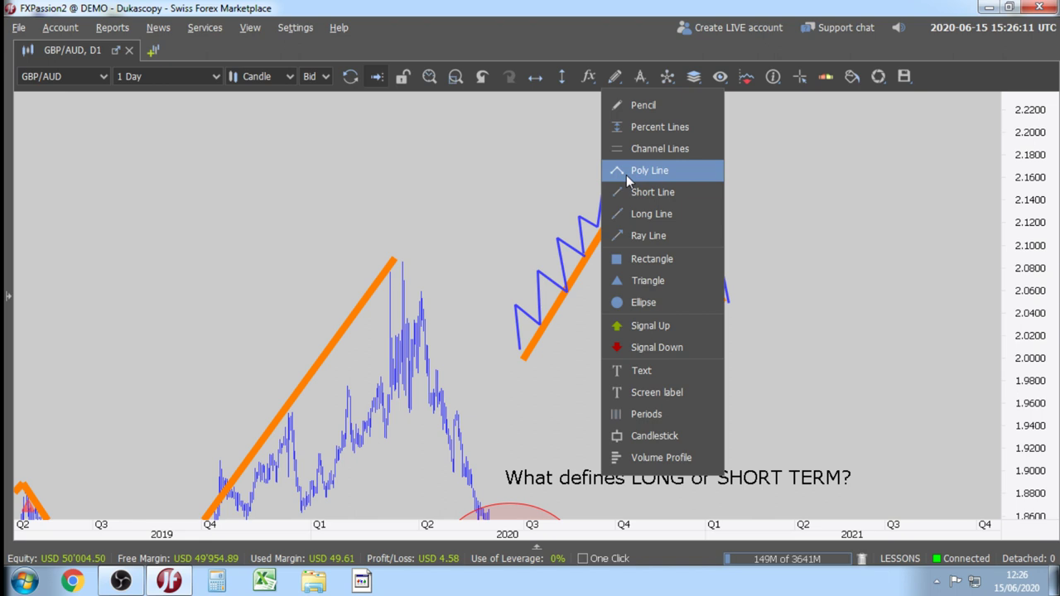
{"action": "left_click", "coordinate": [638, 300]}
{"action": "left_click_drag", "start_coordinate": [697, 256], "coordinate": [774, 329]}
Extend the blue zigzag sideways from about 2.05, peaking near 2.09 and ending near 2.05, and widen the ellipse to enclose it.
{"action": "scroll", "coordinate": [816, 314], "scroll_direction": "up", "scroll_amount": 3}
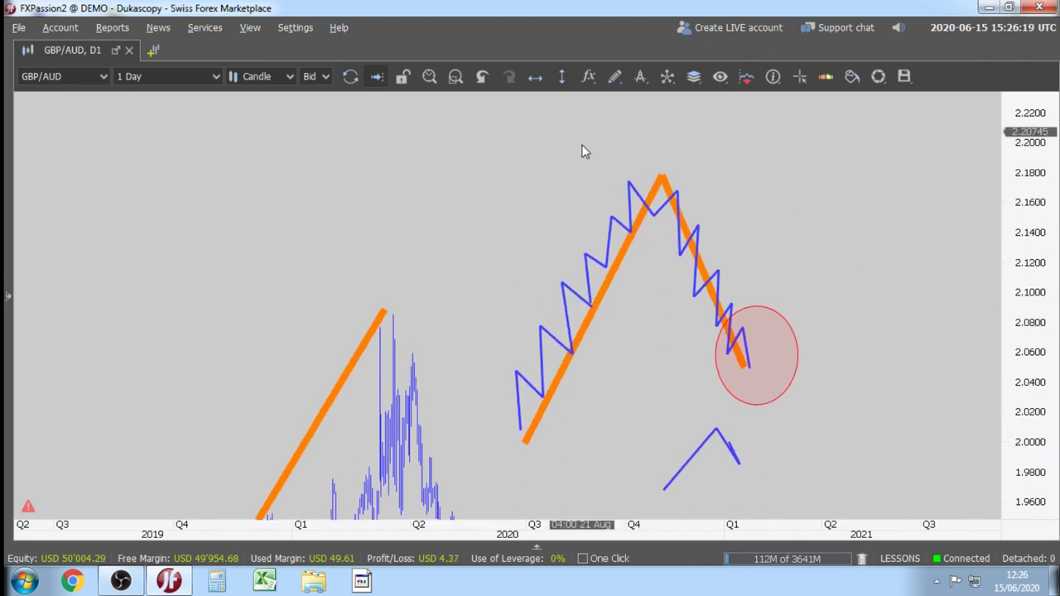
{"action": "left_click", "coordinate": [615, 76]}
{"action": "left_click", "coordinate": [643, 193]}
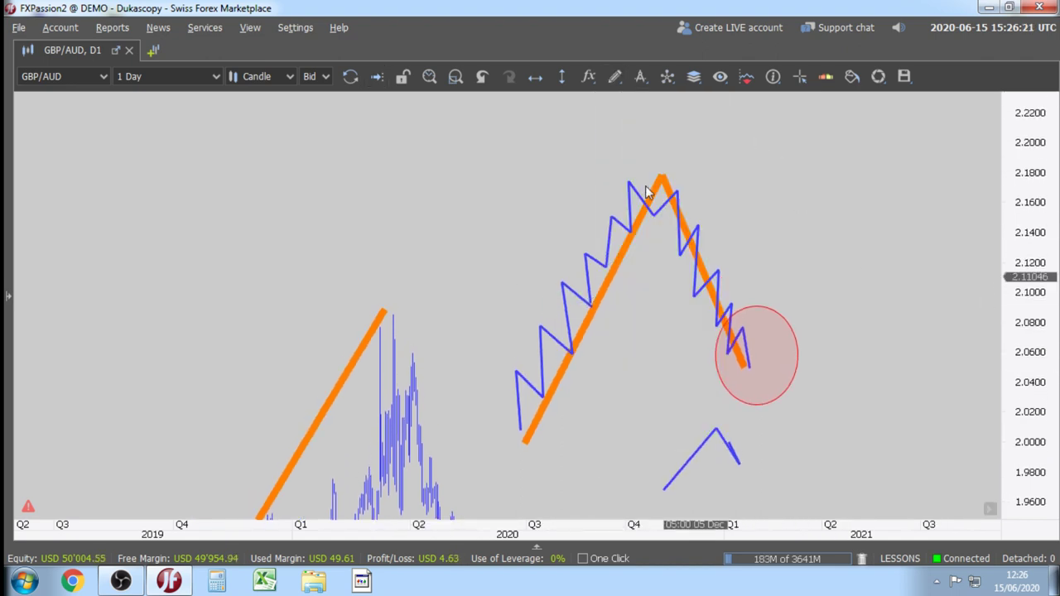
{"action": "left_click", "coordinate": [750, 365]}
{"action": "left_click", "coordinate": [753, 337]}
{"action": "left_click", "coordinate": [762, 355]}
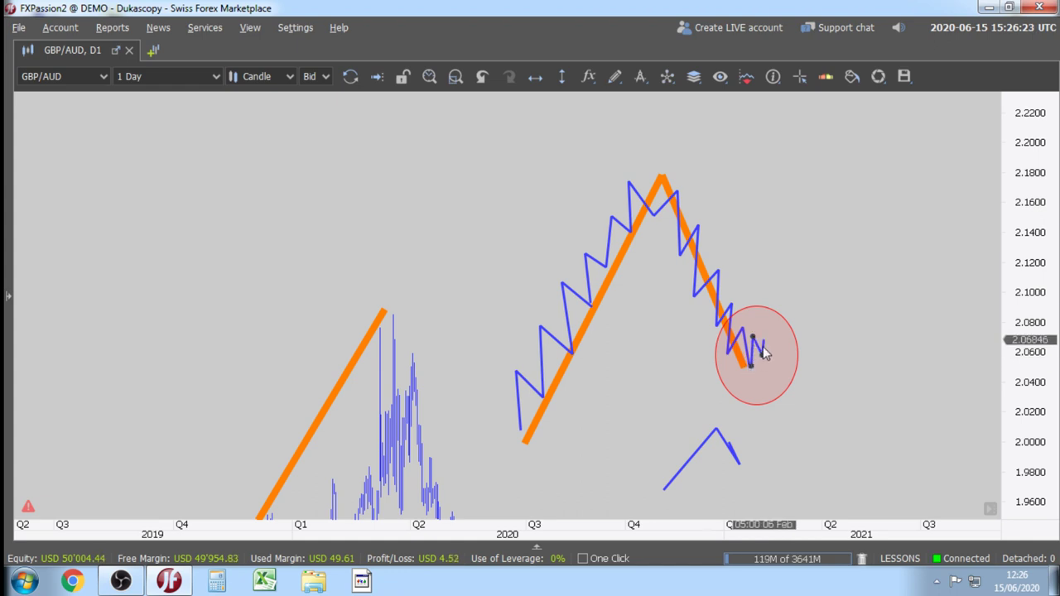
{"action": "left_click", "coordinate": [764, 338]}
{"action": "left_click", "coordinate": [772, 372]}
{"action": "left_click", "coordinate": [781, 346]}
{"action": "left_click", "coordinate": [785, 355]}
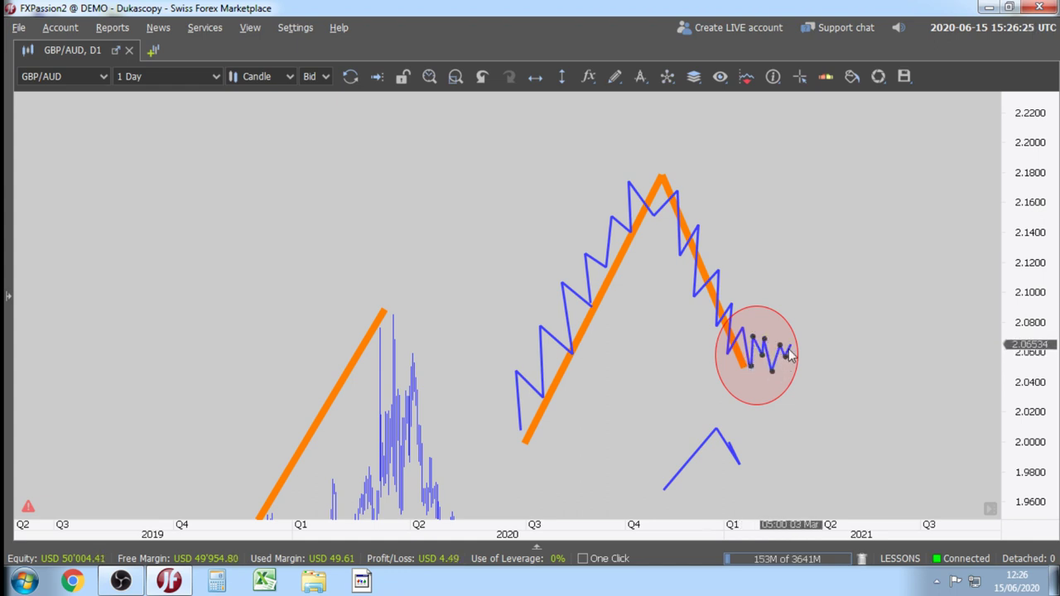
{"action": "left_click", "coordinate": [789, 323]}
{"action": "left_click", "coordinate": [794, 343]}
{"action": "left_click", "coordinate": [801, 314]}
{"action": "left_click", "coordinate": [807, 341]}
{"action": "left_click", "coordinate": [815, 330]}
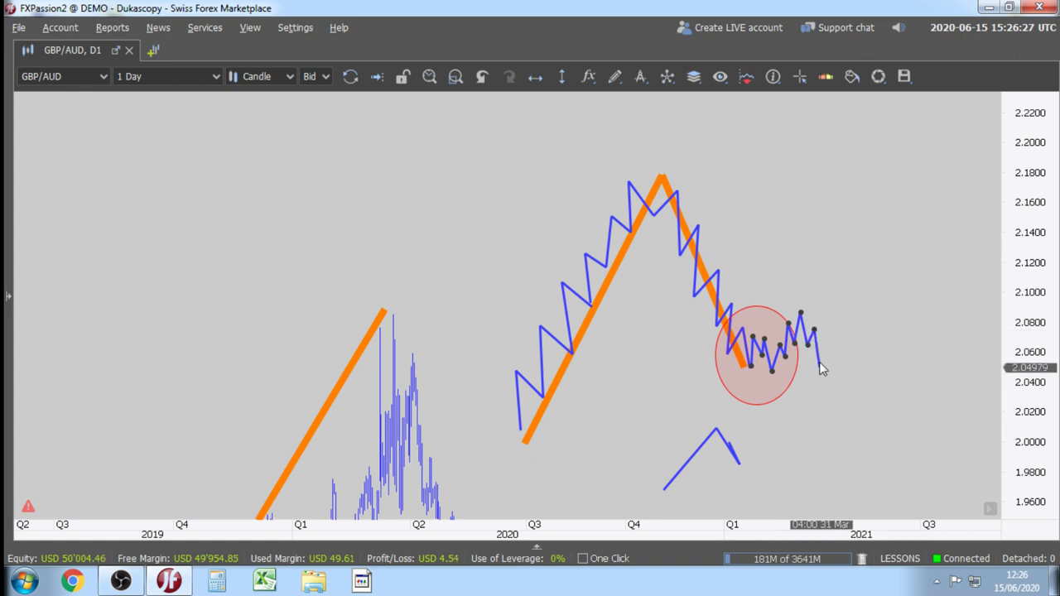
{"action": "left_click", "coordinate": [822, 368]}
{"action": "double_click", "coordinate": [823, 370]}
{"action": "left_click_drag", "start_coordinate": [800, 356], "coordinate": [863, 357]}
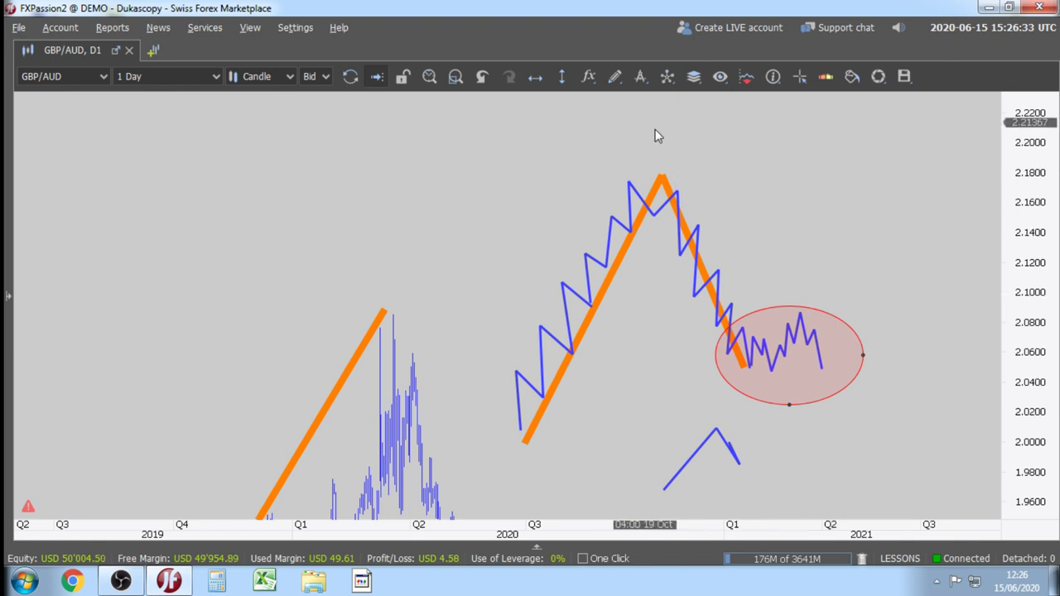
Draw a down-pointing arrow with a poly line above the ellipse, from about 2.20 to a tip at about 2.10.
{"action": "left_click", "coordinate": [614, 76]}
{"action": "left_click", "coordinate": [631, 171]}
{"action": "left_click", "coordinate": [821, 139]}
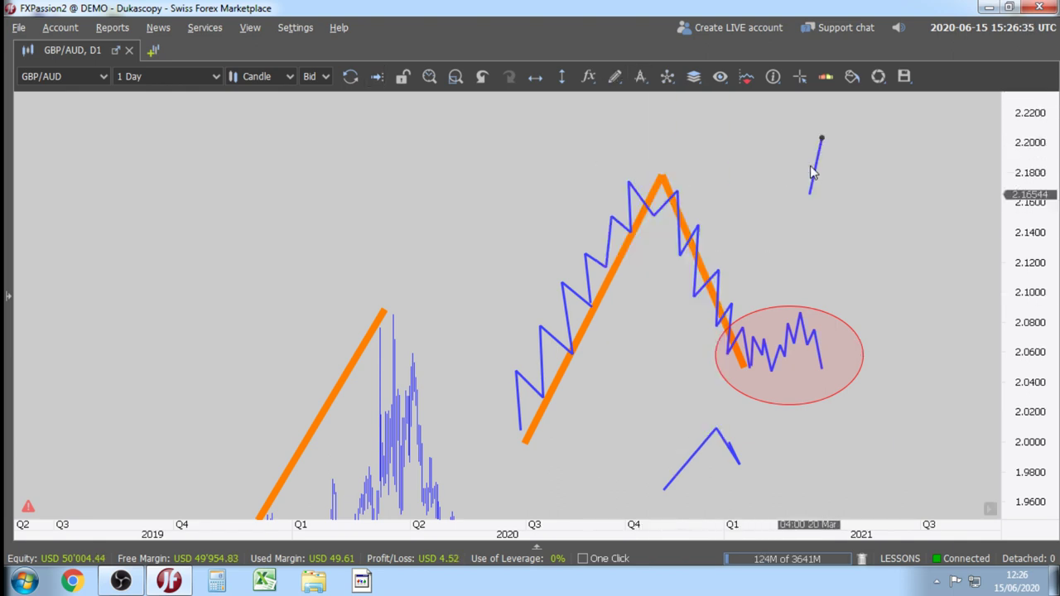
{"action": "left_click", "coordinate": [801, 291]}
{"action": "left_click", "coordinate": [779, 218]}
{"action": "left_click", "coordinate": [866, 224]}
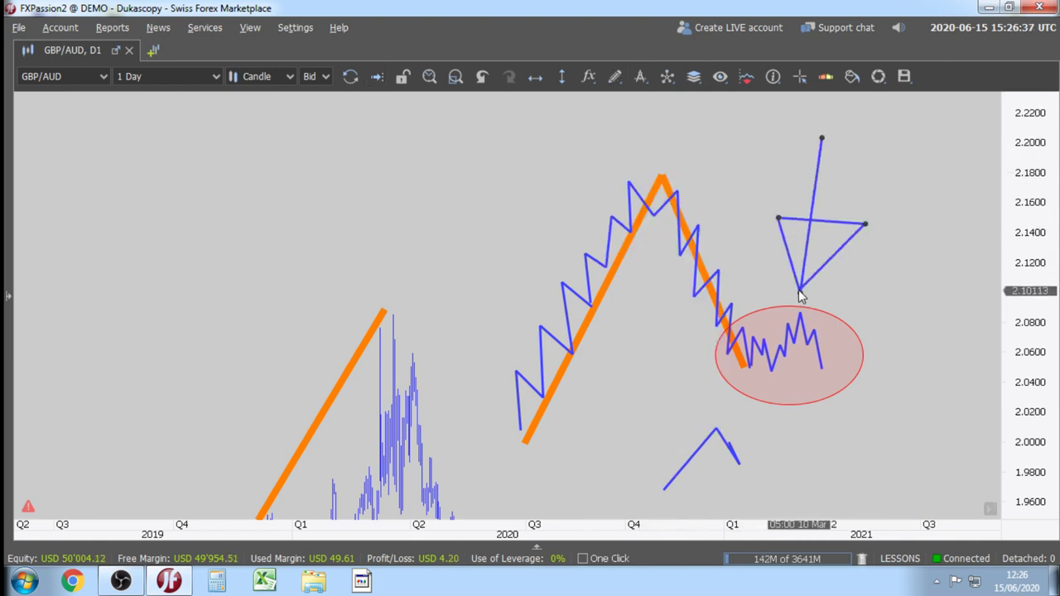
{"action": "left_click", "coordinate": [801, 291]}
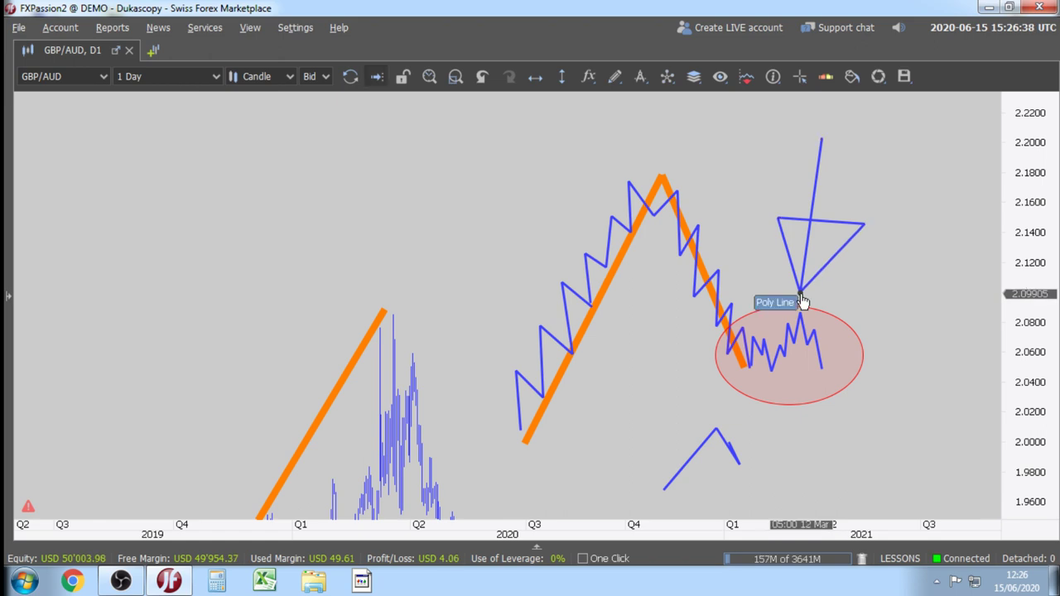
Recolor the arrow poly line yellow and give it the second-thickest width.
{"action": "right_click", "coordinate": [815, 203]}
{"action": "mouse_move", "coordinate": [862, 302]}
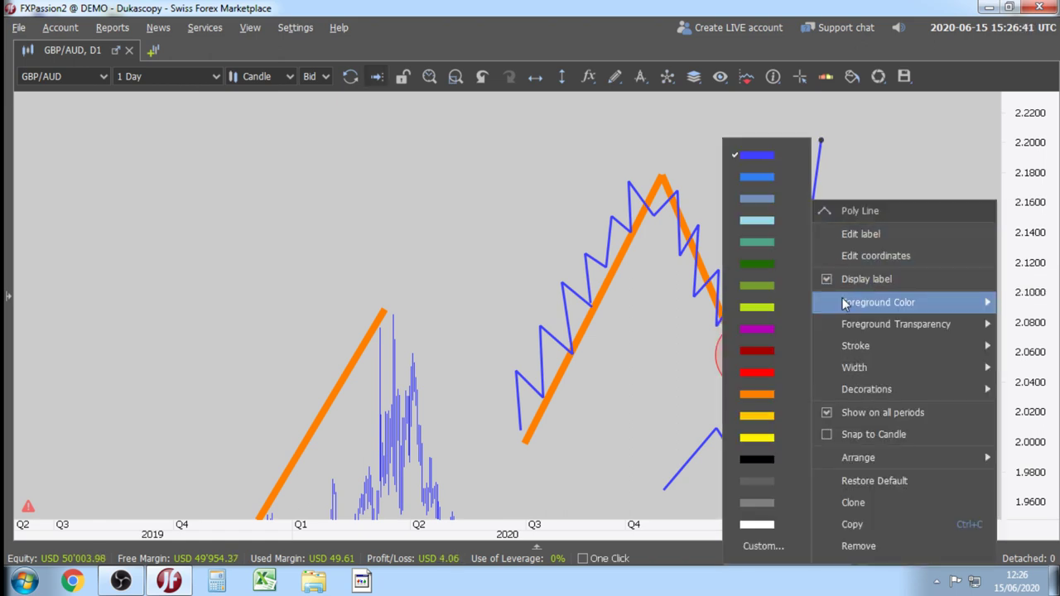
{"action": "left_click", "coordinate": [767, 438]}
{"action": "mouse_move", "coordinate": [854, 356]}
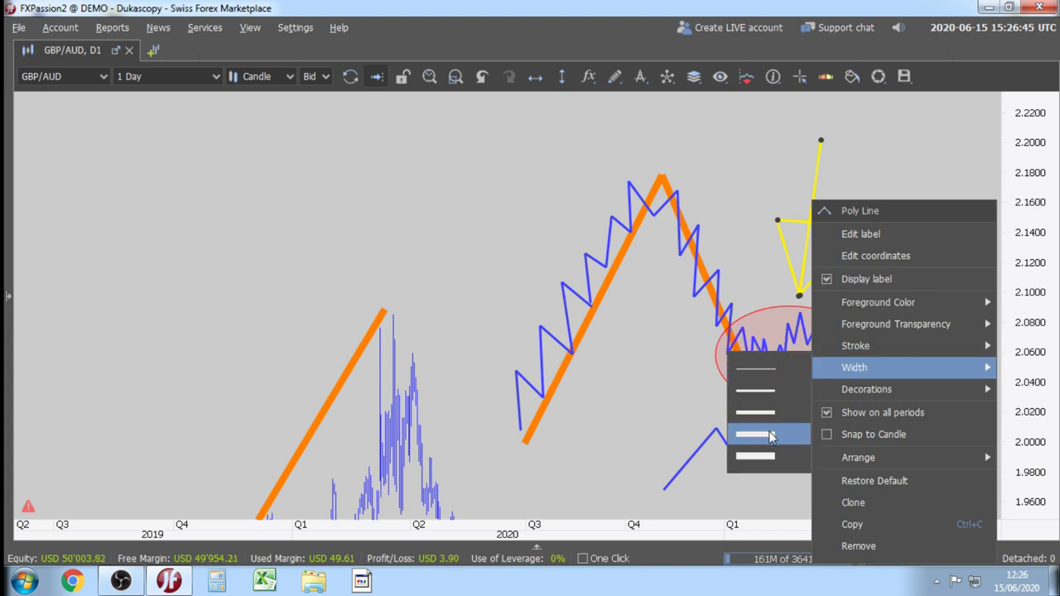
{"action": "left_click", "coordinate": [771, 436]}
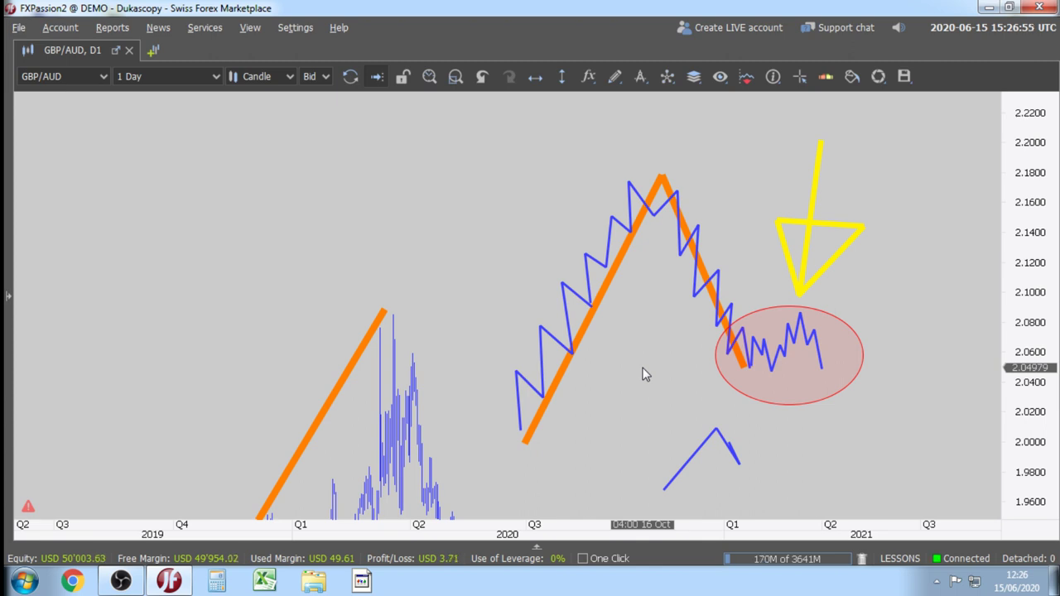
Delete the small blue poly line below the orange peak.
{"action": "scroll", "coordinate": [636, 369], "scroll_direction": "down", "scroll_amount": 2}
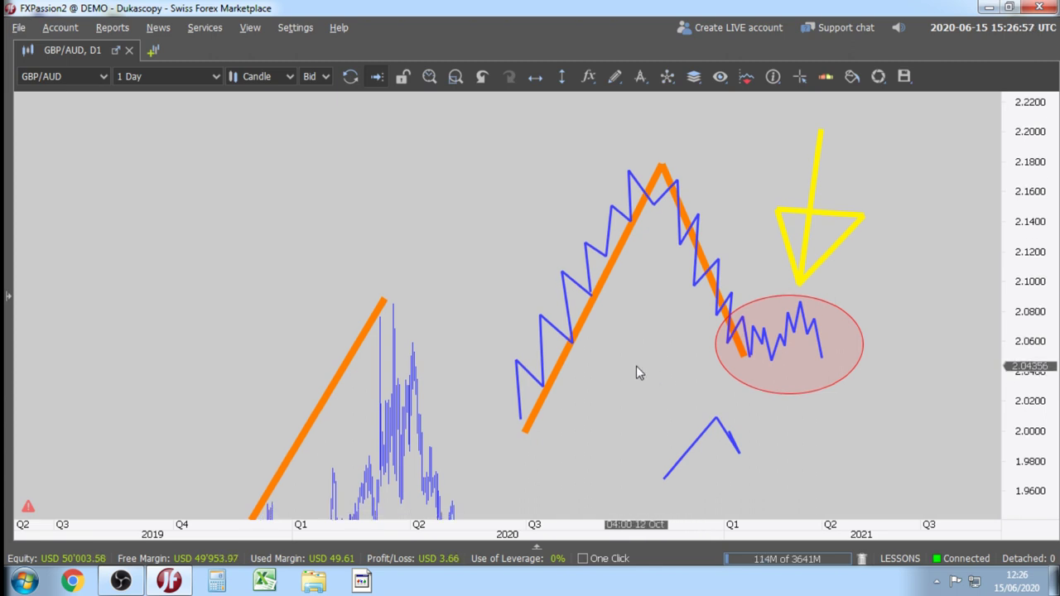
{"action": "left_click_drag", "start_coordinate": [621, 423], "coordinate": [639, 304]}
{"action": "left_click_drag", "start_coordinate": [612, 398], "coordinate": [609, 321]}
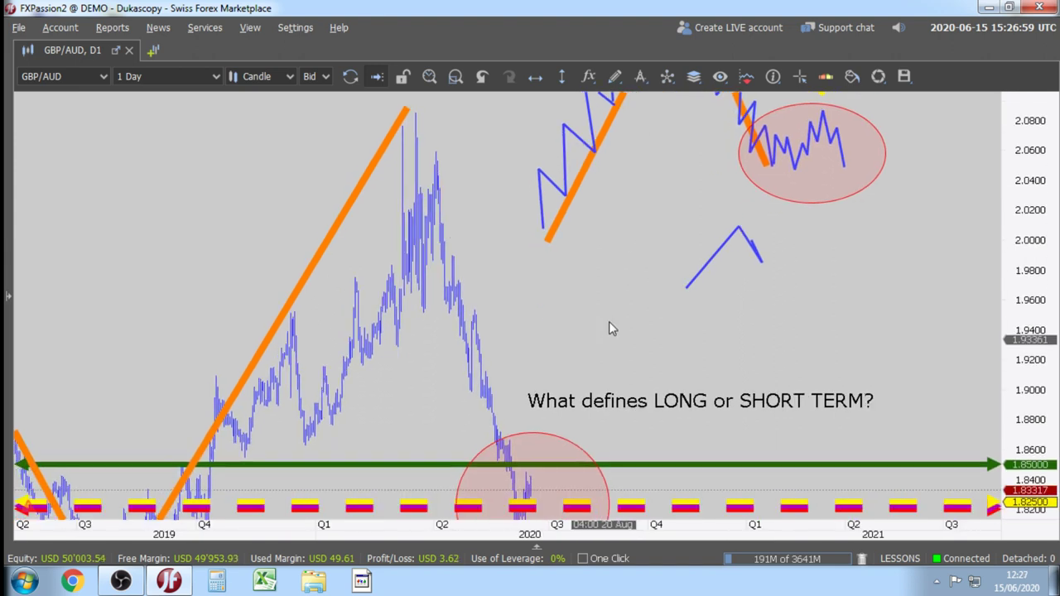
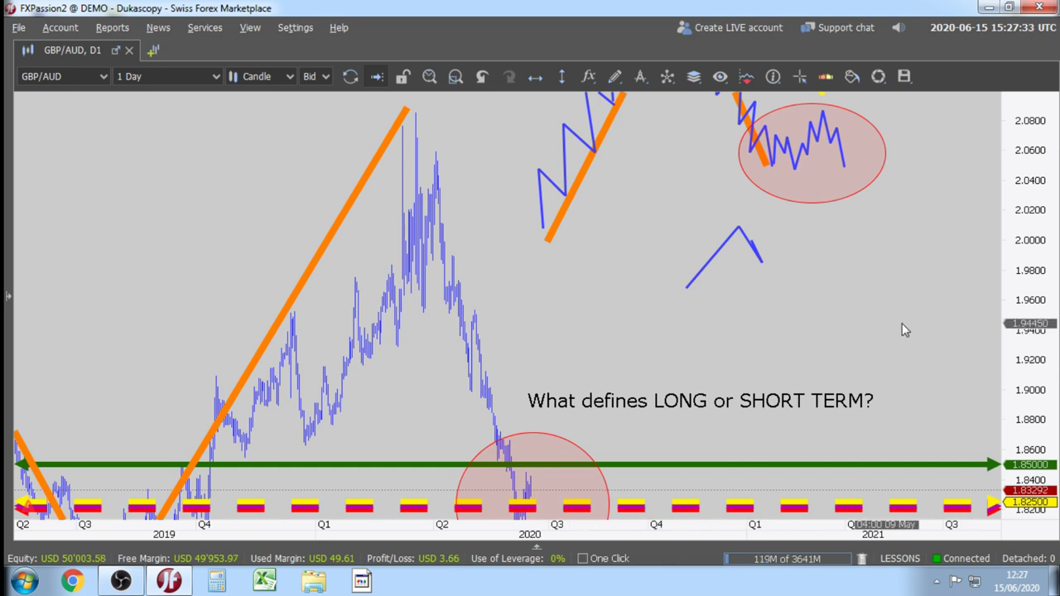
{"action": "left_click_drag", "start_coordinate": [902, 323], "coordinate": [841, 230]}
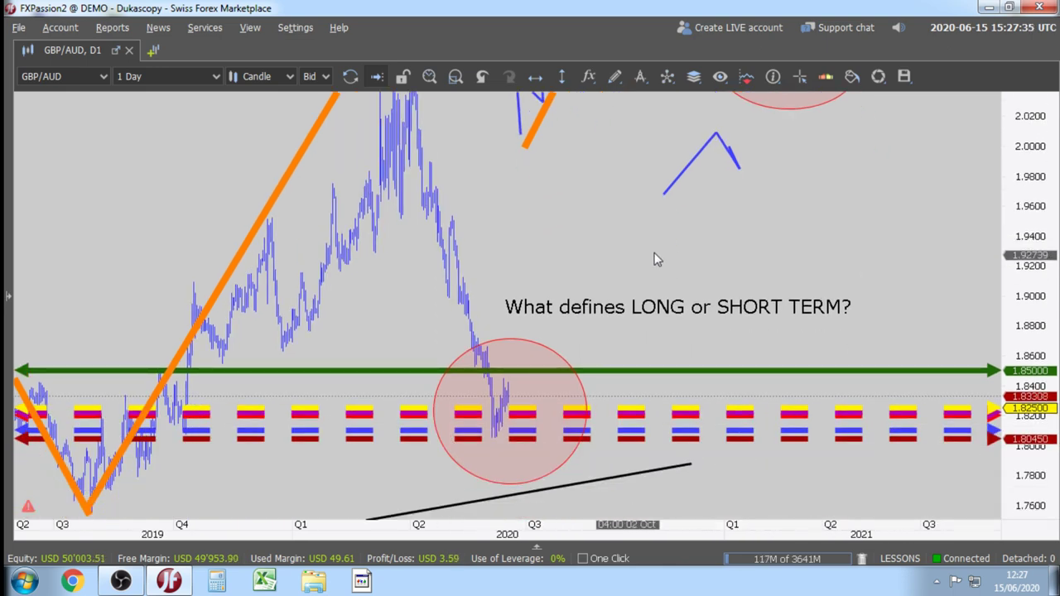
{"action": "left_click_drag", "start_coordinate": [845, 173], "coordinate": [632, 343]}
{"action": "left_click", "coordinate": [717, 418]}
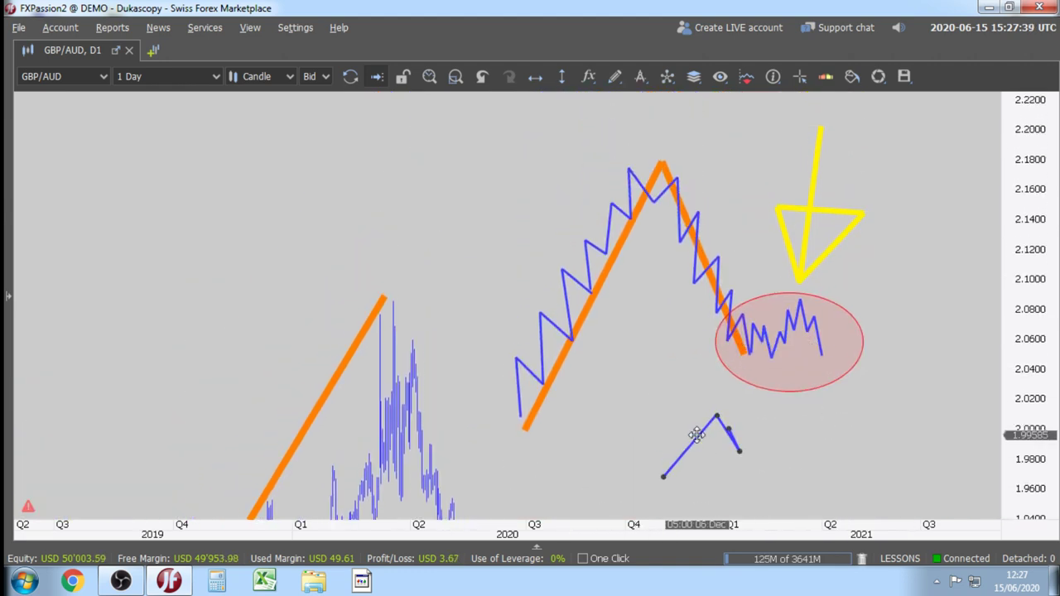
{"action": "key", "text": "Delete"}
Draw a blue peak poly line in the empty area above the chart, rising from about 2.26 to 2.46 and falling to about 2.32.
{"action": "scroll", "coordinate": [461, 364], "scroll_direction": "up", "scroll_amount": 3}
{"action": "scroll", "coordinate": [593, 241], "scroll_direction": "up", "scroll_amount": 6}
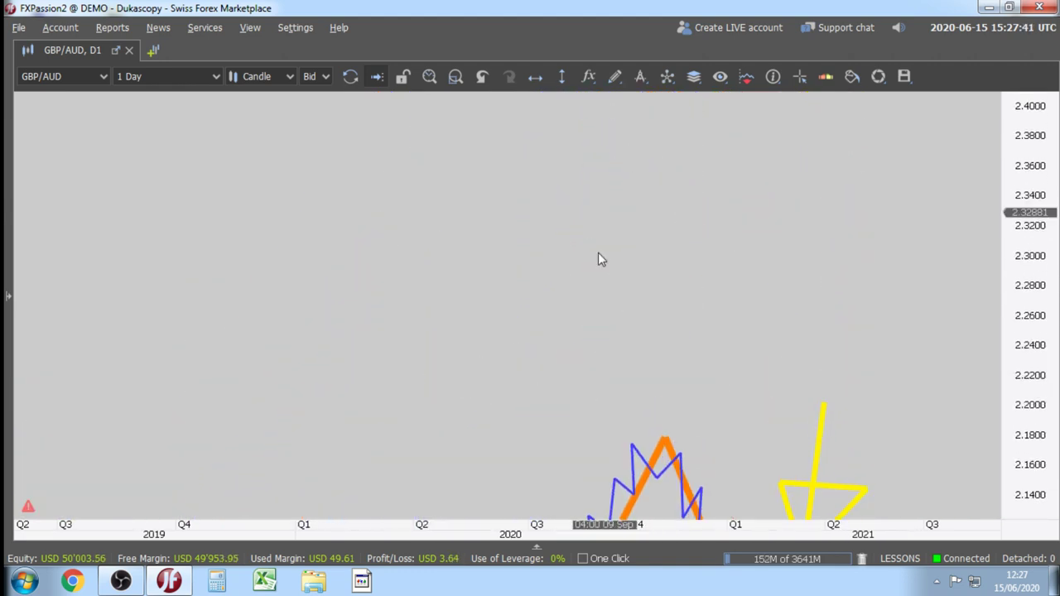
{"action": "left_click", "coordinate": [615, 76]}
{"action": "left_click", "coordinate": [639, 174]}
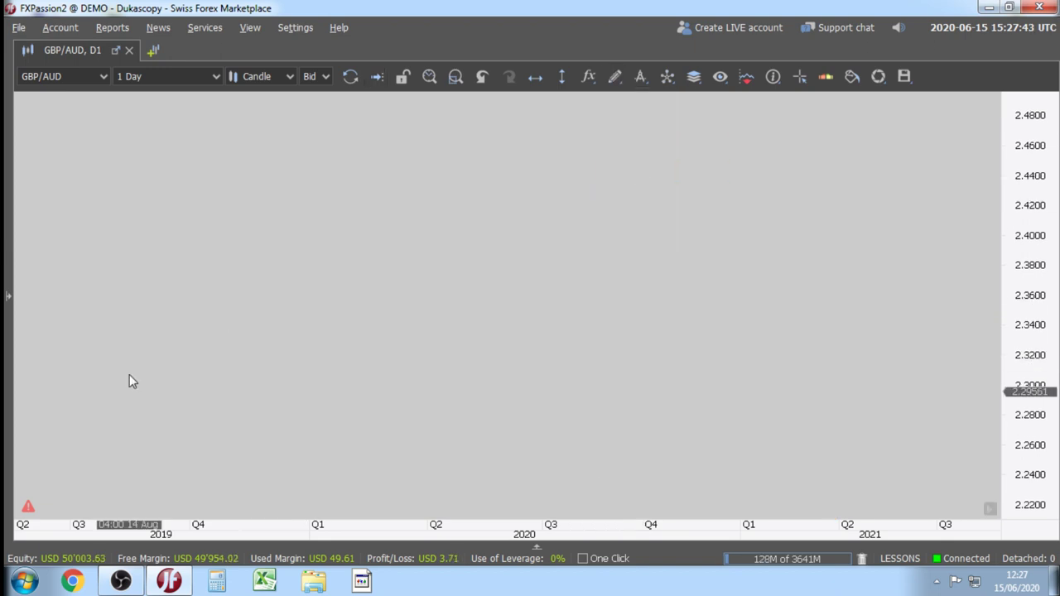
{"action": "left_click", "coordinate": [125, 439]}
{"action": "left_click", "coordinate": [267, 150]}
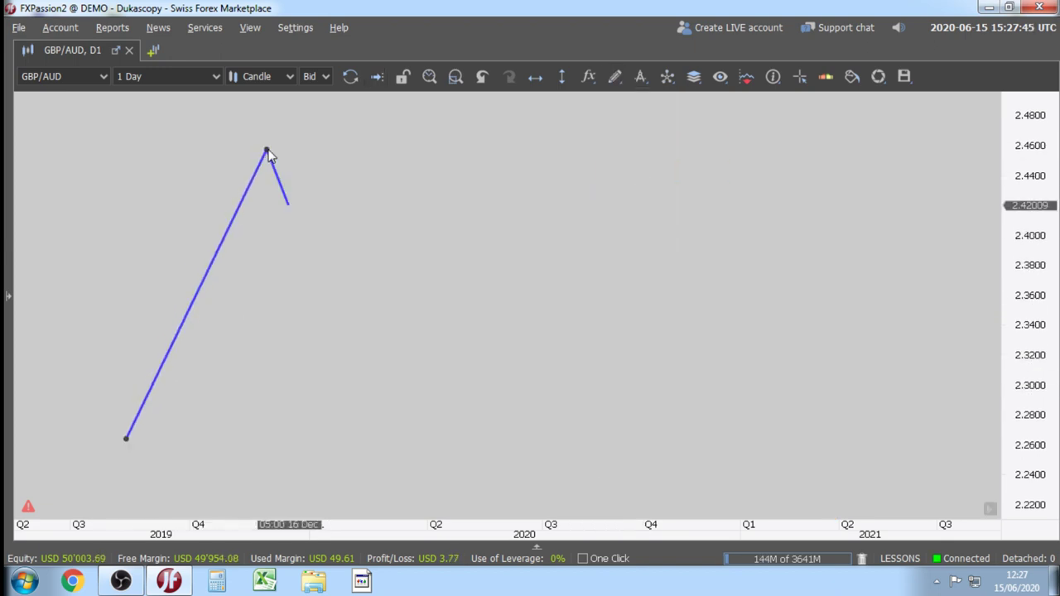
{"action": "double_click", "coordinate": [361, 351]}
Draw a second, similar peak poly line over late 2020, rising from about 2.26 to 2.46 and falling to about 2.32.
{"action": "left_click", "coordinate": [615, 76]}
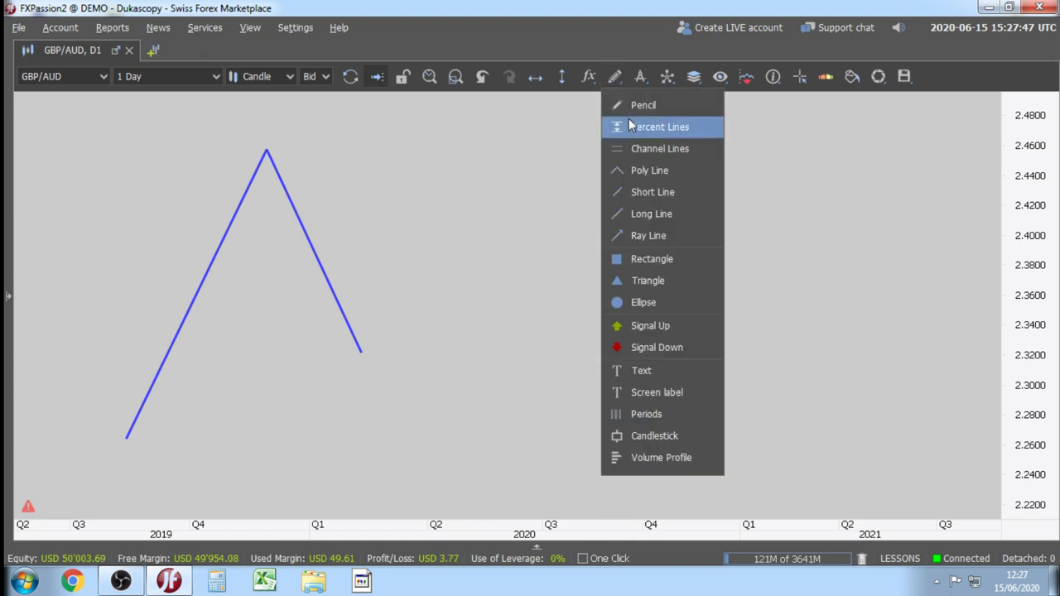
{"action": "left_click", "coordinate": [637, 177]}
{"action": "left_click_drag", "start_coordinate": [560, 442], "coordinate": [625, 345]}
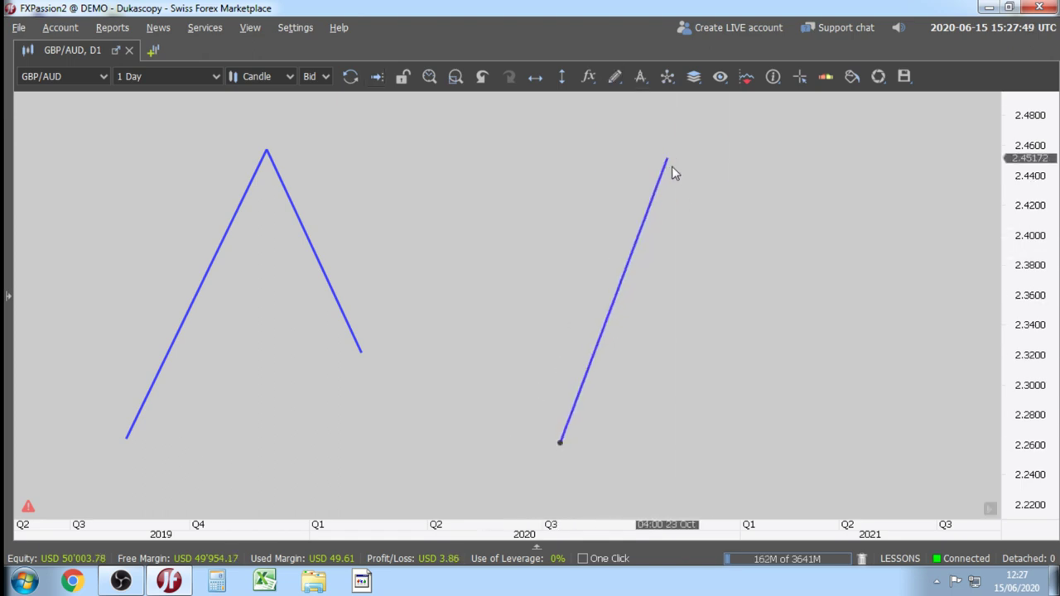
{"action": "left_click", "coordinate": [666, 151]}
{"action": "double_click", "coordinate": [758, 350]}
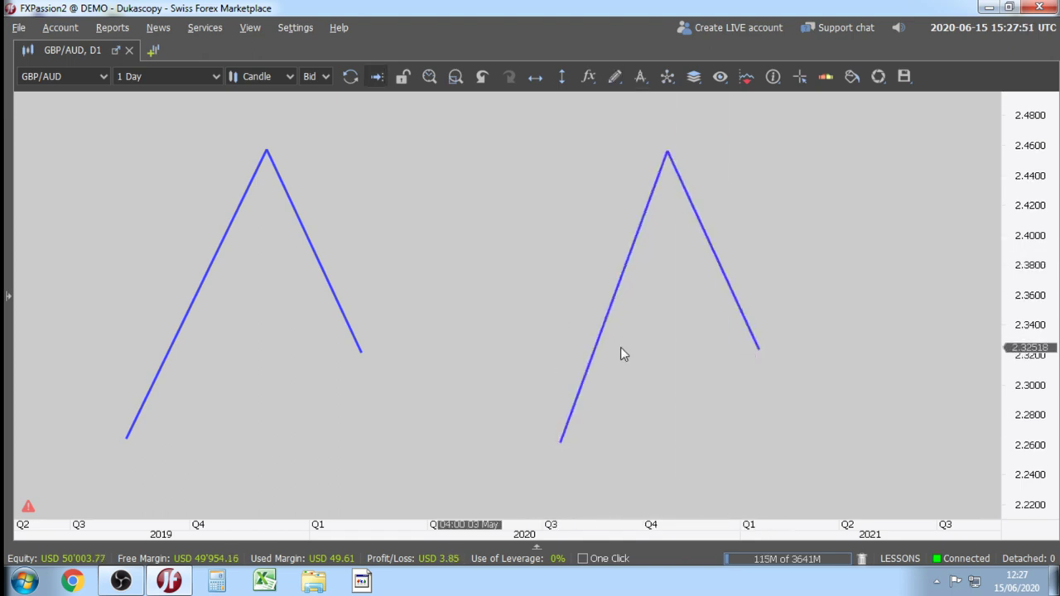
Set both large blue peak poly lines to the thickest line width.
{"action": "right_click", "coordinate": [354, 316]}
{"action": "mouse_move", "coordinate": [495, 364]}
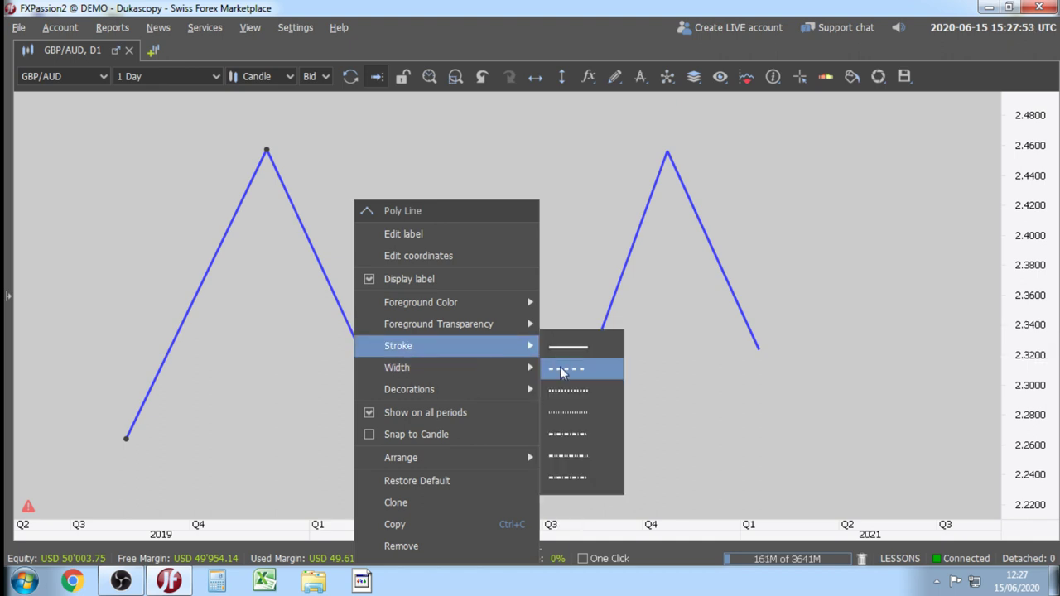
{"action": "left_click", "coordinate": [583, 457]}
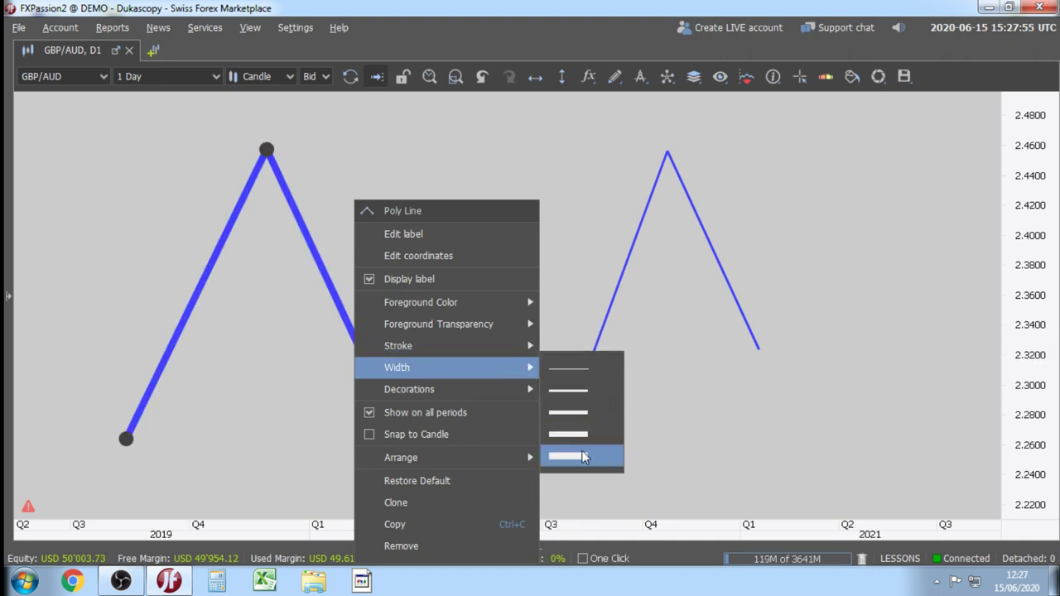
{"action": "left_click", "coordinate": [614, 301]}
{"action": "left_click", "coordinate": [613, 302]}
{"action": "right_click", "coordinate": [605, 334]}
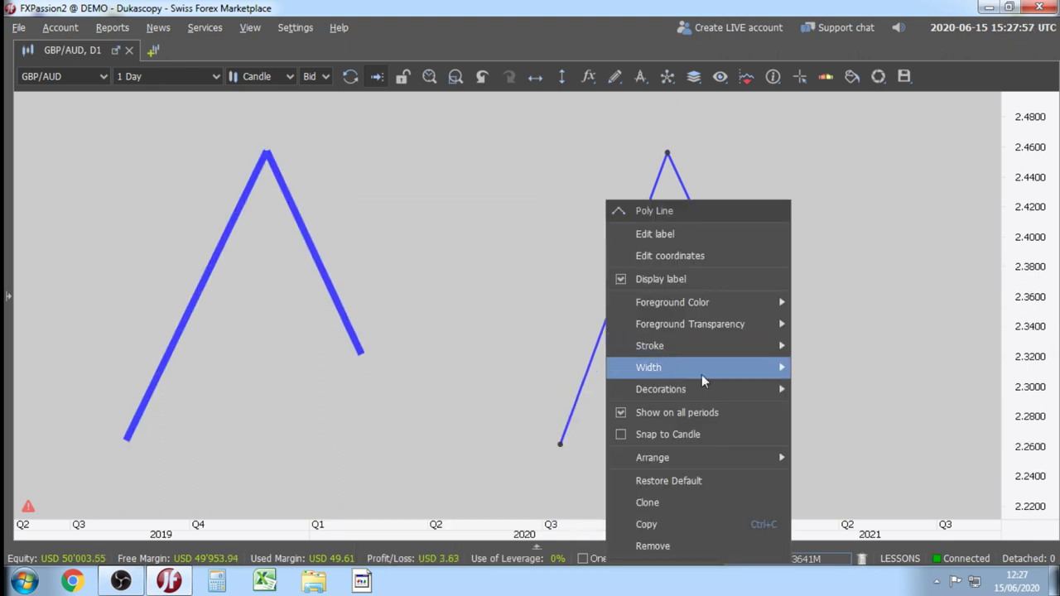
{"action": "mouse_move", "coordinate": [701, 375]}
{"action": "left_click", "coordinate": [831, 455]}
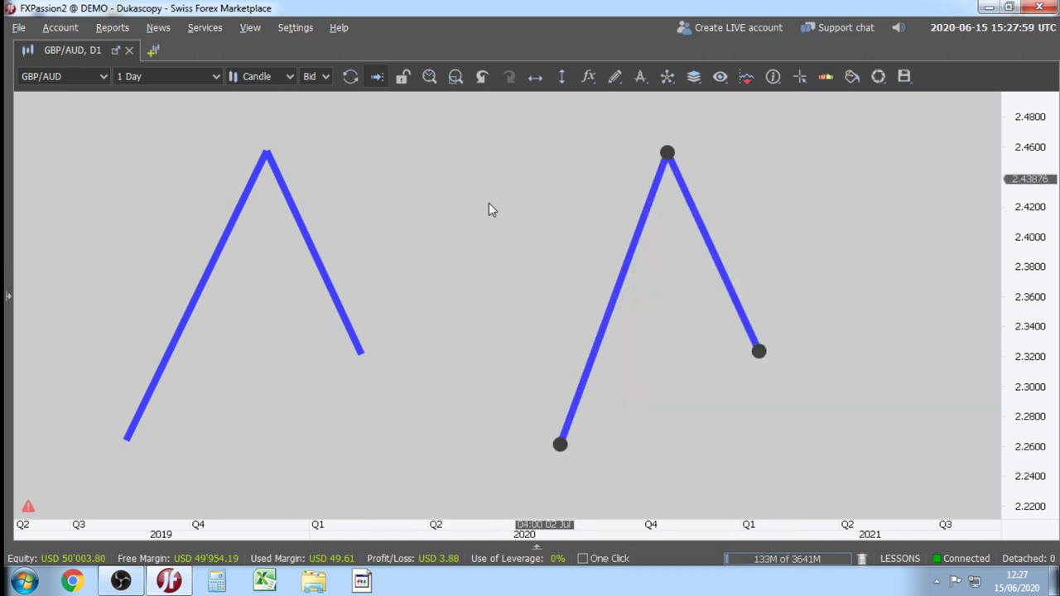
Draw a small peak poly line between the two large ones, rising from about 2.41 to 2.45 and falling to about 2.42.
{"action": "left_click", "coordinate": [615, 76]}
{"action": "left_click", "coordinate": [654, 192]}
{"action": "mouse_move", "coordinate": [440, 222]}
{"action": "left_mouse_down"}
{"action": "mouse_move", "coordinate": [488, 159]}
{"action": "mouse_move", "coordinate": [513, 199]}
{"action": "left_mouse_up"}
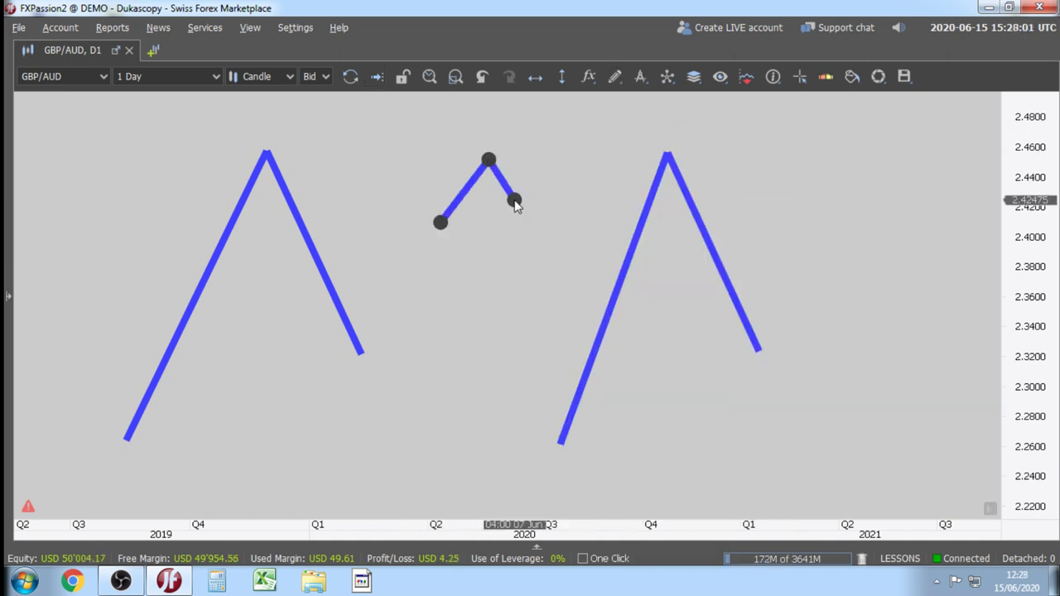
Set the small poly line between the two large blue peaks to a red foreground color and a thinner width.
{"action": "right_click", "coordinate": [507, 194]}
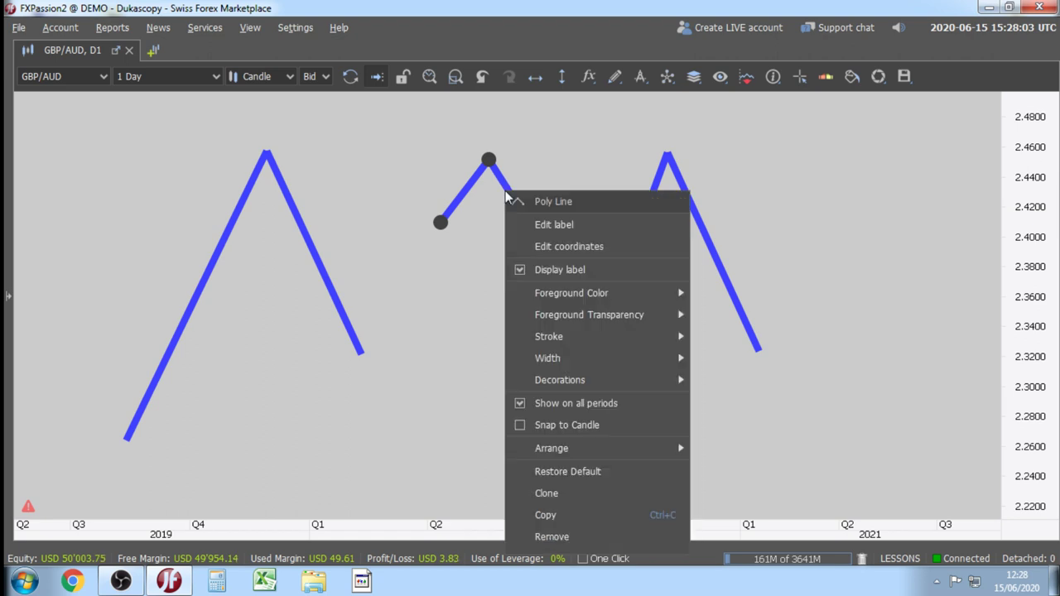
{"action": "mouse_move", "coordinate": [663, 293]}
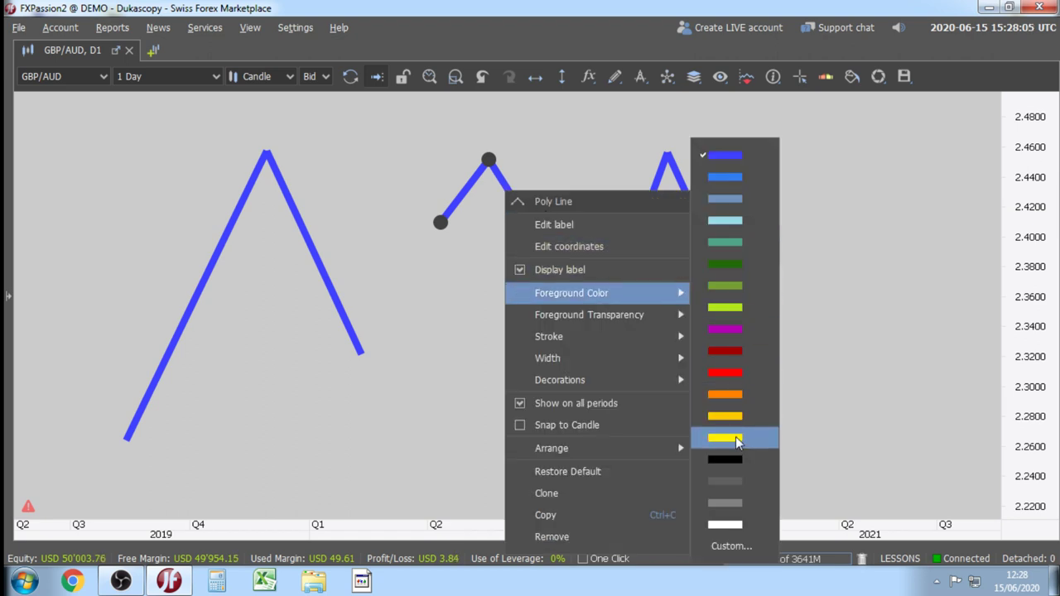
{"action": "left_click", "coordinate": [734, 377]}
{"action": "mouse_move", "coordinate": [601, 359]}
{"action": "left_click", "coordinate": [721, 361]}
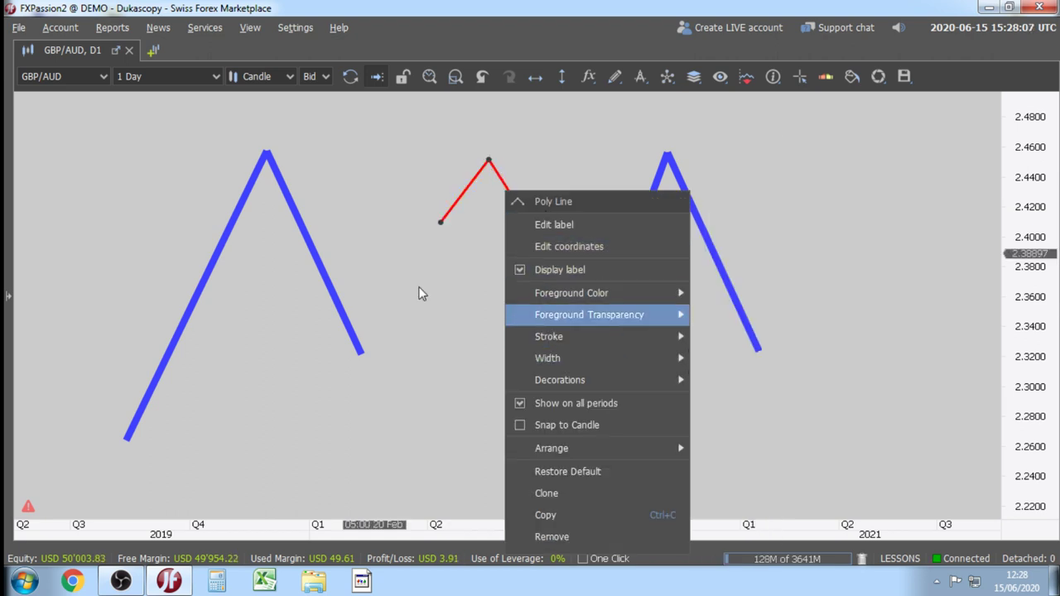
{"action": "left_click", "coordinate": [421, 293]}
Draw a red zigzag poly line down the descending side of the first blue peak, finishing with a small upturn at its base.
{"action": "left_click", "coordinate": [614, 76]}
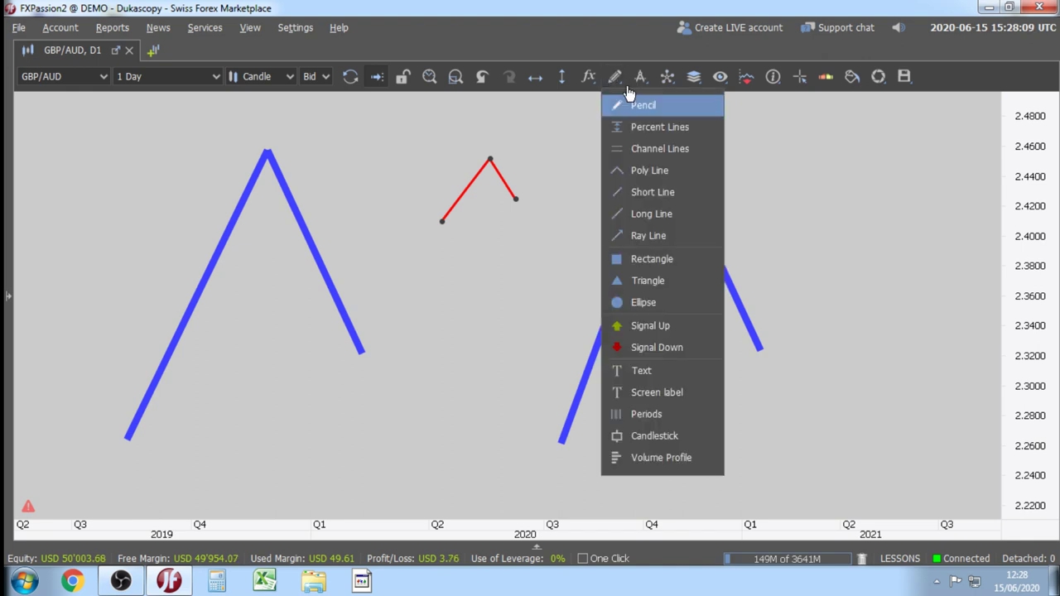
{"action": "left_click", "coordinate": [633, 171]}
{"action": "left_click", "coordinate": [286, 181]}
{"action": "left_click", "coordinate": [304, 174]}
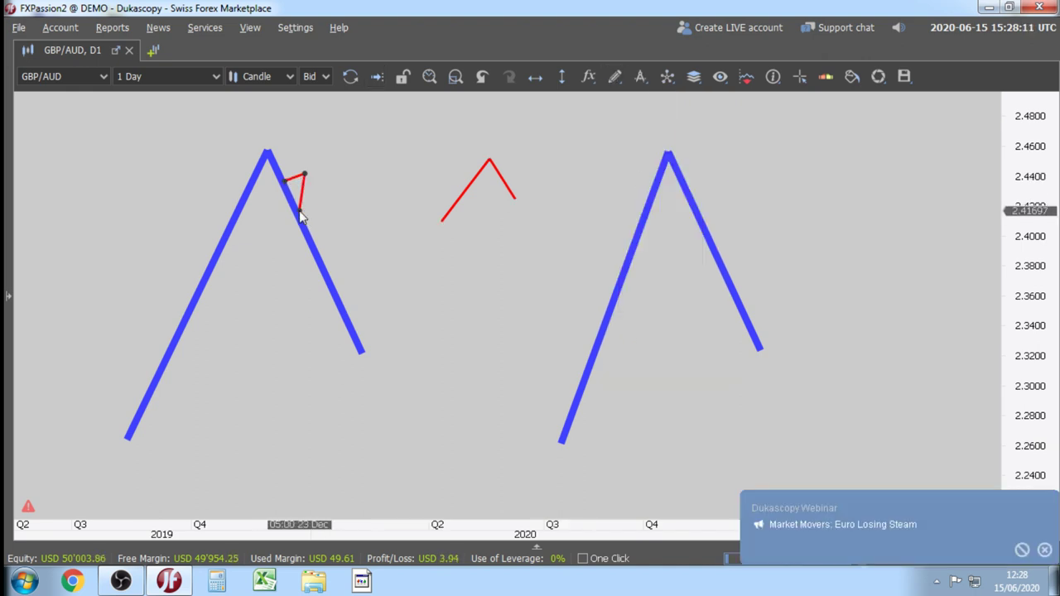
{"action": "left_click", "coordinate": [298, 211]}
{"action": "left_click", "coordinate": [317, 206]}
{"action": "left_click", "coordinate": [311, 238]}
{"action": "left_click", "coordinate": [335, 230]}
{"action": "left_click", "coordinate": [323, 265]}
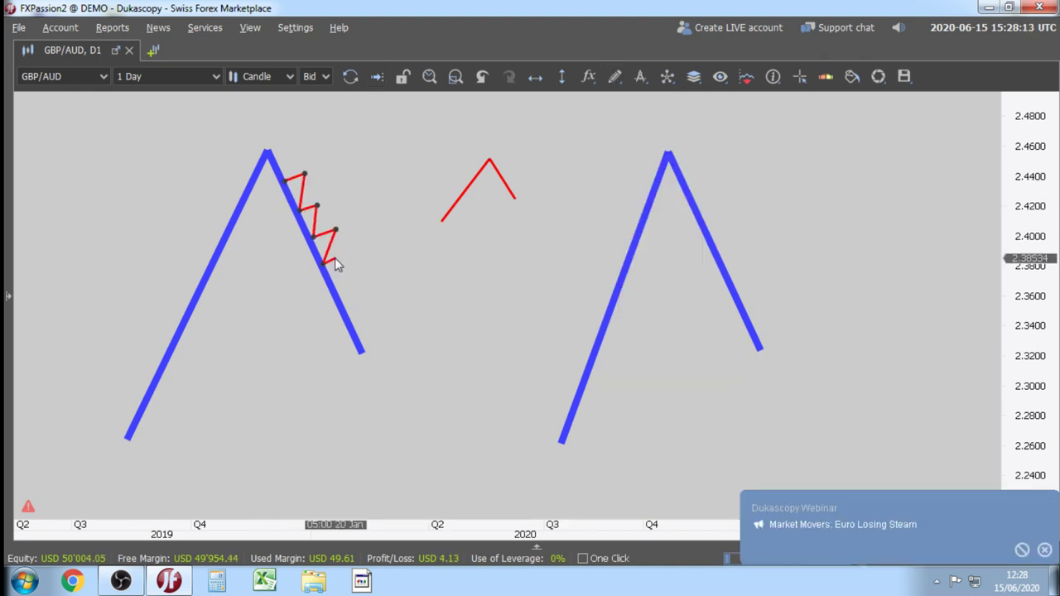
{"action": "left_click", "coordinate": [339, 257]}
{"action": "left_click", "coordinate": [338, 286]}
{"action": "left_click", "coordinate": [352, 279]}
{"action": "left_click", "coordinate": [348, 314]}
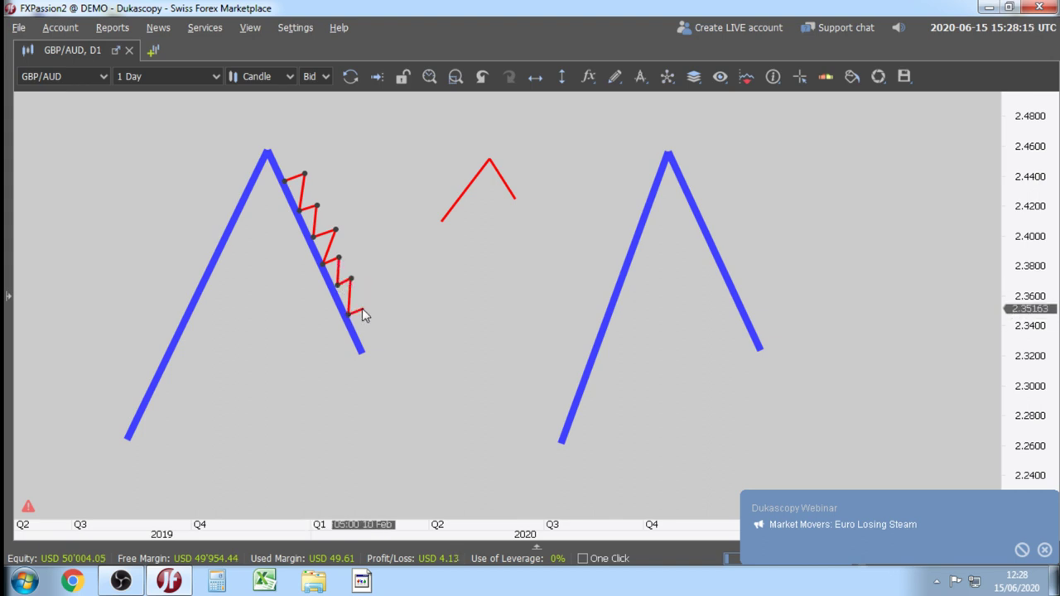
{"action": "left_click", "coordinate": [364, 308]}
{"action": "left_click", "coordinate": [364, 353]}
{"action": "left_click", "coordinate": [375, 335]}
{"action": "left_click", "coordinate": [385, 343]}
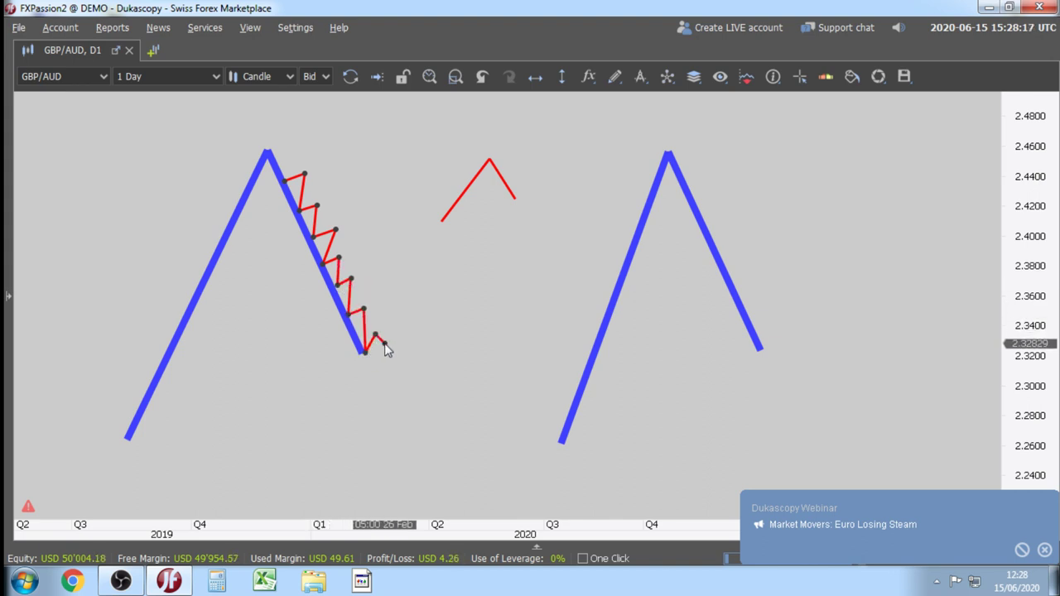
{"action": "double_click", "coordinate": [392, 325]}
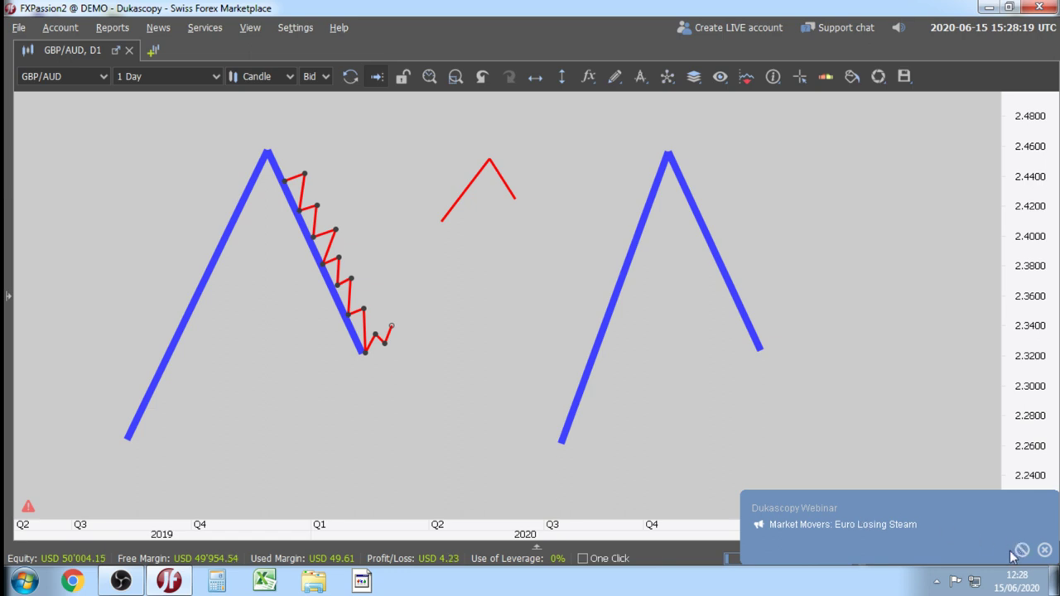
{"action": "left_click", "coordinate": [1043, 550]}
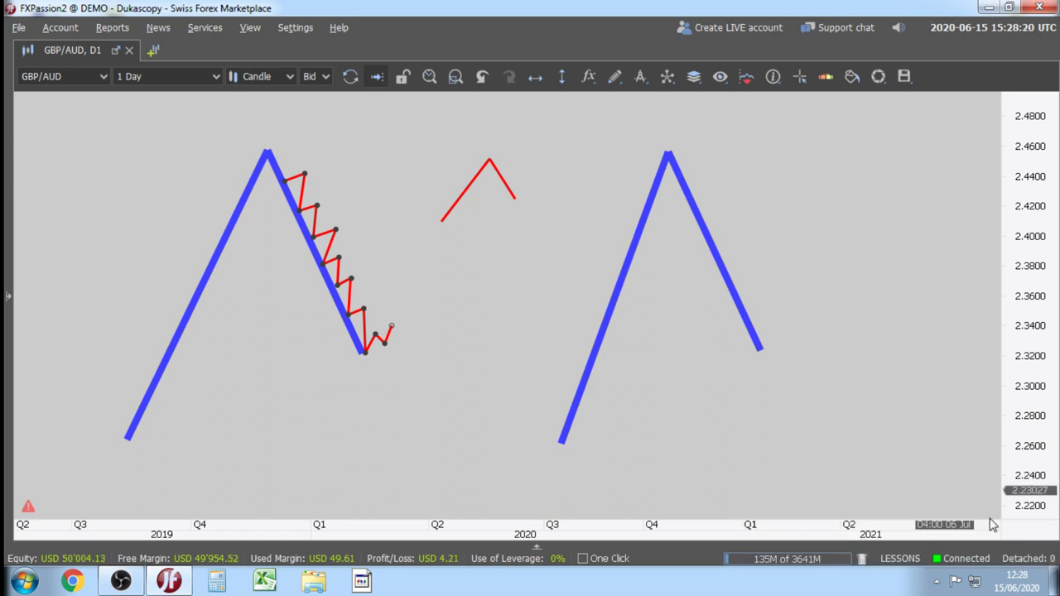
Clone the red zigzag onto the descending side of the second blue peak and delete the small red poly line between the peaks.
{"action": "right_click", "coordinate": [328, 235]}
{"action": "left_click", "coordinate": [420, 477]}
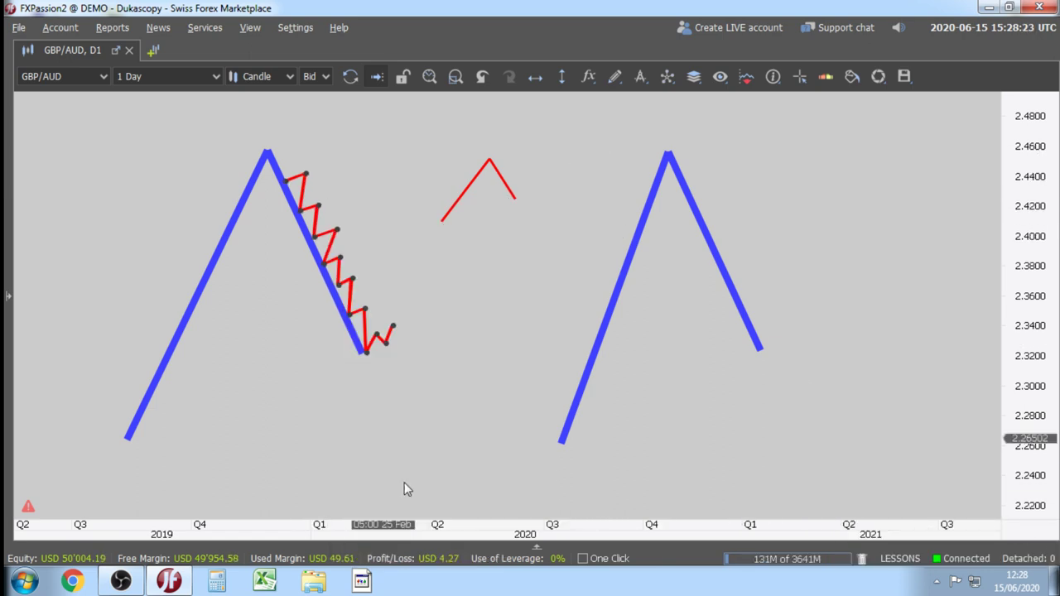
{"action": "left_click_drag", "start_coordinate": [342, 264], "coordinate": [734, 259]}
{"action": "left_click", "coordinate": [506, 199]}
{"action": "key", "text": "Delete"}
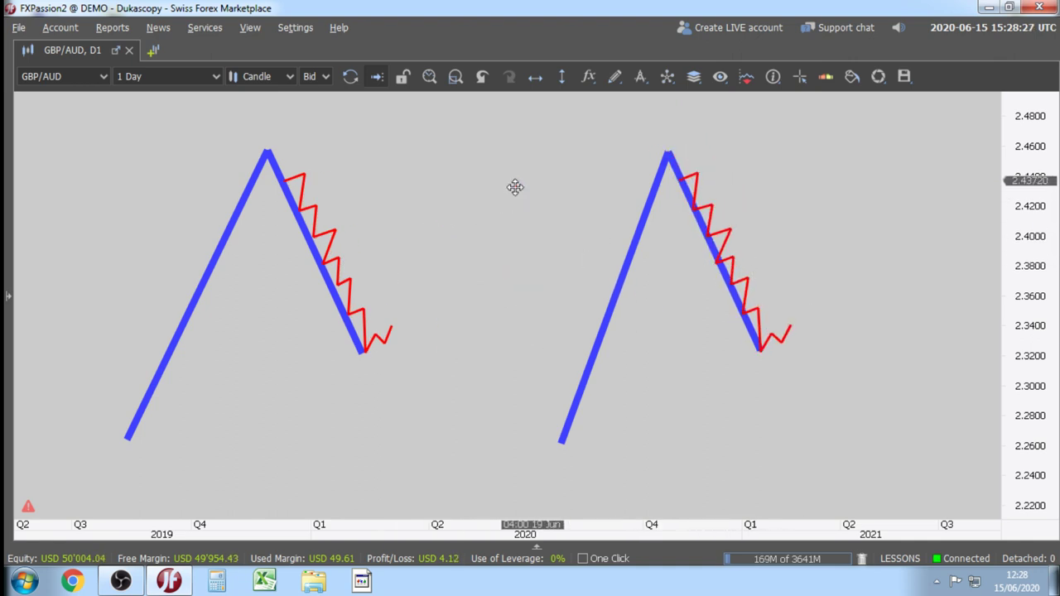
Extend the second peak's red zigzag with a short rising poly line, up to about 2.364.
{"action": "left_click", "coordinate": [621, 81]}
{"action": "left_click", "coordinate": [639, 170]}
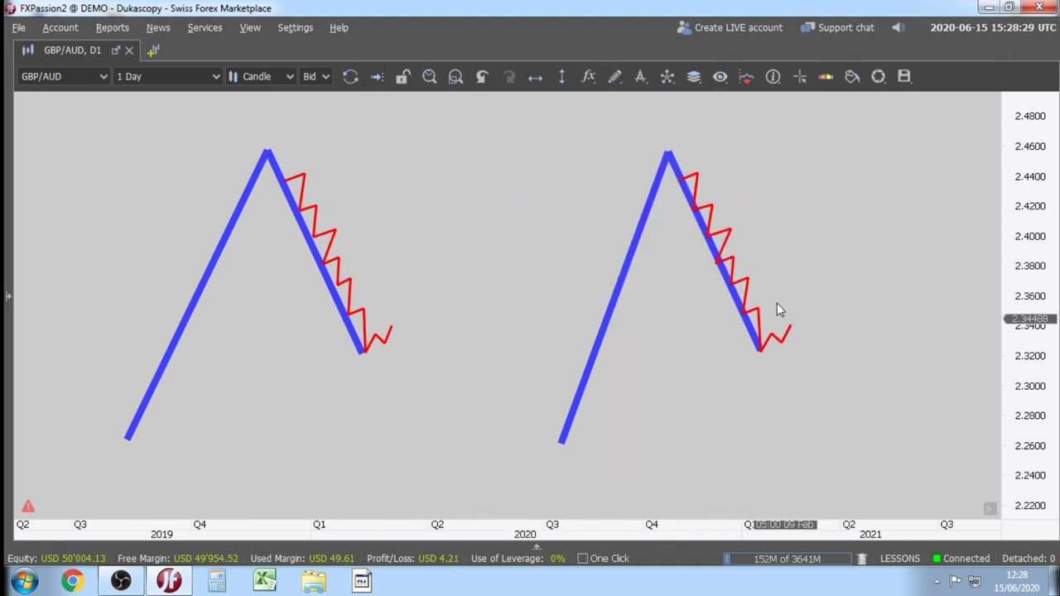
{"action": "left_click", "coordinate": [792, 328]}
{"action": "left_click", "coordinate": [800, 333]}
{"action": "left_click", "coordinate": [810, 301]}
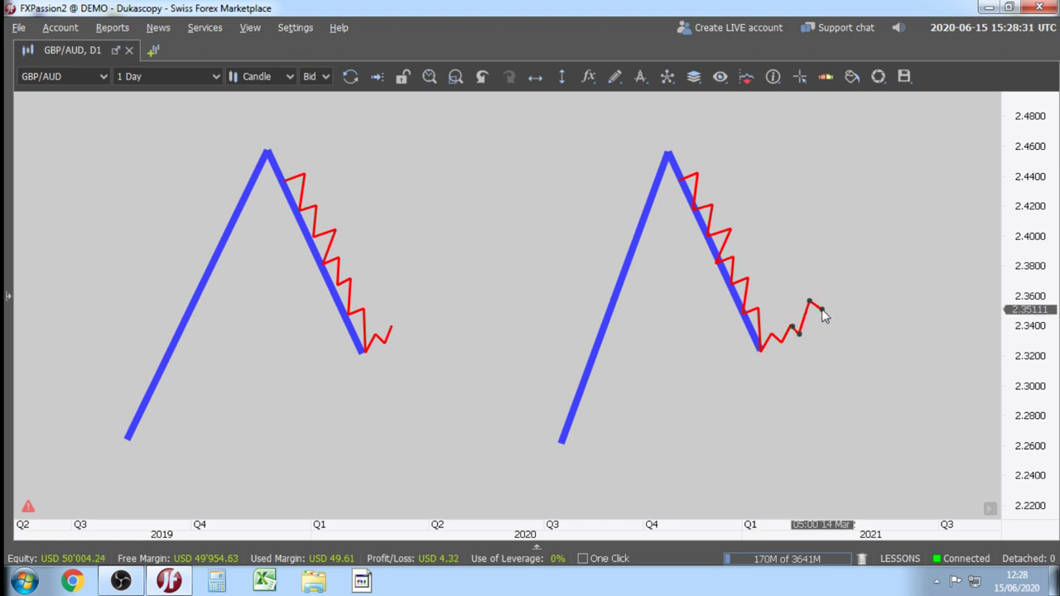
{"action": "left_click", "coordinate": [822, 308]}
{"action": "double_click", "coordinate": [826, 292]}
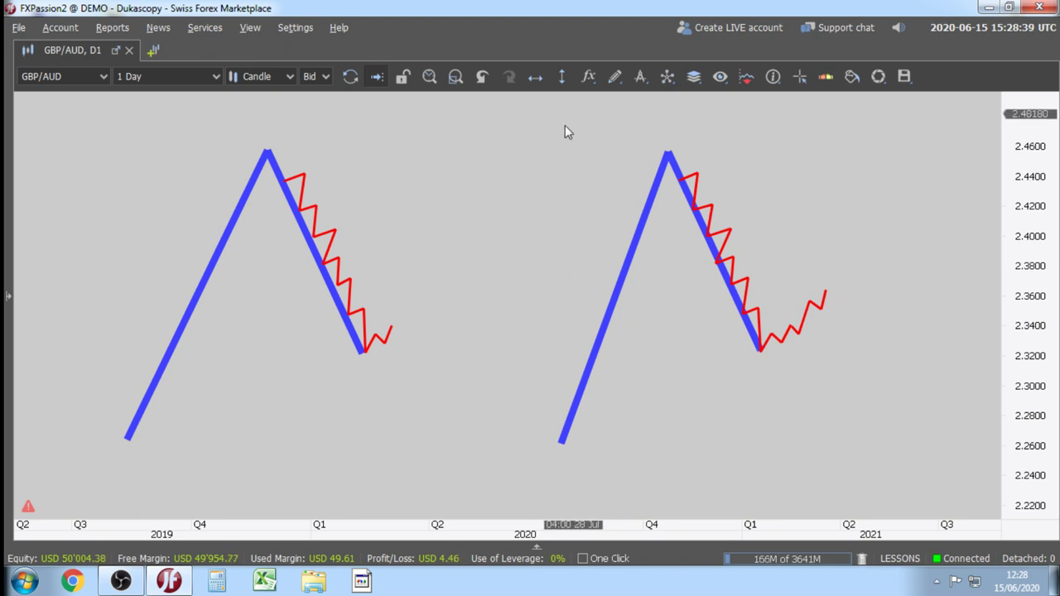
Place a vertical dividing line midway between the two blue peak patterns and delete it.
{"action": "left_click", "coordinate": [561, 76]}
{"action": "left_click", "coordinate": [509, 156]}
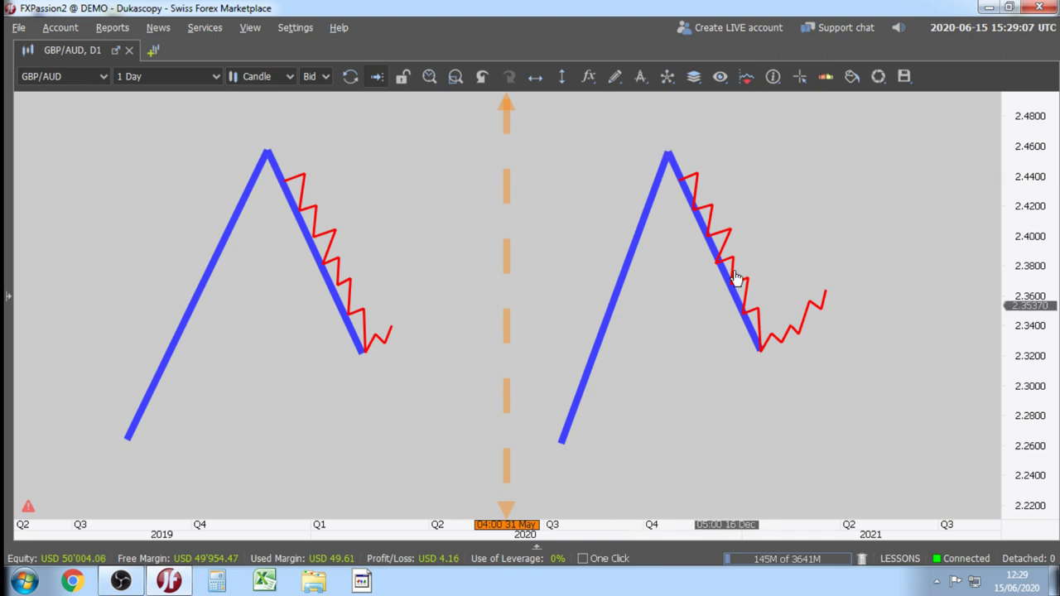
{"action": "left_click", "coordinate": [506, 364]}
{"action": "key", "text": "Delete"}
Delete the thick orange line and the blue zigzag drawn in the empty area beyond the latest GBP/AUD candles.
{"action": "left_click_drag", "start_coordinate": [462, 437], "coordinate": [710, 251]}
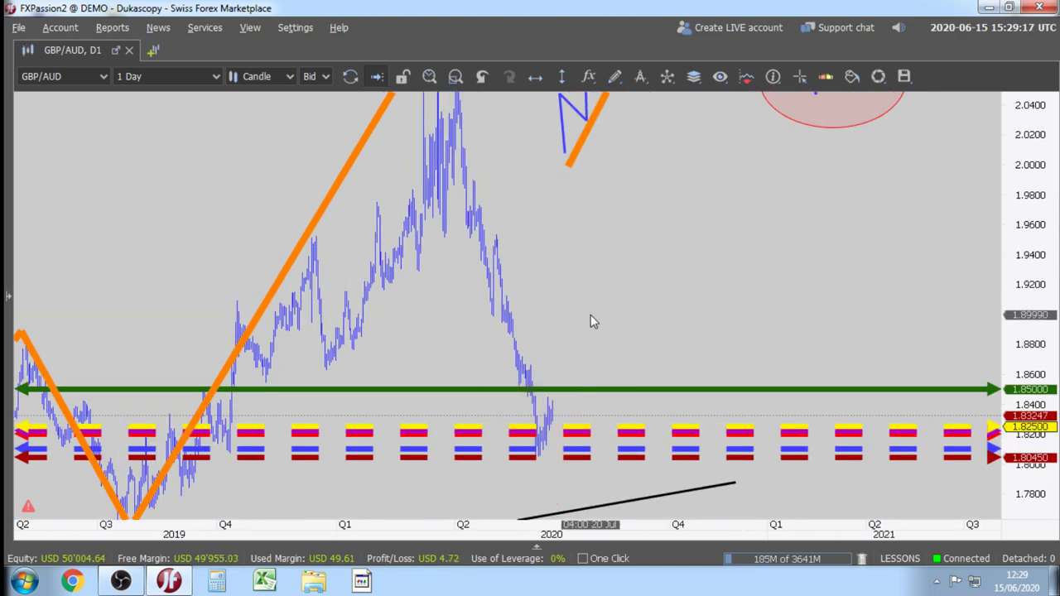
{"action": "scroll", "coordinate": [590, 315], "scroll_direction": "up", "scroll_amount": 5}
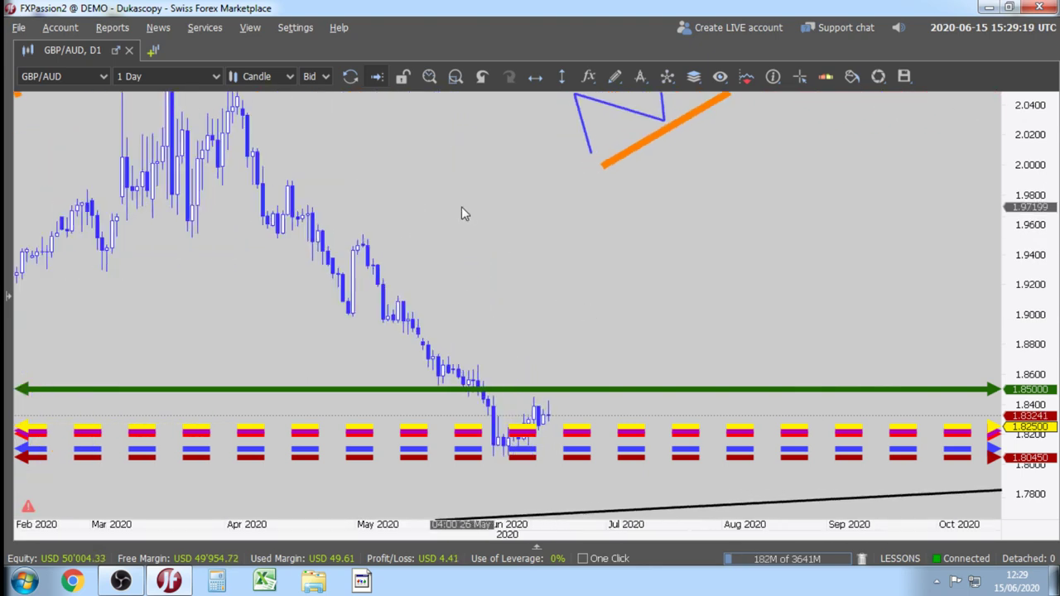
{"action": "left_click_drag", "start_coordinate": [461, 208], "coordinate": [677, 248]}
{"action": "left_click", "coordinate": [817, 242]}
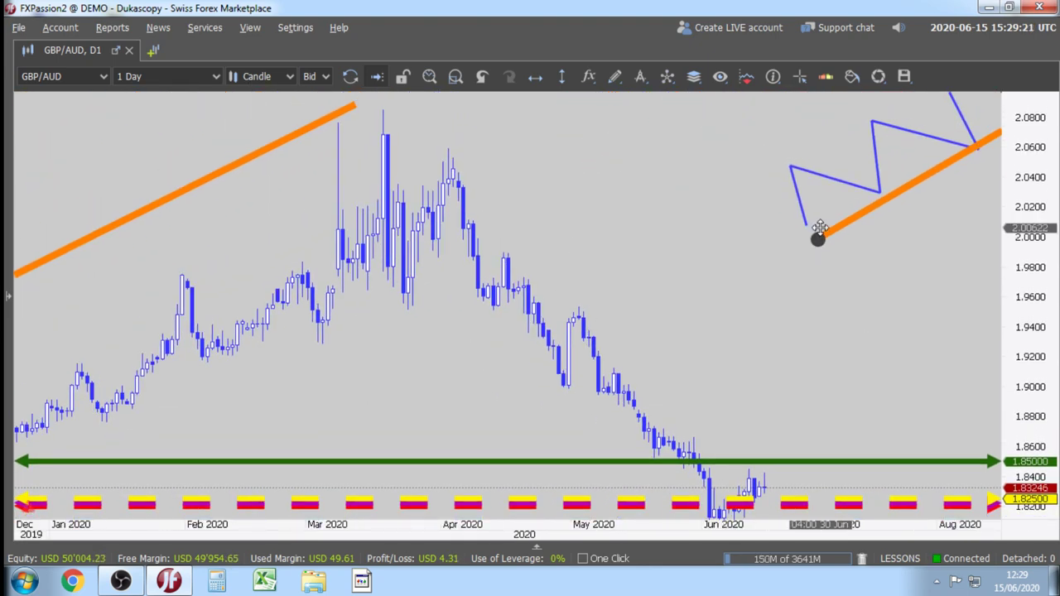
{"action": "key", "text": "Delete"}
{"action": "left_click", "coordinate": [840, 190]}
{"action": "key", "text": "Delete"}
Move the end point of the orange uptrend poly line to just above the highest March 2020 candle.
{"action": "left_click_drag", "start_coordinate": [799, 290], "coordinate": [673, 327]}
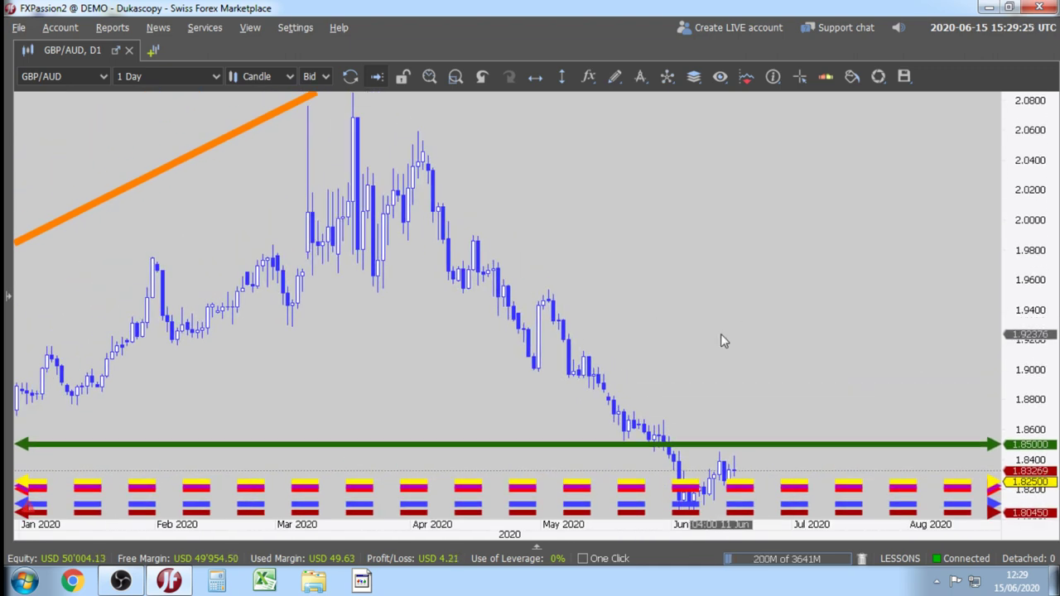
{"action": "scroll", "coordinate": [721, 338], "scroll_direction": "down", "scroll_amount": 4}
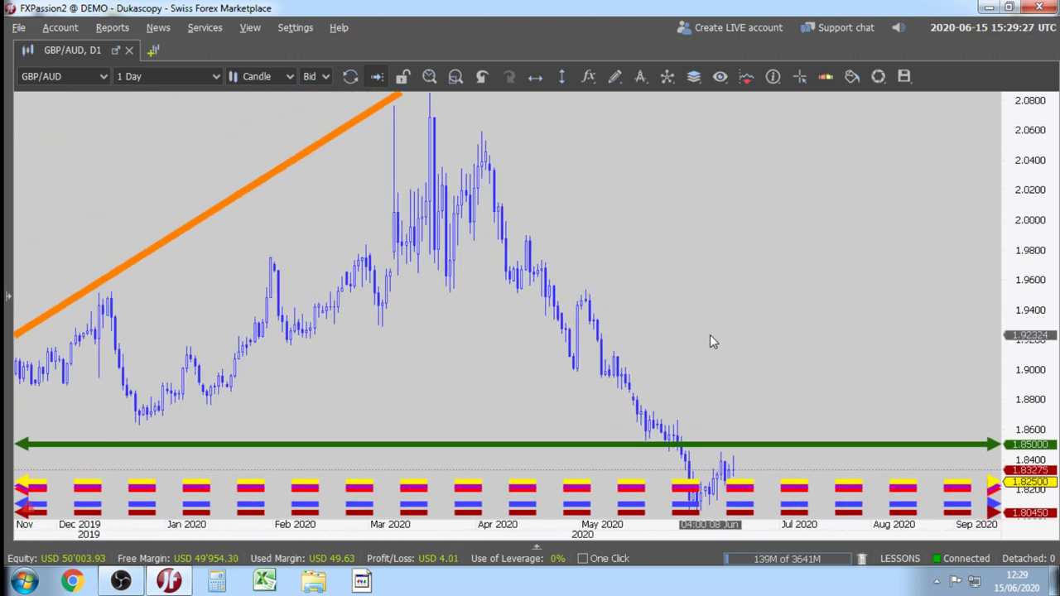
{"action": "scroll", "coordinate": [710, 338], "scroll_direction": "up", "scroll_amount": 2}
{"action": "left_click_drag", "start_coordinate": [650, 264], "coordinate": [611, 351]}
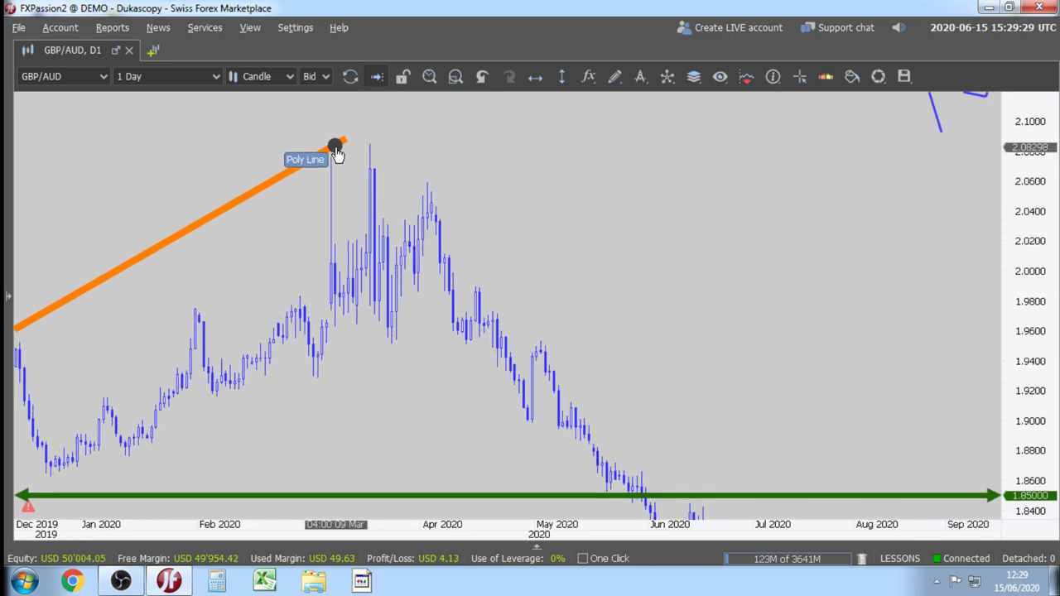
{"action": "left_click_drag", "start_coordinate": [335, 148], "coordinate": [365, 135]}
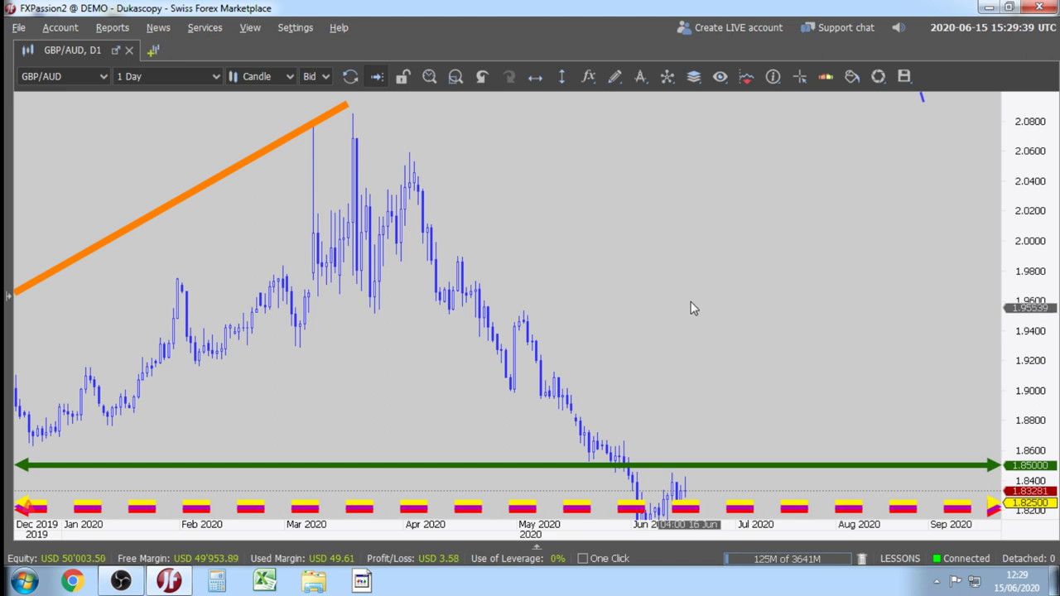
Draw an orange poly line through the swing lows and highs of the decline, from the March 2020 high to about 1.825.
{"action": "left_click_drag", "start_coordinate": [632, 280], "coordinate": [673, 276]}
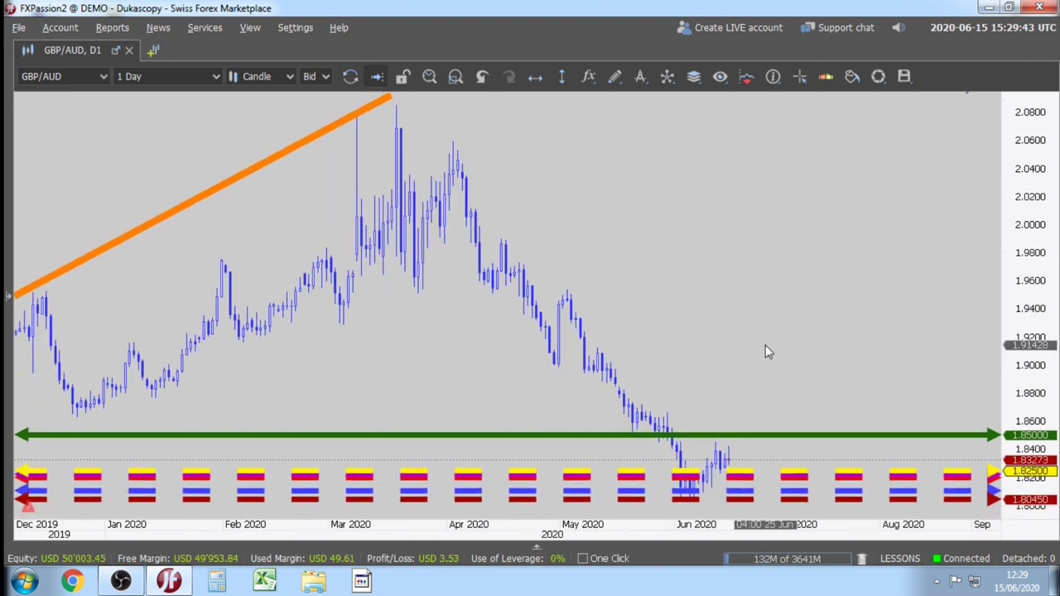
{"action": "scroll", "coordinate": [765, 342], "scroll_direction": "up", "scroll_amount": 1}
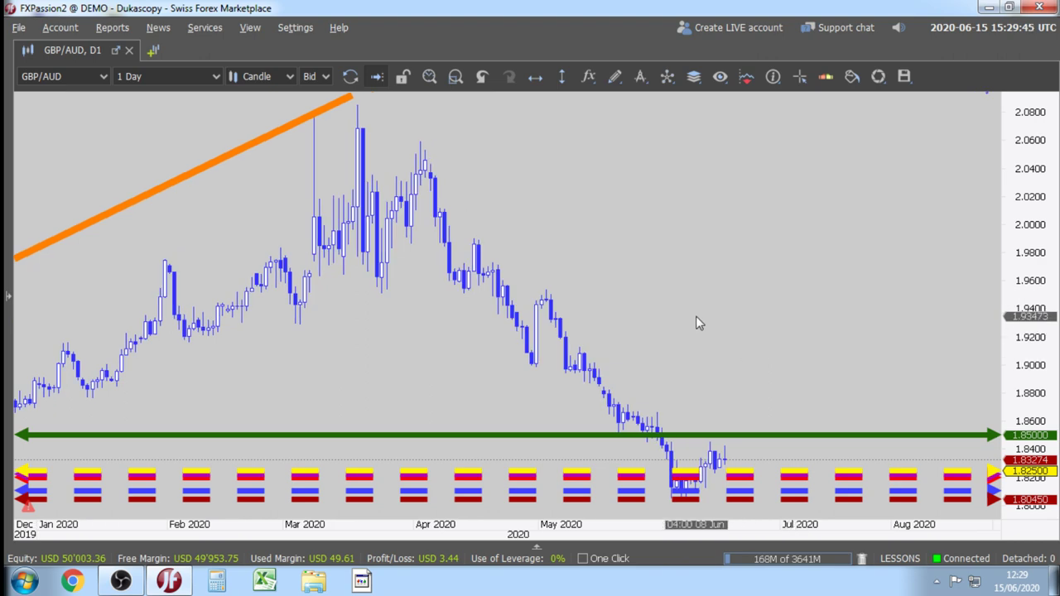
{"action": "left_click_drag", "start_coordinate": [637, 285], "coordinate": [691, 262]}
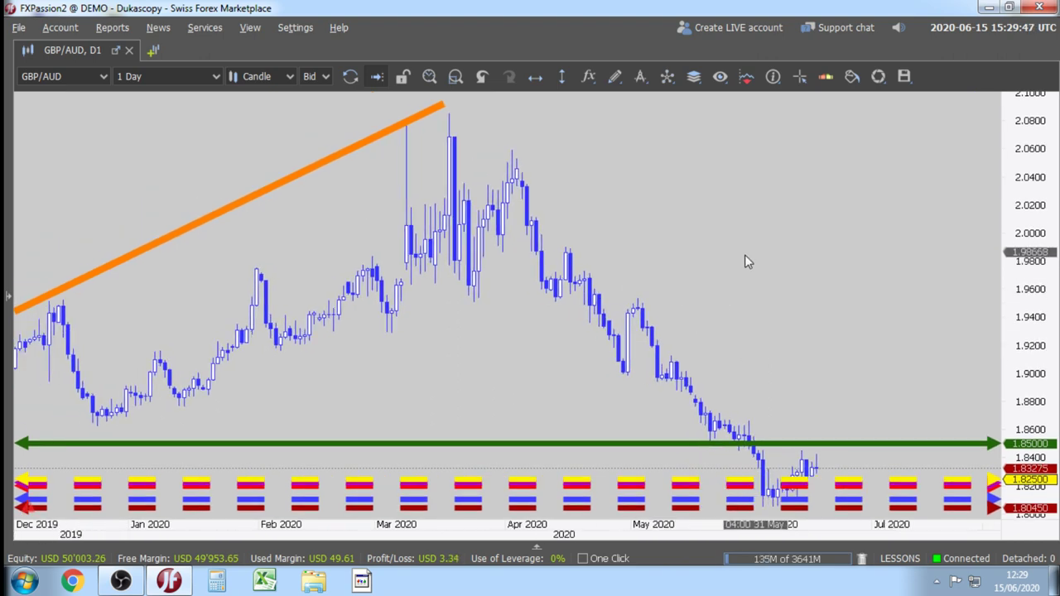
{"action": "left_click", "coordinate": [615, 76]}
{"action": "left_click", "coordinate": [638, 104]}
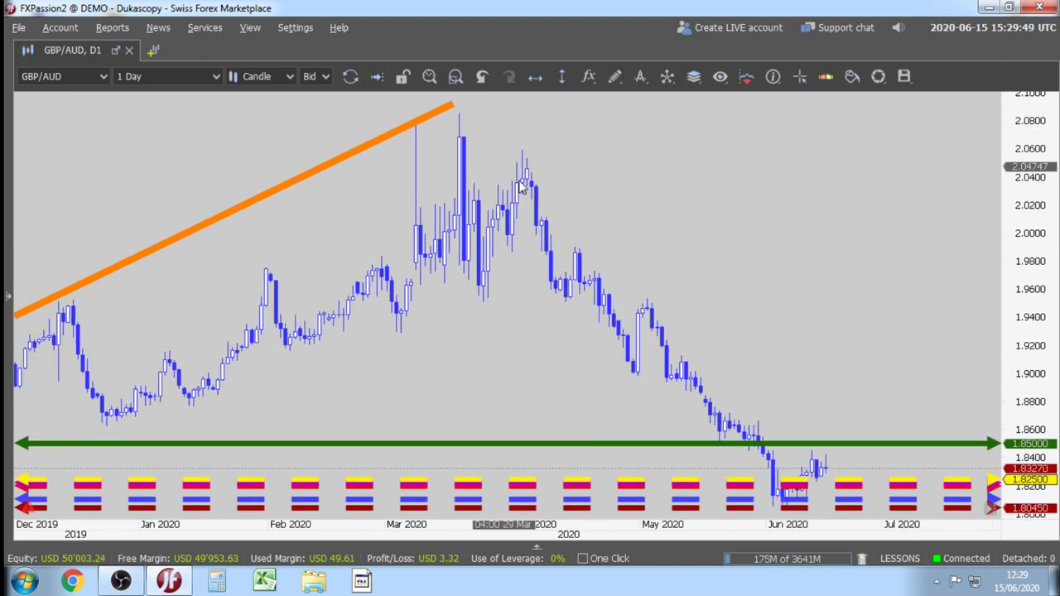
{"action": "left_click", "coordinate": [457, 110]}
{"action": "left_click", "coordinate": [484, 303]}
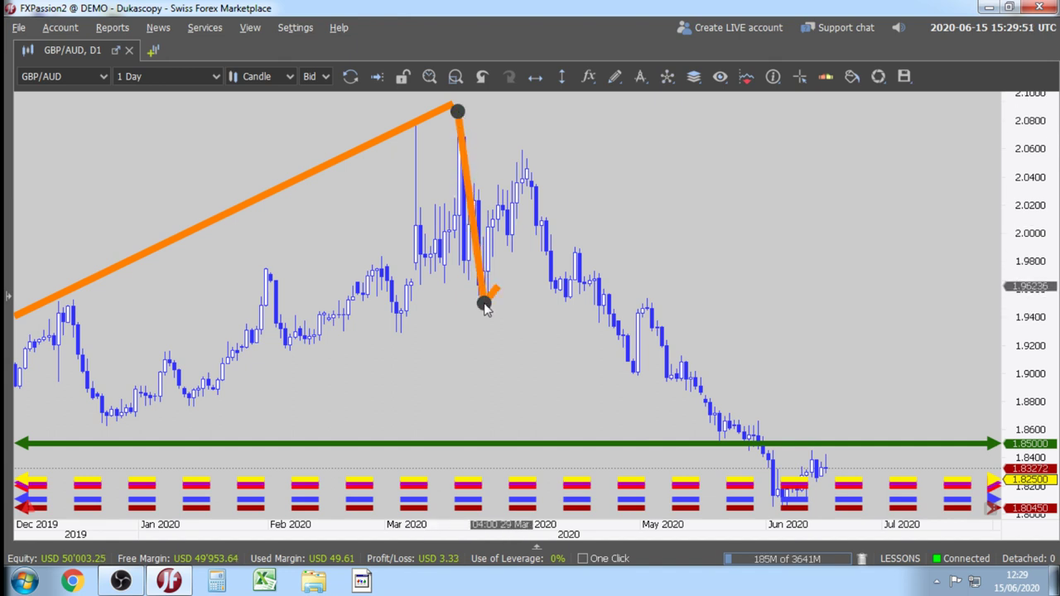
{"action": "left_click", "coordinate": [523, 148]}
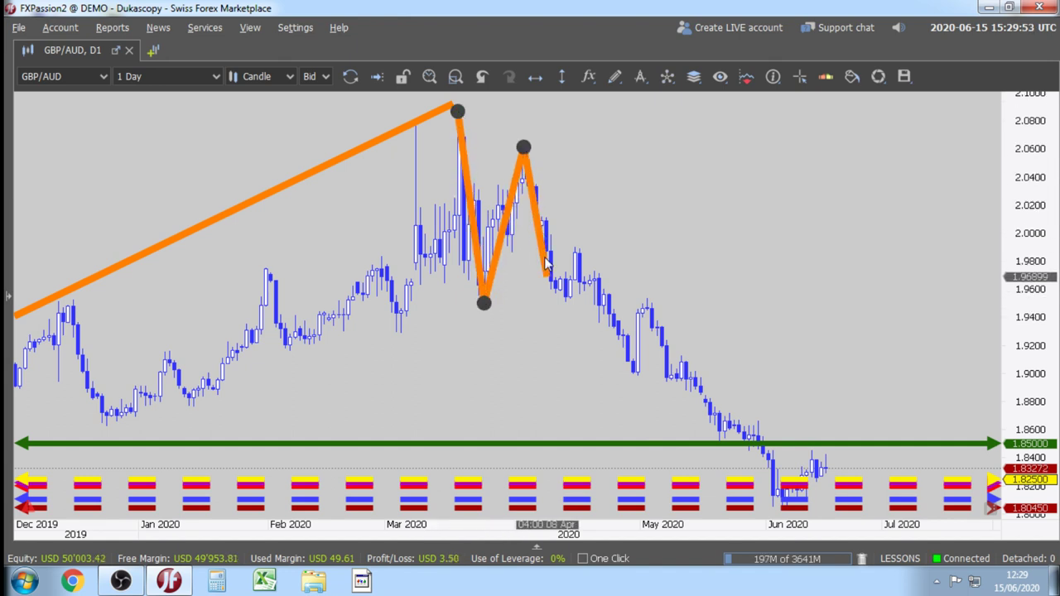
{"action": "left_click", "coordinate": [559, 300]}
{"action": "left_click", "coordinate": [571, 244]}
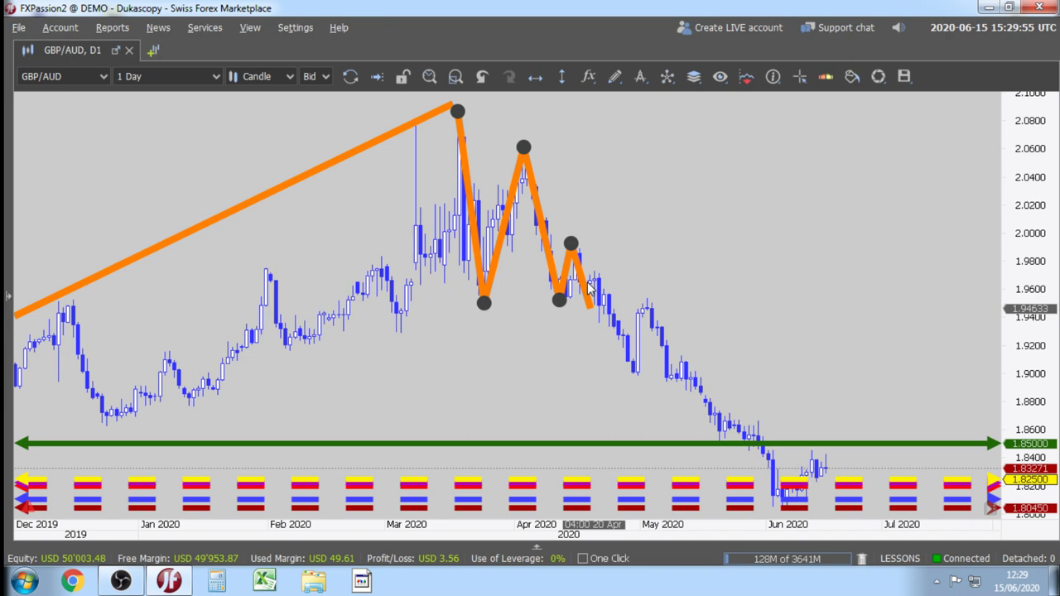
{"action": "left_click", "coordinate": [630, 377]}
{"action": "left_click", "coordinate": [643, 293]}
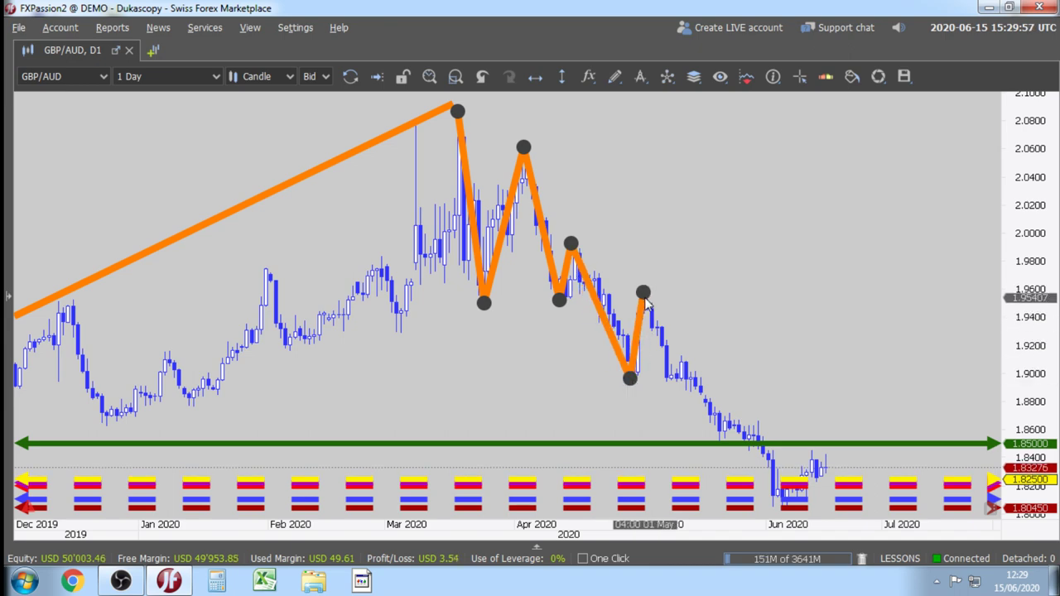
{"action": "double_click", "coordinate": [756, 477]}
Move the last point of the orange downtrend poly line to about 1.845, just below the green 1.85000 line.
{"action": "left_click_drag", "start_coordinate": [630, 411], "coordinate": [557, 314]}
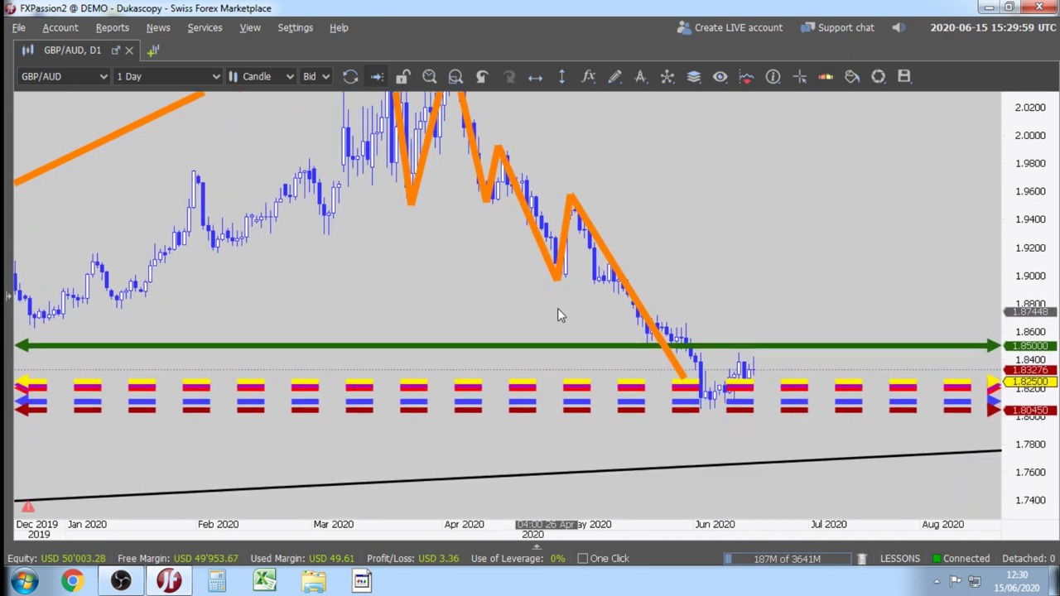
{"action": "scroll", "coordinate": [686, 264], "scroll_direction": "up", "scroll_amount": 2}
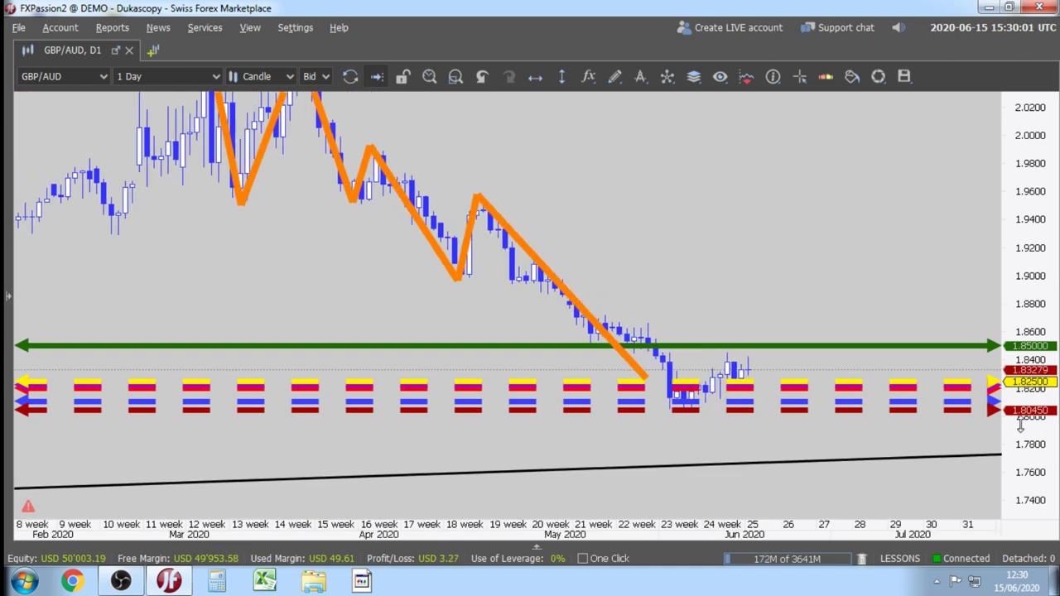
{"action": "left_click_drag", "start_coordinate": [1021, 424], "coordinate": [1020, 365]}
{"action": "left_click_drag", "start_coordinate": [762, 310], "coordinate": [709, 248]}
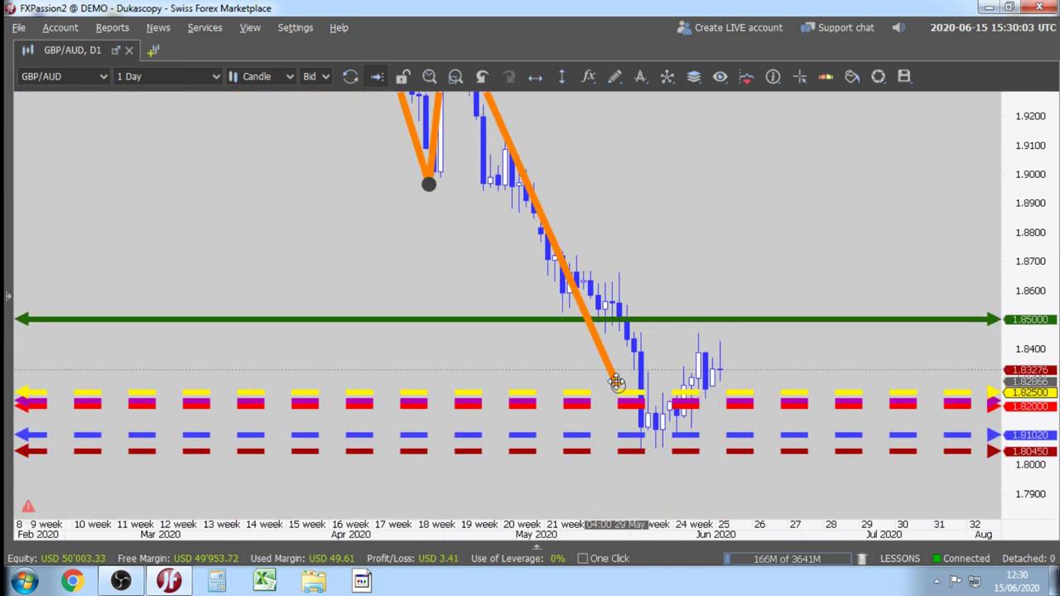
{"action": "left_click_drag", "start_coordinate": [616, 382], "coordinate": [605, 334]}
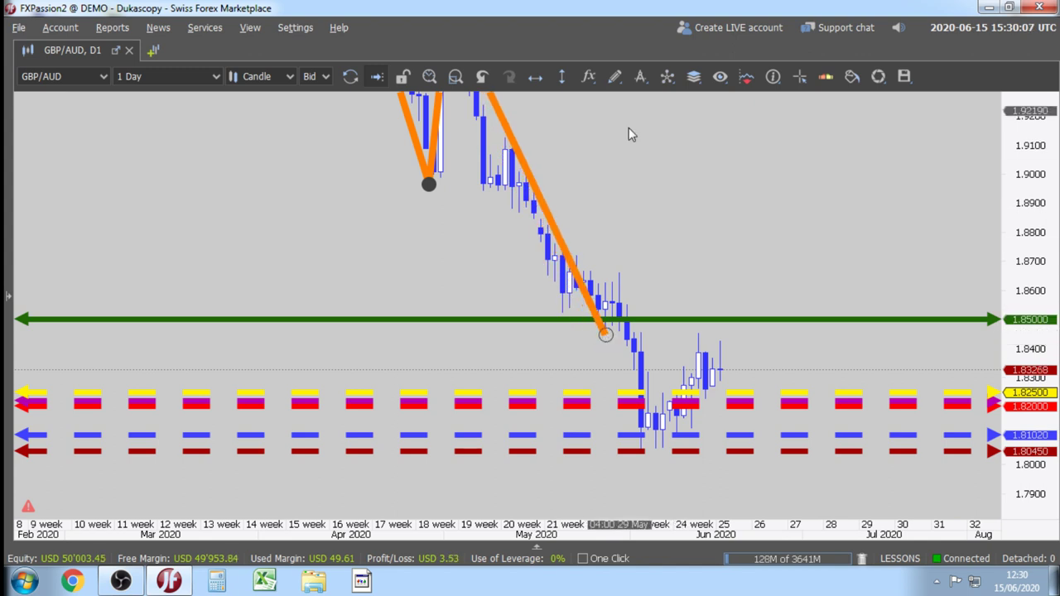
Draw an orange poly line from the downtrend's end at about 1.845 up to about 1.867 and down to about 1.804.
{"action": "left_click", "coordinate": [614, 76]}
{"action": "left_click", "coordinate": [646, 170]}
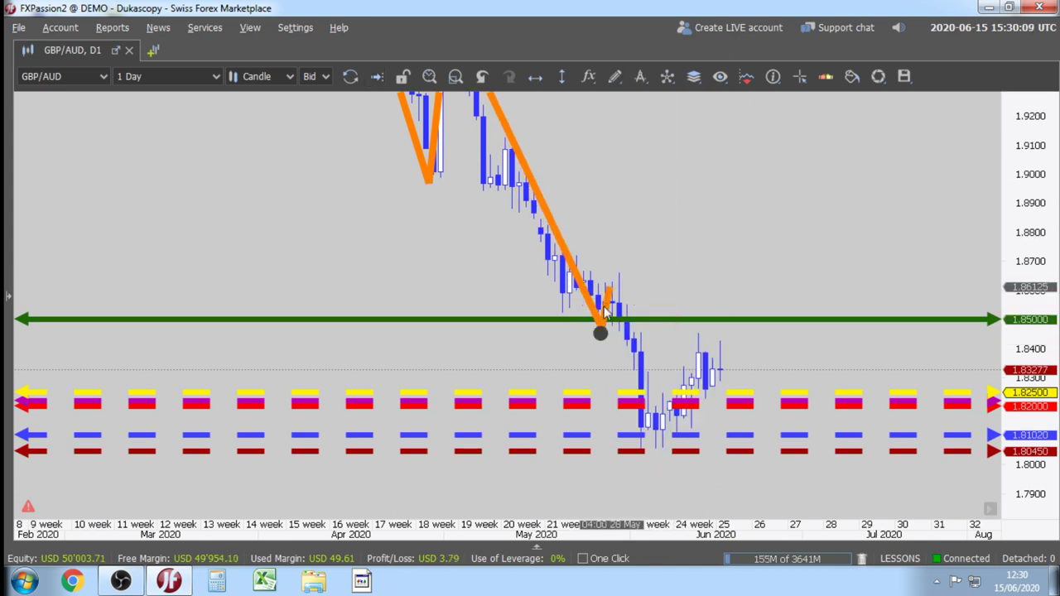
{"action": "left_click", "coordinate": [619, 270]}
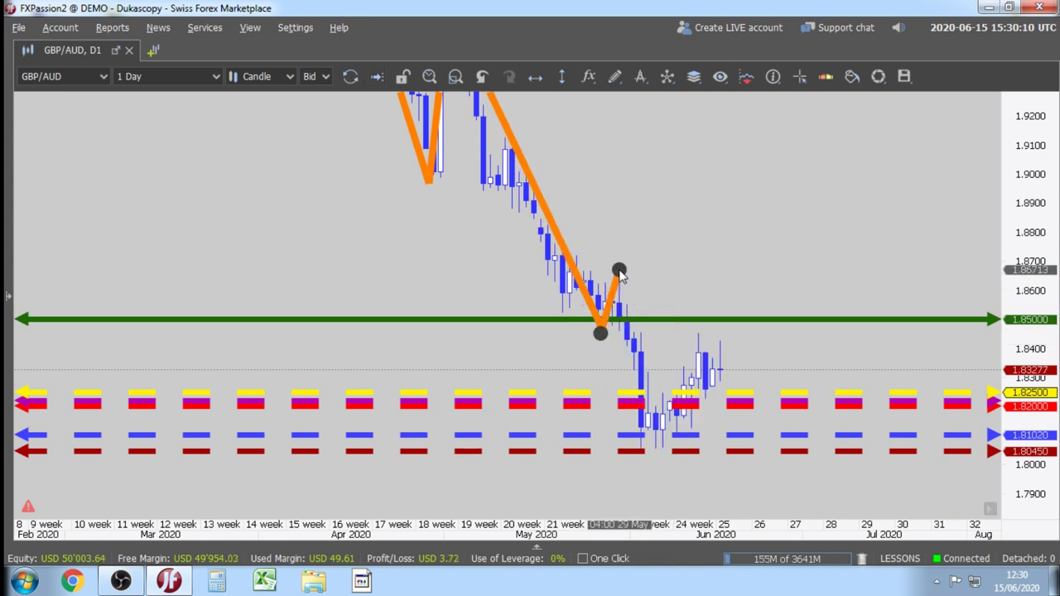
{"action": "double_click", "coordinate": [642, 453]}
Change the colour of both poly lines tracing the decline, the long one and the short final one, to red.
{"action": "right_click", "coordinate": [558, 243]}
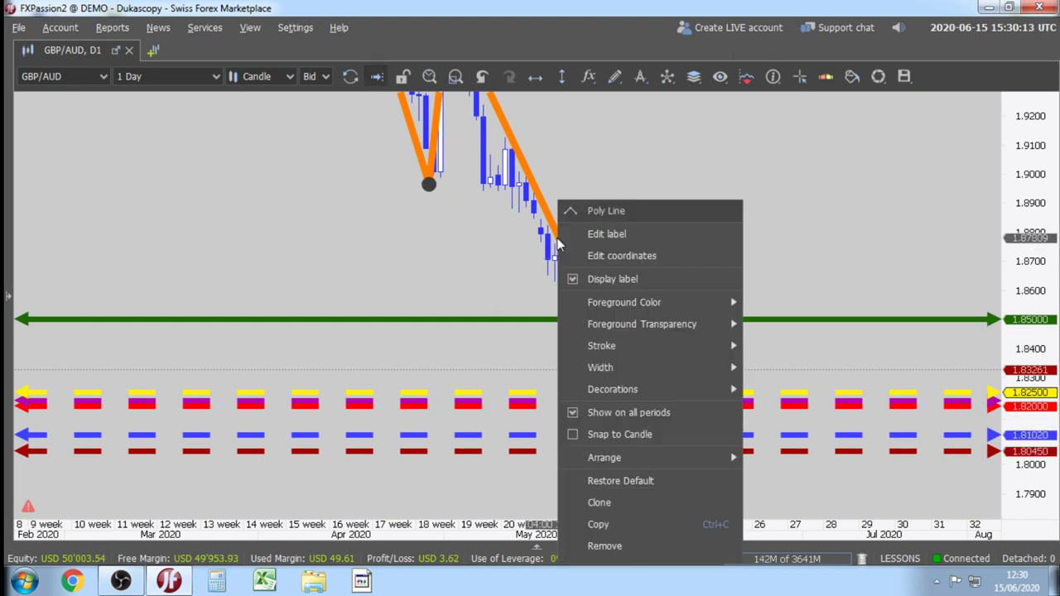
{"action": "mouse_move", "coordinate": [719, 303]}
{"action": "left_click", "coordinate": [793, 375]}
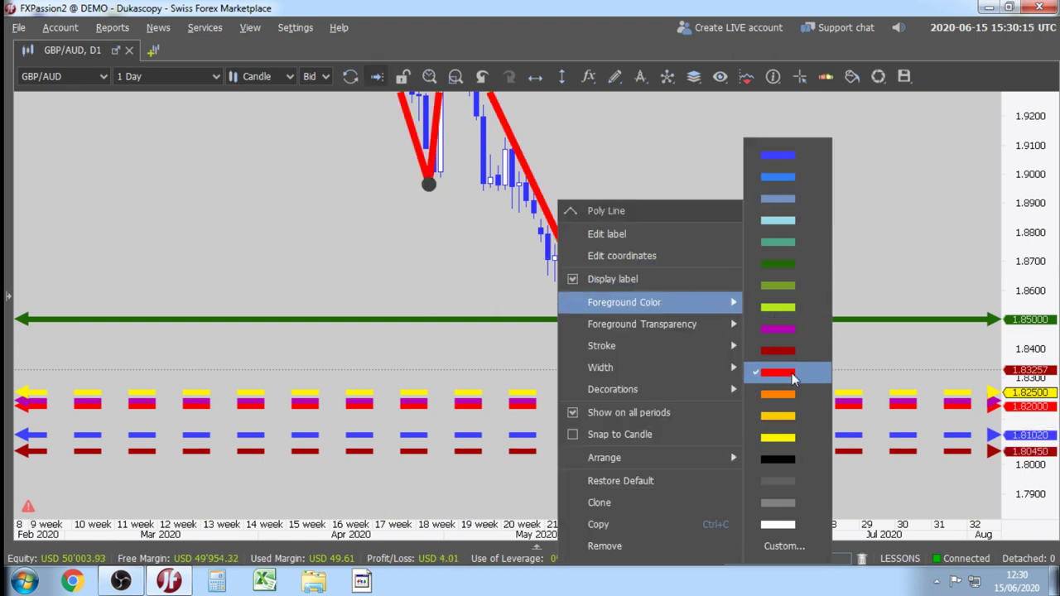
{"action": "left_click", "coordinate": [792, 374]}
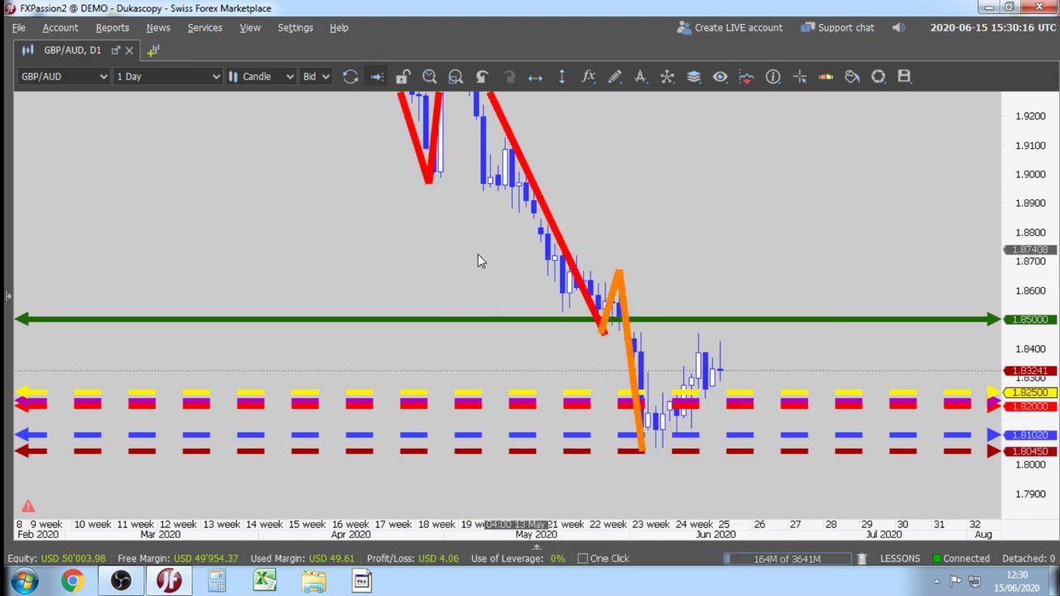
{"action": "right_click", "coordinate": [622, 296]}
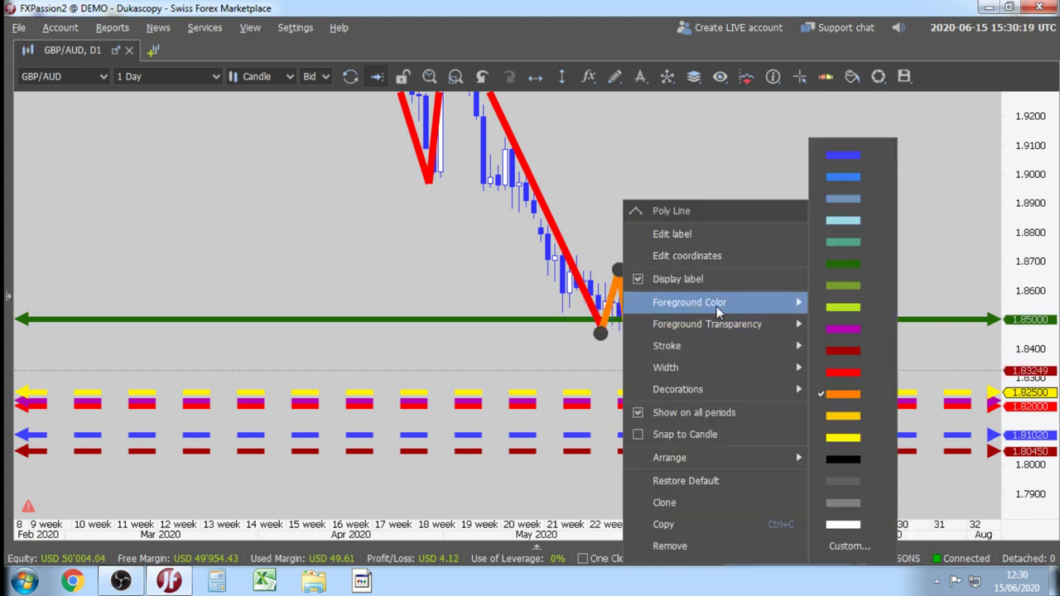
{"action": "mouse_move", "coordinate": [756, 327]}
{"action": "left_click", "coordinate": [848, 373]}
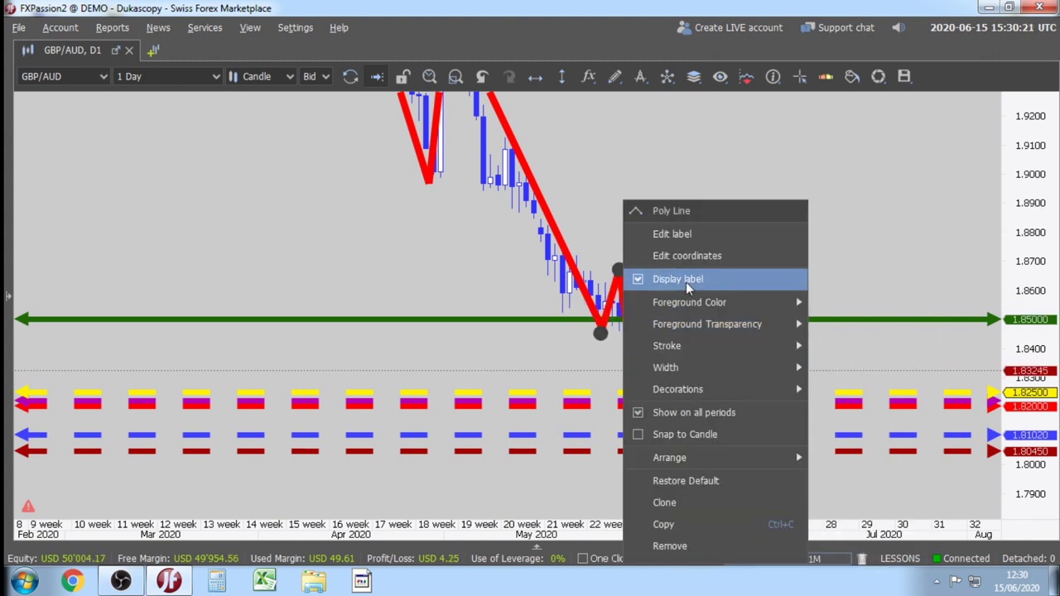
{"action": "left_click", "coordinate": [575, 195]}
Give the long red downtrend poly line a thinner width and set its foreground transparency to 50%.
{"action": "scroll", "coordinate": [734, 221], "scroll_direction": "up", "scroll_amount": 5}
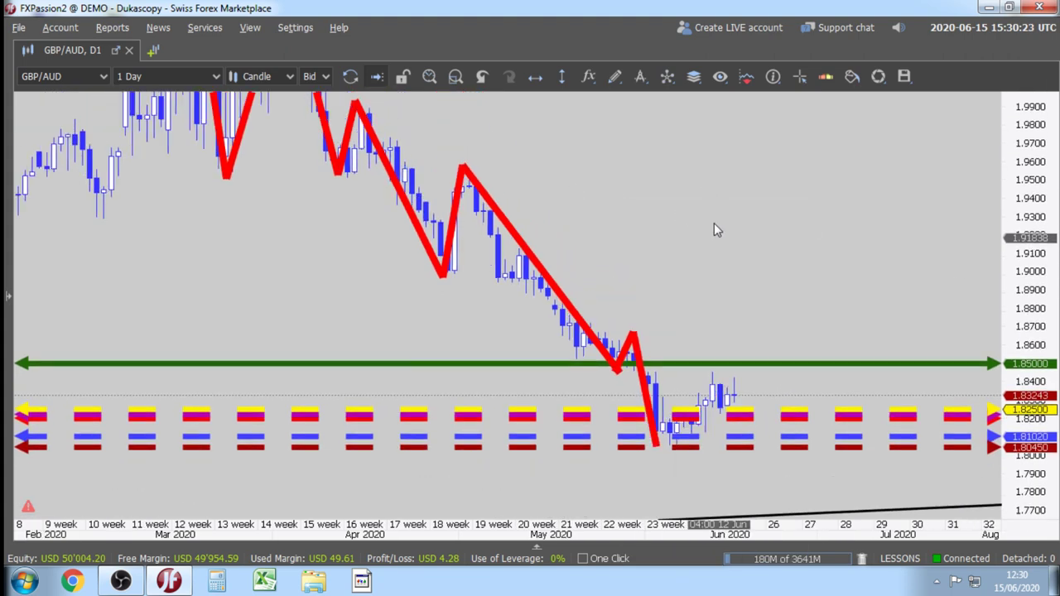
{"action": "scroll", "coordinate": [764, 337], "scroll_direction": "up", "scroll_amount": 3}
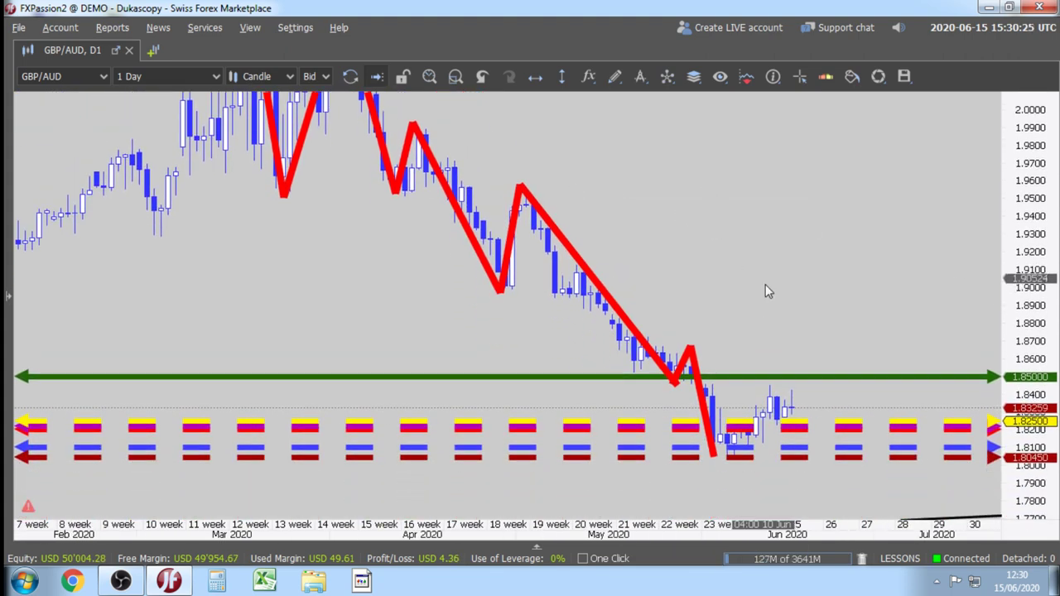
{"action": "left_click_drag", "start_coordinate": [623, 288], "coordinate": [591, 194]}
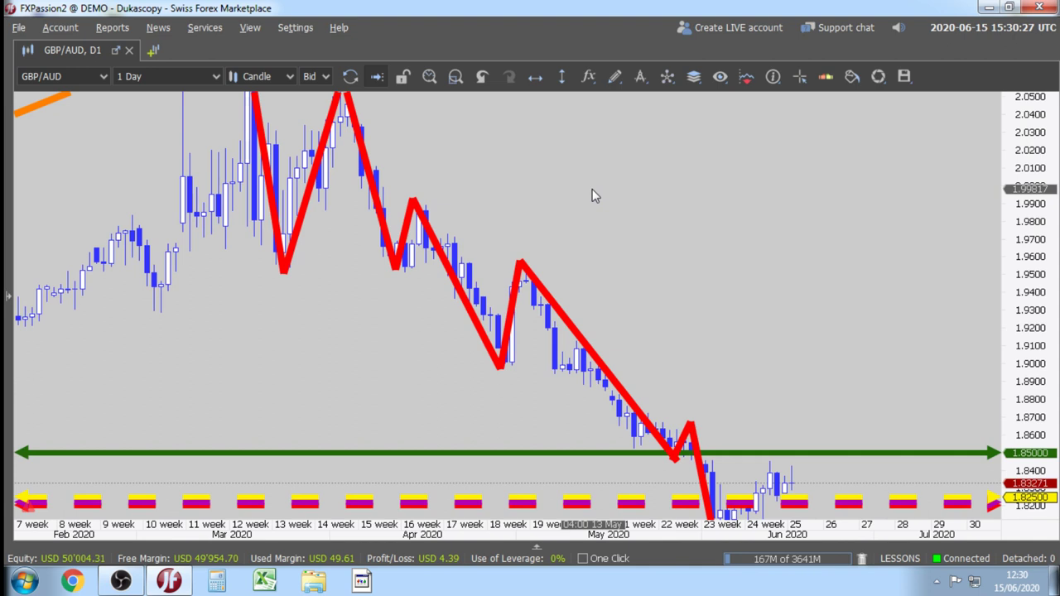
{"action": "left_click", "coordinate": [557, 311]}
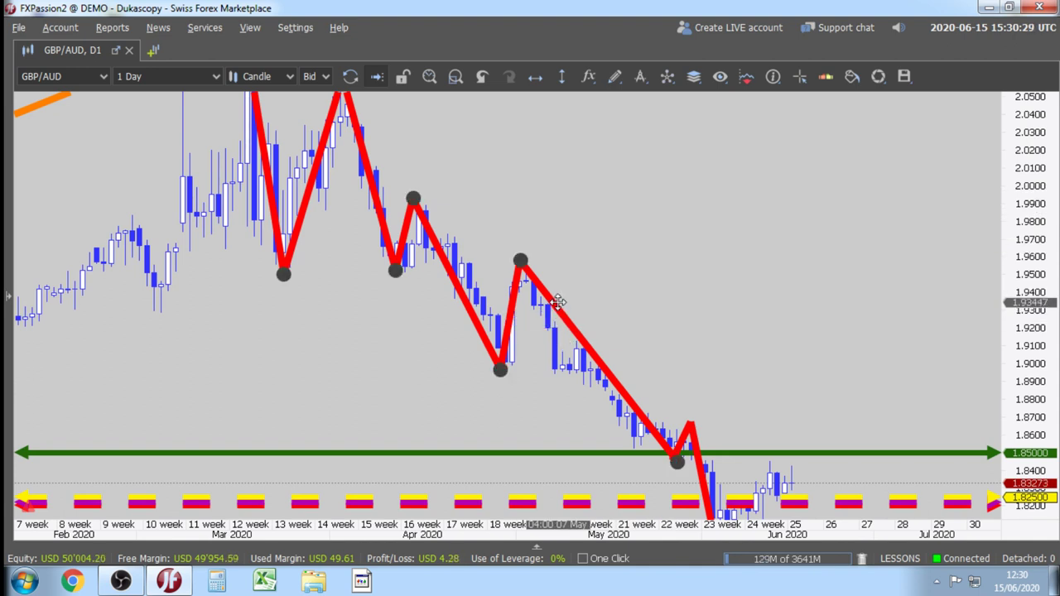
{"action": "right_click", "coordinate": [559, 302]}
{"action": "mouse_move", "coordinate": [653, 328]}
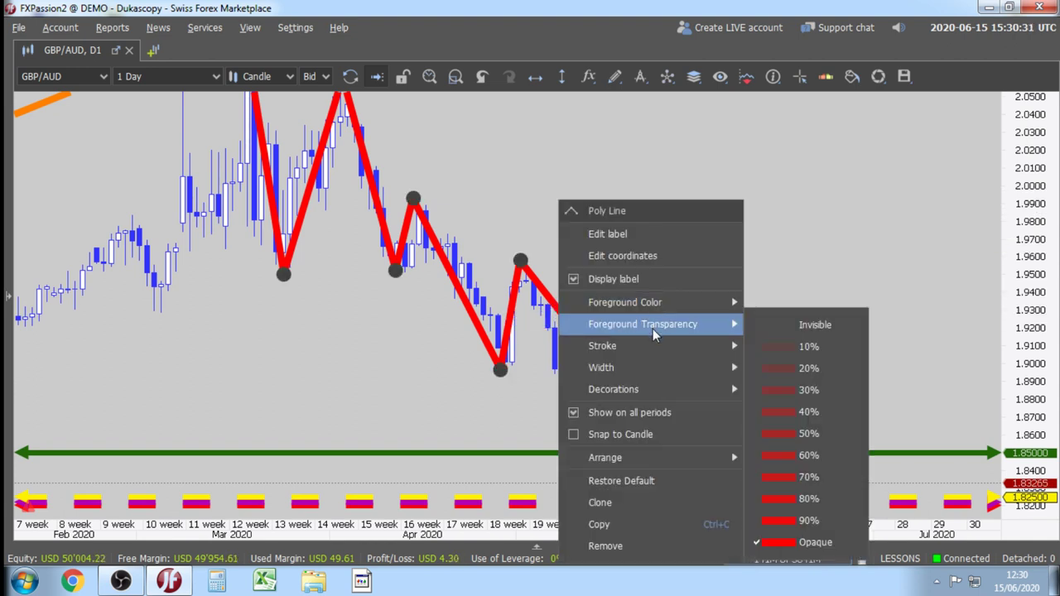
{"action": "mouse_move", "coordinate": [725, 368]}
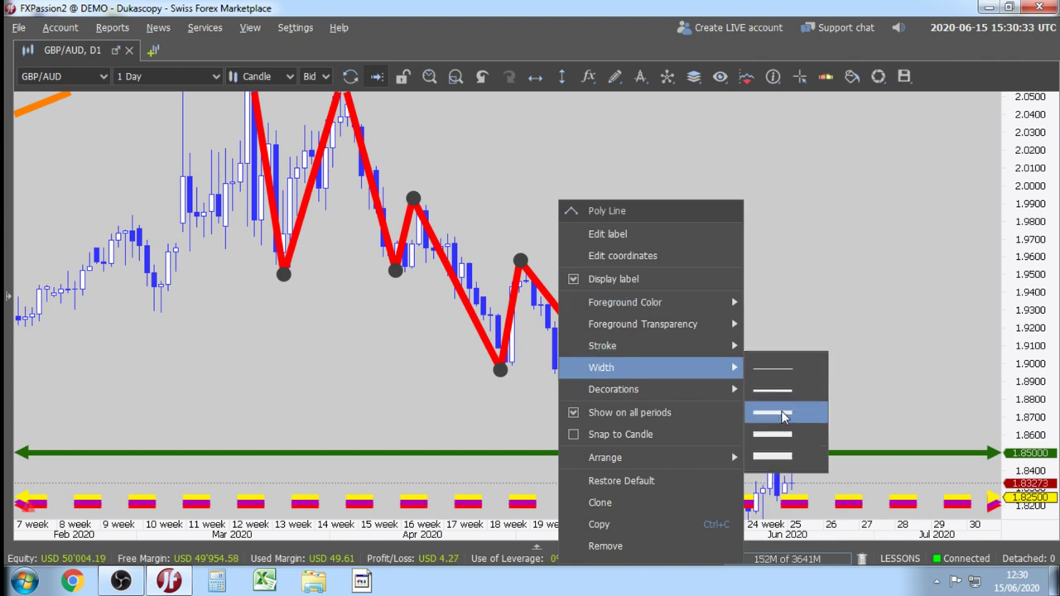
{"action": "mouse_move", "coordinate": [705, 323]}
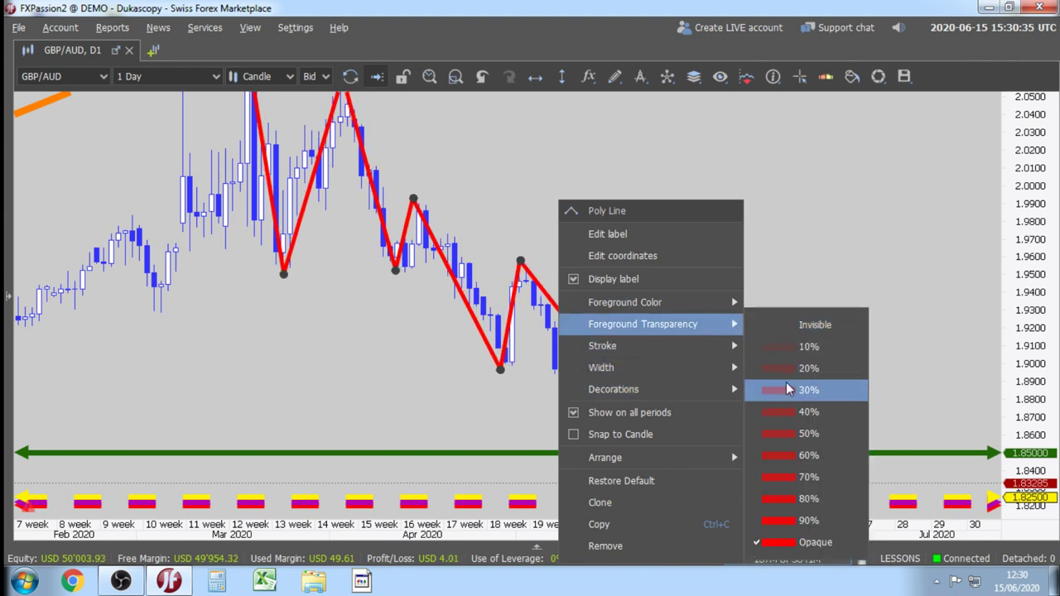
{"action": "left_click", "coordinate": [787, 433]}
Set the short final red poly line's foreground transparency to 50% and give it a thinner width, matching the long downtrend line.
{"action": "left_click_drag", "start_coordinate": [820, 282], "coordinate": [763, 266]}
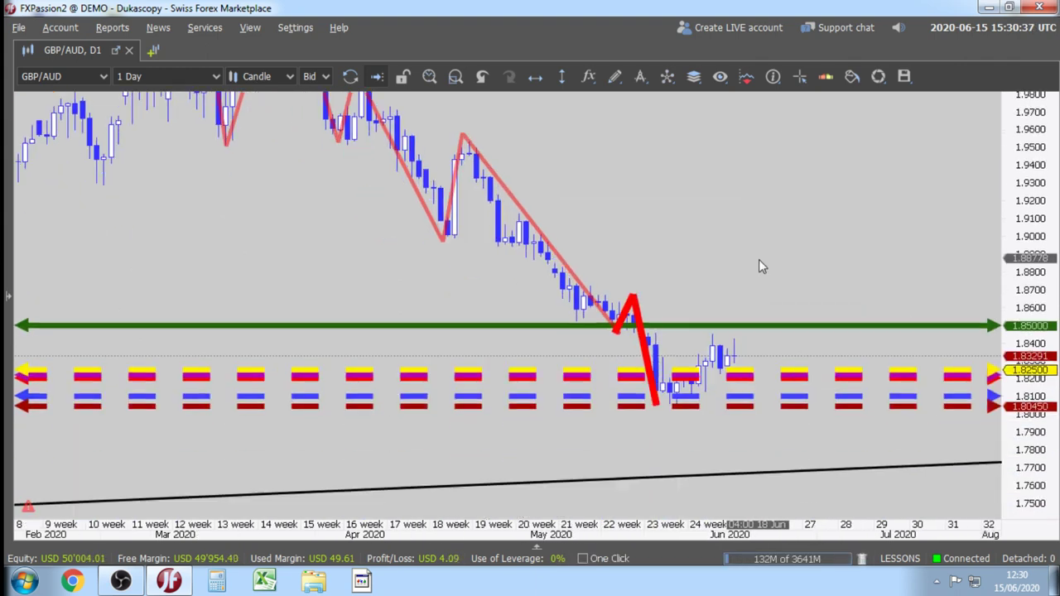
{"action": "left_click", "coordinate": [643, 344]}
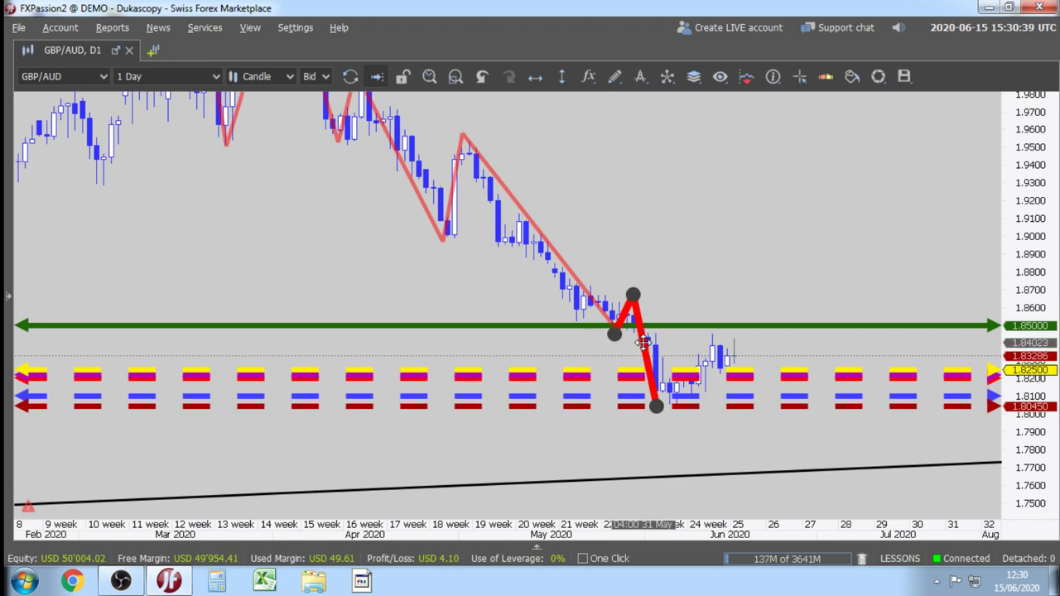
{"action": "right_click", "coordinate": [644, 344]}
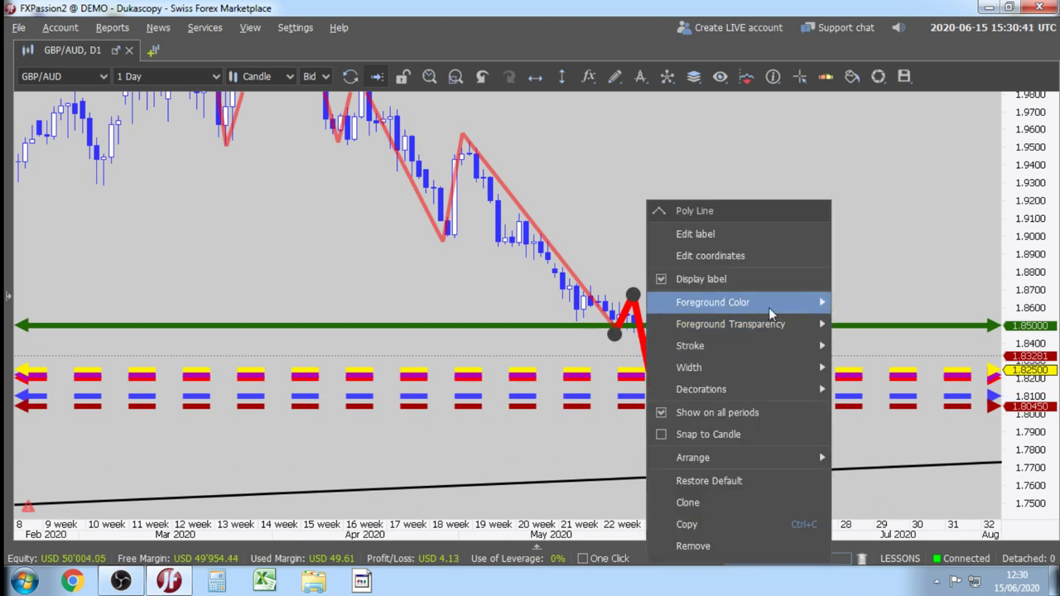
{"action": "mouse_move", "coordinate": [733, 327]}
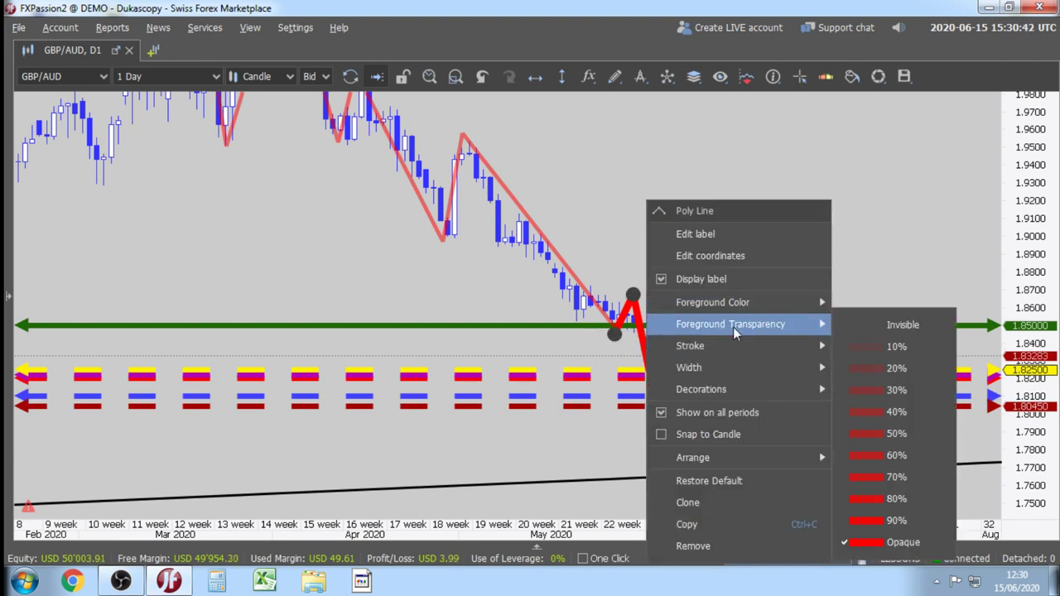
{"action": "left_click", "coordinate": [861, 434]}
{"action": "mouse_move", "coordinate": [748, 373]}
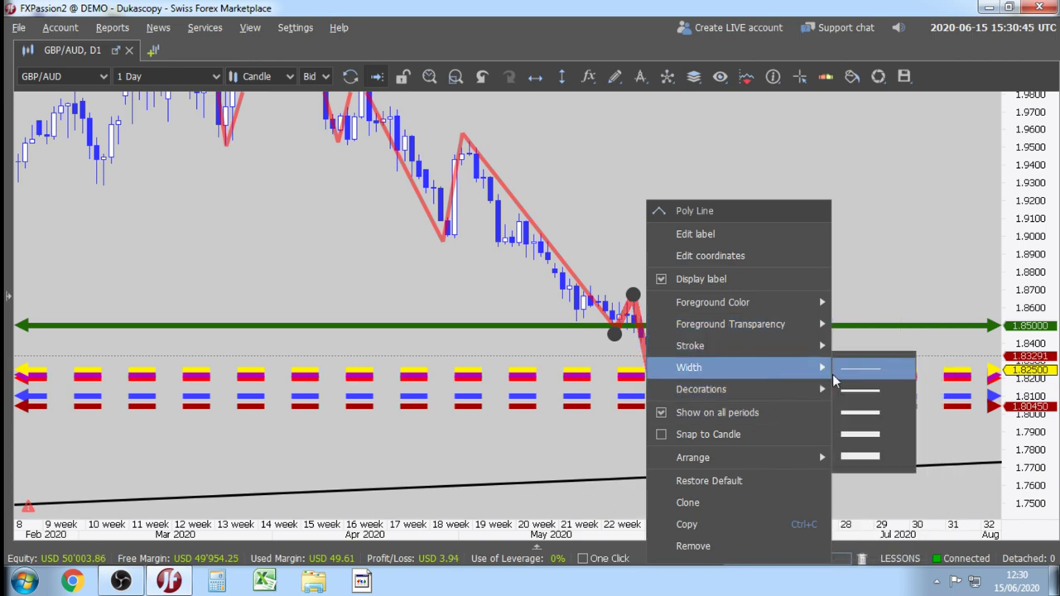
{"action": "left_click", "coordinate": [678, 284]}
Draw a poly line arrow with a triangular head, slanting down from about 2.05 to the area just above the latest candles.
{"action": "left_click_drag", "start_coordinate": [1019, 274], "coordinate": [1019, 291]}
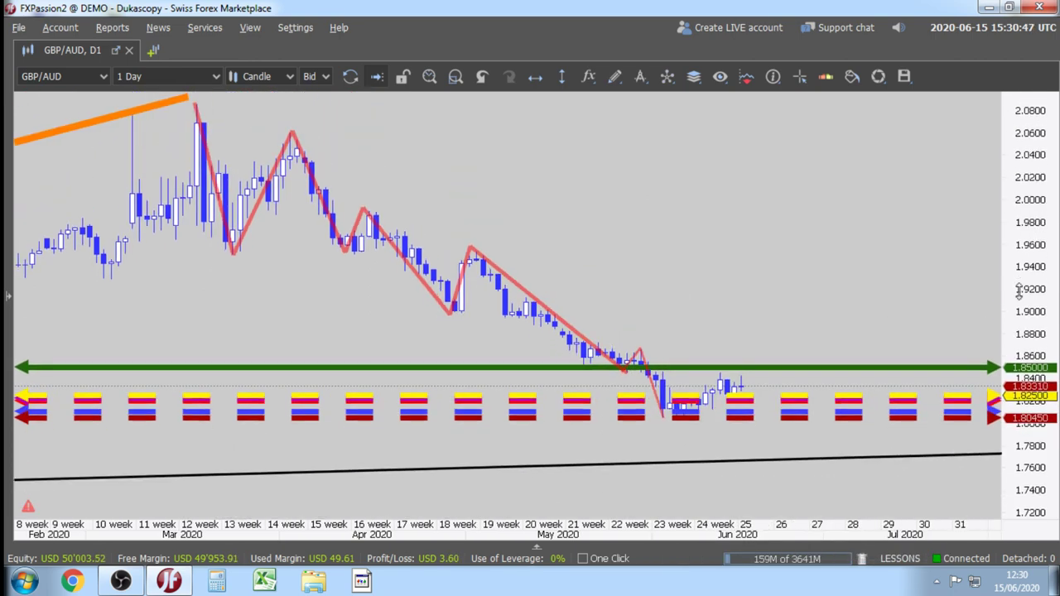
{"action": "scroll", "coordinate": [671, 235], "scroll_direction": "down", "scroll_amount": 5}
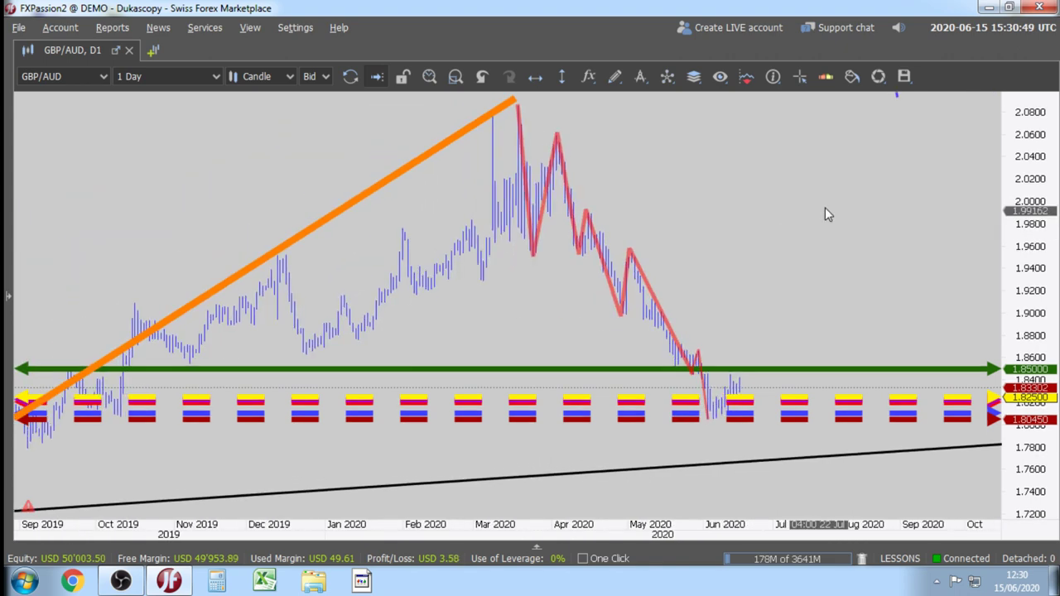
{"action": "left_click", "coordinate": [615, 78]}
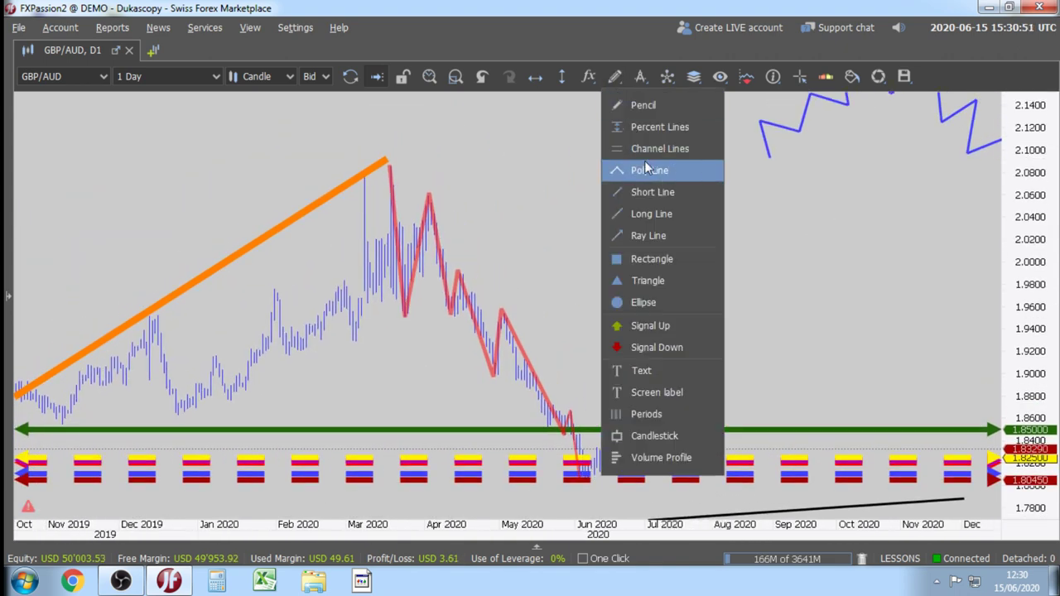
{"action": "left_click", "coordinate": [649, 171]}
{"action": "left_click", "coordinate": [840, 203]}
{"action": "left_click", "coordinate": [635, 387]}
{"action": "left_click", "coordinate": [624, 306]}
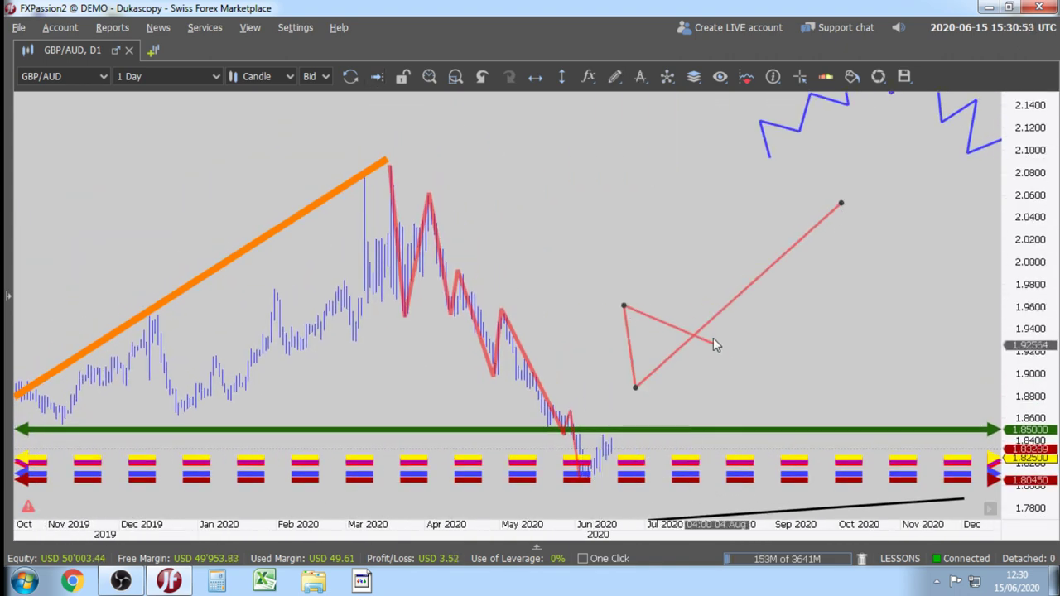
{"action": "left_click", "coordinate": [726, 359]}
{"action": "double_click", "coordinate": [635, 387]}
{"action": "scroll", "coordinate": [591, 331], "scroll_direction": "down", "scroll_amount": 4}
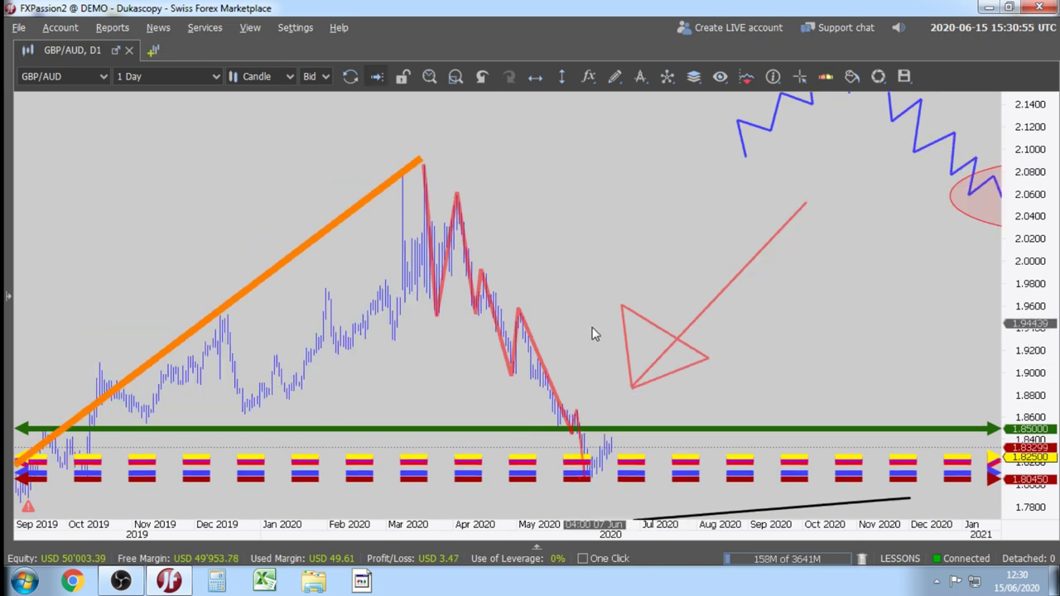
Move the red poly line arrow down so its tip lies at about 1.86, just above the green 1.85000 line.
{"action": "left_click_drag", "start_coordinate": [753, 328], "coordinate": [921, 264]}
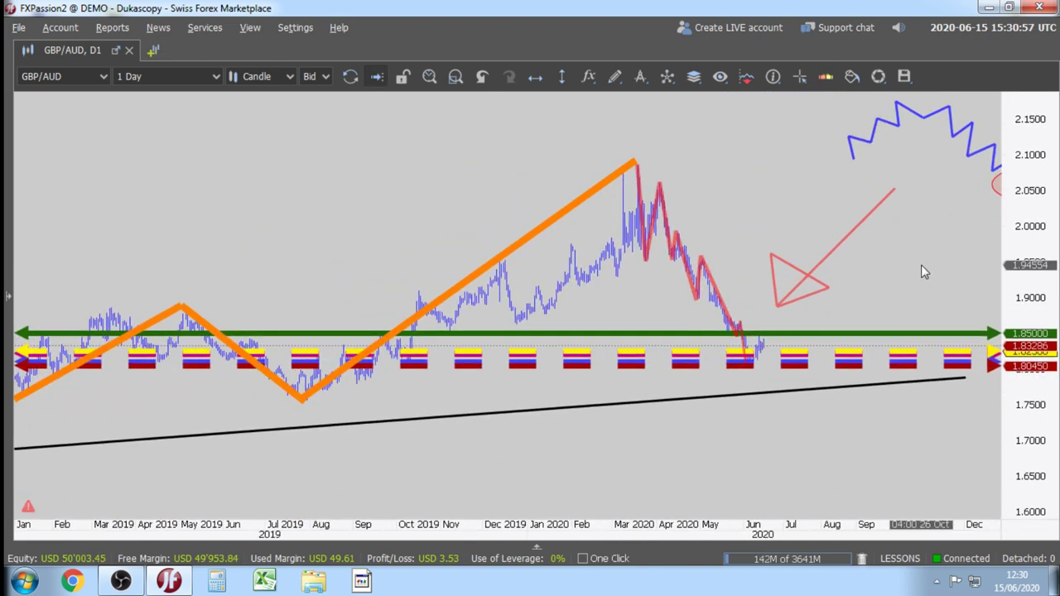
{"action": "left_click_drag", "start_coordinate": [952, 342], "coordinate": [888, 282]}
{"action": "mouse_move", "coordinate": [814, 278]}
{"action": "left_mouse_down"}
{"action": "mouse_move", "coordinate": [796, 297]}
{"action": "mouse_move", "coordinate": [834, 315]}
{"action": "mouse_move", "coordinate": [538, 304]}
{"action": "mouse_move", "coordinate": [381, 282]}
{"action": "mouse_move", "coordinate": [551, 313]}
{"action": "mouse_move", "coordinate": [835, 294]}
{"action": "mouse_move", "coordinate": [342, 254]}
{"action": "mouse_move", "coordinate": [636, 310]}
{"action": "mouse_move", "coordinate": [828, 233]}
{"action": "mouse_move", "coordinate": [823, 262]}
{"action": "left_mouse_up"}
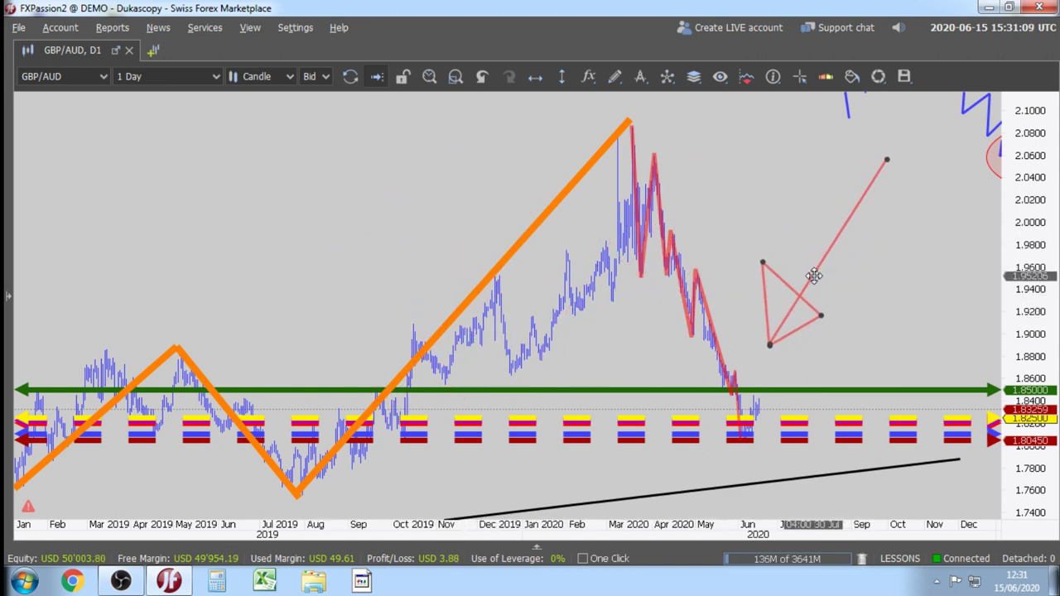
{"action": "mouse_move", "coordinate": [812, 278]}
{"action": "left_mouse_down"}
{"action": "mouse_move", "coordinate": [837, 270]}
{"action": "mouse_move", "coordinate": [790, 243]}
{"action": "mouse_move", "coordinate": [789, 294]}
{"action": "mouse_move", "coordinate": [829, 265]}
{"action": "mouse_move", "coordinate": [806, 304]}
{"action": "mouse_move", "coordinate": [829, 296]}
{"action": "mouse_move", "coordinate": [785, 359]}
{"action": "mouse_move", "coordinate": [817, 296]}
{"action": "mouse_move", "coordinate": [804, 331]}
{"action": "left_mouse_up"}
Widen the arrowhead by moving its outer corner to a later date, and shift the whole arrow up to about 1.87.
{"action": "mouse_move", "coordinate": [891, 260]}
{"action": "left_mouse_down"}
{"action": "mouse_move", "coordinate": [801, 282]}
{"action": "mouse_move", "coordinate": [740, 323]}
{"action": "left_mouse_up"}
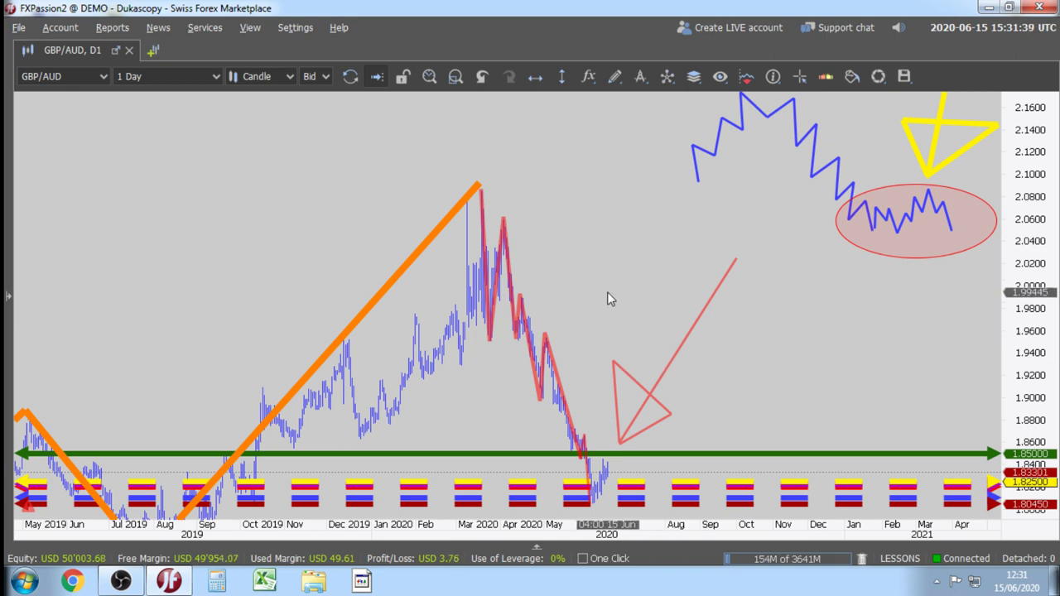
{"action": "scroll", "coordinate": [634, 336], "scroll_direction": "up", "scroll_amount": 2}
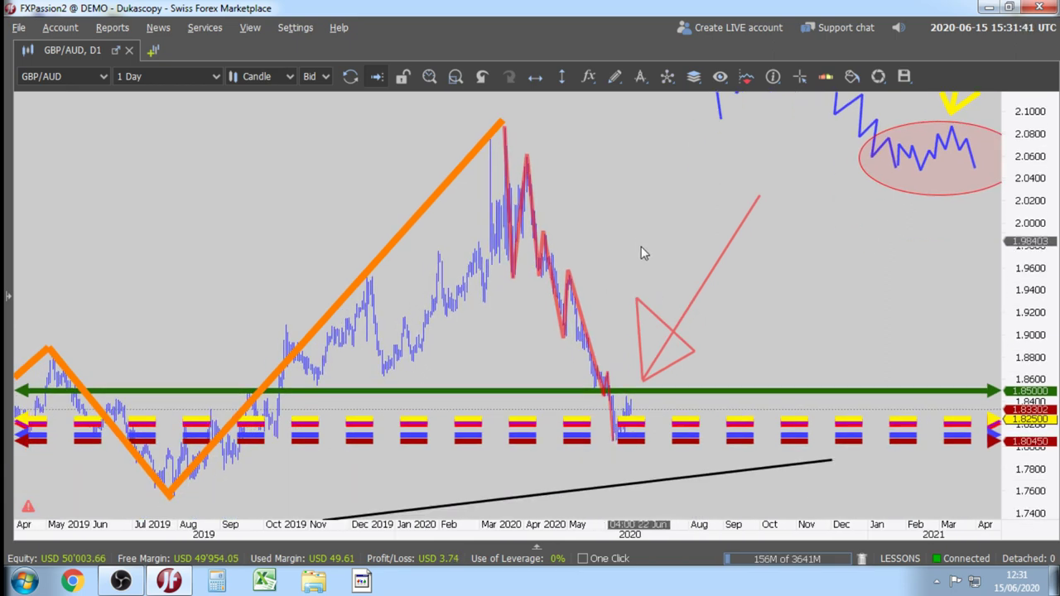
{"action": "scroll", "coordinate": [641, 252], "scroll_direction": "up", "scroll_amount": 4}
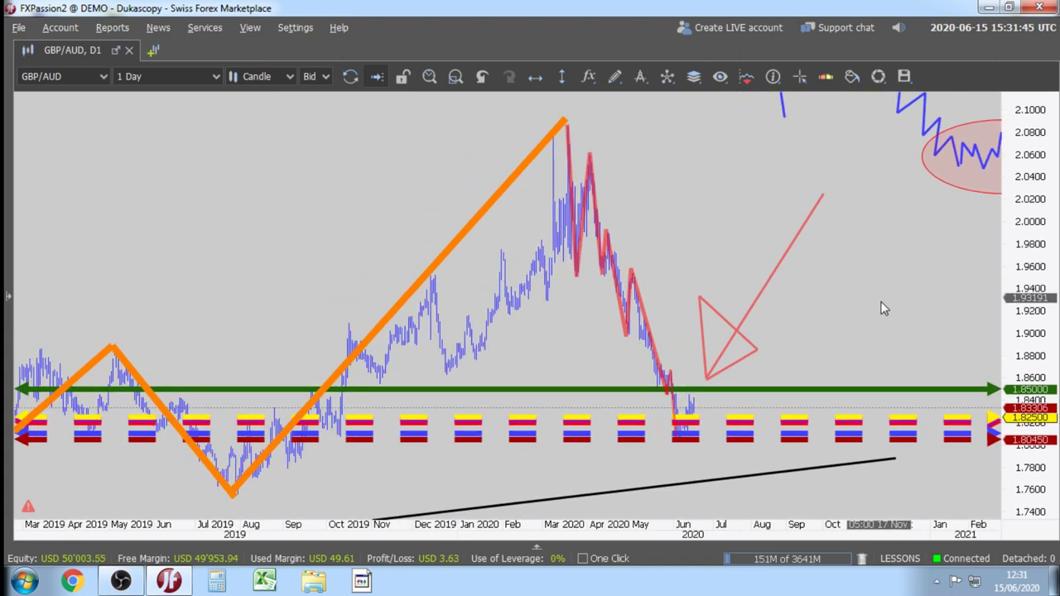
{"action": "scroll", "coordinate": [824, 304], "scroll_direction": "down", "scroll_amount": 2}
{"action": "left_click_drag", "start_coordinate": [871, 300], "coordinate": [823, 309]}
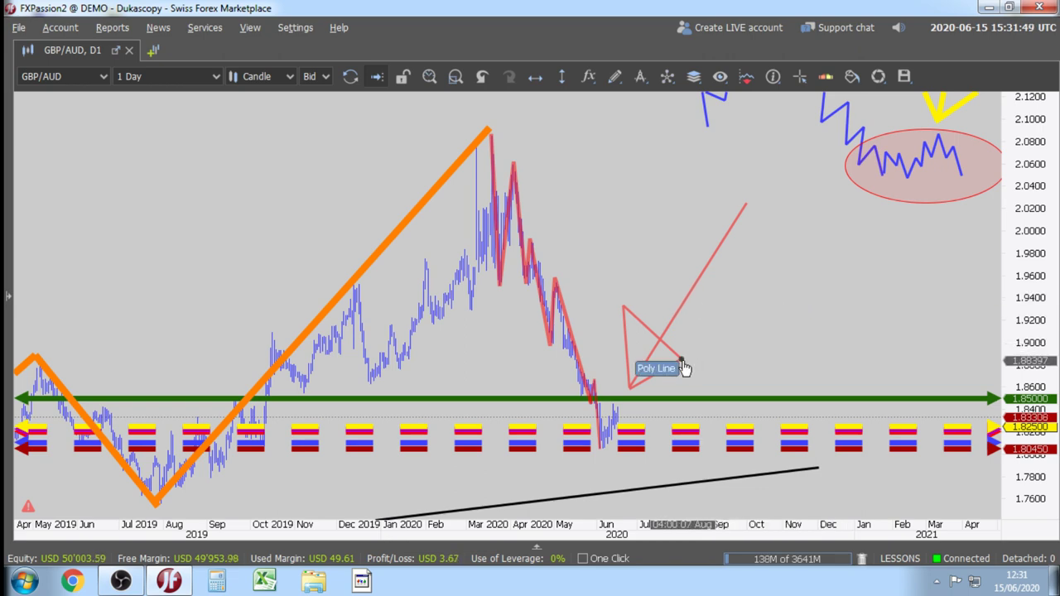
{"action": "left_click_drag", "start_coordinate": [682, 358], "coordinate": [704, 358]}
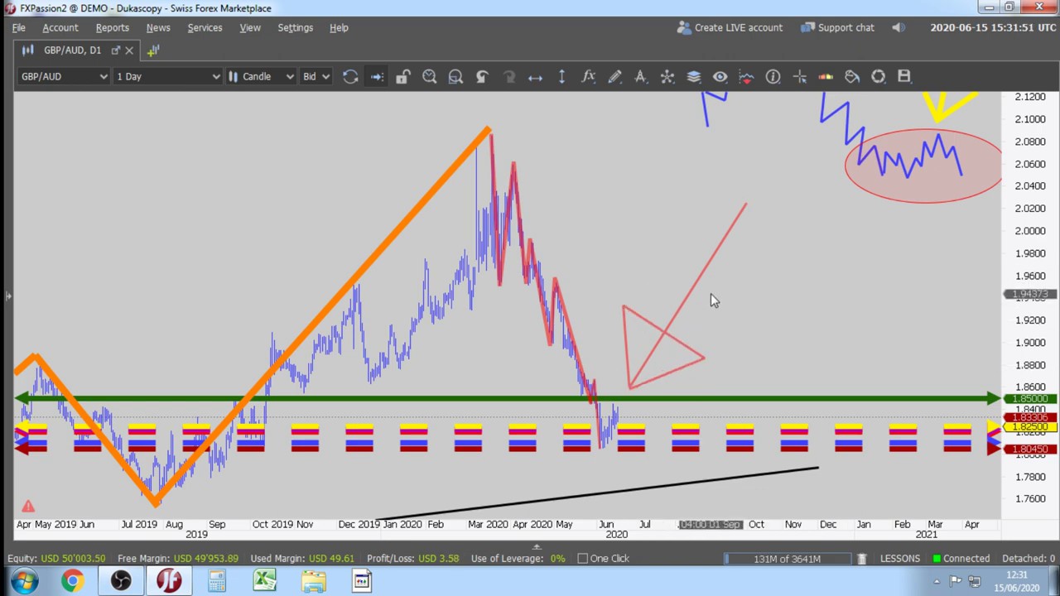
{"action": "left_click_drag", "start_coordinate": [690, 288], "coordinate": [696, 247]}
{"action": "left_click_drag", "start_coordinate": [1019, 309], "coordinate": [1005, 325]}
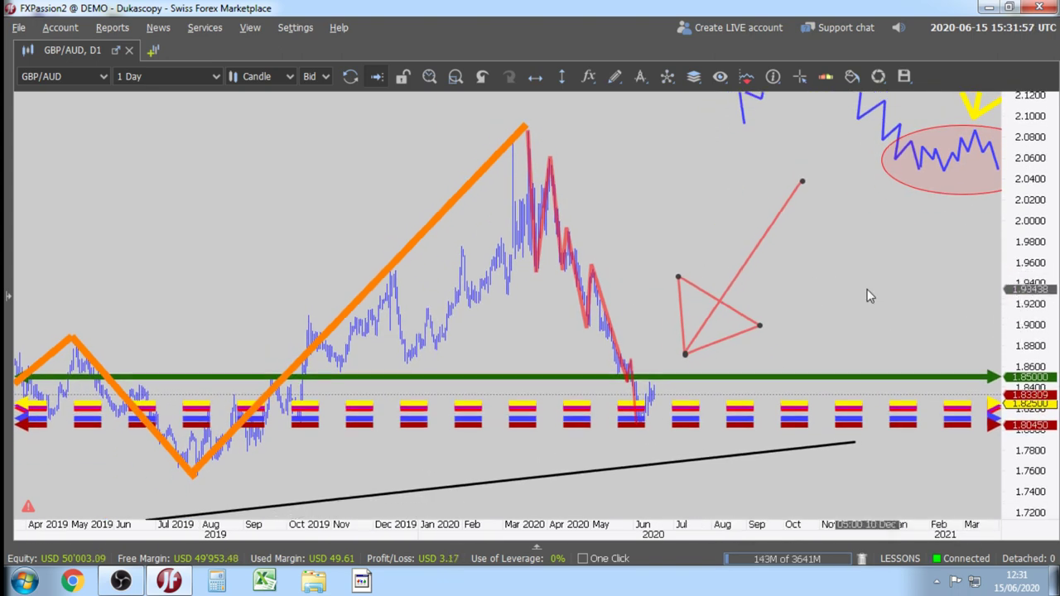
{"action": "scroll", "coordinate": [844, 300], "scroll_direction": "up", "scroll_amount": 1}
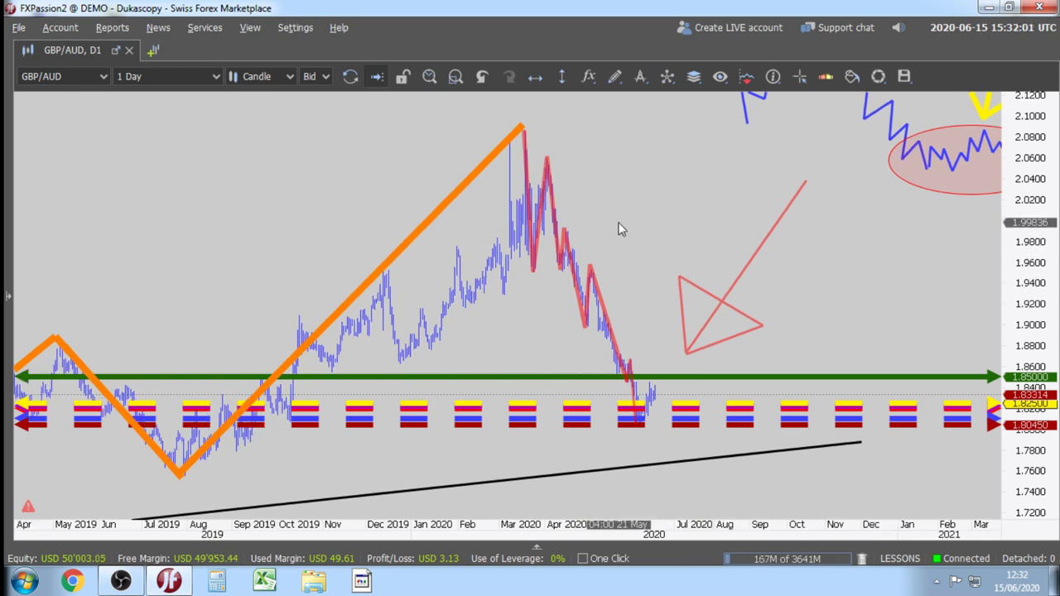
{"action": "scroll", "coordinate": [660, 216], "scroll_direction": "up", "scroll_amount": 1}
{"action": "scroll", "coordinate": [660, 219], "scroll_direction": "up", "scroll_amount": 1}
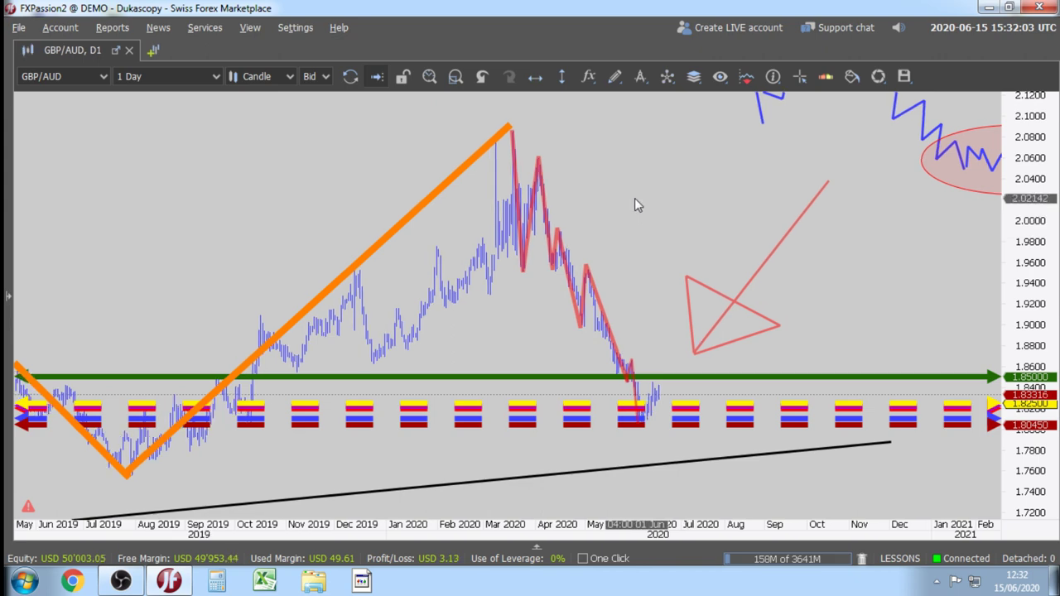
{"action": "left_click_drag", "start_coordinate": [634, 204], "coordinate": [710, 254]}
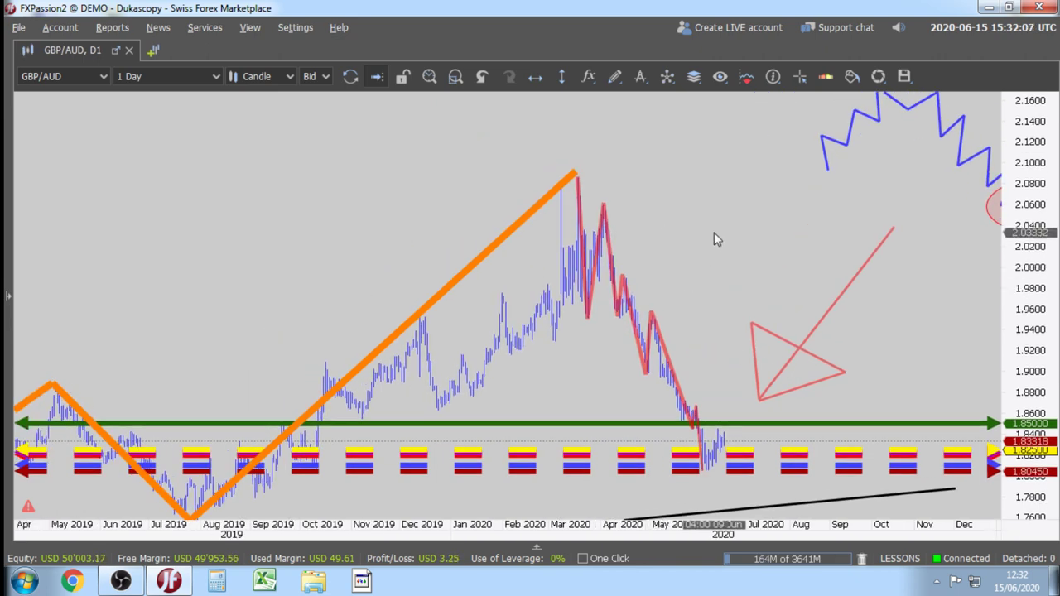
Shift the large red arrow to earlier dates so its tip sits at about 1.874, just above the latest candles.
{"action": "left_click_drag", "start_coordinate": [710, 279], "coordinate": [728, 253]}
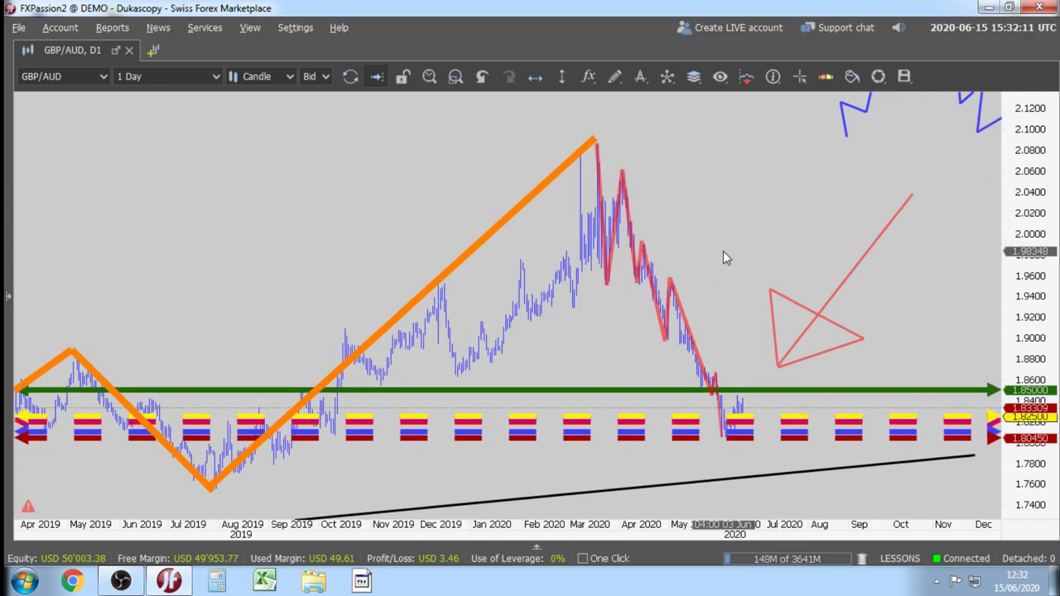
{"action": "left_click", "coordinate": [831, 300]}
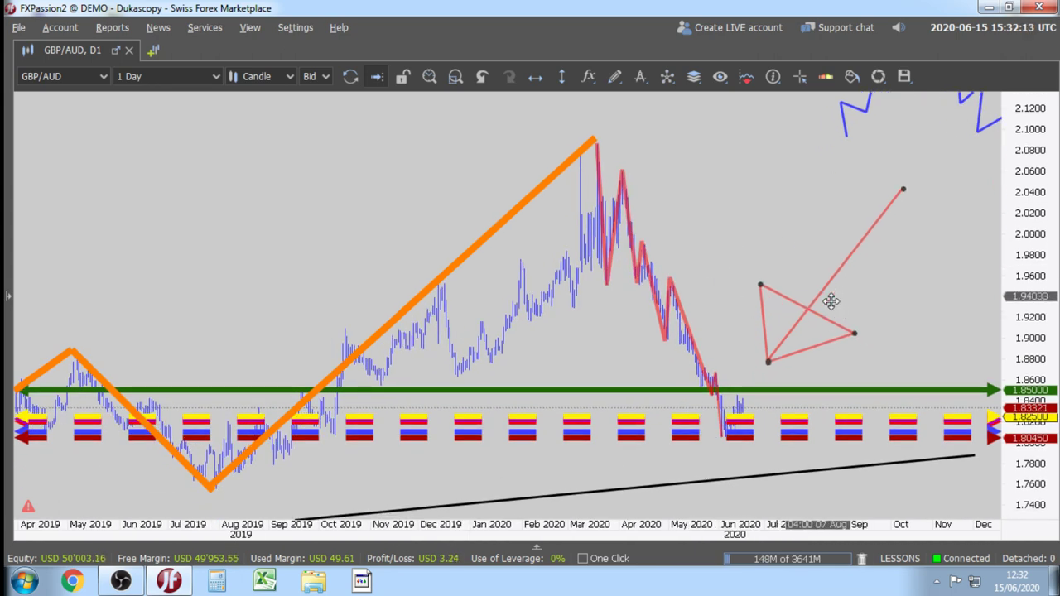
{"action": "mouse_move", "coordinate": [830, 301]}
{"action": "left_mouse_down"}
{"action": "mouse_move", "coordinate": [681, 319]}
{"action": "mouse_move", "coordinate": [815, 310]}
{"action": "mouse_move", "coordinate": [726, 323]}
{"action": "mouse_move", "coordinate": [799, 305]}
{"action": "mouse_move", "coordinate": [833, 309]}
{"action": "mouse_move", "coordinate": [830, 320]}
{"action": "mouse_move", "coordinate": [837, 312]}
{"action": "left_mouse_up"}
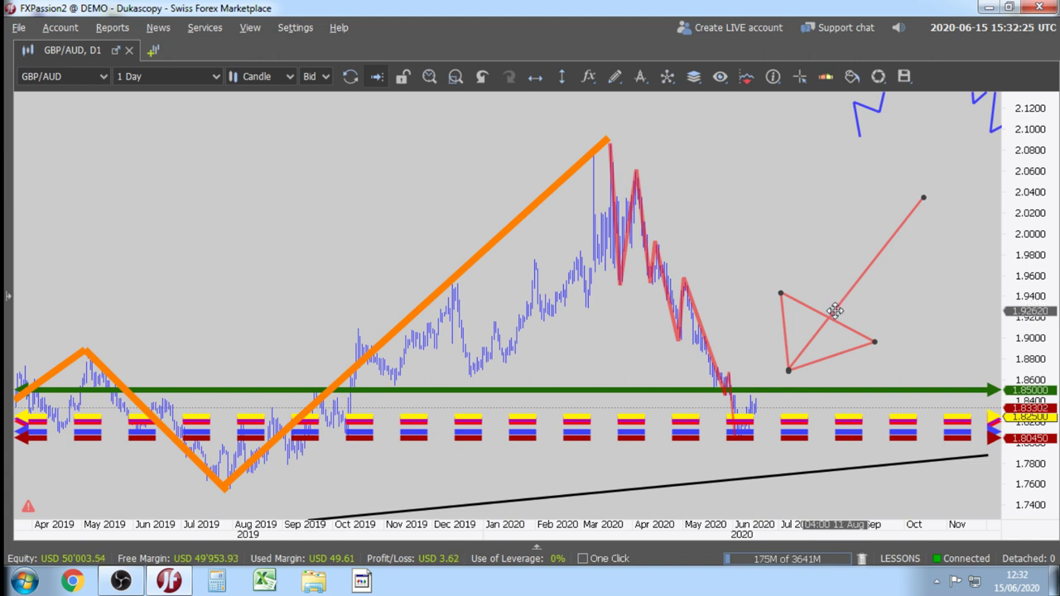
{"action": "left_click_drag", "start_coordinate": [835, 311], "coordinate": [810, 303]}
{"action": "mouse_move", "coordinate": [789, 305]}
{"action": "left_mouse_down"}
{"action": "mouse_move", "coordinate": [817, 317]}
{"action": "mouse_move", "coordinate": [801, 309]}
{"action": "left_mouse_up"}
Draw a rectangle over the last small swing high before the final drop, from about 1.88 down to about 1.858.
{"action": "left_click", "coordinate": [747, 267]}
{"action": "scroll", "coordinate": [746, 267], "scroll_direction": "up", "scroll_amount": 1}
{"action": "scroll", "coordinate": [758, 262], "scroll_direction": "up", "scroll_amount": 3}
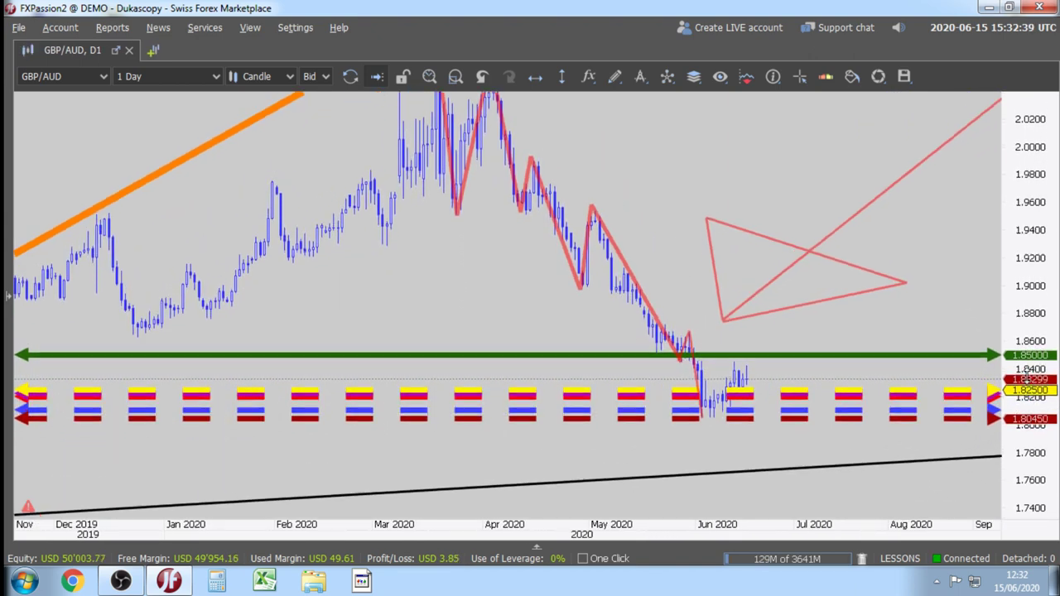
{"action": "left_click_drag", "start_coordinate": [581, 333], "coordinate": [500, 313]}
{"action": "scroll", "coordinate": [497, 314], "scroll_direction": "up", "scroll_amount": 3}
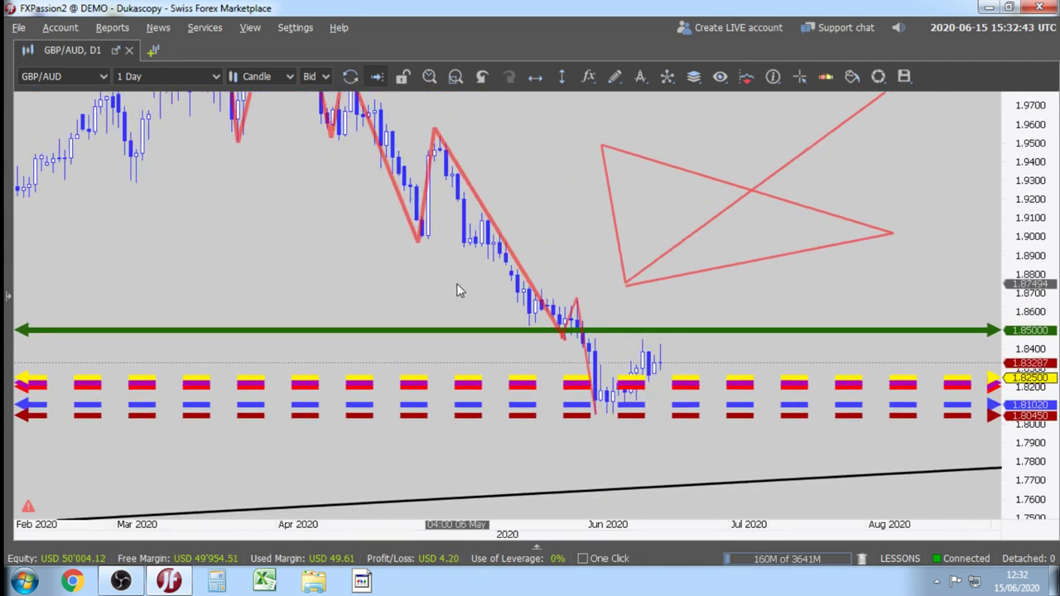
{"action": "left_click", "coordinate": [614, 76]}
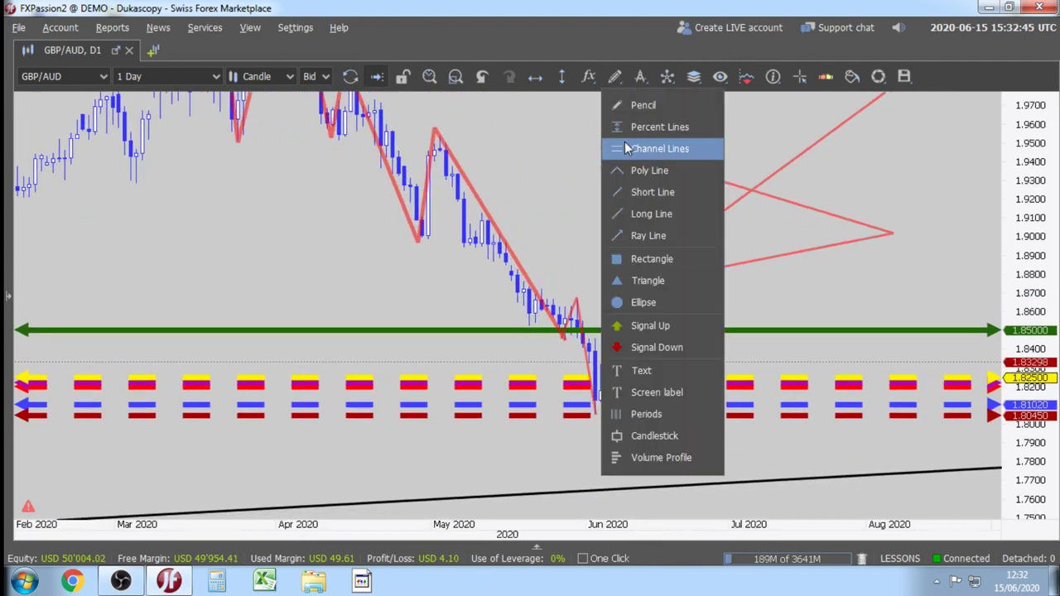
{"action": "left_click", "coordinate": [650, 257]}
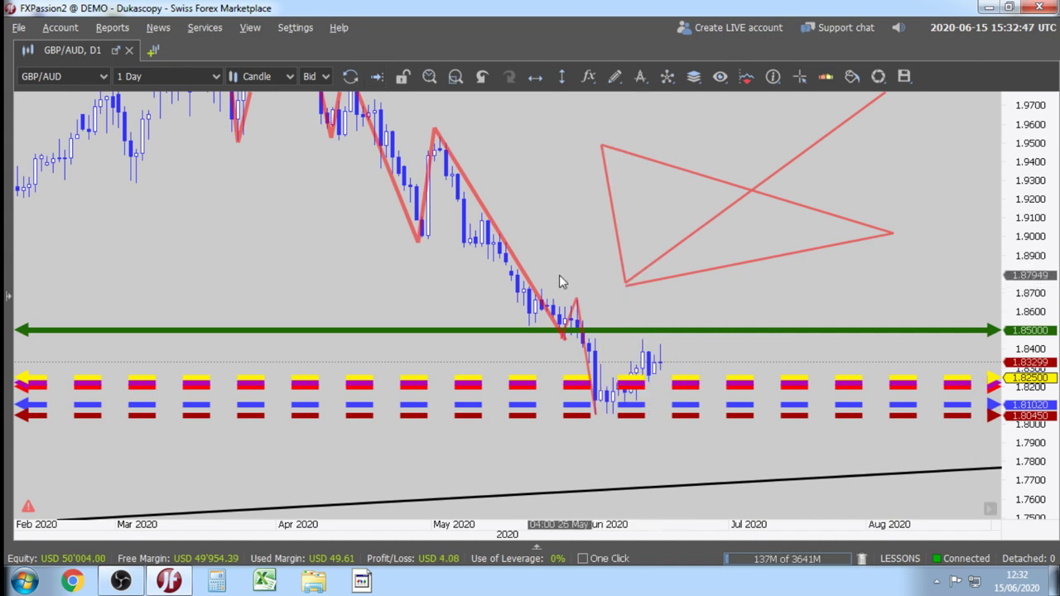
{"action": "mouse_move", "coordinate": [559, 275]}
{"action": "left_mouse_down"}
{"action": "mouse_move", "coordinate": [593, 323]}
{"action": "mouse_move", "coordinate": [602, 316]}
{"action": "left_mouse_up"}
Set the rectangle's background color to black and delete the large red arrow beside it.
{"action": "right_click", "coordinate": [583, 281]}
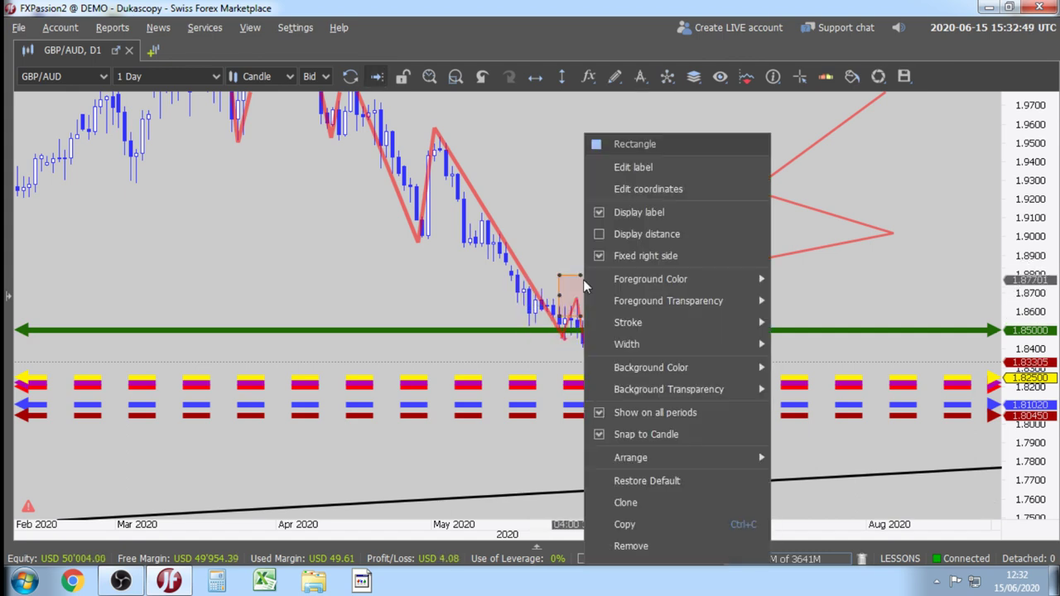
{"action": "mouse_move", "coordinate": [750, 286]}
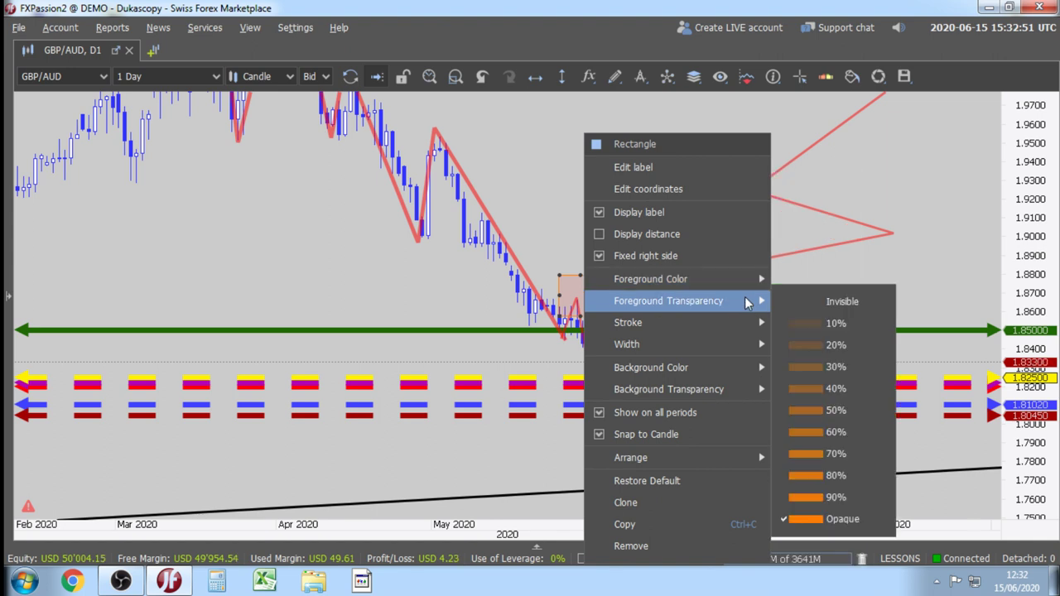
{"action": "mouse_move", "coordinate": [733, 377]}
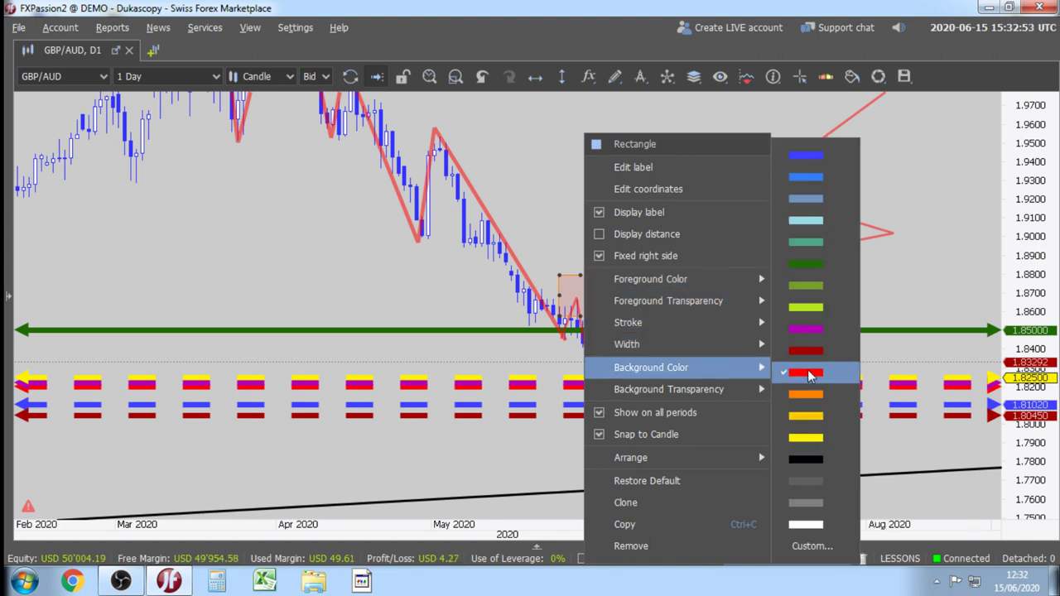
{"action": "left_click", "coordinate": [814, 457]}
{"action": "left_click", "coordinate": [565, 222]}
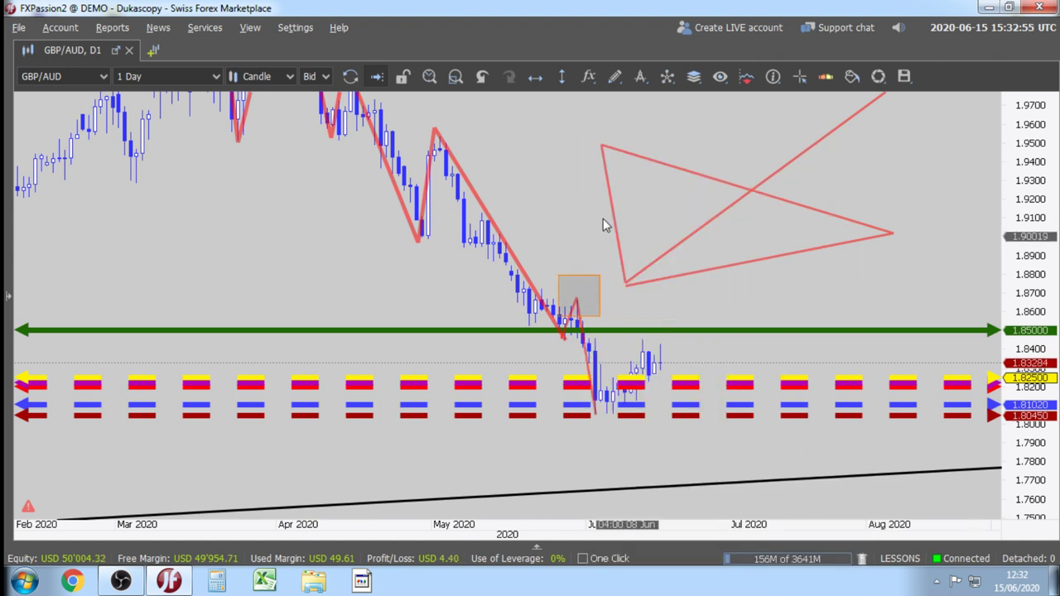
{"action": "key", "text": "Delete"}
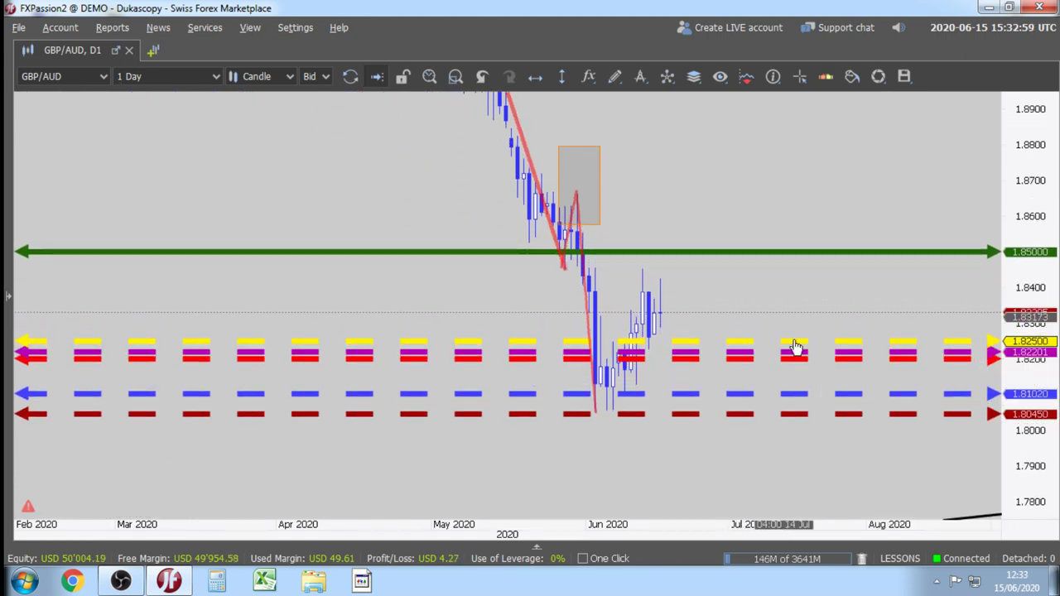
Draw a short line rising from the early June low at about 1.805 to the green line at about 1.85.
{"action": "scroll", "coordinate": [540, 293], "scroll_direction": "up", "scroll_amount": 4}
{"action": "scroll", "coordinate": [410, 300], "scroll_direction": "up", "scroll_amount": 2}
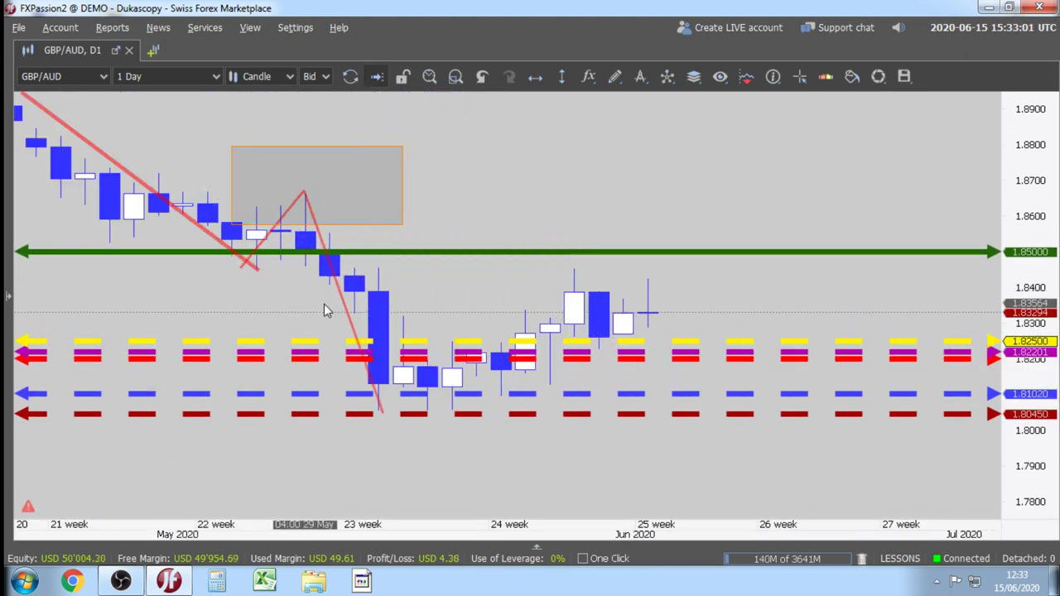
{"action": "left_click_drag", "start_coordinate": [281, 295], "coordinate": [424, 293]}
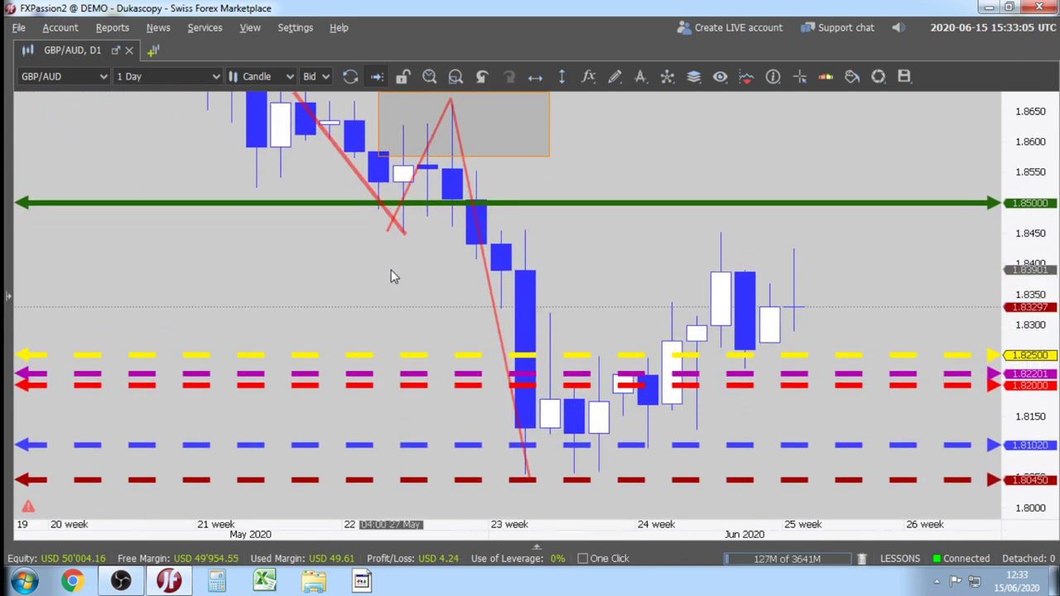
{"action": "mouse_move", "coordinate": [390, 273]}
{"action": "left_mouse_down"}
{"action": "mouse_move", "coordinate": [351, 251]}
{"action": "mouse_move", "coordinate": [403, 266]}
{"action": "left_mouse_up"}
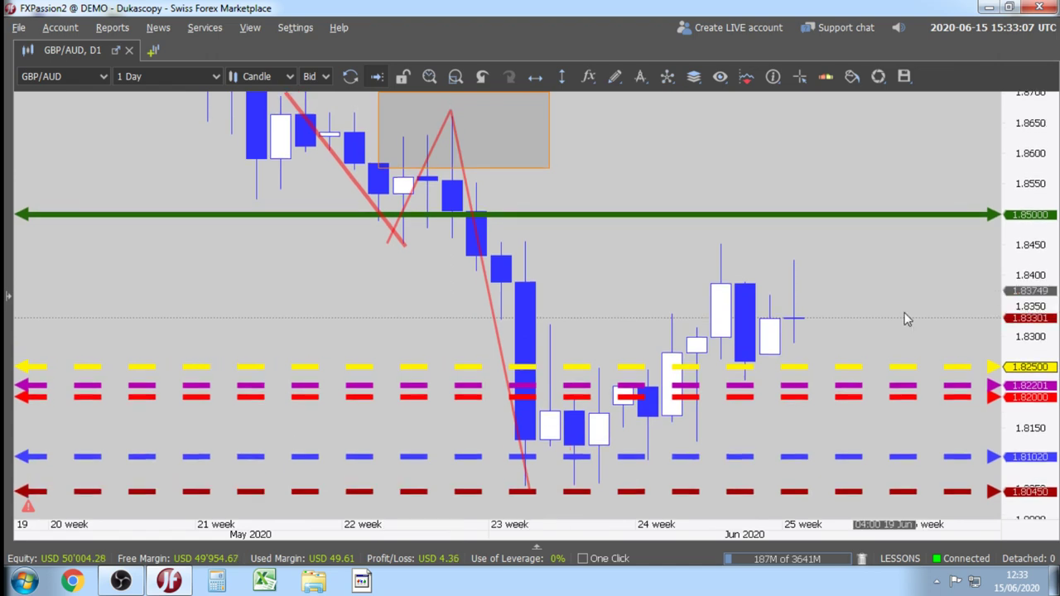
{"action": "scroll", "coordinate": [887, 270], "scroll_direction": "down", "scroll_amount": 3}
{"action": "left_click_drag", "start_coordinate": [1052, 260], "coordinate": [1052, 209]}
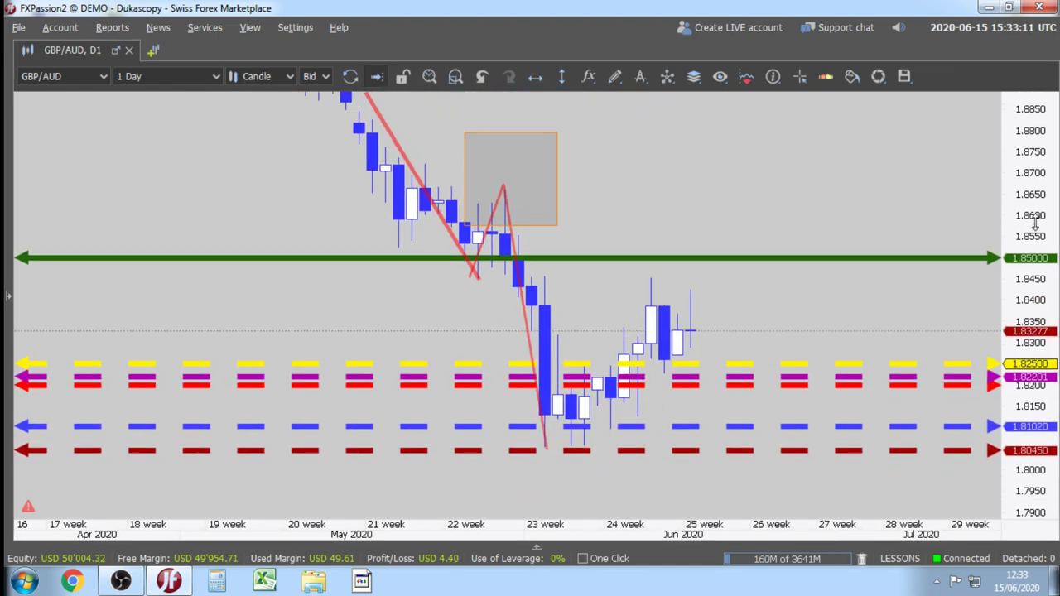
{"action": "left_click_drag", "start_coordinate": [850, 220], "coordinate": [694, 210]}
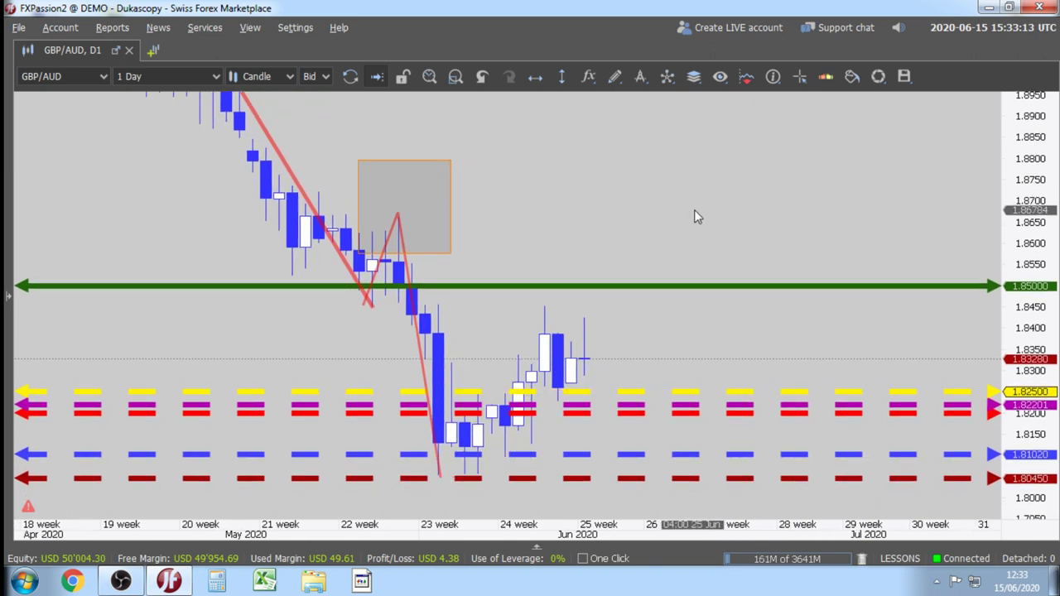
{"action": "left_click", "coordinate": [615, 77]}
{"action": "left_click", "coordinate": [636, 196]}
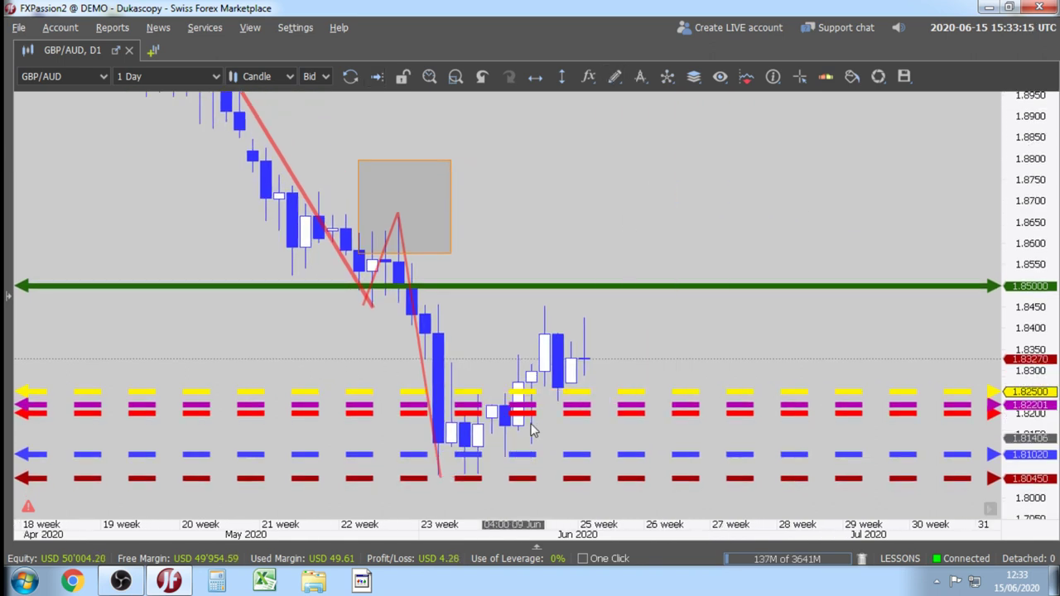
{"action": "left_click", "coordinate": [480, 479]}
{"action": "left_click", "coordinate": [800, 286]}
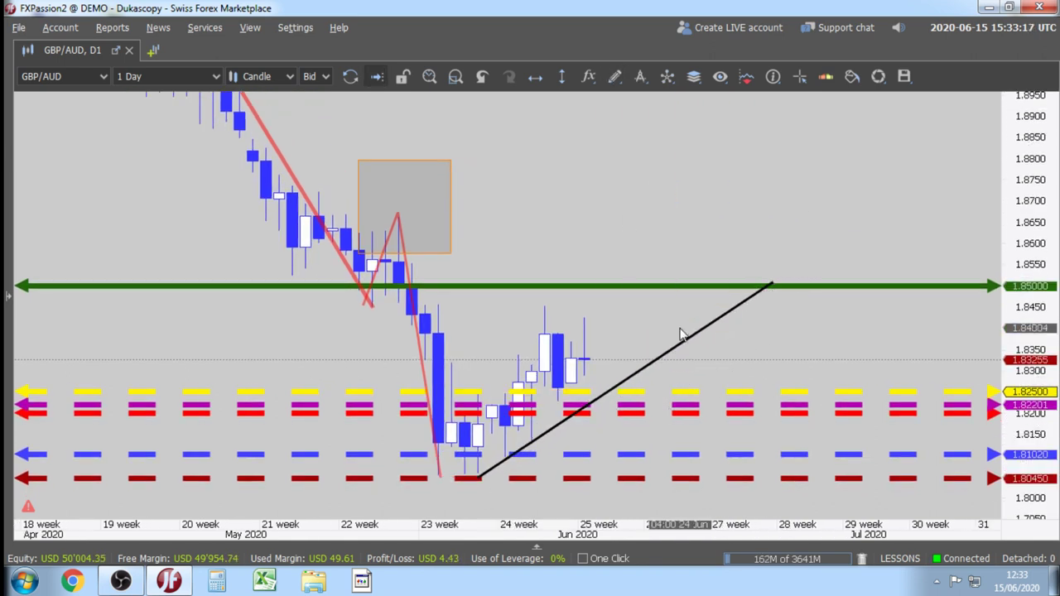
Thicken the new black short line to the second-thickest width.
{"action": "right_click", "coordinate": [710, 329]}
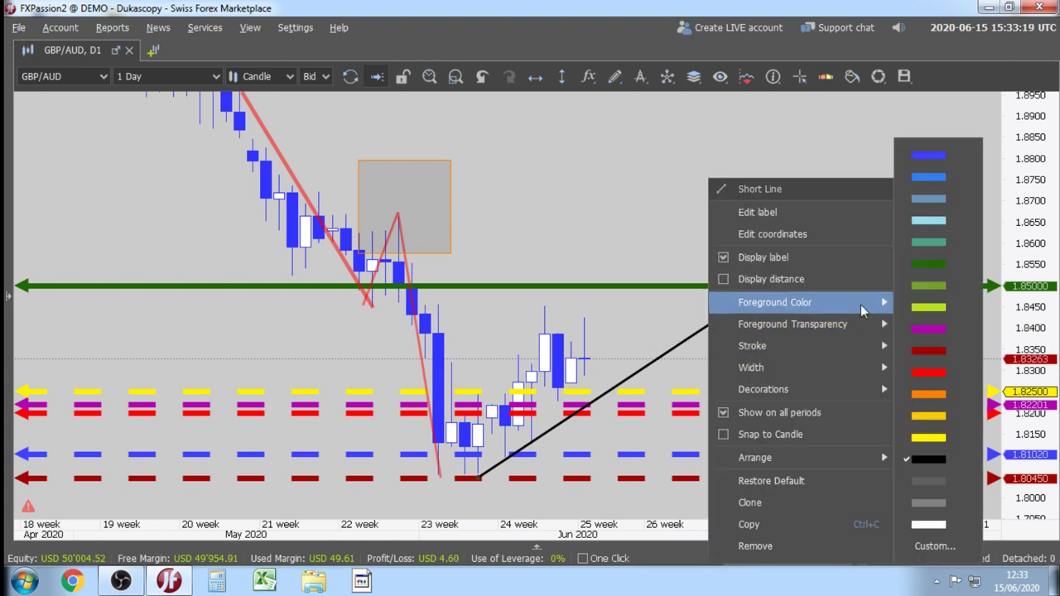
{"action": "mouse_move", "coordinate": [860, 329]}
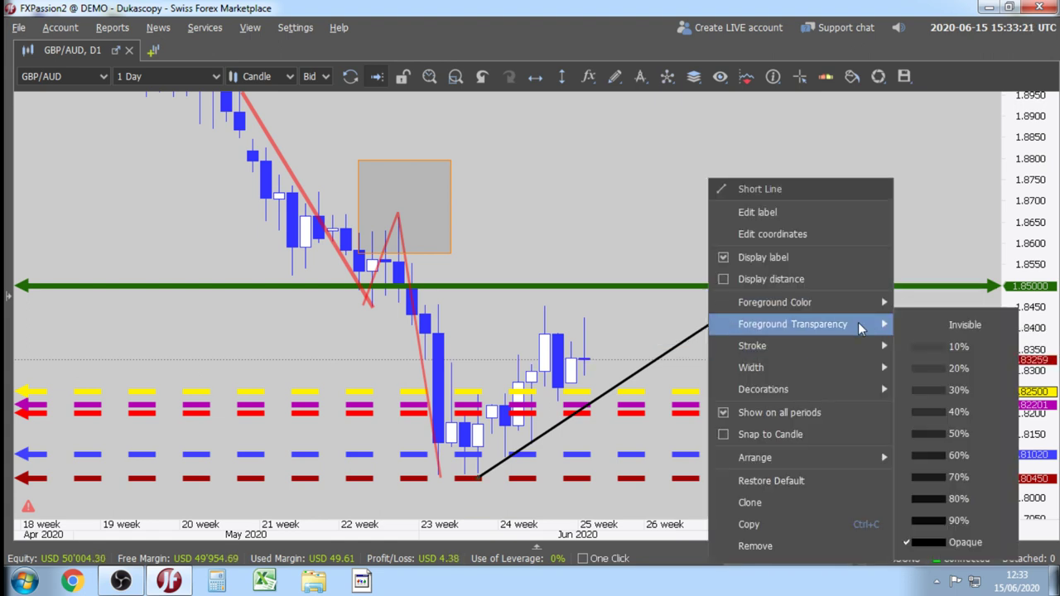
{"action": "mouse_move", "coordinate": [853, 370]}
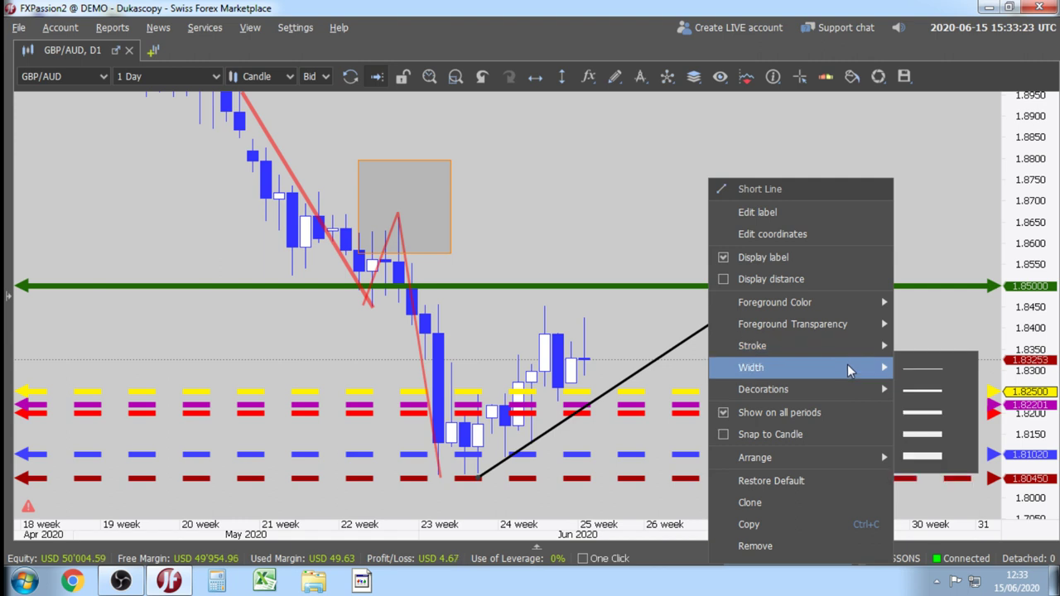
{"action": "left_click", "coordinate": [946, 433]}
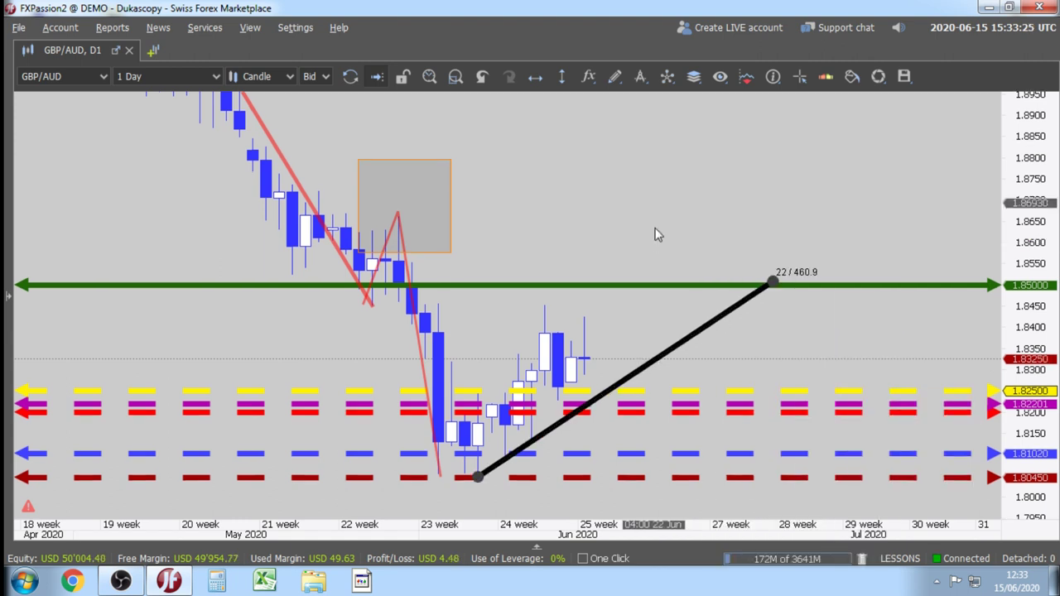
Draw a projected poly line from about 1.828 on the black line up to 1.889, down to 1.841 and up to about 1.895.
{"action": "left_click", "coordinate": [616, 78]}
{"action": "left_click", "coordinate": [634, 166]}
{"action": "left_click", "coordinate": [617, 379]}
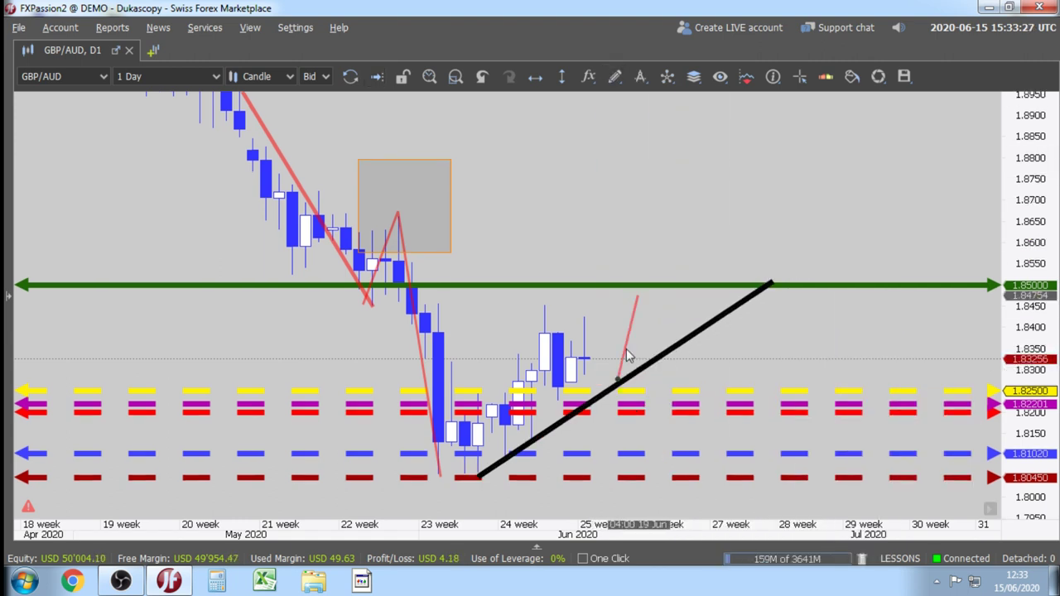
{"action": "left_click", "coordinate": [683, 120]}
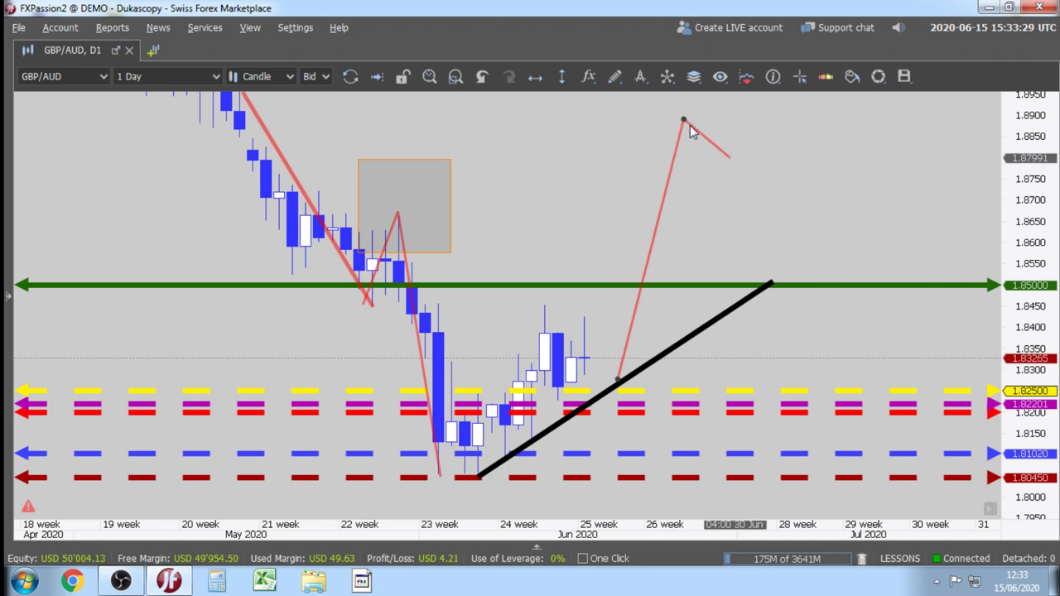
{"action": "left_click", "coordinate": [812, 322]}
{"action": "double_click", "coordinate": [881, 92]}
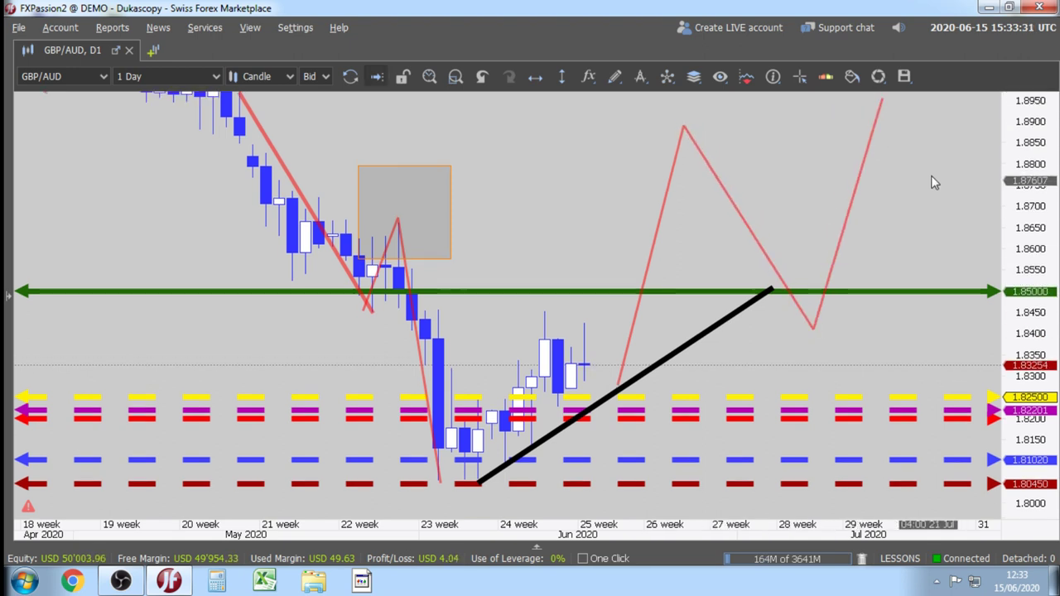
Place a vertical line at 18 May 2020, between the two blue and red pullback sketches above the price chart.
{"action": "scroll", "coordinate": [574, 167], "scroll_direction": "down", "scroll_amount": 1}
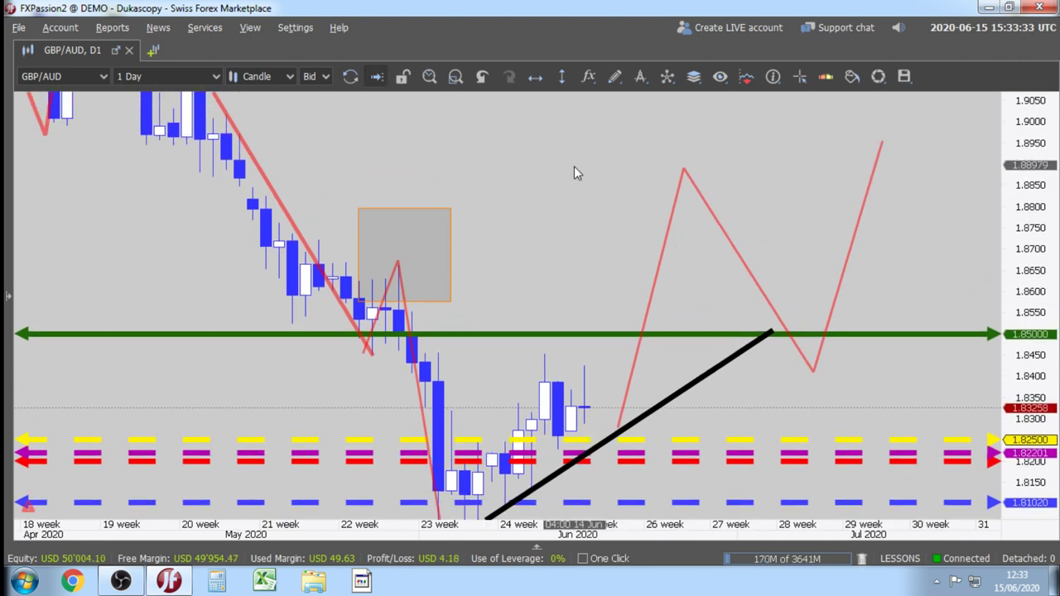
{"action": "scroll", "coordinate": [575, 163], "scroll_direction": "down", "scroll_amount": 1}
{"action": "scroll", "coordinate": [613, 174], "scroll_direction": "down", "scroll_amount": 1}
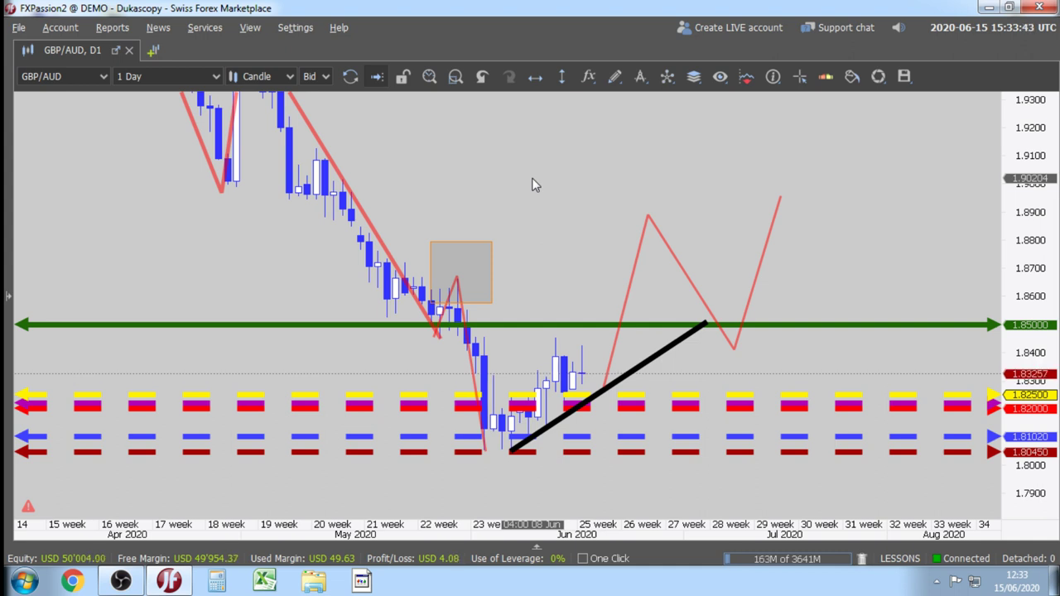
{"action": "left_click_drag", "start_coordinate": [514, 156], "coordinate": [667, 426]}
{"action": "scroll", "coordinate": [631, 256], "scroll_direction": "down", "scroll_amount": 3}
{"action": "scroll", "coordinate": [682, 379], "scroll_direction": "down", "scroll_amount": 4}
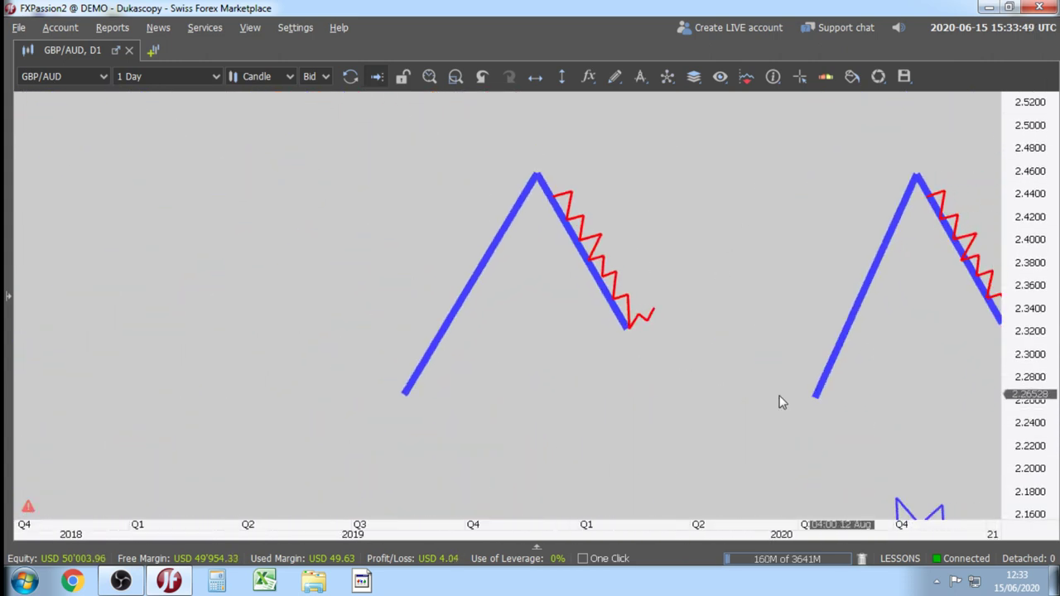
{"action": "left_click_drag", "start_coordinate": [782, 402], "coordinate": [558, 390]}
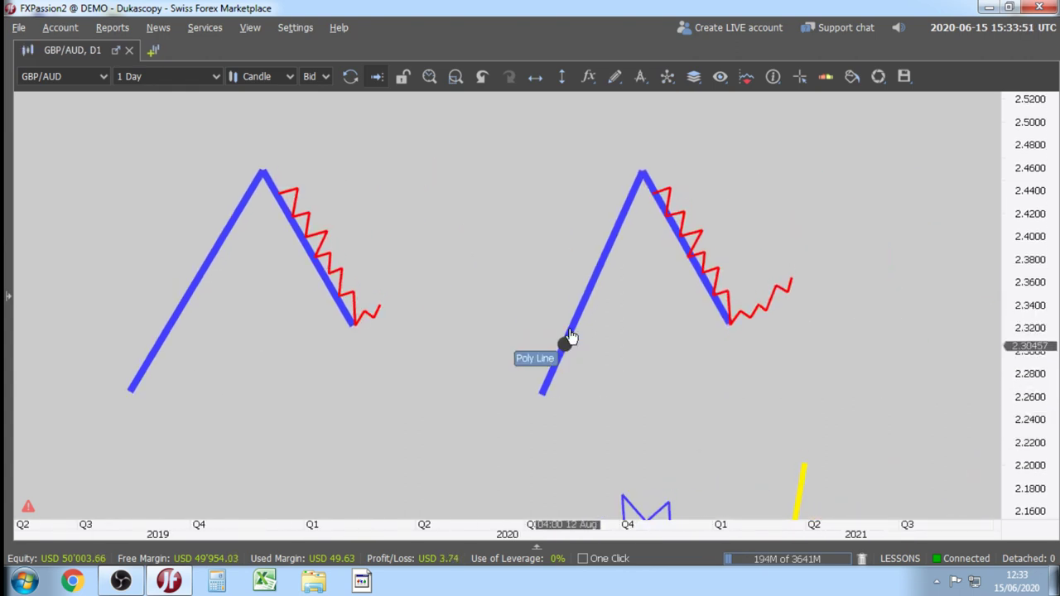
{"action": "scroll", "coordinate": [462, 340], "scroll_direction": "up", "scroll_amount": 3}
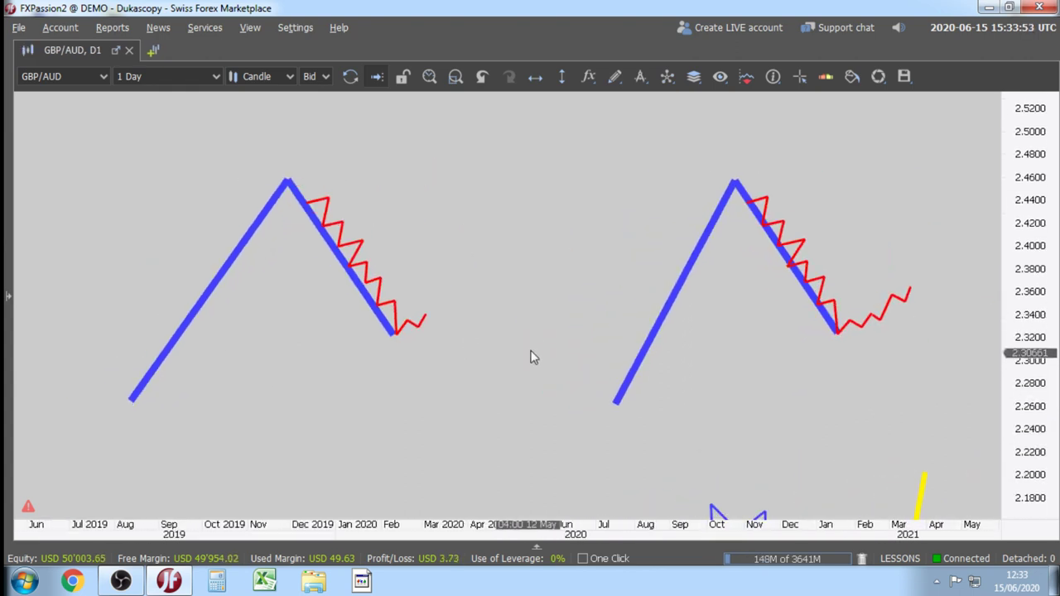
{"action": "left_click", "coordinate": [614, 76]}
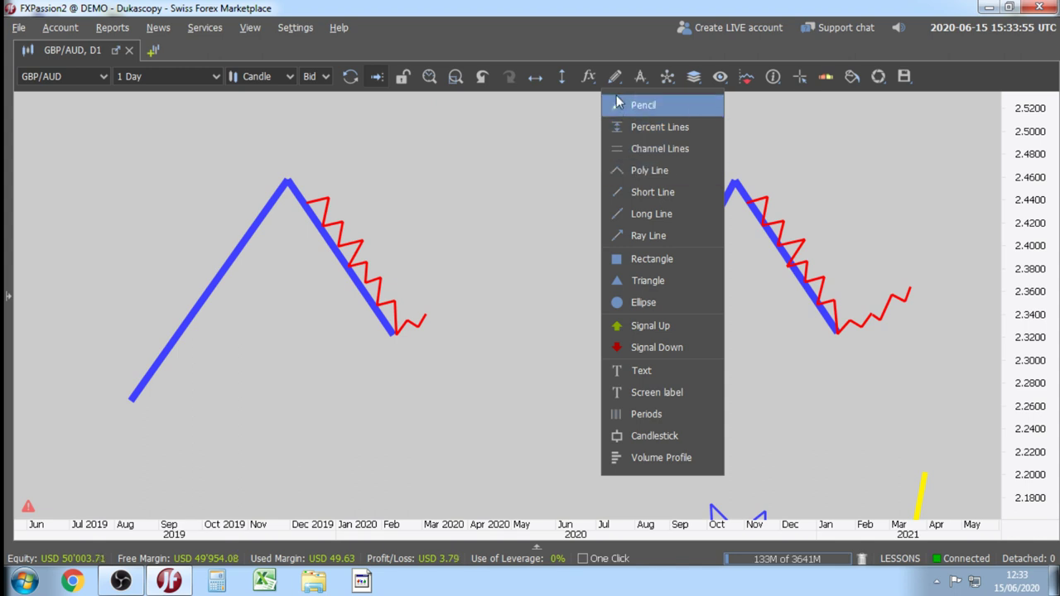
{"action": "left_click", "coordinate": [560, 83]}
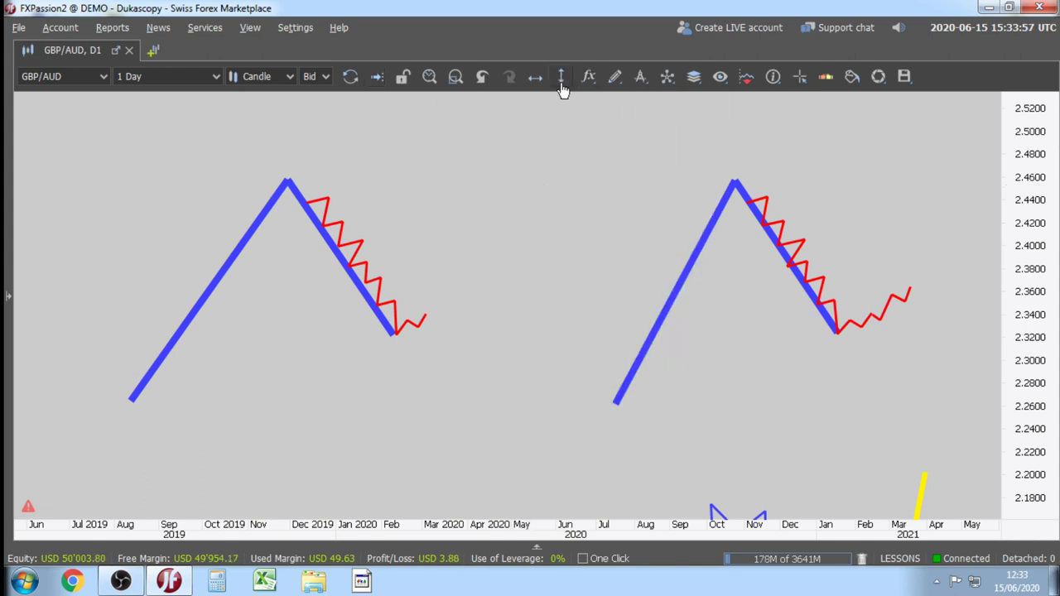
{"action": "left_click", "coordinate": [535, 143]}
Draw a poly-line arrow at about 2.344 from July 2020 back to March 2020, pointing at the end of the 2019–2020 sketch.
{"action": "left_click", "coordinate": [614, 77]}
{"action": "left_click", "coordinate": [639, 232]}
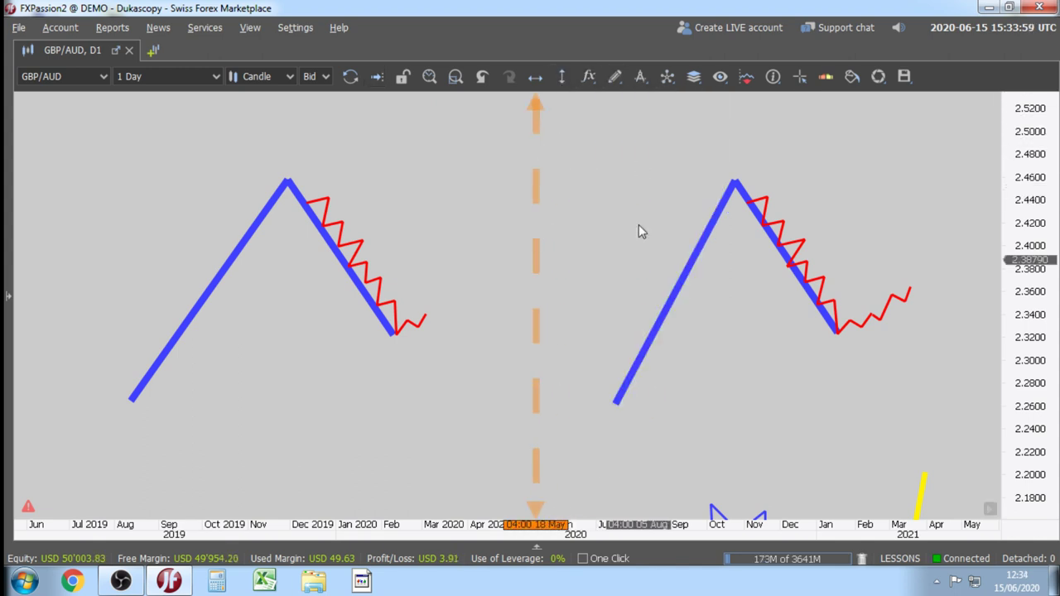
{"action": "left_click", "coordinate": [627, 312]}
{"action": "left_click", "coordinate": [451, 312]}
{"action": "left_click", "coordinate": [489, 283]}
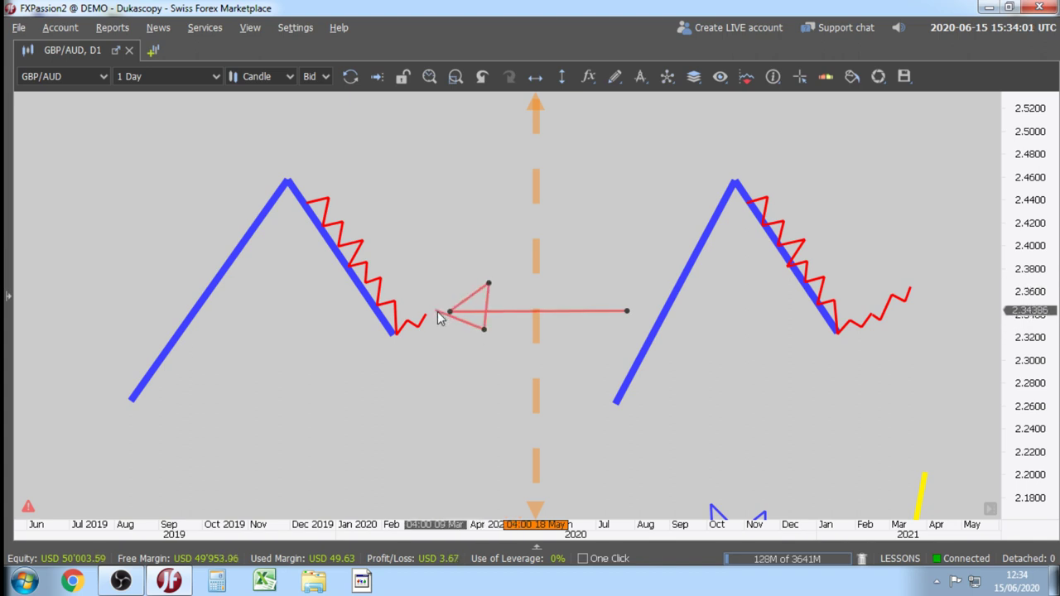
Draw a small rectangle between about 2.342 and 2.362 around the last red pullback leg of the 2019–2020 sketch.
{"action": "left_click", "coordinate": [621, 78]}
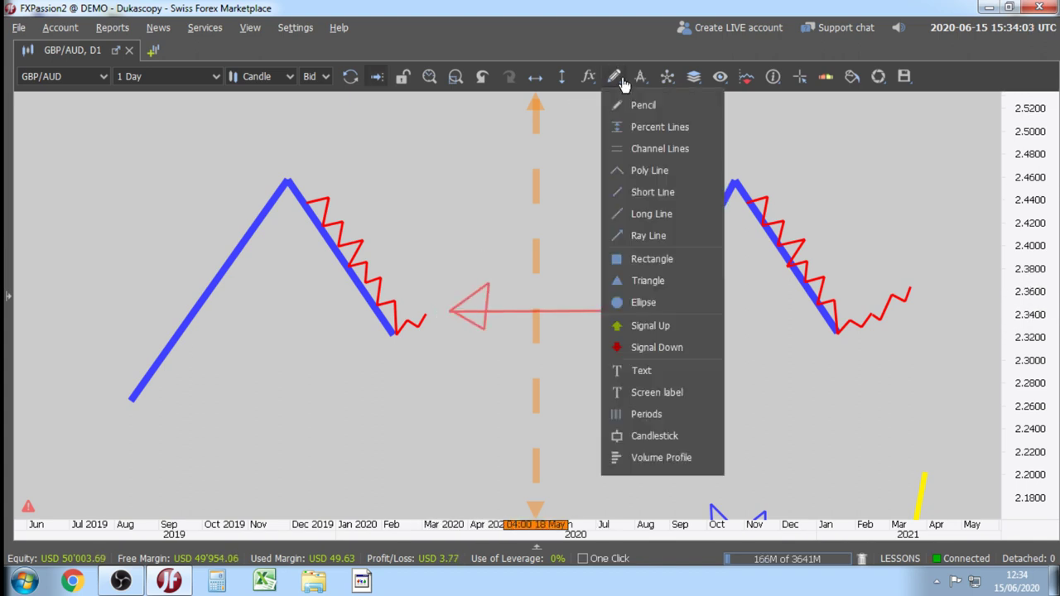
{"action": "left_click", "coordinate": [604, 255]}
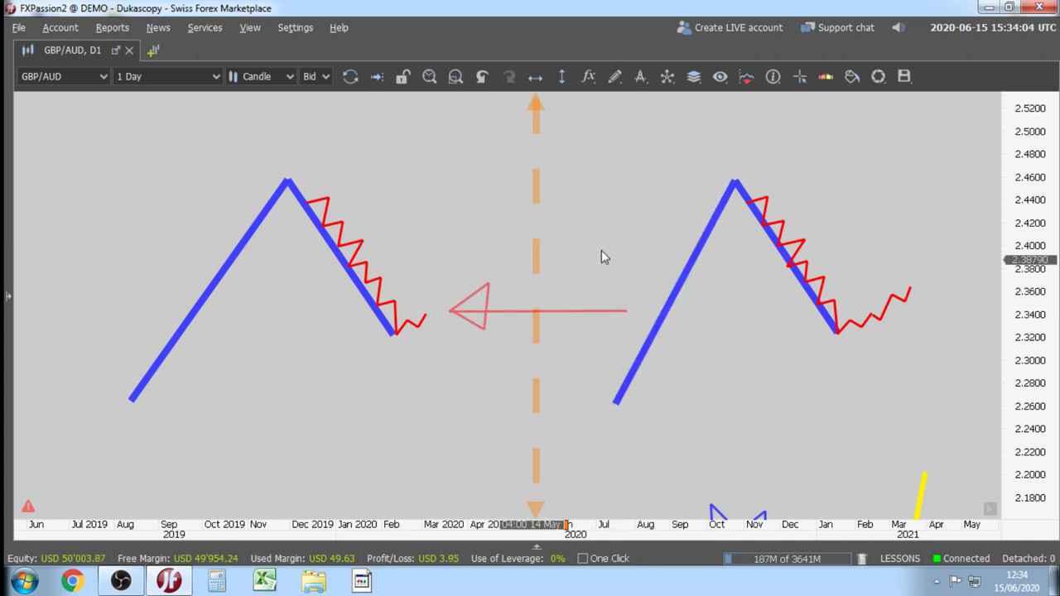
{"action": "left_click", "coordinate": [384, 289]}
{"action": "left_click", "coordinate": [406, 313]}
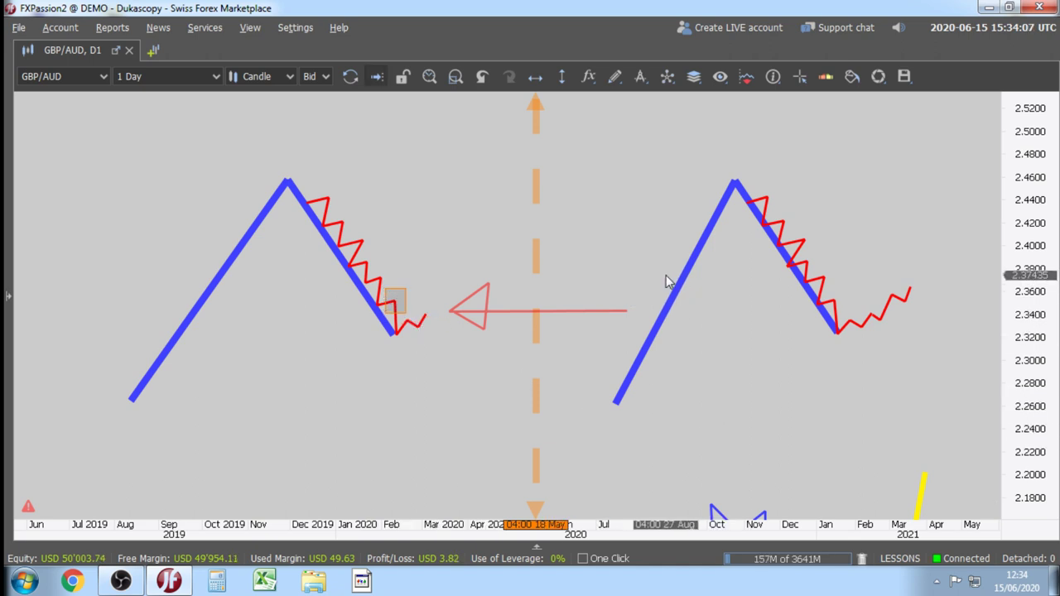
Draw a matching small rectangle between about 2.340 and 2.362 around the last red pullback leg of the 2020–2021 sketch.
{"action": "left_click", "coordinate": [619, 78]}
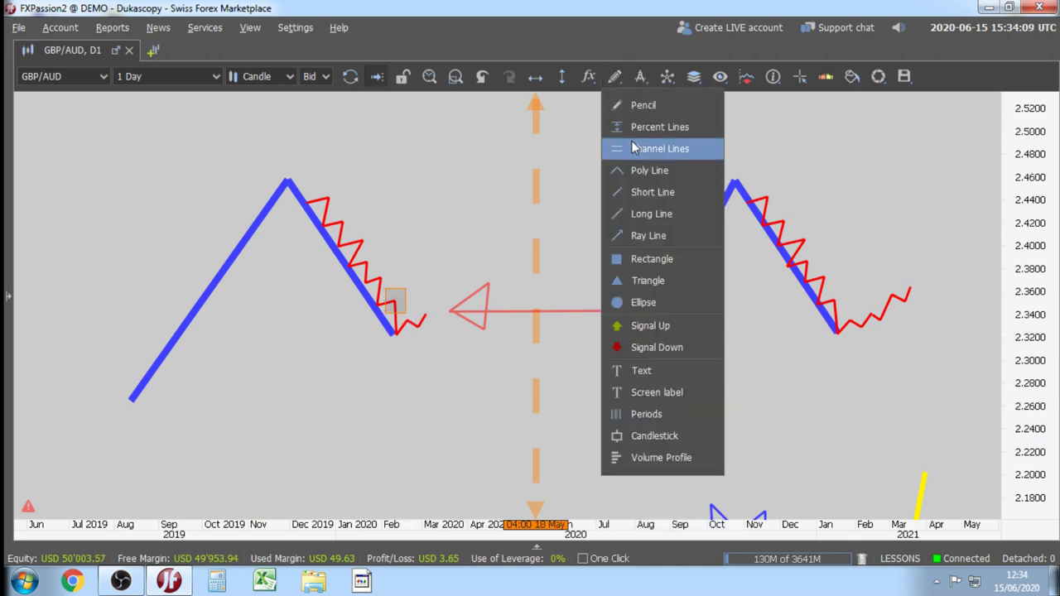
{"action": "left_click", "coordinate": [638, 259]}
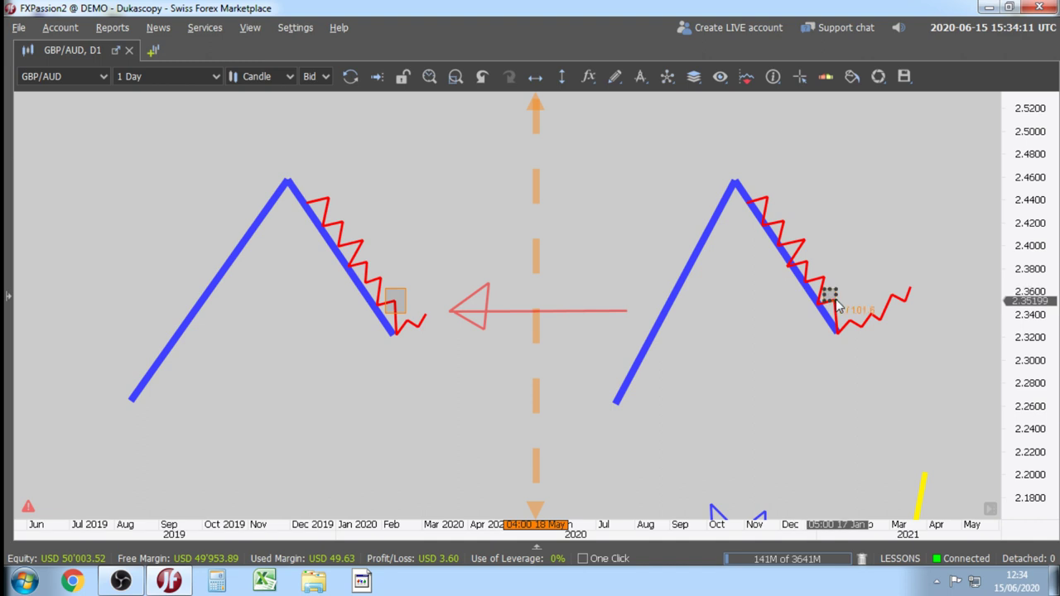
{"action": "left_click", "coordinate": [845, 315]}
Draw a poly-line arrow at about 2.35 pointing at the 2020–2021 sketch's rectangle and shift it slightly closer to the rectangle.
{"action": "left_click", "coordinate": [615, 77]}
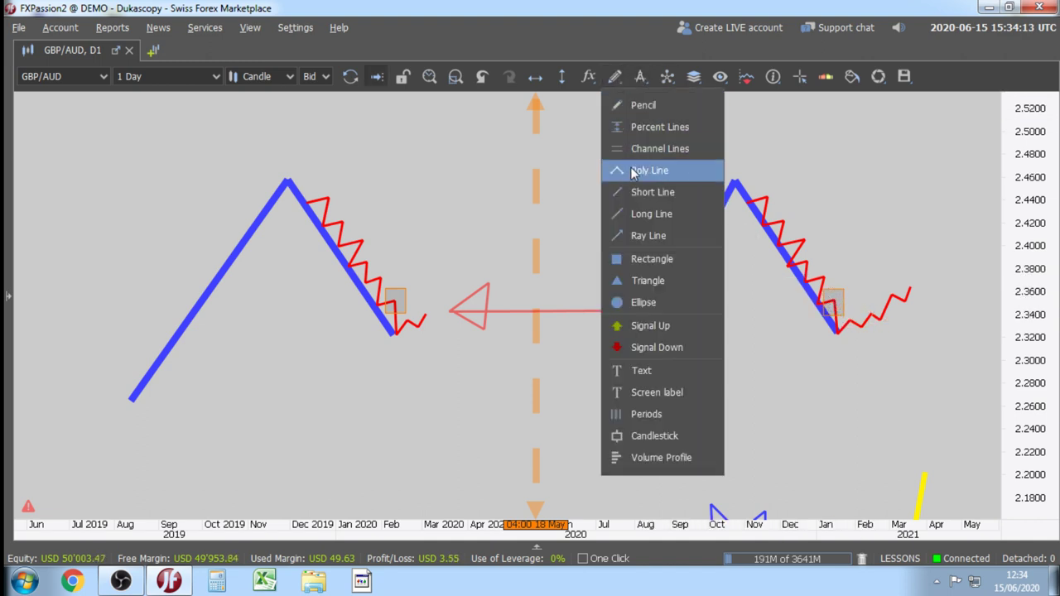
{"action": "left_click", "coordinate": [634, 171]}
{"action": "left_click", "coordinate": [961, 294]}
{"action": "left_click", "coordinate": [854, 302]}
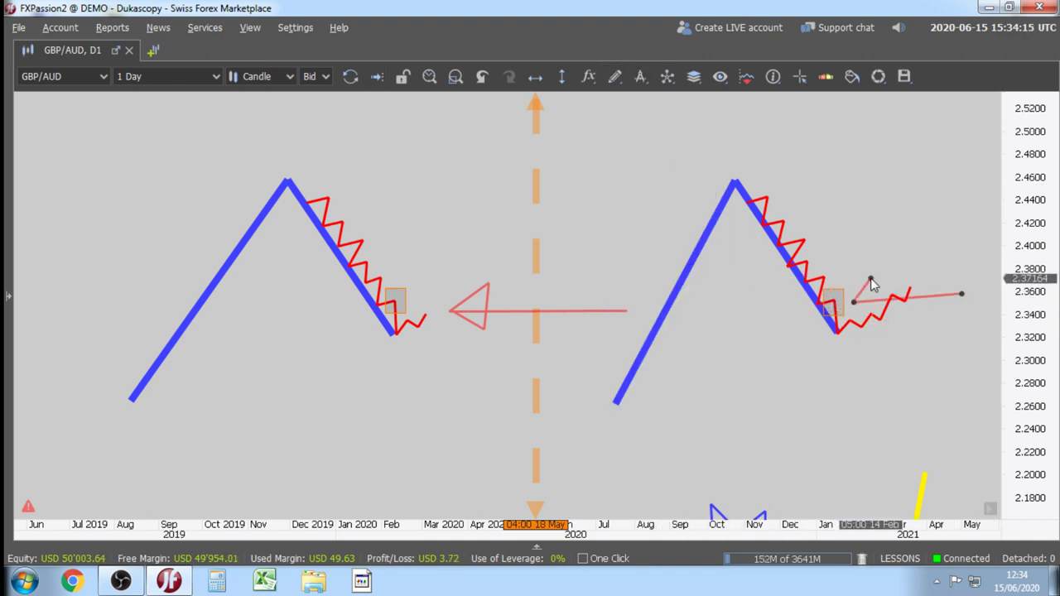
{"action": "left_click", "coordinate": [872, 282]}
{"action": "left_click", "coordinate": [876, 310]}
{"action": "double_click", "coordinate": [859, 308]}
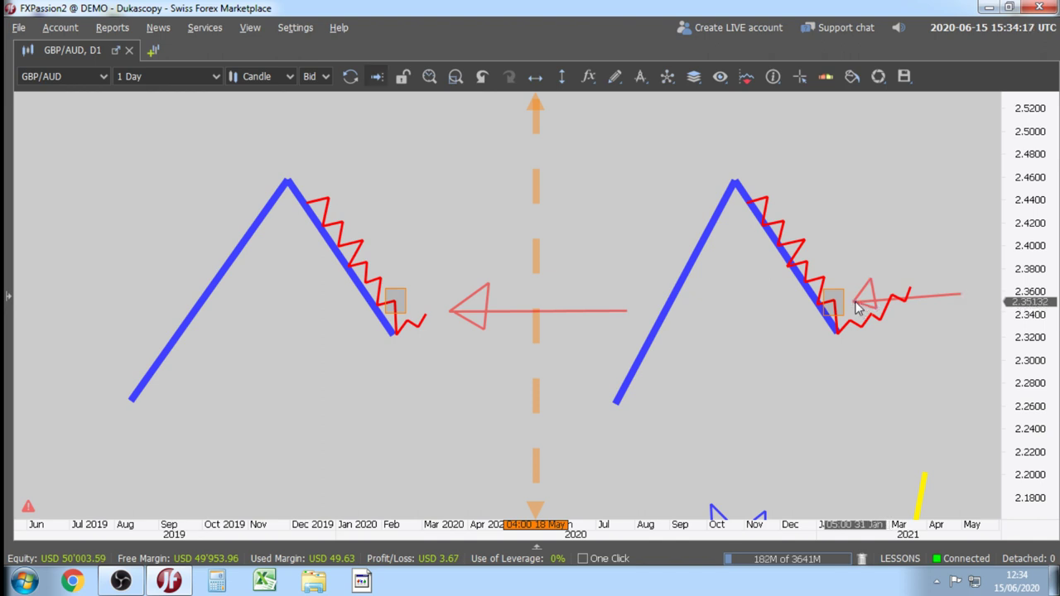
{"action": "left_click", "coordinate": [930, 291]}
{"action": "mouse_move", "coordinate": [930, 290]}
{"action": "left_mouse_down"}
{"action": "mouse_move", "coordinate": [930, 260]}
{"action": "mouse_move", "coordinate": [956, 287]}
{"action": "mouse_move", "coordinate": [917, 298]}
{"action": "left_mouse_up"}
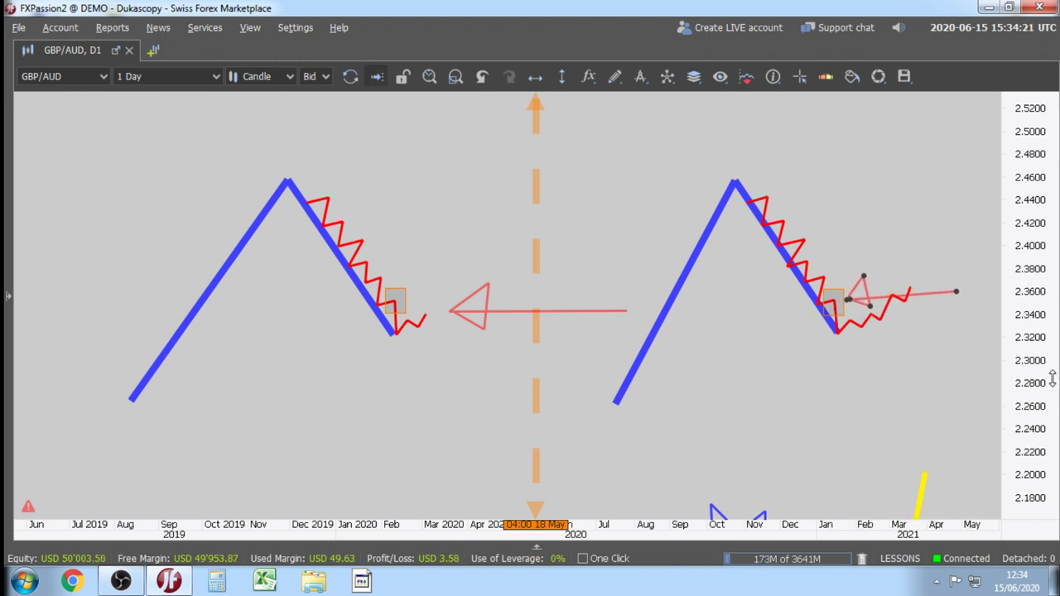
Add a text label below the 2019–2020 sketch, with "This is a SHORT" and "TERM LONG TRADE" as its first two lines.
{"action": "left_click_drag", "start_coordinate": [1052, 378], "coordinate": [1035, 358]}
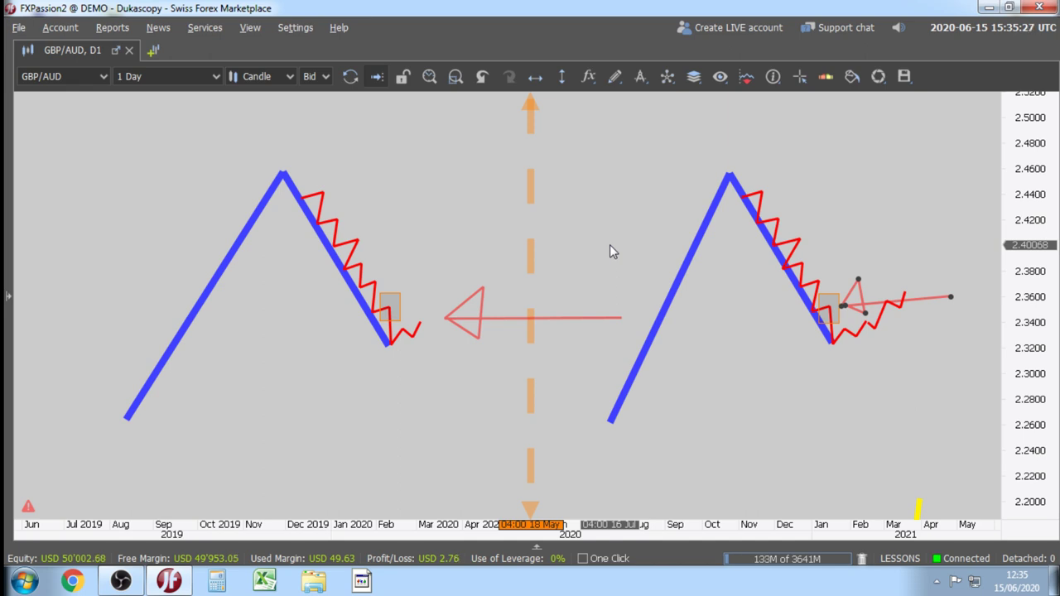
{"action": "left_click_drag", "start_coordinate": [343, 160], "coordinate": [414, 174]}
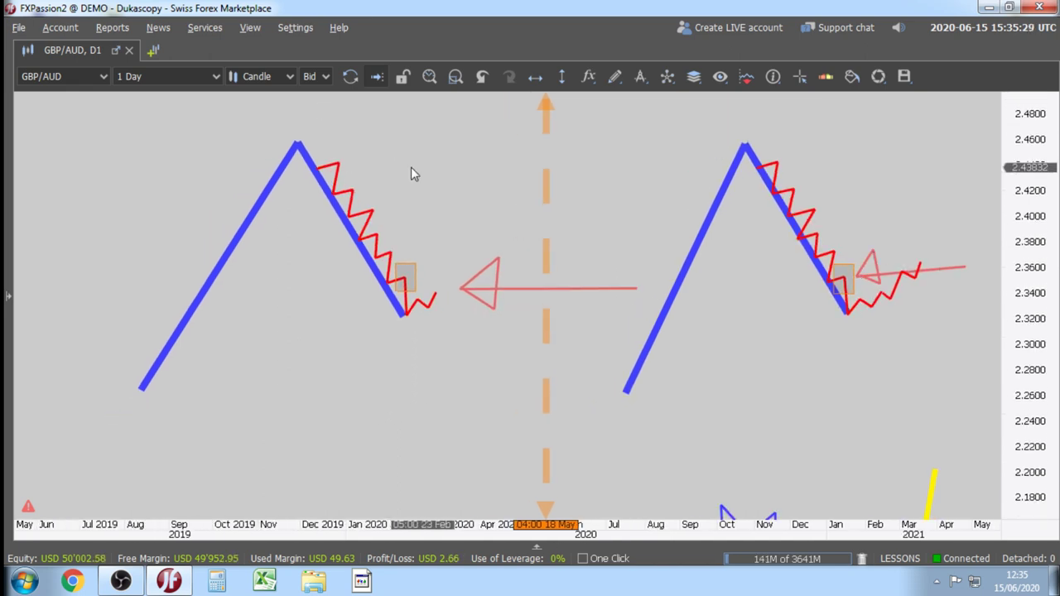
{"action": "left_click", "coordinate": [613, 77]}
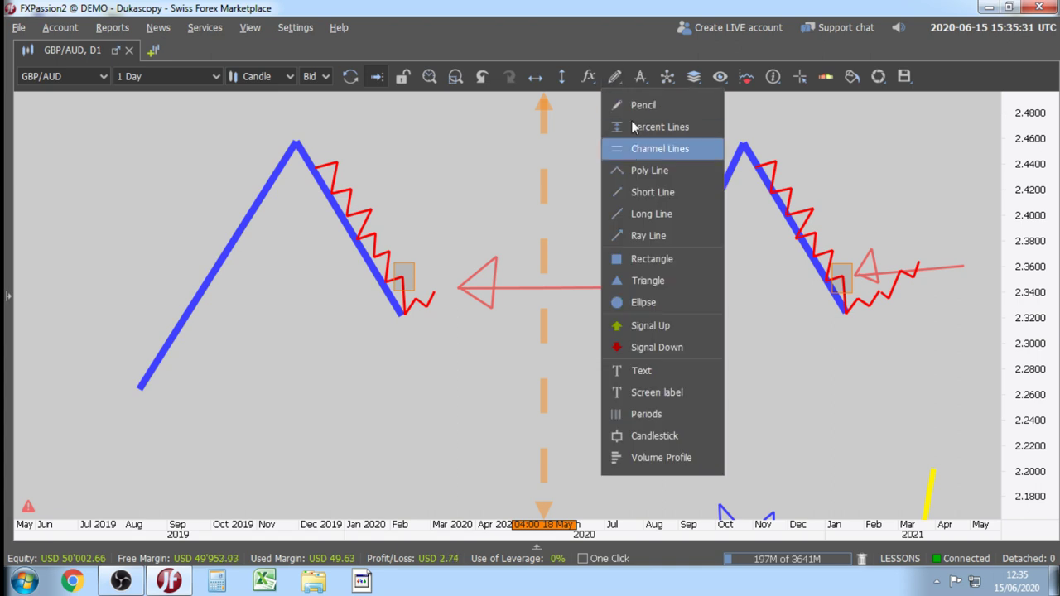
{"action": "left_click", "coordinate": [638, 370]}
{"action": "left_click", "coordinate": [289, 383]}
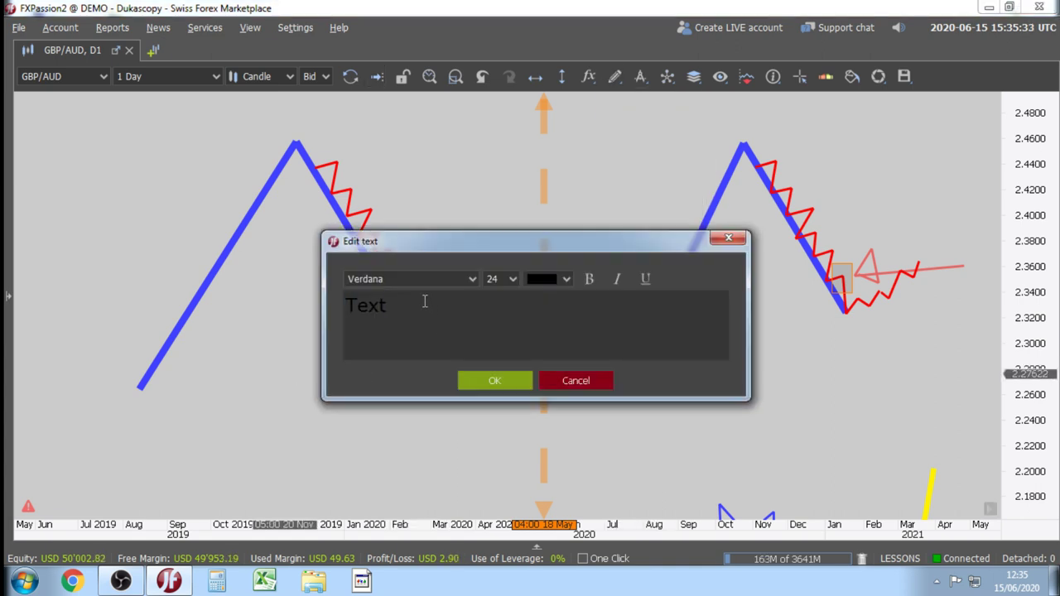
{"action": "type", "text": "This is a S"}
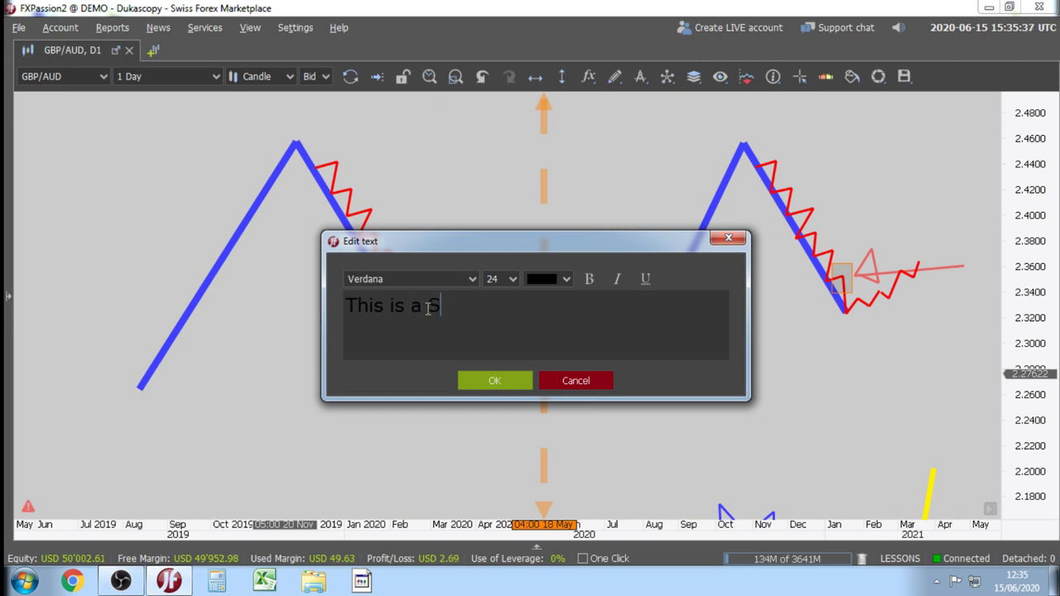
{"action": "type", "text": "HORT TE"}
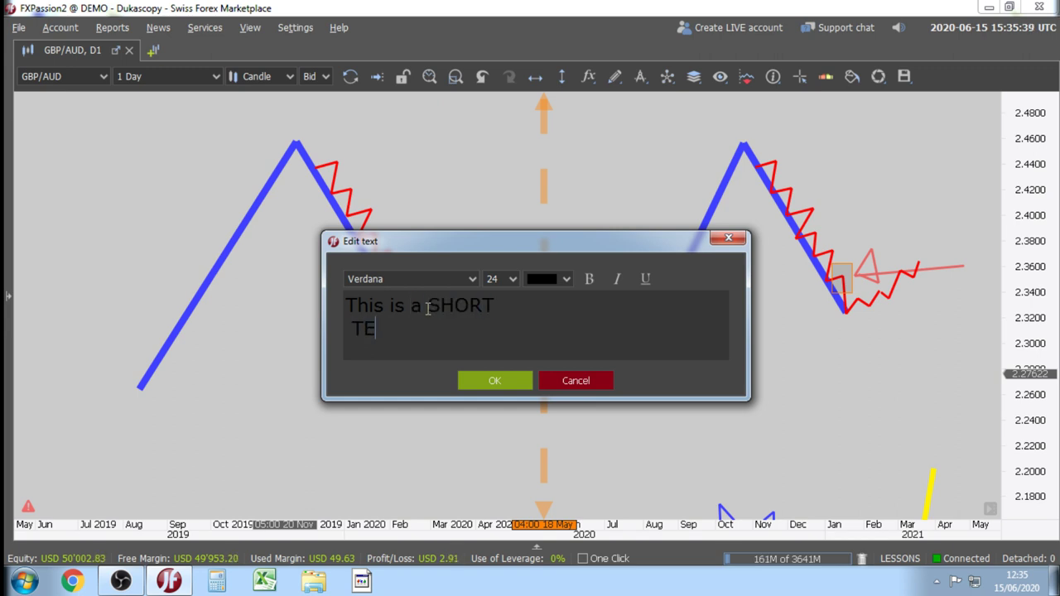
{"action": "type", "text": "RM LONG TRADE"}
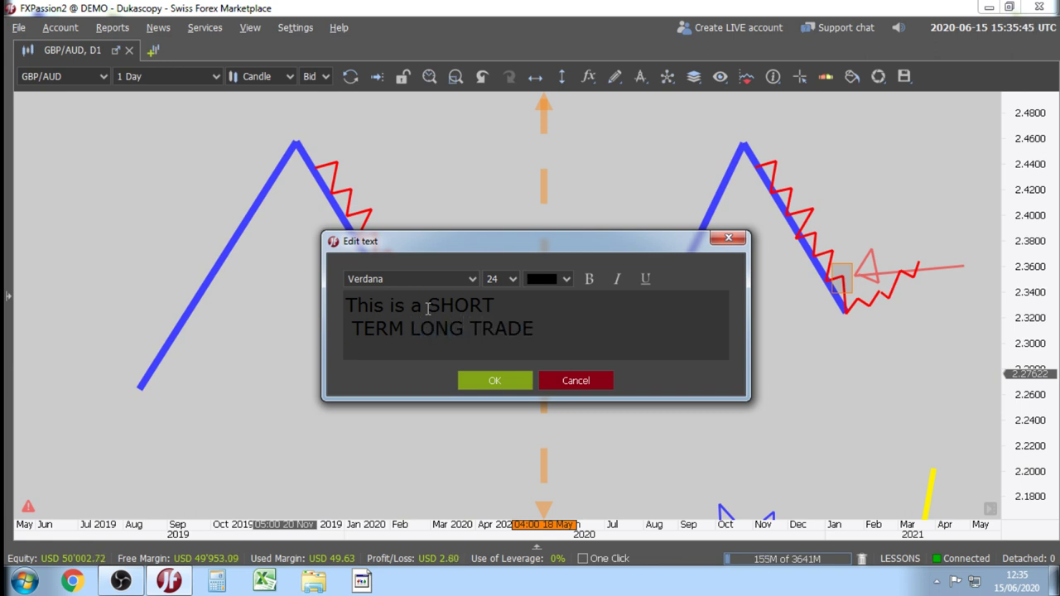
Add the lines "and If you want" and "LONGTERM RISKY TRADE!" to the label and position it beneath the 2019–2020 sketch.
{"action": "key", "text": "Return"}
{"action": "type", "text": "and If"}
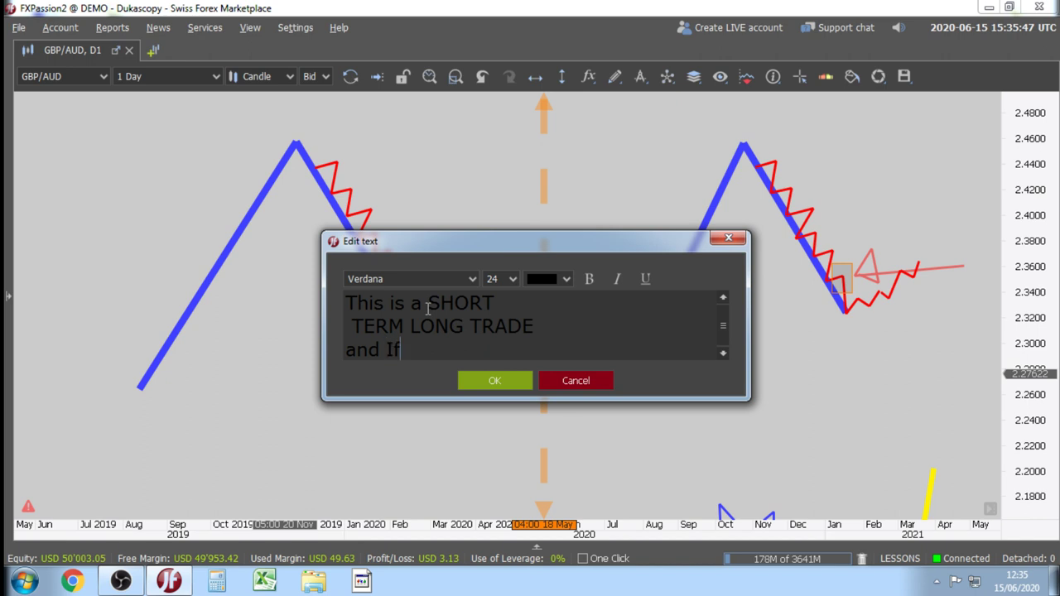
{"action": "type", "text": " you want"}
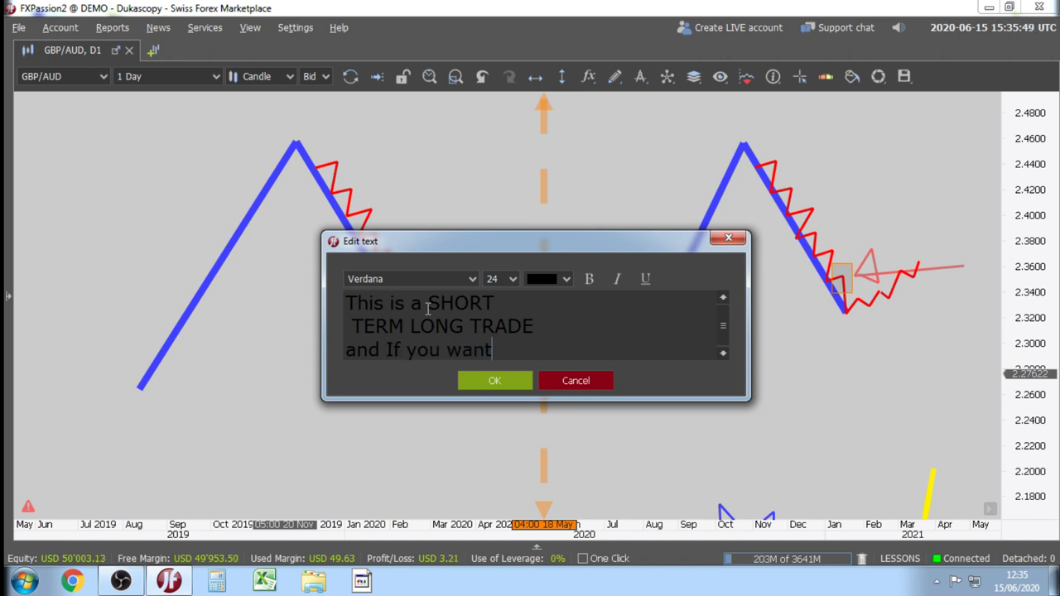
{"action": "key", "text": "Return"}
{"action": "type", "text": "LONG"}
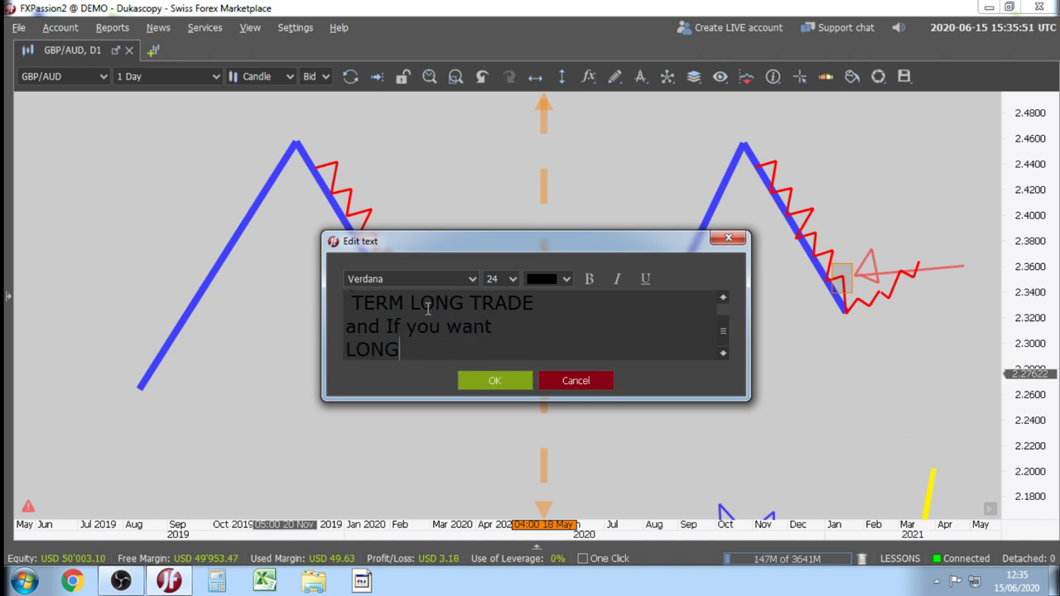
{"action": "type", "text": "TERM RISK"}
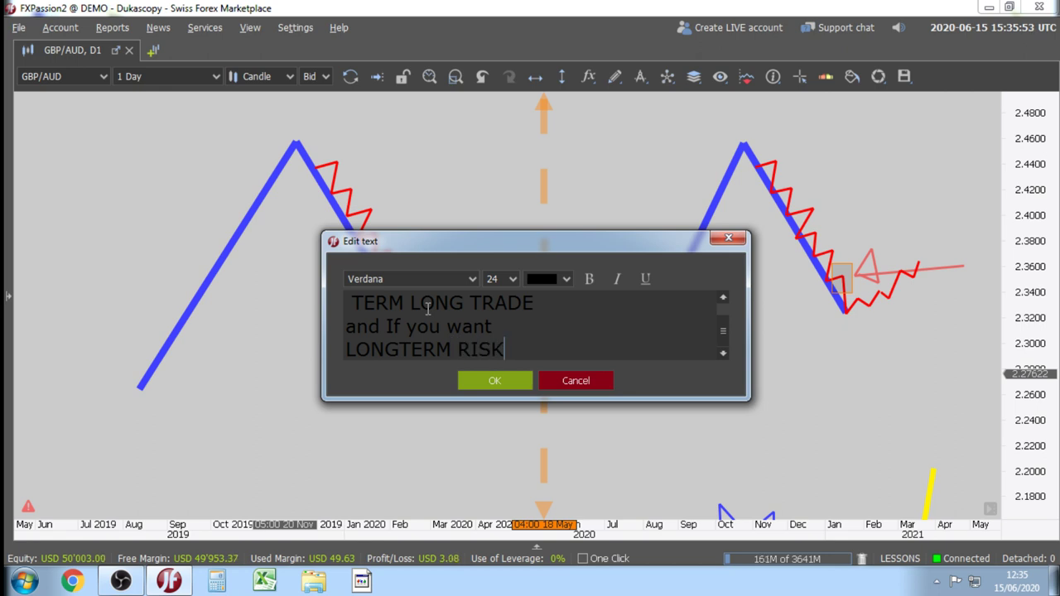
{"action": "type", "text": "TRADE!"}
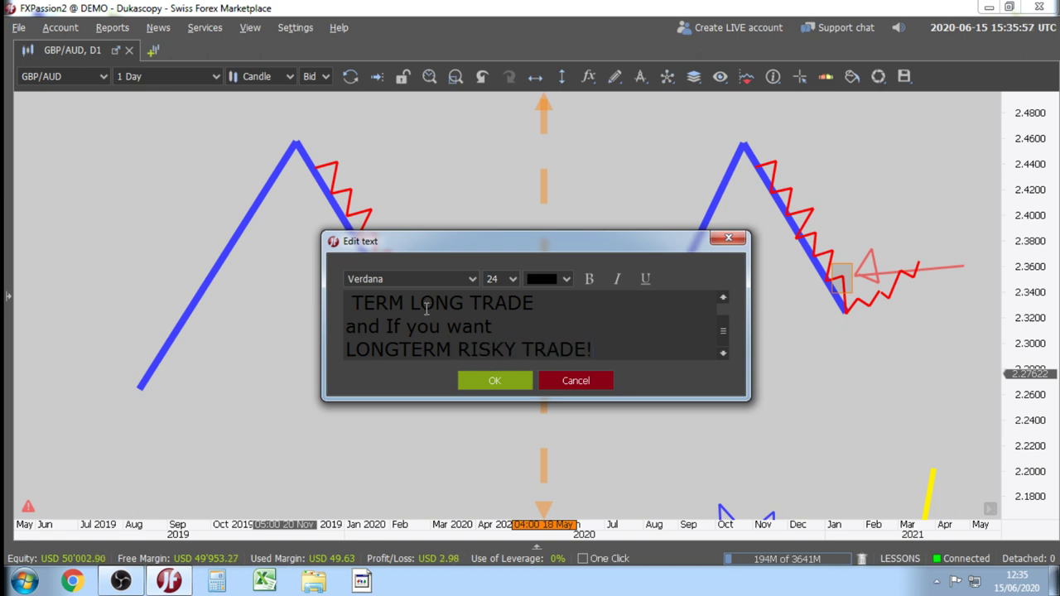
{"action": "left_click", "coordinate": [468, 383]}
{"action": "left_click_drag", "start_coordinate": [398, 348], "coordinate": [320, 414]}
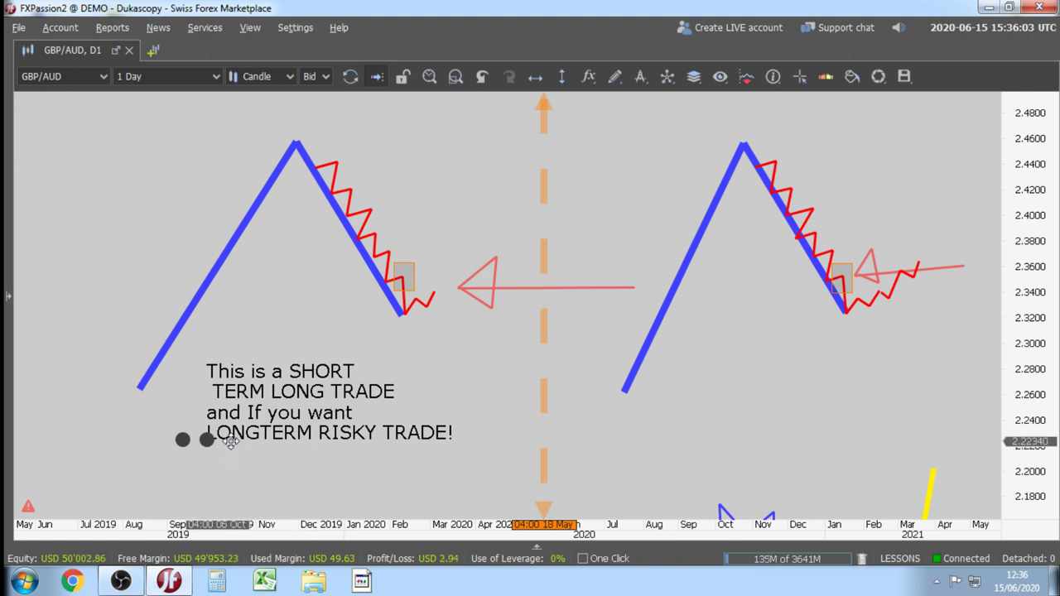
Move the arrow beside the 2019–2020 sketch closer to its red ending and down to about 2.315.
{"action": "mouse_move", "coordinate": [530, 286]}
{"action": "left_mouse_down"}
{"action": "mouse_move", "coordinate": [490, 287]}
{"action": "mouse_move", "coordinate": [485, 301]}
{"action": "mouse_move", "coordinate": [497, 303]}
{"action": "mouse_move", "coordinate": [485, 300]}
{"action": "mouse_move", "coordinate": [492, 287]}
{"action": "mouse_move", "coordinate": [485, 305]}
{"action": "left_mouse_up"}
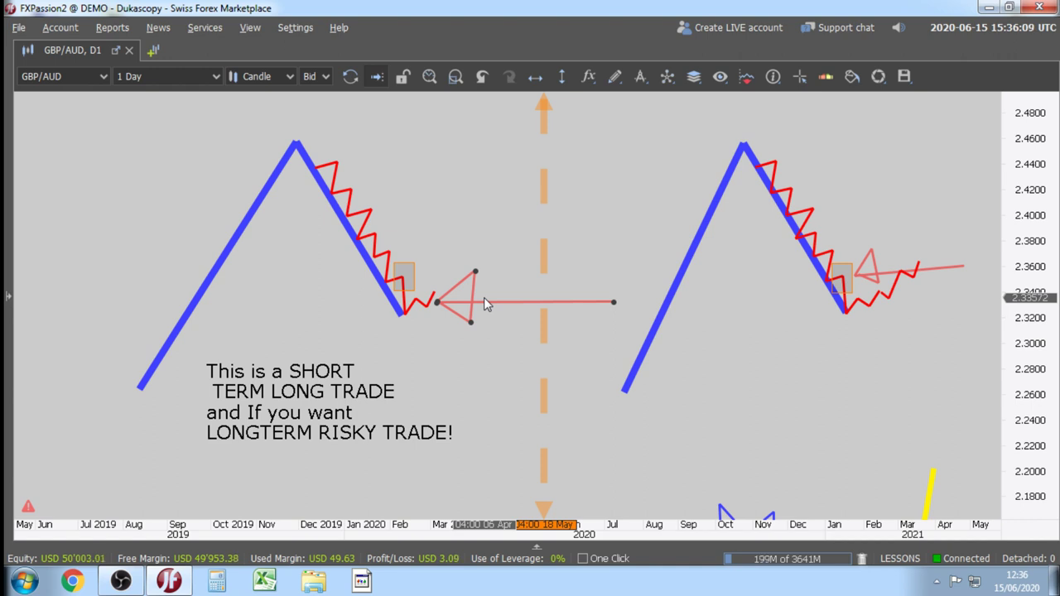
{"action": "mouse_move", "coordinate": [483, 297]}
{"action": "left_mouse_down"}
{"action": "mouse_move", "coordinate": [491, 274]}
{"action": "mouse_move", "coordinate": [452, 435]}
{"action": "mouse_move", "coordinate": [471, 383]}
{"action": "mouse_move", "coordinate": [477, 274]}
{"action": "mouse_move", "coordinate": [477, 409]}
{"action": "mouse_move", "coordinate": [493, 292]}
{"action": "mouse_move", "coordinate": [457, 322]}
{"action": "mouse_move", "coordinate": [463, 287]}
{"action": "mouse_move", "coordinate": [492, 285]}
{"action": "mouse_move", "coordinate": [470, 303]}
{"action": "mouse_move", "coordinate": [487, 314]}
{"action": "mouse_move", "coordinate": [509, 291]}
{"action": "mouse_move", "coordinate": [474, 281]}
{"action": "mouse_move", "coordinate": [460, 292]}
{"action": "mouse_move", "coordinate": [478, 325]}
{"action": "mouse_move", "coordinate": [455, 303]}
{"action": "mouse_move", "coordinate": [486, 428]}
{"action": "mouse_move", "coordinate": [478, 293]}
{"action": "mouse_move", "coordinate": [488, 303]}
{"action": "mouse_move", "coordinate": [488, 289]}
{"action": "mouse_move", "coordinate": [394, 423]}
{"action": "mouse_move", "coordinate": [453, 423]}
{"action": "mouse_move", "coordinate": [488, 292]}
{"action": "left_mouse_up"}
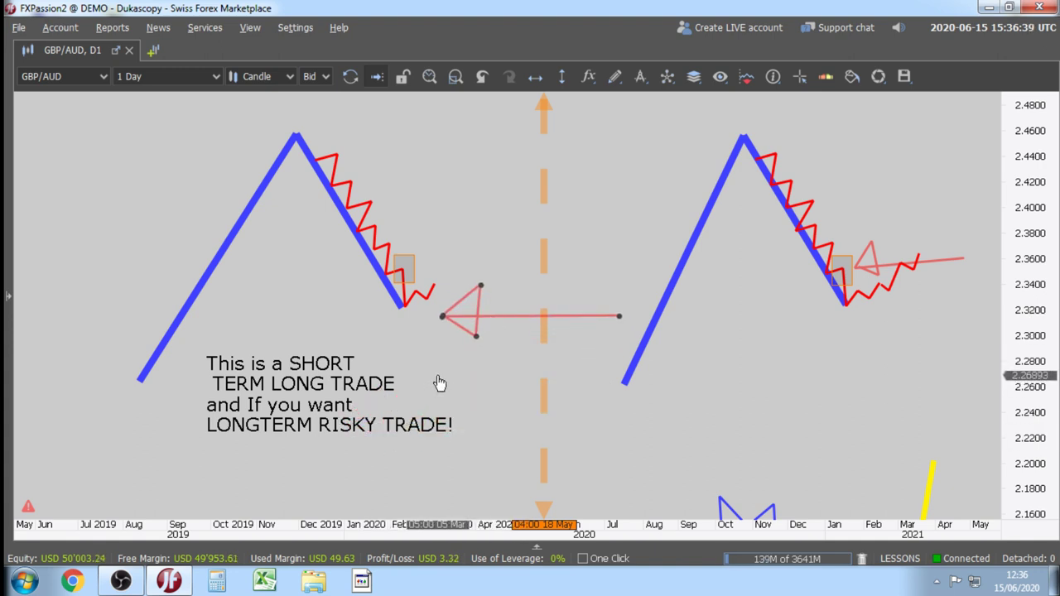
Clone the text label and place the copy beneath the 2020–2021 sketch.
{"action": "right_click", "coordinate": [320, 396]}
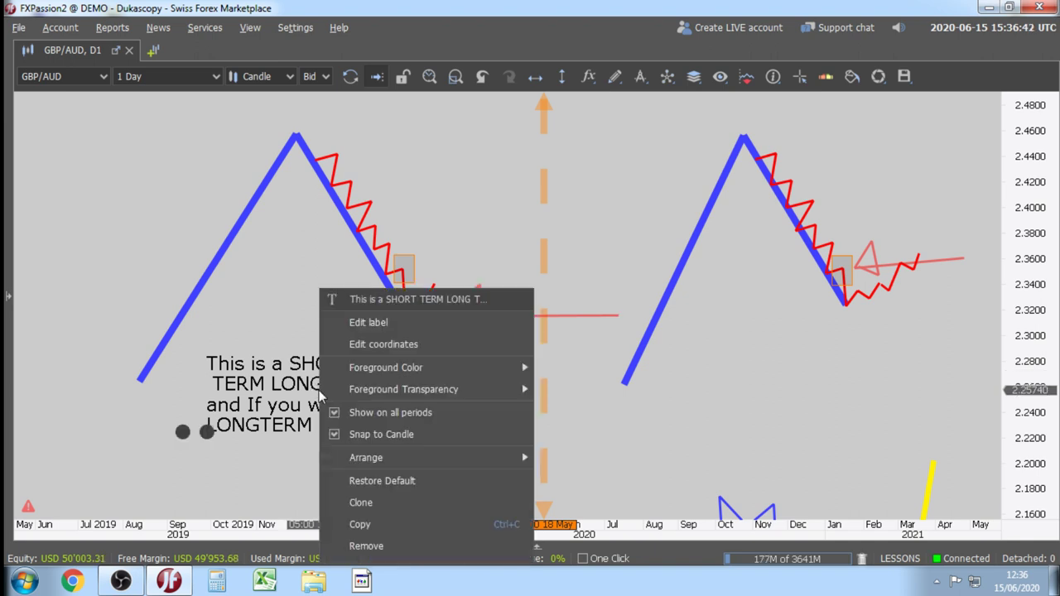
{"action": "left_click", "coordinate": [378, 503]}
{"action": "left_click_drag", "start_coordinate": [380, 412], "coordinate": [720, 395]}
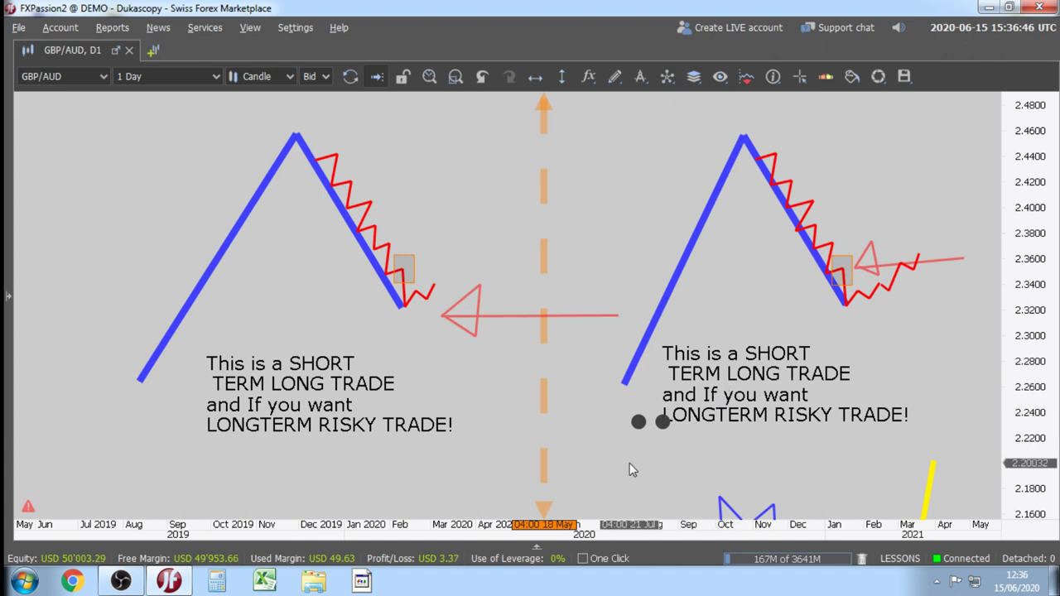
Replace the word "SHORT" with "LONG" in the first line of the cloned label.
{"action": "right_click", "coordinate": [729, 395]}
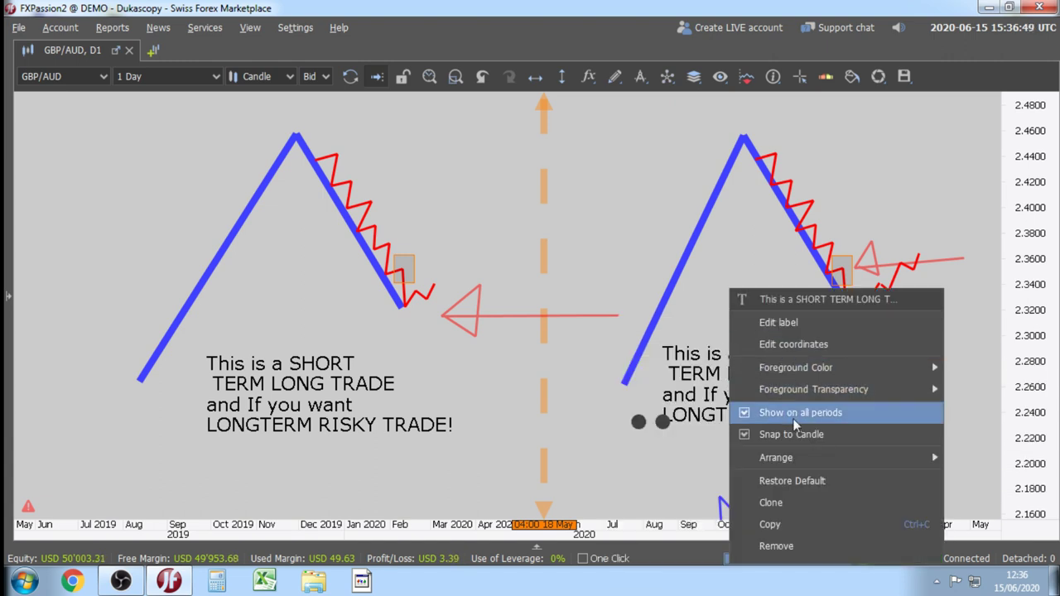
{"action": "left_click", "coordinate": [794, 326]}
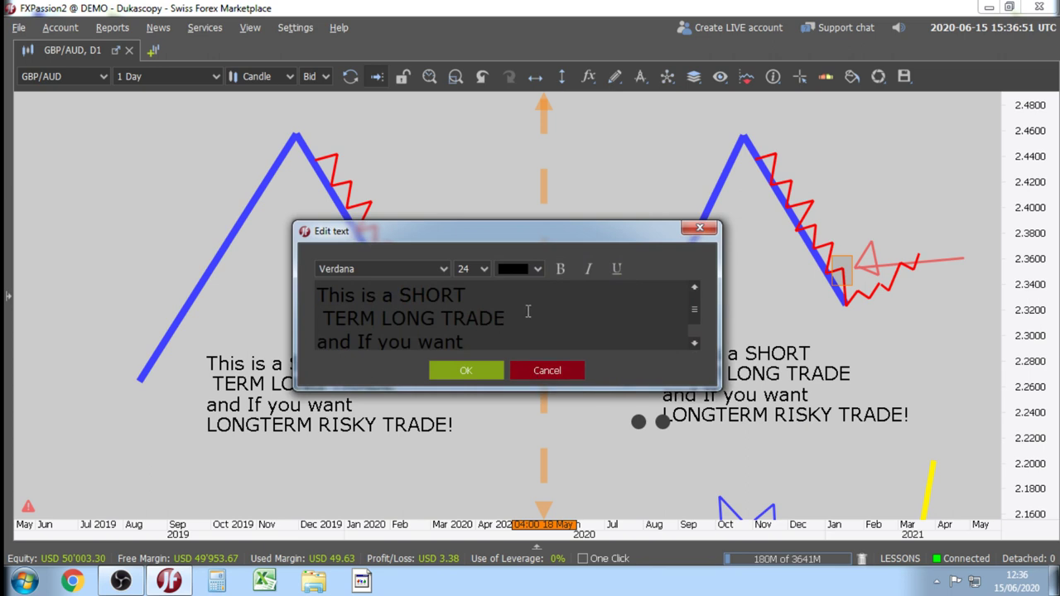
{"action": "key", "text": "BackSpace"}
{"action": "key", "text": "BackSpace"}
{"action": "key", "text": "BackSpace"}
{"action": "key", "text": "BackSpace"}
{"action": "key", "text": "BackSpace"}
{"action": "type", "text": "LONG"}
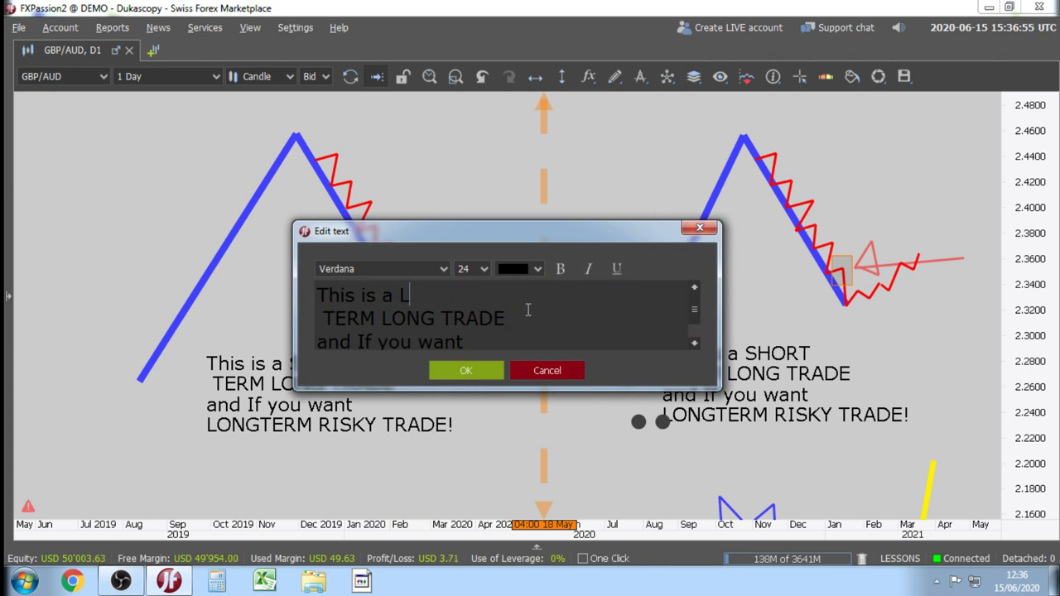
Delete the lines "and If you want" and "LONGTERM RISKY TRADE!" from the cloned label's text.
{"action": "key", "text": "Down"}
{"action": "key", "text": "Down"}
{"action": "key", "text": "Down"}
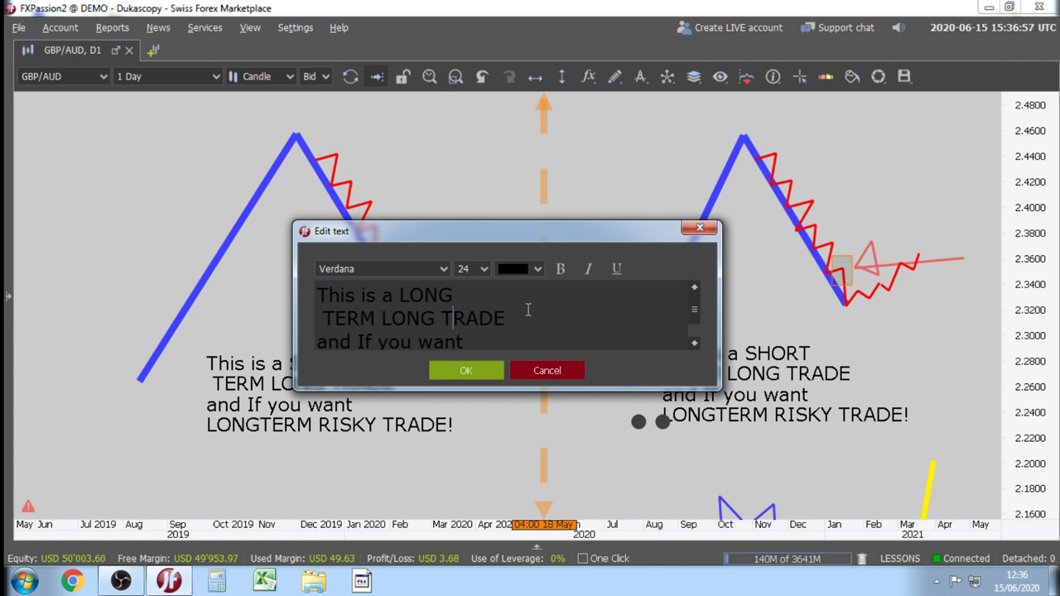
{"action": "key", "text": "Right"}
{"action": "key", "text": "Right"}
{"action": "key", "text": "Right"}
{"action": "key", "text": "Right"}
{"action": "key", "text": "Right"}
{"action": "key", "text": "Right"}
{"action": "key", "text": "Right"}
{"action": "key", "text": "Right"}
{"action": "key", "text": "Right"}
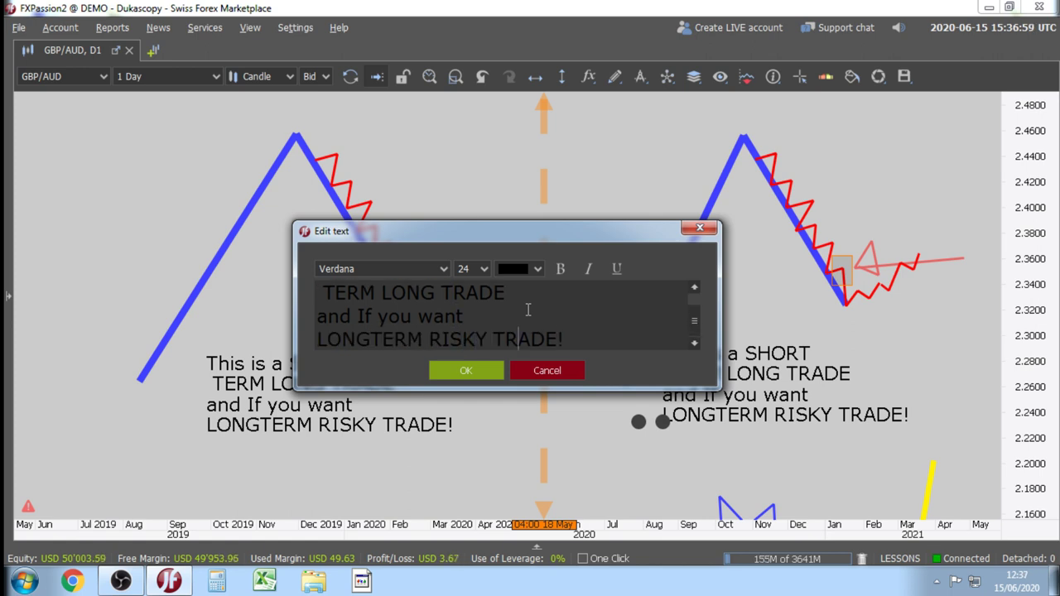
{"action": "key", "text": "BackSpace"}
{"action": "key", "text": "BackSpace"}
{"action": "key", "text": "BackSpace"}
{"action": "key", "text": "BackSpace"}
{"action": "key", "text": "BackSpace"}
{"action": "key", "text": "BackSpace"}
{"action": "key", "text": "BackSpace"}
{"action": "key", "text": "BackSpace"}
{"action": "key", "text": "BackSpace"}
{"action": "key", "text": "BackSpace"}
{"action": "key", "text": "BackSpace"}
{"action": "key", "text": "BackSpace"}
{"action": "key", "text": "BackSpace"}
{"action": "key", "text": "BackSpace"}
{"action": "key", "text": "BackSpace"}
{"action": "key", "text": "BackSpace"}
{"action": "key", "text": "BackSpace"}
{"action": "key", "text": "BackSpace"}
{"action": "key", "text": "BackSpace"}
{"action": "key", "text": "BackSpace"}
{"action": "key", "text": "BackSpace"}
{"action": "key", "text": "BackSpace"}
{"action": "key", "text": "BackSpace"}
{"action": "key", "text": "BackSpace"}
{"action": "key", "text": "BackSpace"}
{"action": "key", "text": "BackSpace"}
{"action": "key", "text": "BackSpace"}
{"action": "key", "text": "BackSpace"}
{"action": "key", "text": "BackSpace"}
{"action": "key", "text": "BackSpace"}
{"action": "key", "text": "BackSpace"}
{"action": "key", "text": "BackSpace"}
{"action": "key", "text": "BackSpace"}
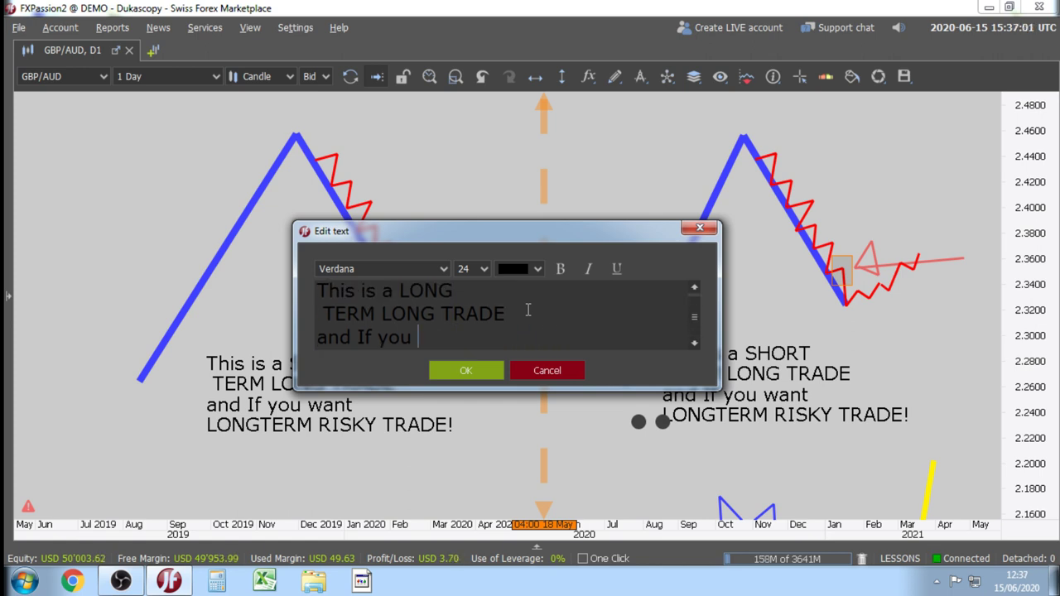
{"action": "key", "text": "BackSpace"}
{"action": "key", "text": "BackSpace"}
{"action": "key", "text": "BackSpace"}
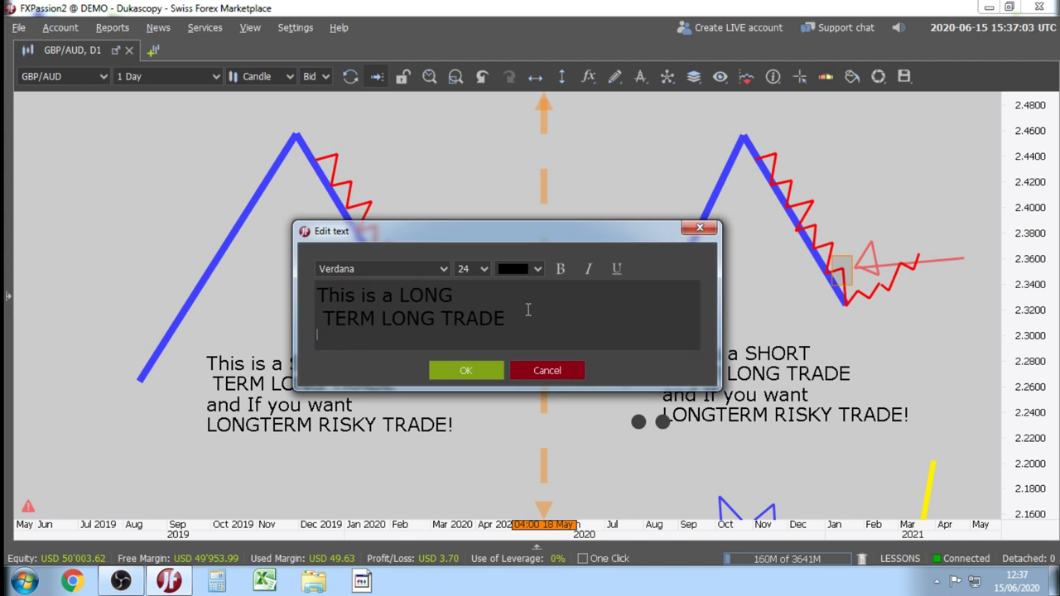
Add "comparing to the" and "left picture is LESS RISKY!" as the label's last two lines and apply the text.
{"action": "type", "text": "comparing "}
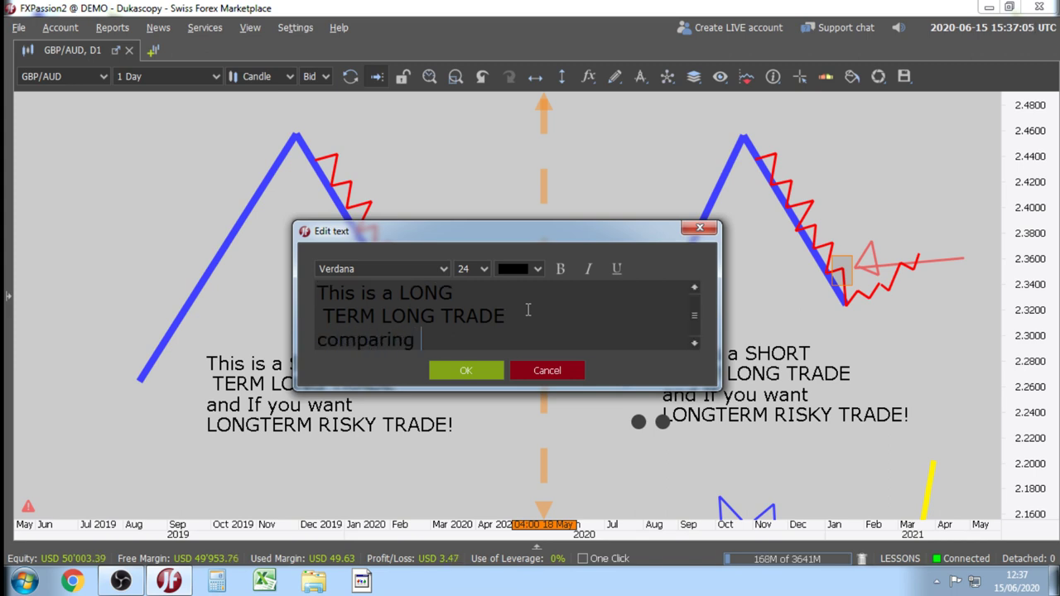
{"action": "type", "text": "to the left "}
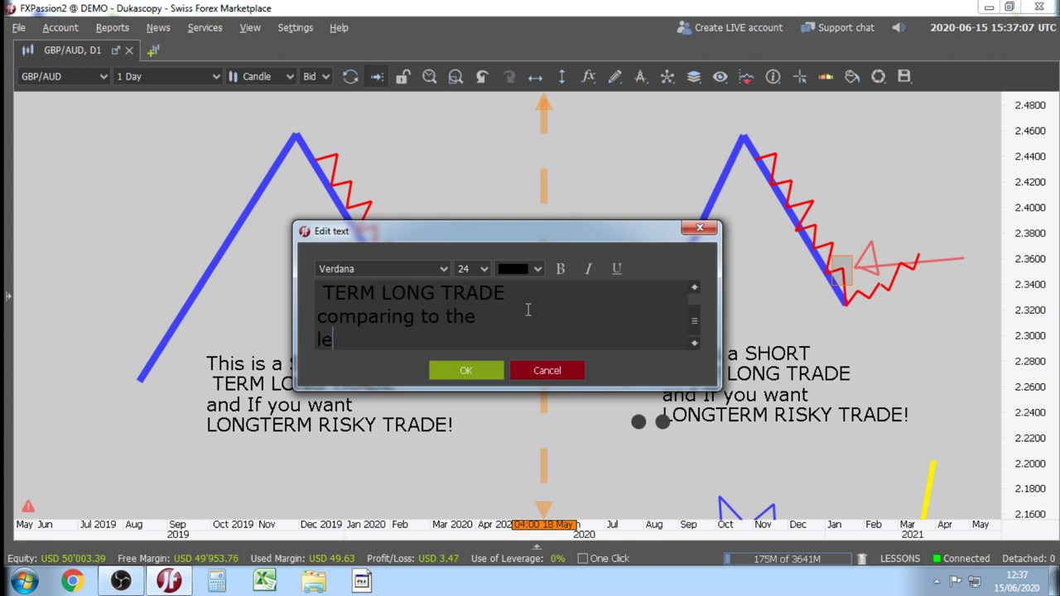
{"action": "type", "text": "picture i"}
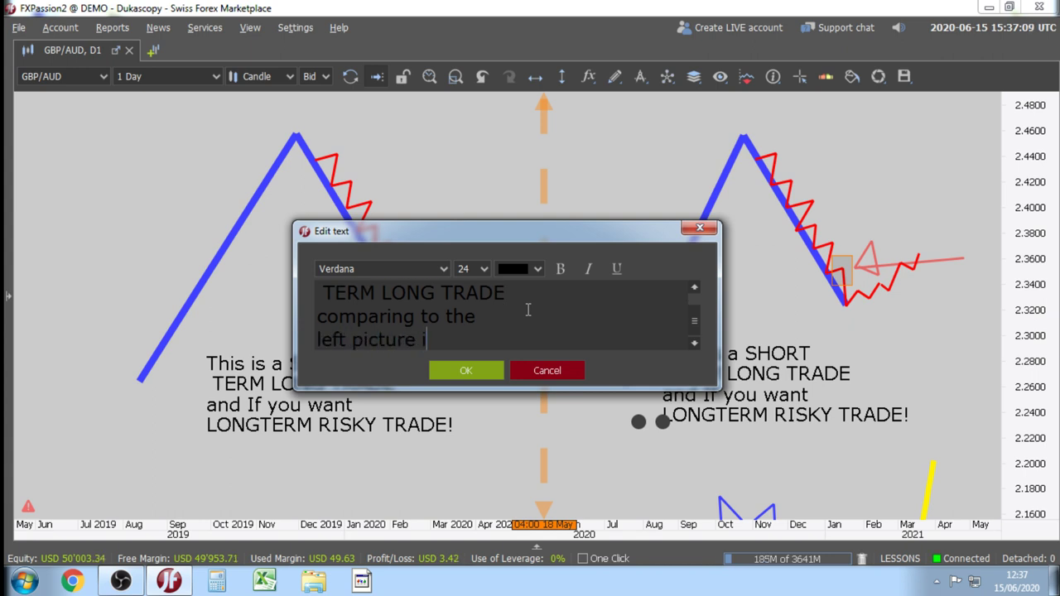
{"action": "type", "text": "s LESS "}
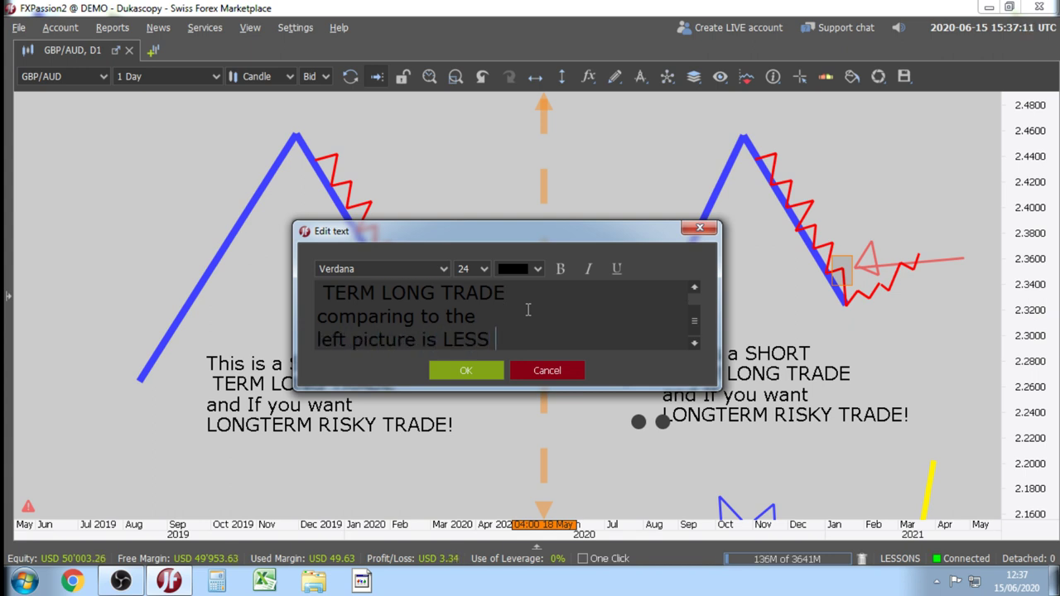
{"action": "type", "text": "RISKY!"}
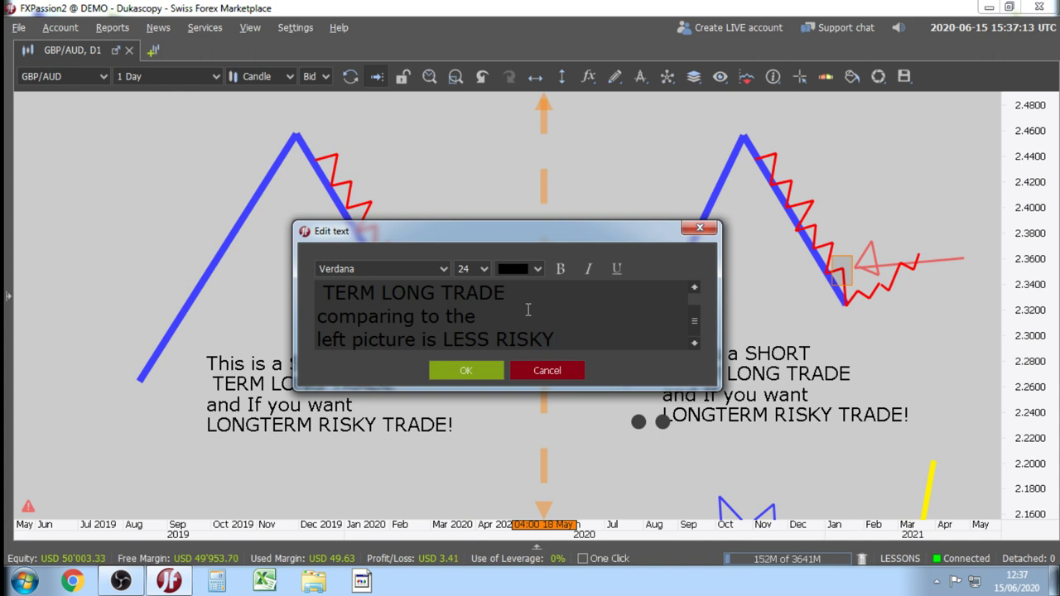
{"action": "left_click", "coordinate": [474, 374]}
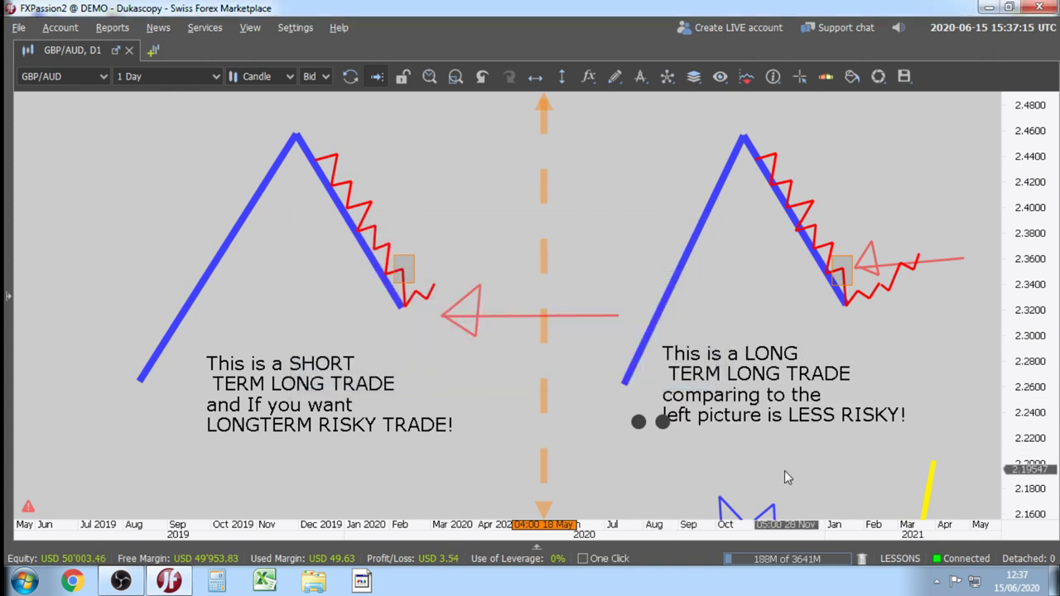
{"action": "left_click", "coordinate": [607, 243]}
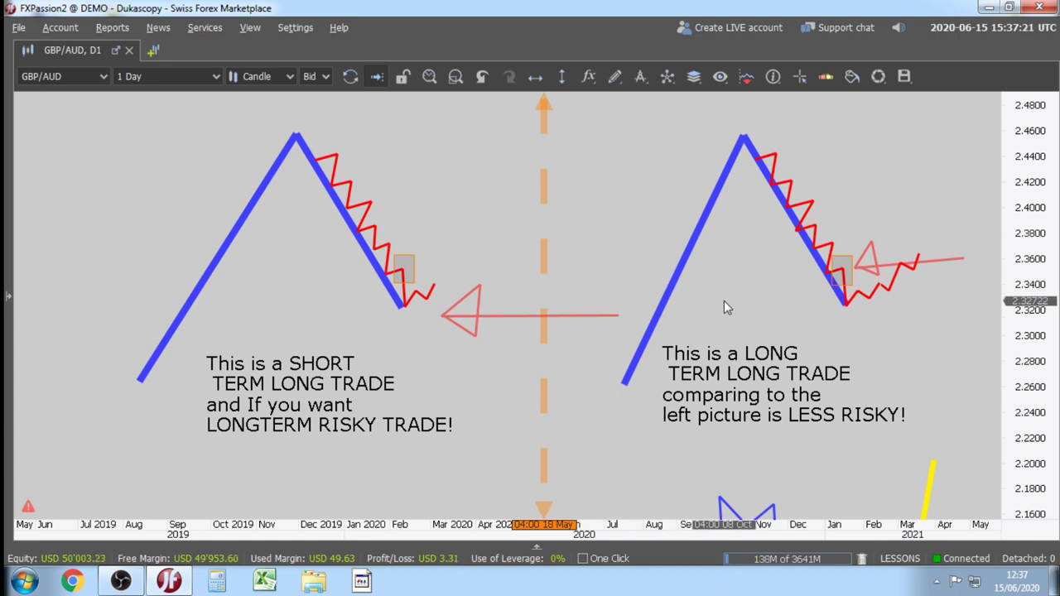
Remove the thin red zigzag projected from mid-June into July 2020 above the black short line.
{"action": "left_click_drag", "start_coordinate": [628, 217], "coordinate": [629, 230]}
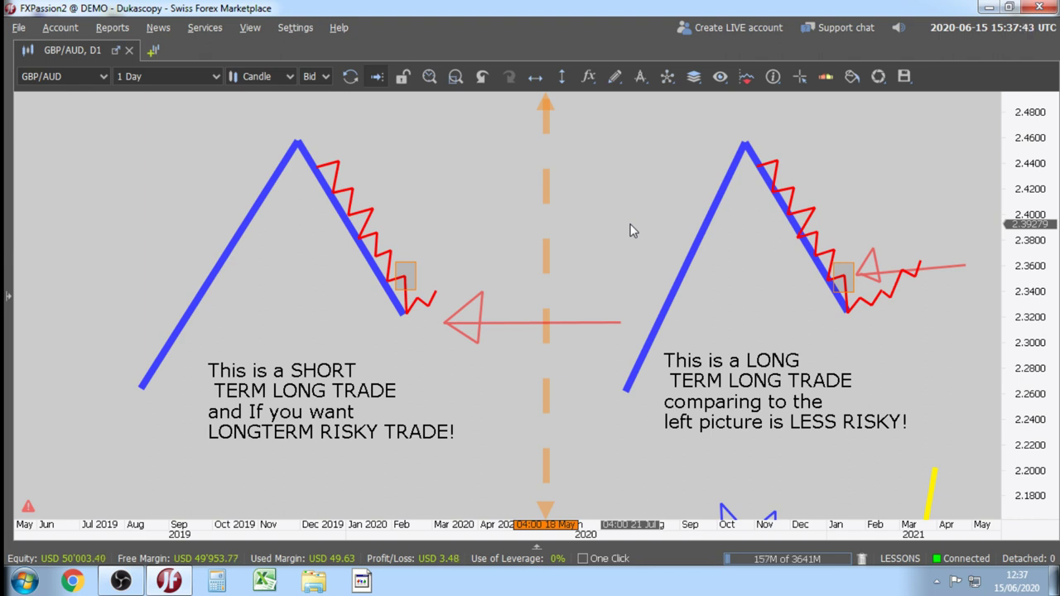
{"action": "left_click", "coordinate": [497, 324]}
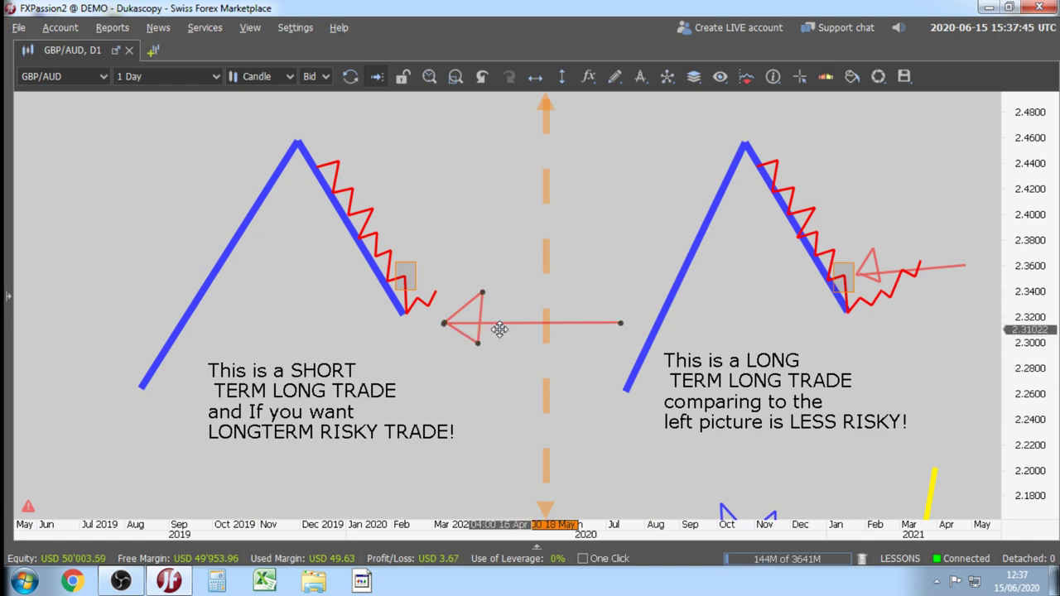
{"action": "left_click_drag", "start_coordinate": [544, 495], "coordinate": [737, 295]}
{"action": "scroll", "coordinate": [736, 287], "scroll_direction": "up", "scroll_amount": 5}
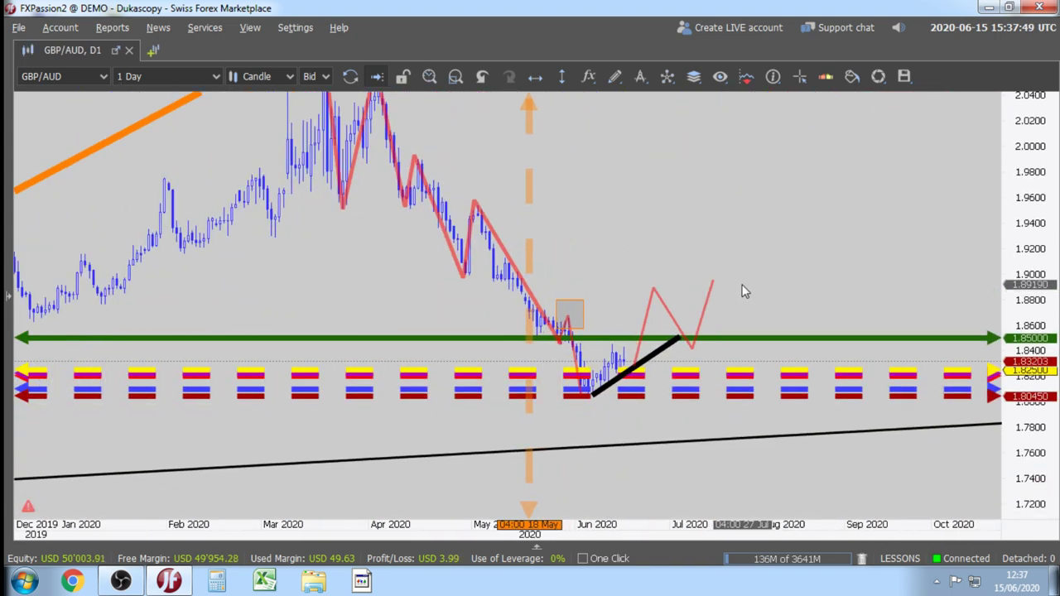
{"action": "left_click_drag", "start_coordinate": [1033, 412], "coordinate": [1033, 390]}
{"action": "left_click_drag", "start_coordinate": [911, 347], "coordinate": [815, 234]}
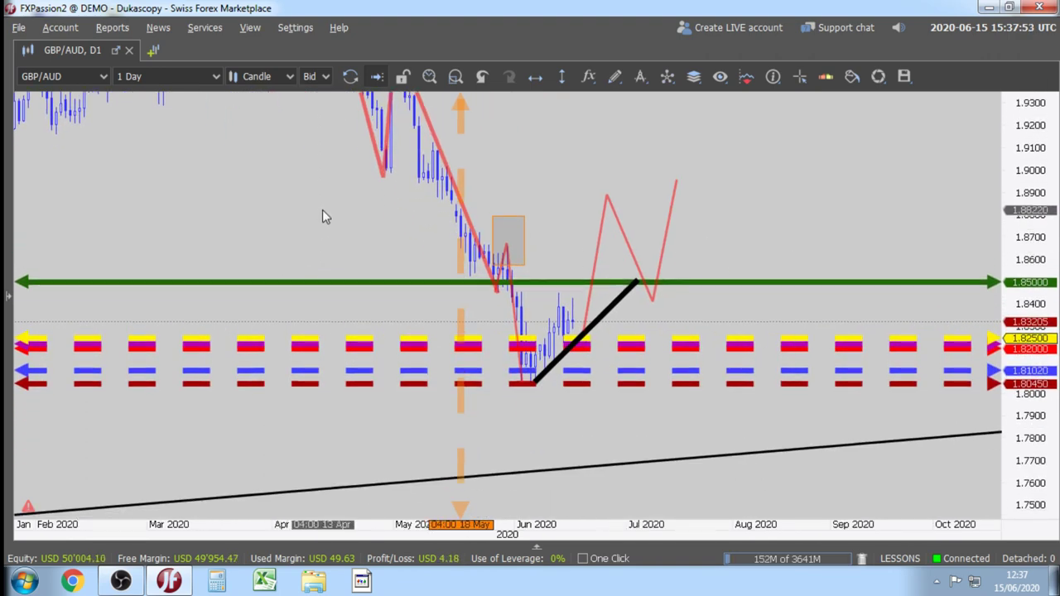
{"action": "scroll", "coordinate": [323, 212], "scroll_direction": "up", "scroll_amount": 1}
{"action": "scroll", "coordinate": [322, 214], "scroll_direction": "up", "scroll_amount": 1}
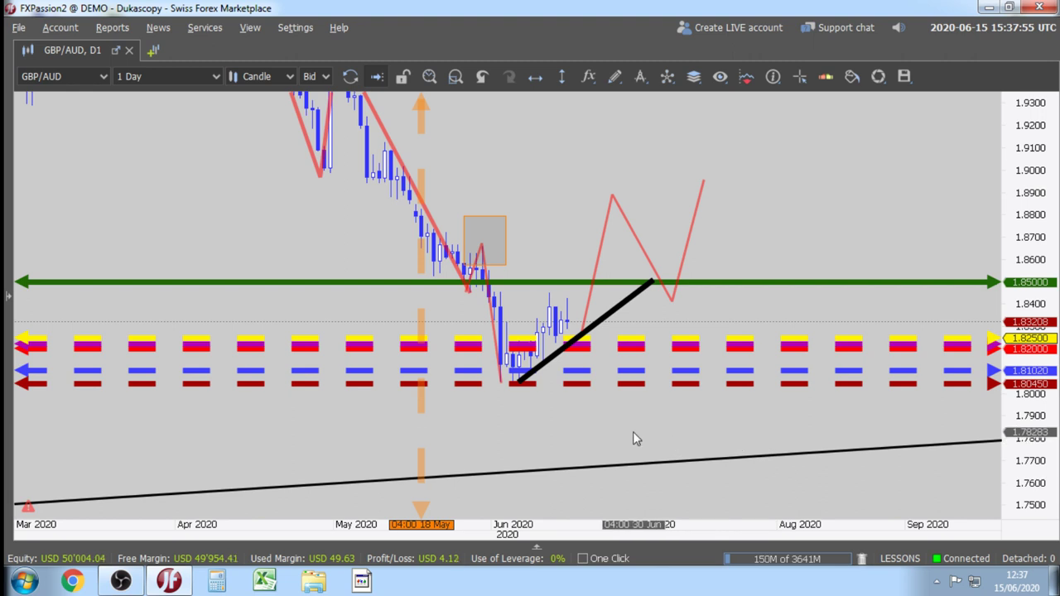
{"action": "scroll", "coordinate": [633, 439], "scroll_direction": "up", "scroll_amount": 1}
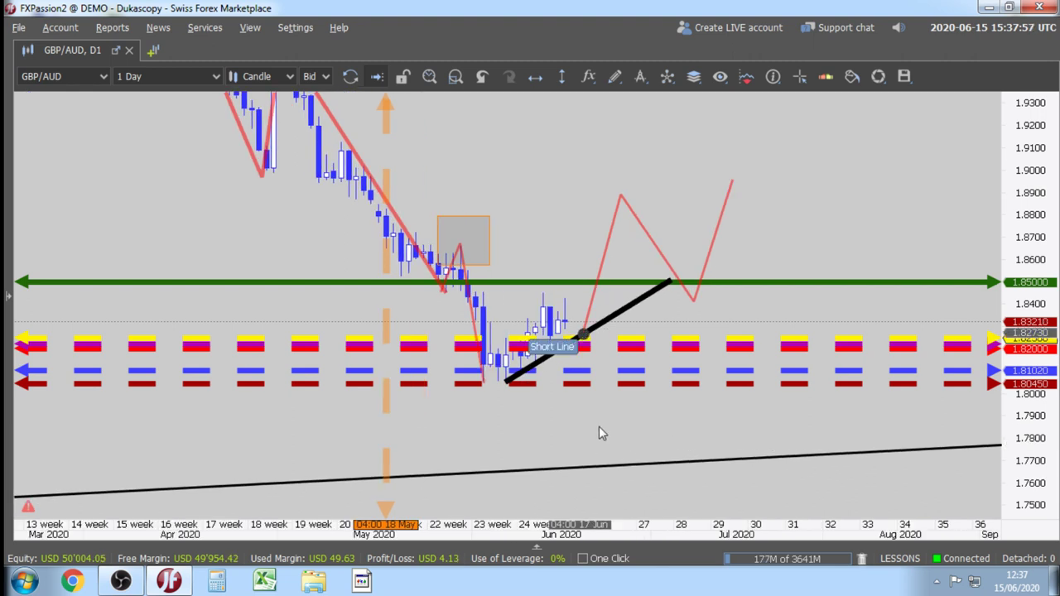
{"action": "left_click", "coordinate": [617, 232]}
{"action": "key", "text": "Delete"}
Thicken the short red polyline at the late-May to early-June 2020 drop and match the longer downtrend polyline's width to it.
{"action": "scroll", "coordinate": [659, 222], "scroll_direction": "up", "scroll_amount": 2}
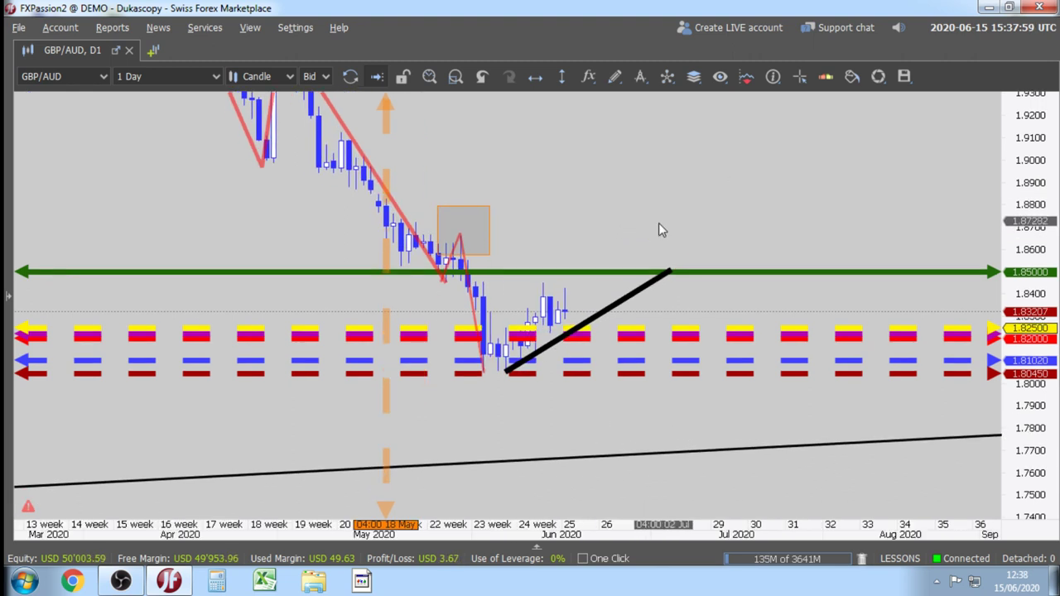
{"action": "scroll", "coordinate": [689, 197], "scroll_direction": "left", "scroll_amount": 1}
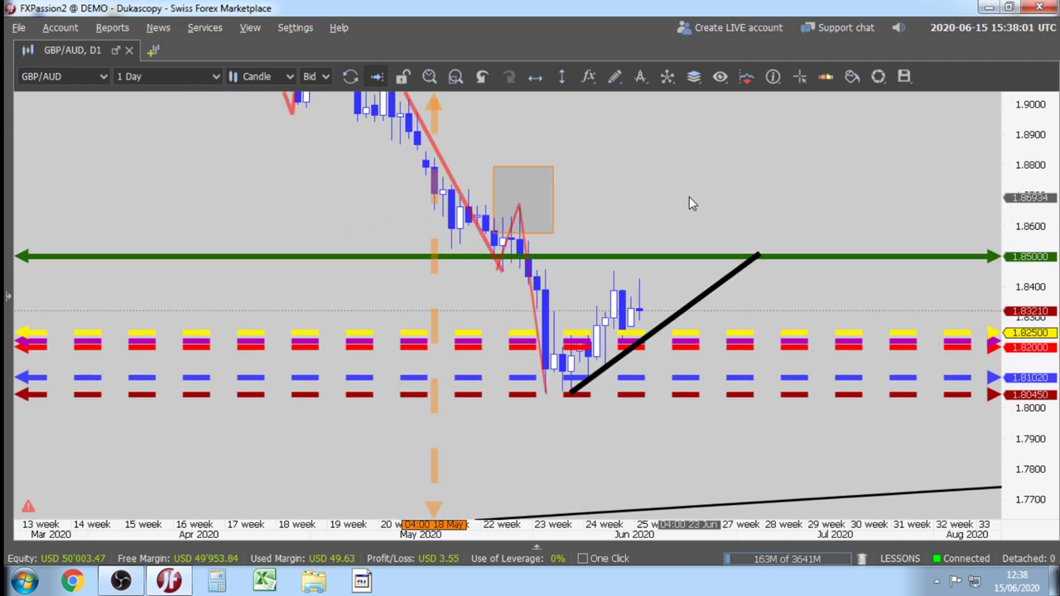
{"action": "scroll", "coordinate": [690, 197], "scroll_direction": "up", "scroll_amount": 2}
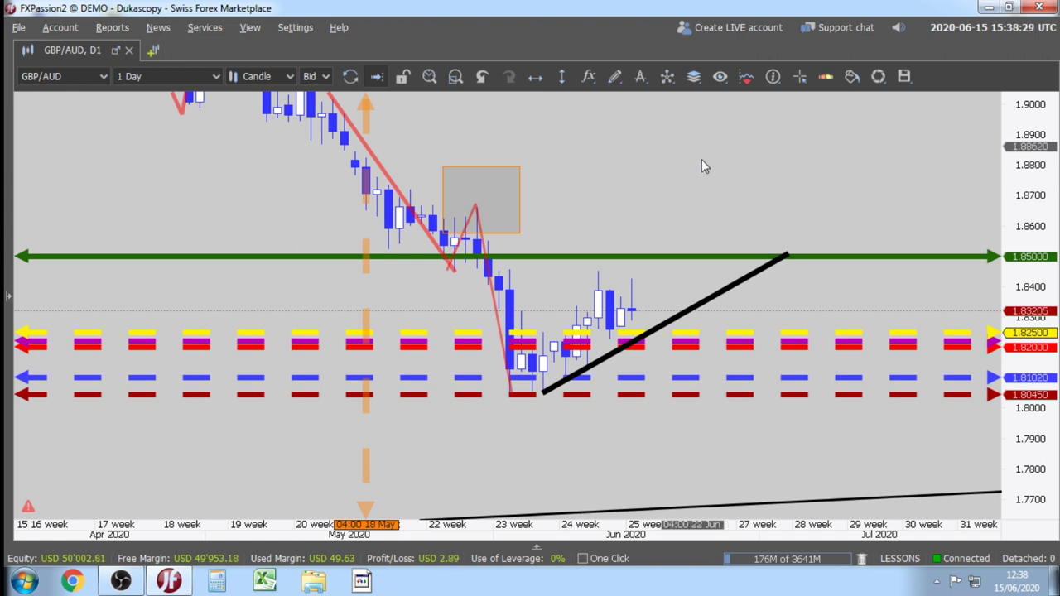
{"action": "left_click_drag", "start_coordinate": [540, 229], "coordinate": [684, 178]}
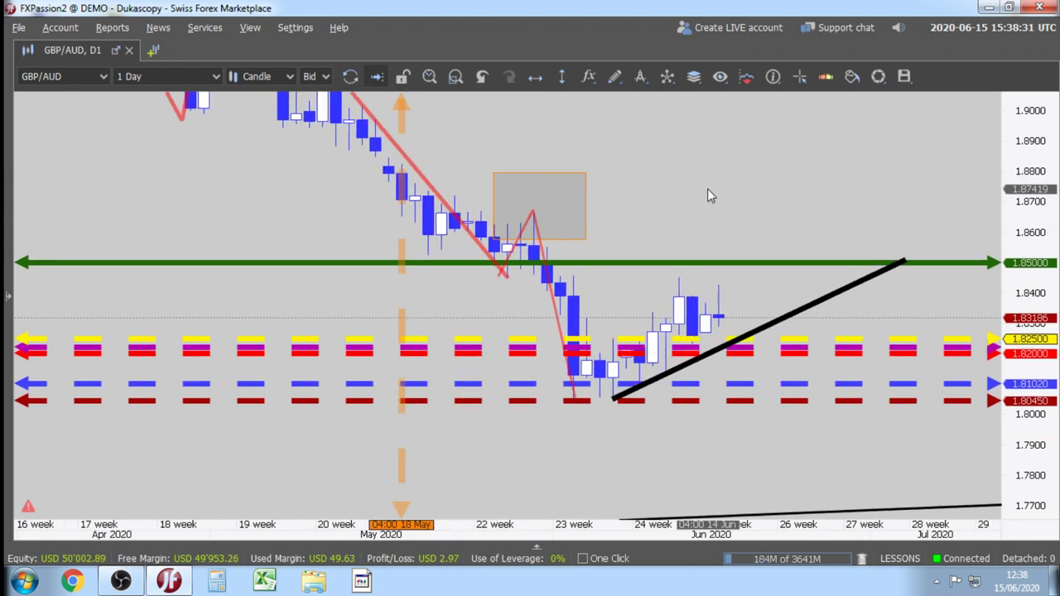
{"action": "left_click_drag", "start_coordinate": [1025, 203], "coordinate": [1020, 265]}
{"action": "scroll", "coordinate": [763, 217], "scroll_direction": "down", "scroll_amount": 5}
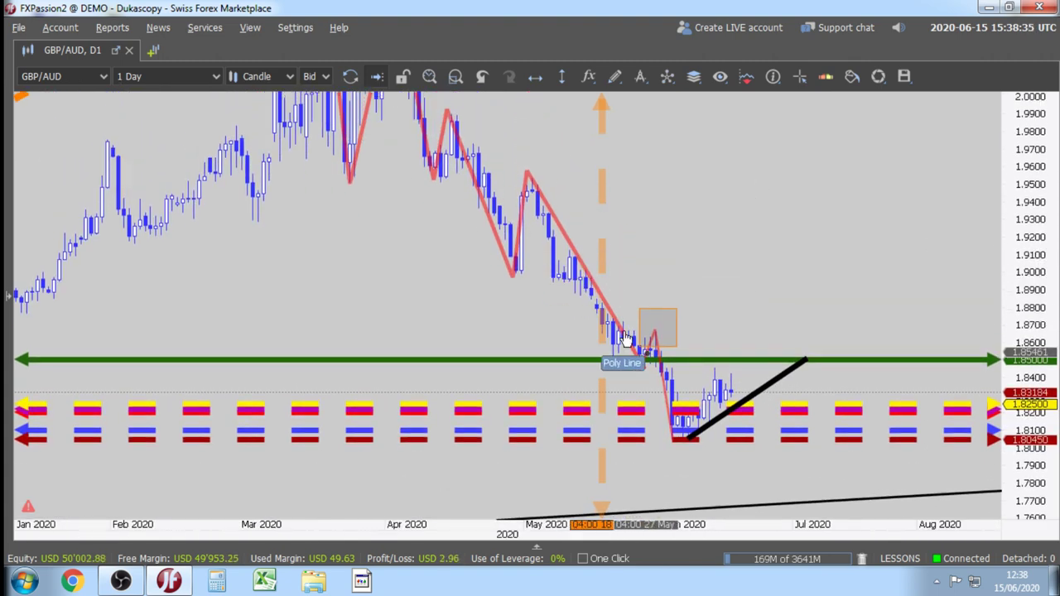
{"action": "left_click", "coordinate": [663, 387]}
{"action": "right_click", "coordinate": [662, 388]}
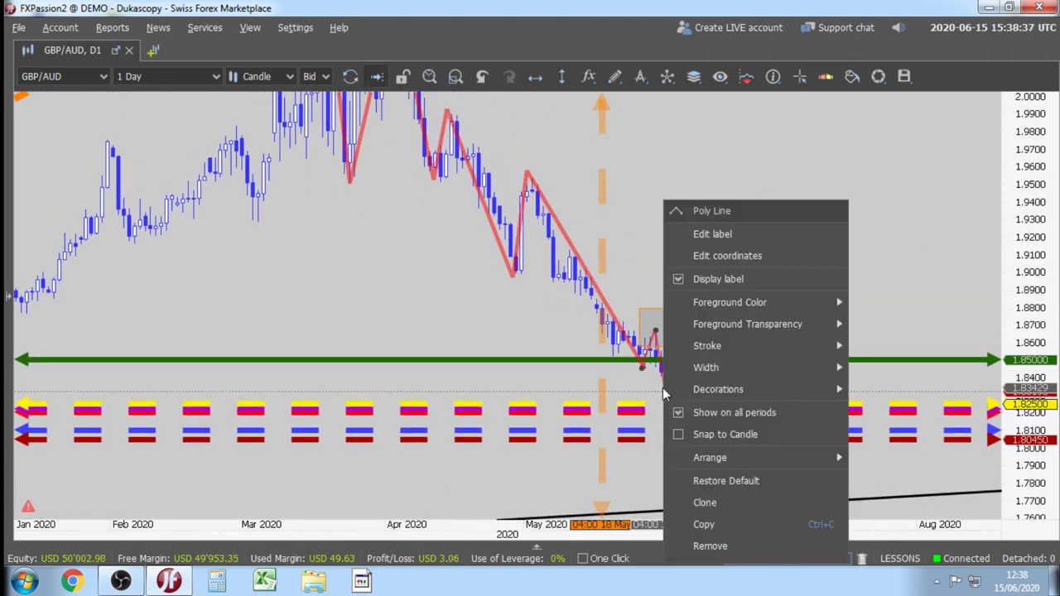
{"action": "mouse_move", "coordinate": [778, 367]}
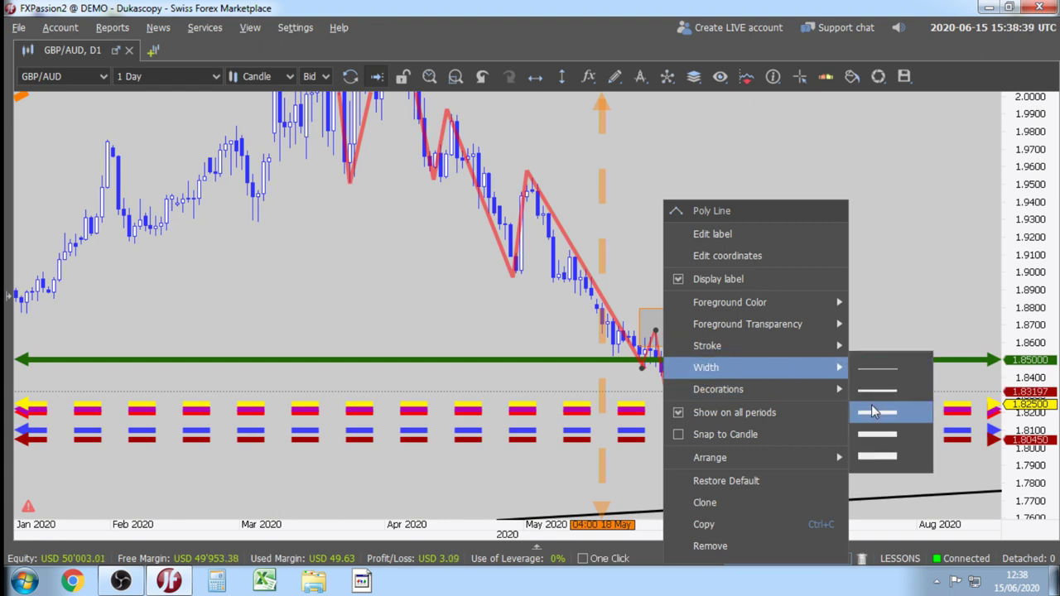
{"action": "left_click", "coordinate": [571, 242]}
{"action": "right_click", "coordinate": [570, 241]}
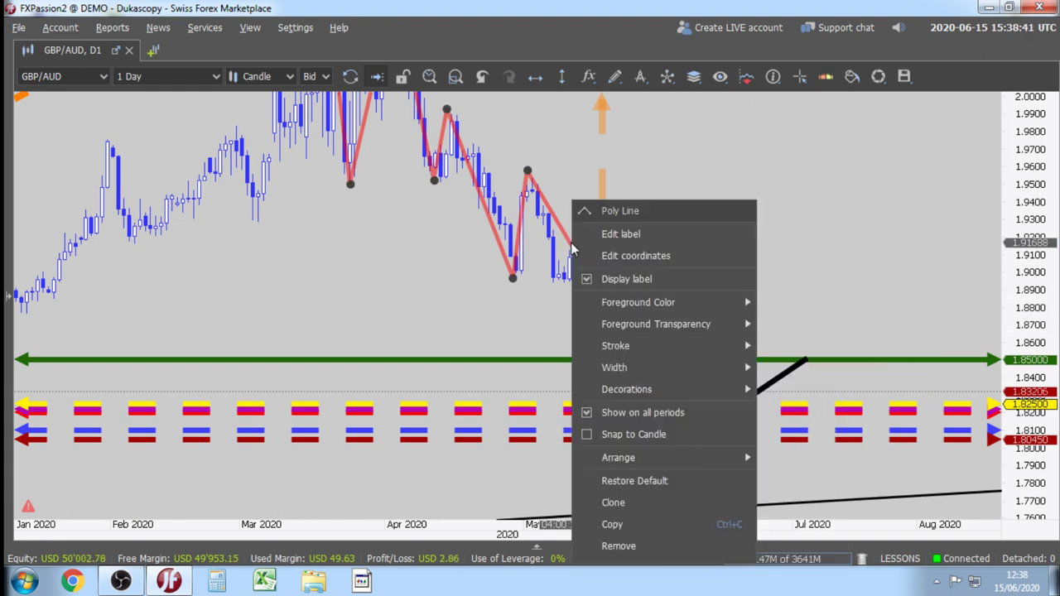
{"action": "mouse_move", "coordinate": [708, 370]}
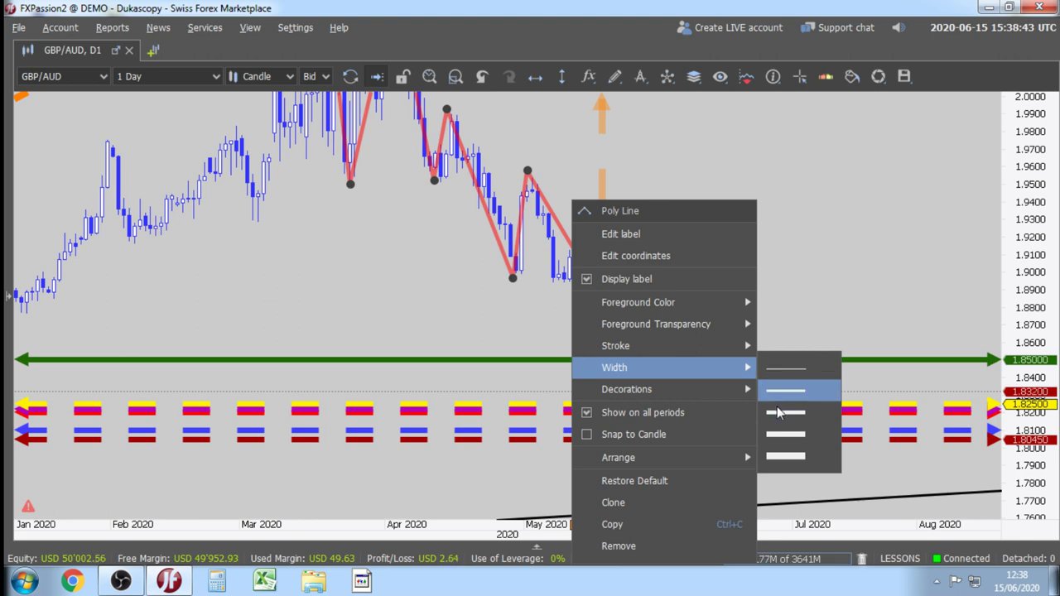
{"action": "left_click", "coordinate": [767, 387]}
Delete the thick black short line rising from the June 2020 low towards the green 1.85000 level.
{"action": "left_click_drag", "start_coordinate": [857, 234], "coordinate": [705, 196]}
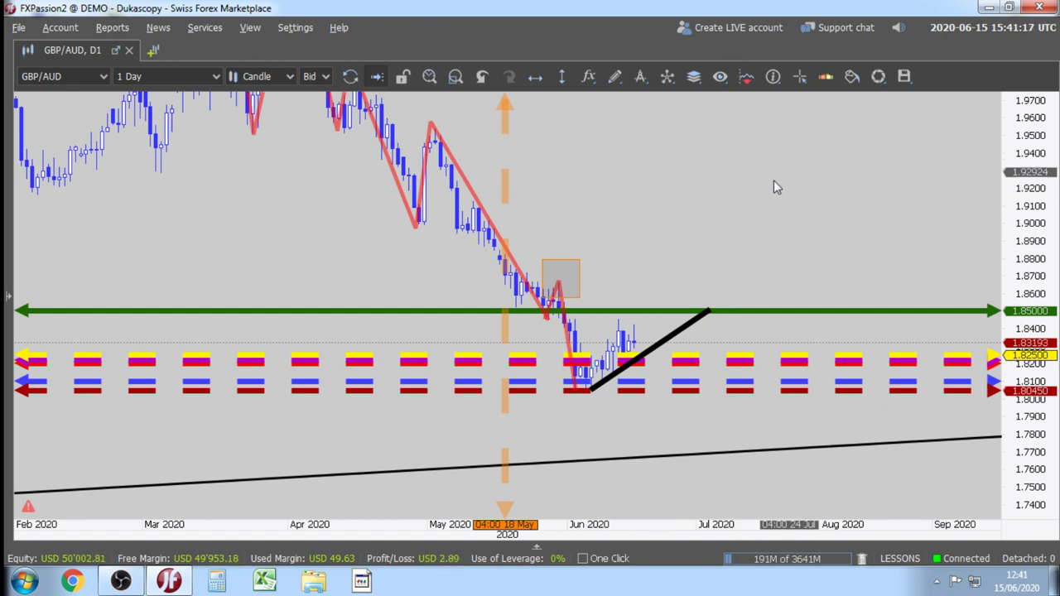
{"action": "scroll", "coordinate": [626, 234], "scroll_direction": "down", "scroll_amount": 2}
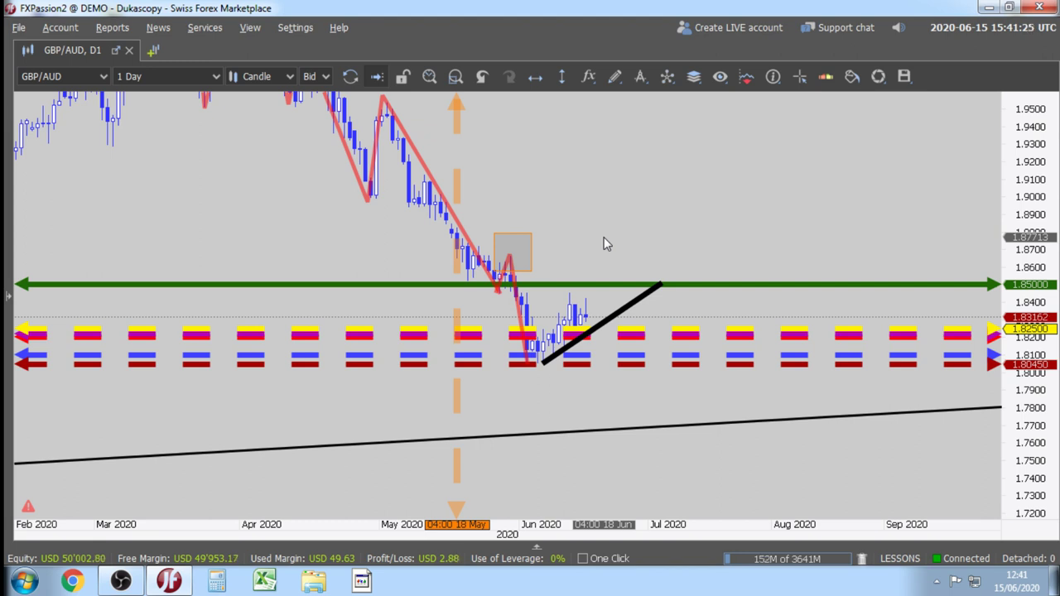
{"action": "left_click", "coordinate": [625, 319]}
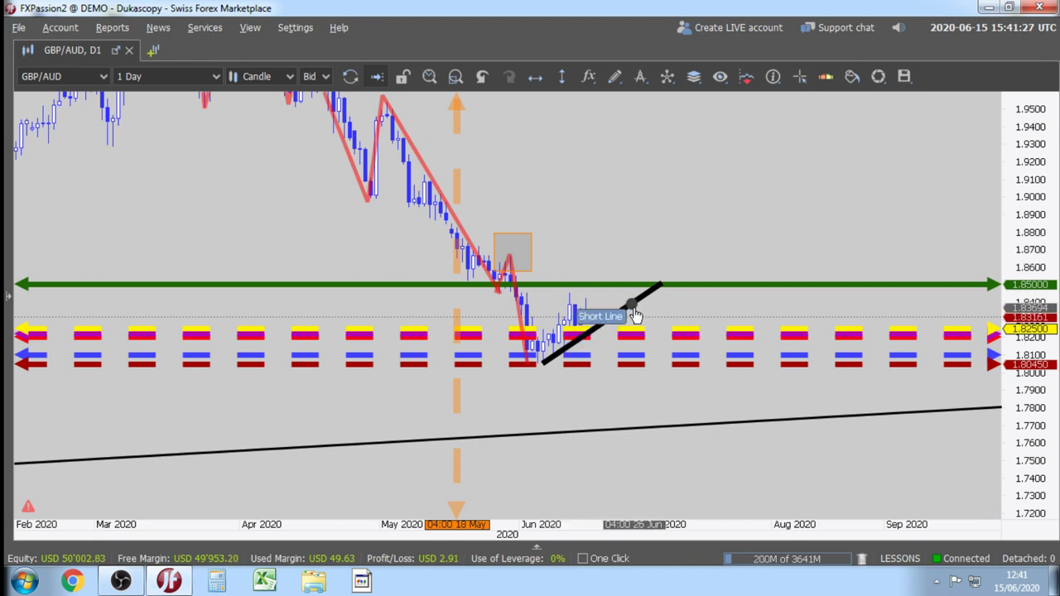
{"action": "key", "text": "Delete"}
Draw a large rectangle around the whole March–June 2020 downtrend, from about 2.09 down to about 1.80.
{"action": "left_click_drag", "start_coordinate": [613, 217], "coordinate": [694, 232]}
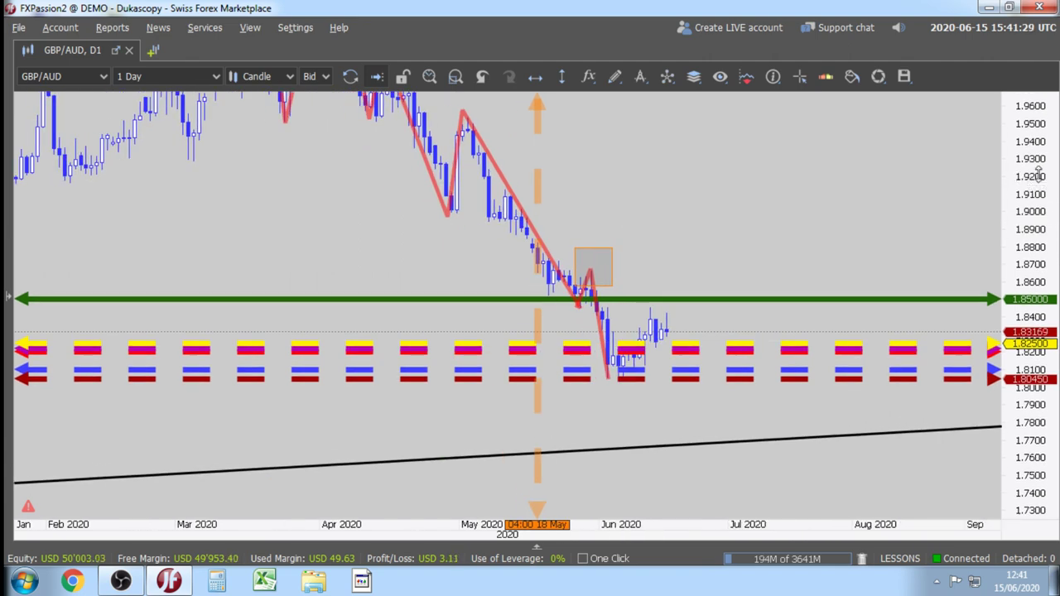
{"action": "scroll", "coordinate": [851, 198], "scroll_direction": "up", "scroll_amount": 1}
{"action": "scroll", "coordinate": [845, 197], "scroll_direction": "up", "scroll_amount": 1}
{"action": "scroll", "coordinate": [845, 201], "scroll_direction": "down", "scroll_amount": 1}
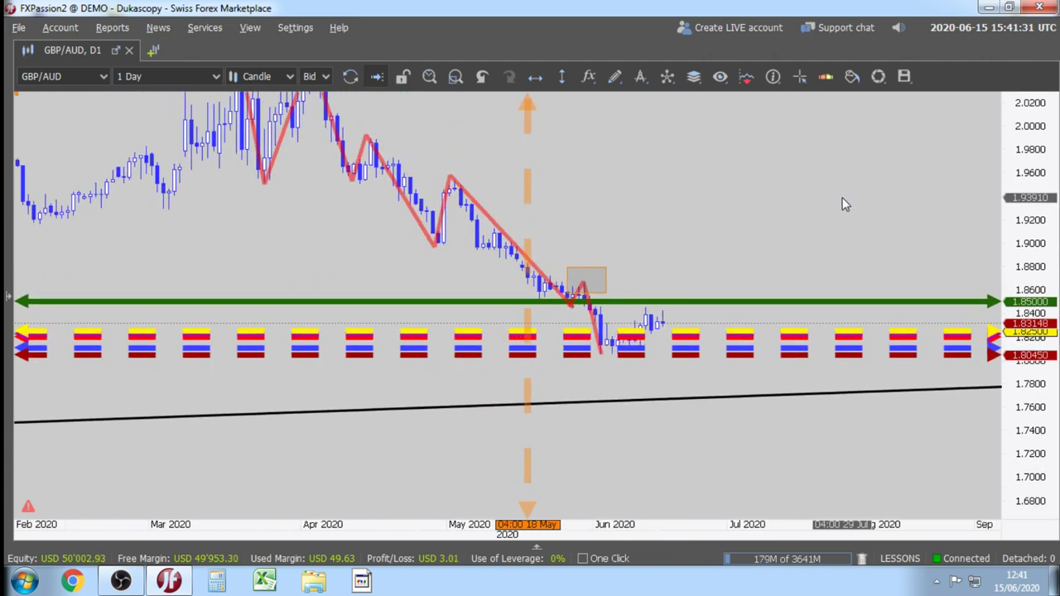
{"action": "scroll", "coordinate": [722, 197], "scroll_direction": "down", "scroll_amount": 1}
{"action": "left_click_drag", "start_coordinate": [722, 196], "coordinate": [684, 276]}
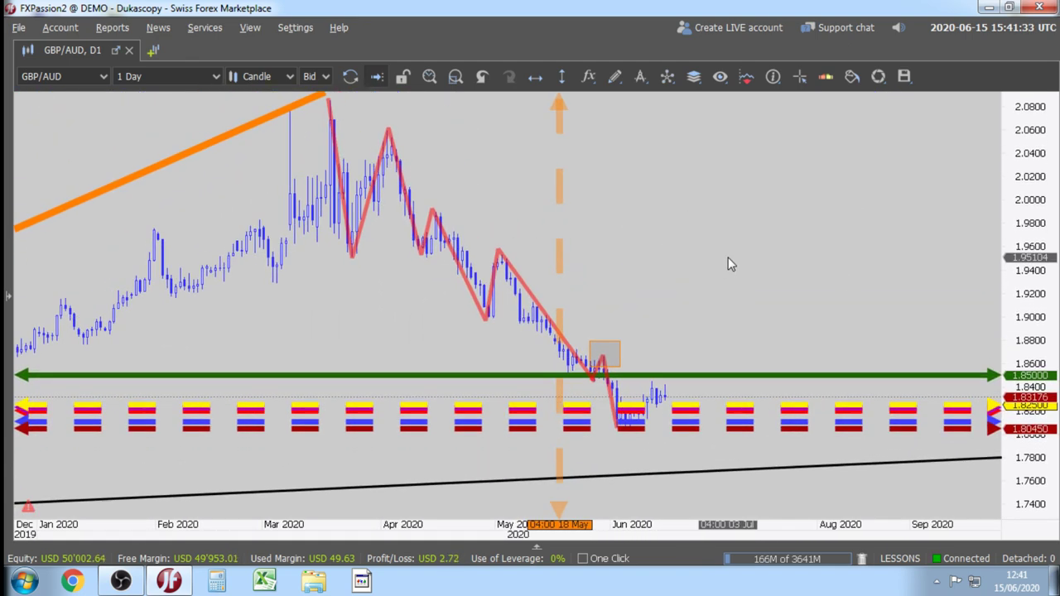
{"action": "mouse_move", "coordinate": [1018, 356]}
{"action": "left_mouse_down"}
{"action": "mouse_move", "coordinate": [1018, 369]}
{"action": "mouse_move", "coordinate": [1018, 350]}
{"action": "left_mouse_up"}
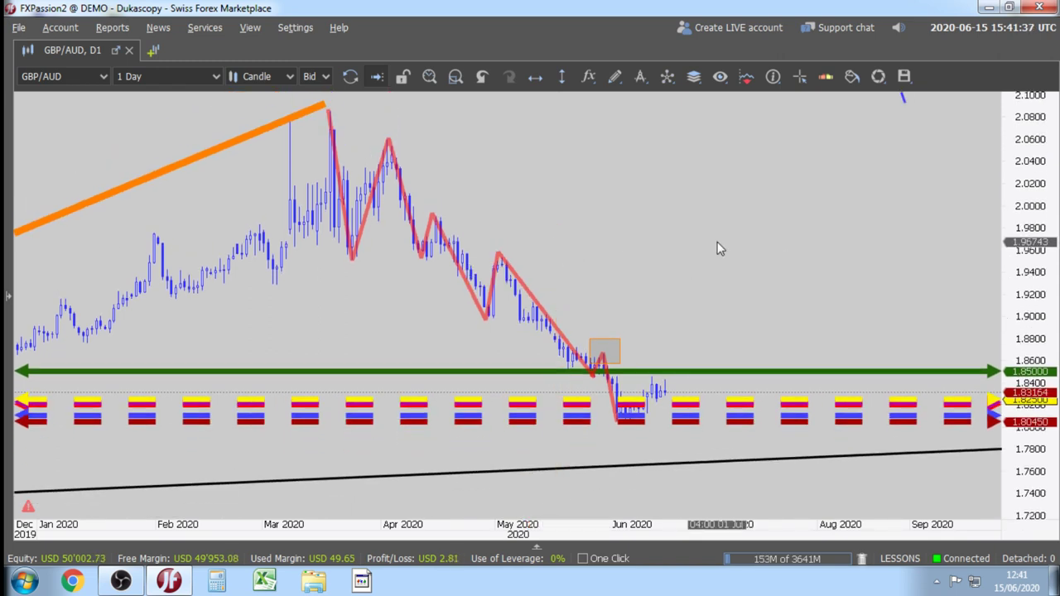
{"action": "left_click", "coordinate": [641, 77]}
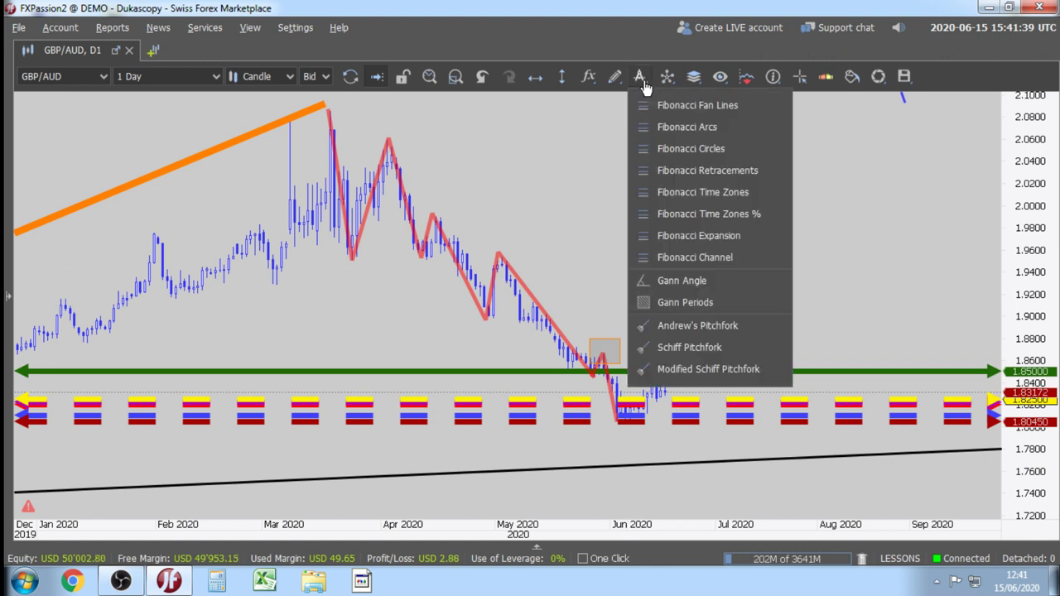
{"action": "left_click", "coordinate": [614, 76]}
{"action": "left_click", "coordinate": [667, 258]}
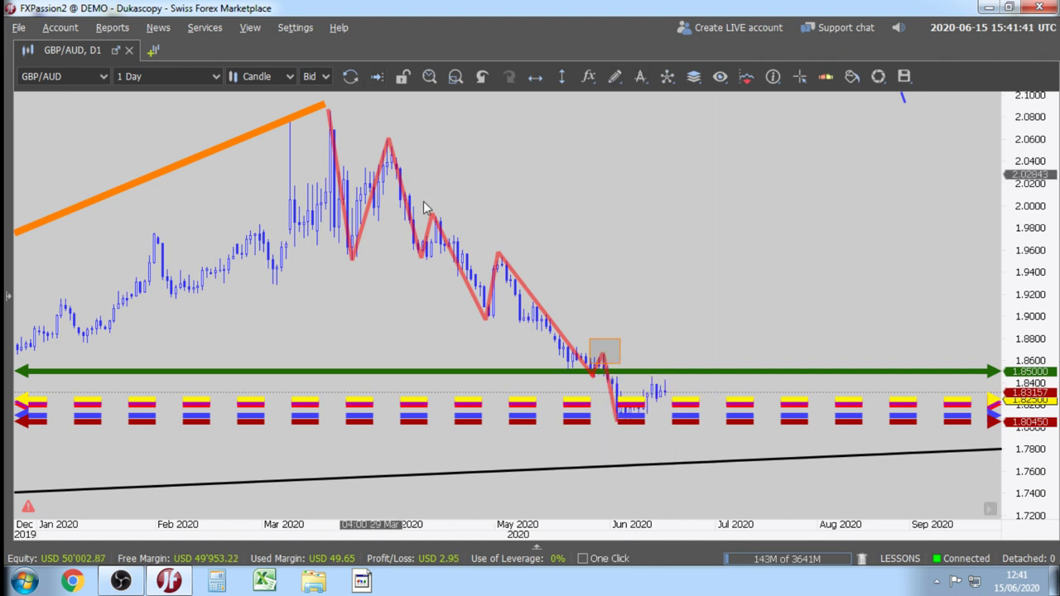
{"action": "mouse_move", "coordinate": [321, 106]}
{"action": "left_mouse_down"}
{"action": "mouse_move", "coordinate": [577, 320]}
{"action": "mouse_move", "coordinate": [692, 435]}
{"action": "left_mouse_up"}
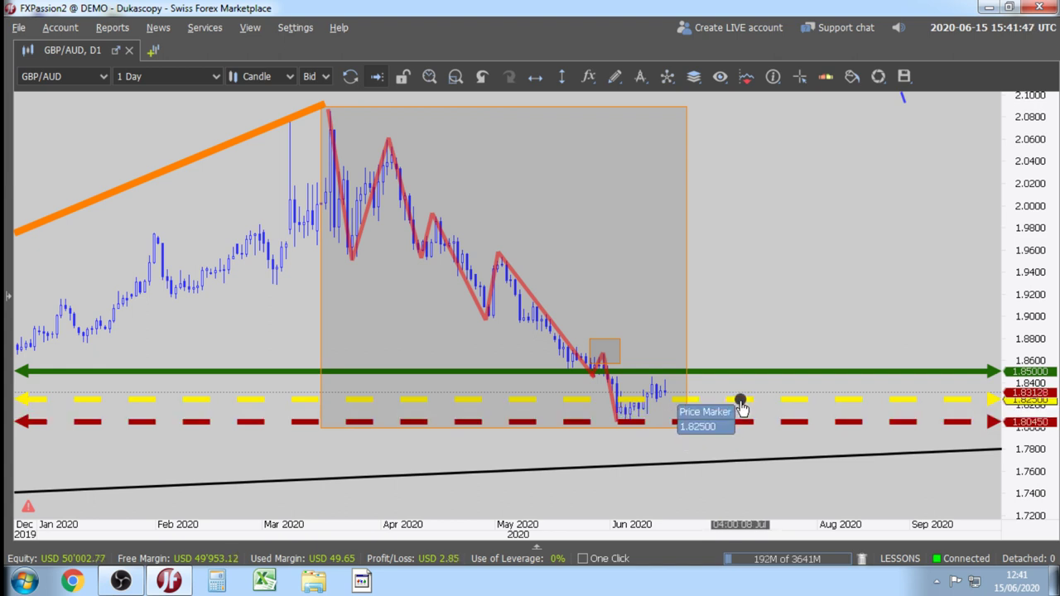
Delete the dashed horizontal price markers below the green 1.85000 level and the small rectangle at the late-May 2020 swing high.
{"action": "key", "text": "Delete"}
{"action": "key", "text": "Delete"}
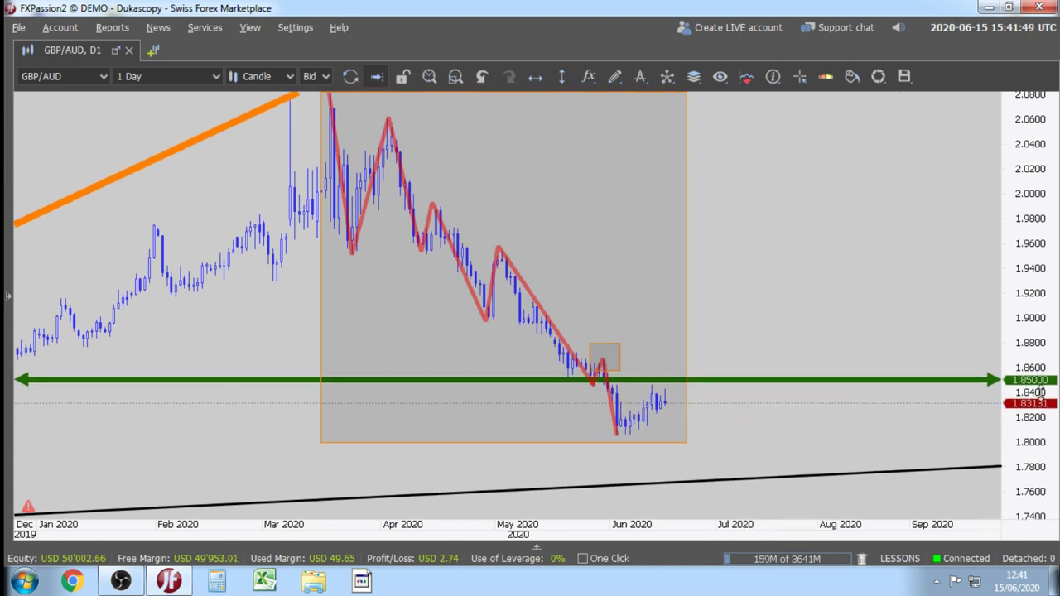
{"action": "mouse_move", "coordinate": [1039, 394]}
{"action": "left_mouse_down"}
{"action": "mouse_move", "coordinate": [812, 296]}
{"action": "mouse_move", "coordinate": [817, 348]}
{"action": "mouse_move", "coordinate": [847, 286]}
{"action": "left_mouse_up"}
{"action": "scroll", "coordinate": [848, 290], "scroll_direction": "up", "scroll_amount": 2}
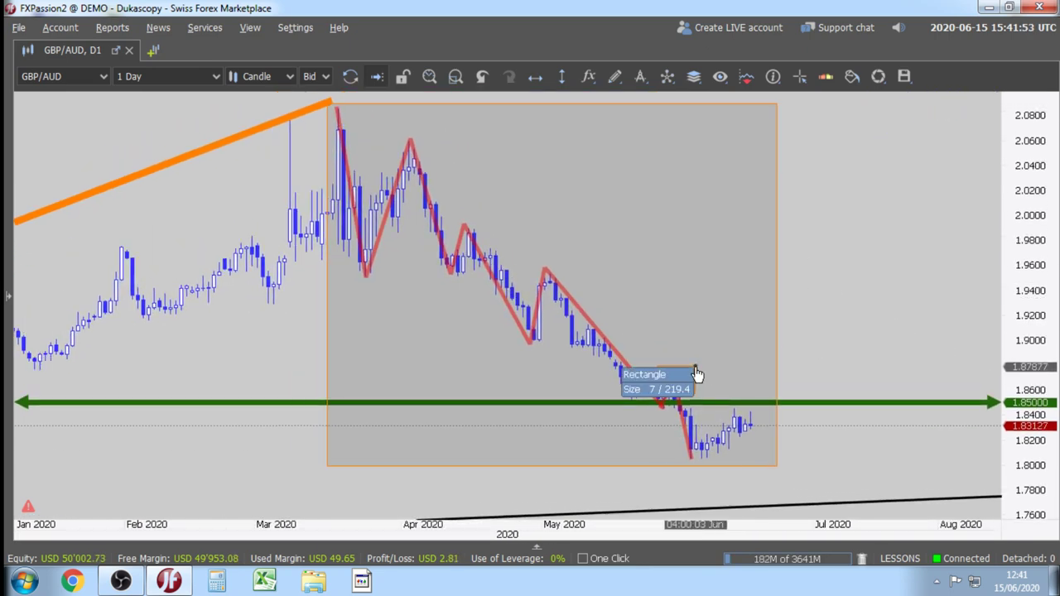
{"action": "scroll", "coordinate": [878, 312], "scroll_direction": "up", "scroll_amount": 2}
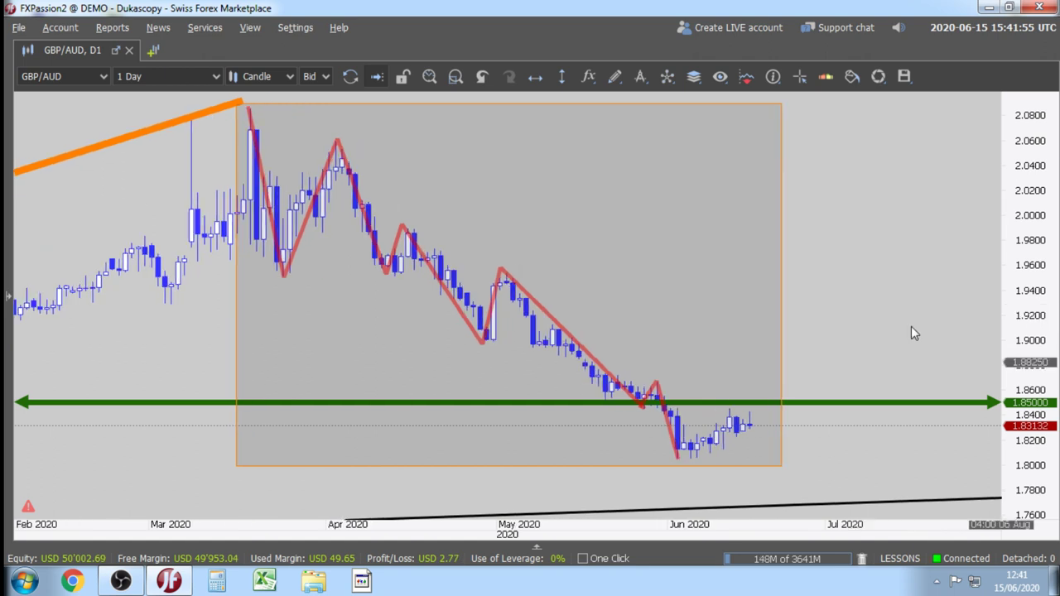
Draw a red polyline from the early-June 2020 low near 1.806 up through the 1.85000 level to about 1.878.
{"action": "left_click_drag", "start_coordinate": [912, 333], "coordinate": [934, 362]}
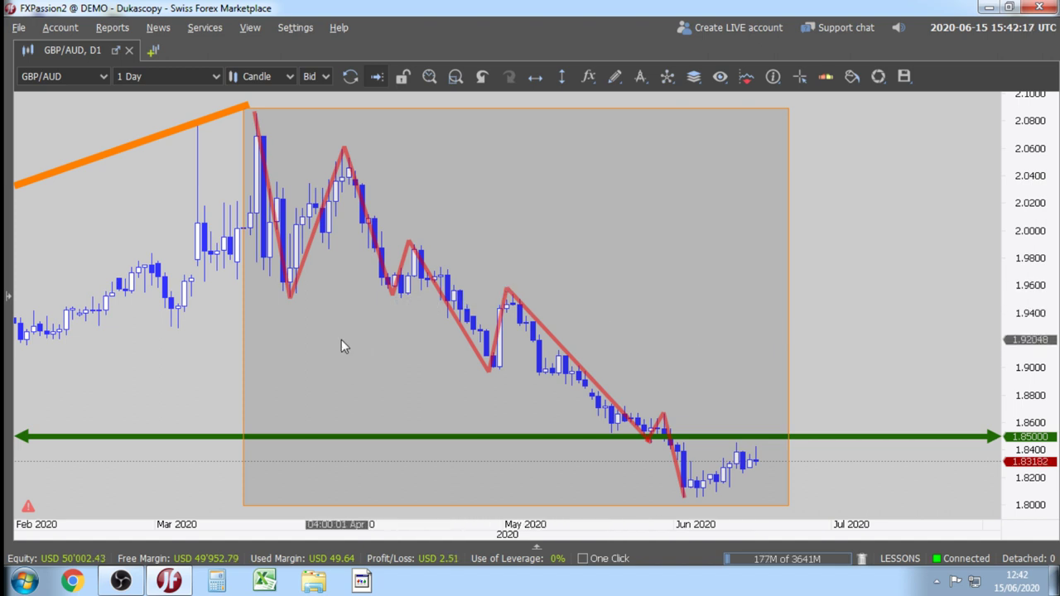
{"action": "left_click_drag", "start_coordinate": [183, 351], "coordinate": [180, 334]}
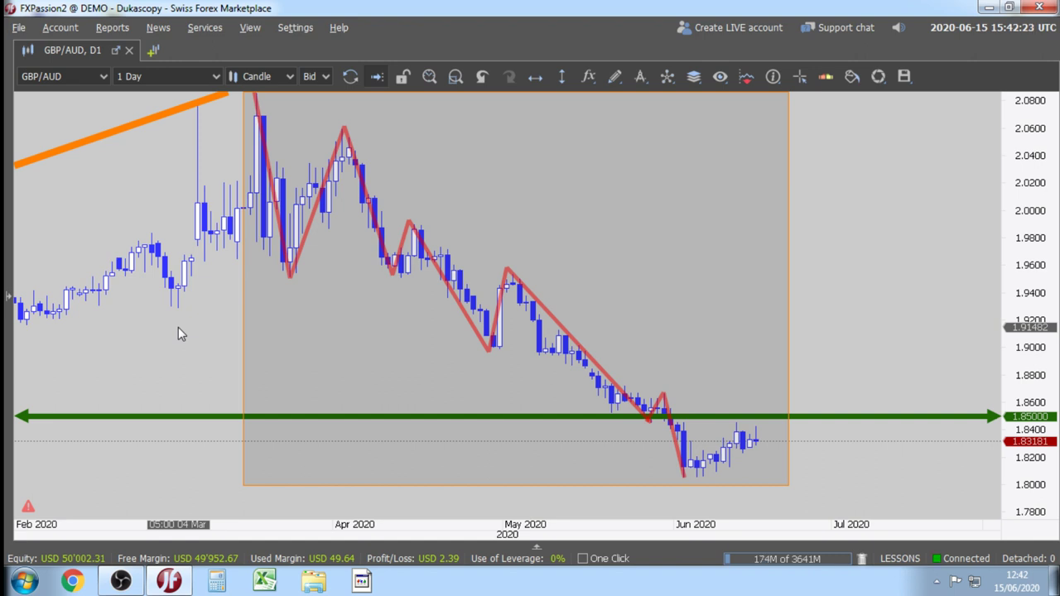
{"action": "left_click", "coordinate": [615, 78]}
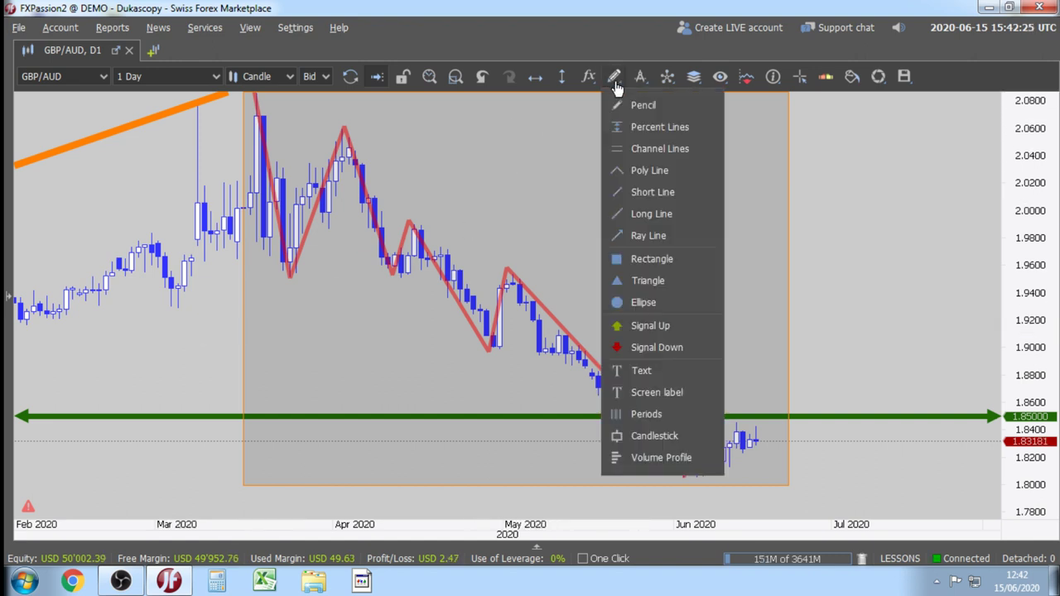
{"action": "left_click", "coordinate": [649, 170]}
{"action": "left_click", "coordinate": [686, 475]}
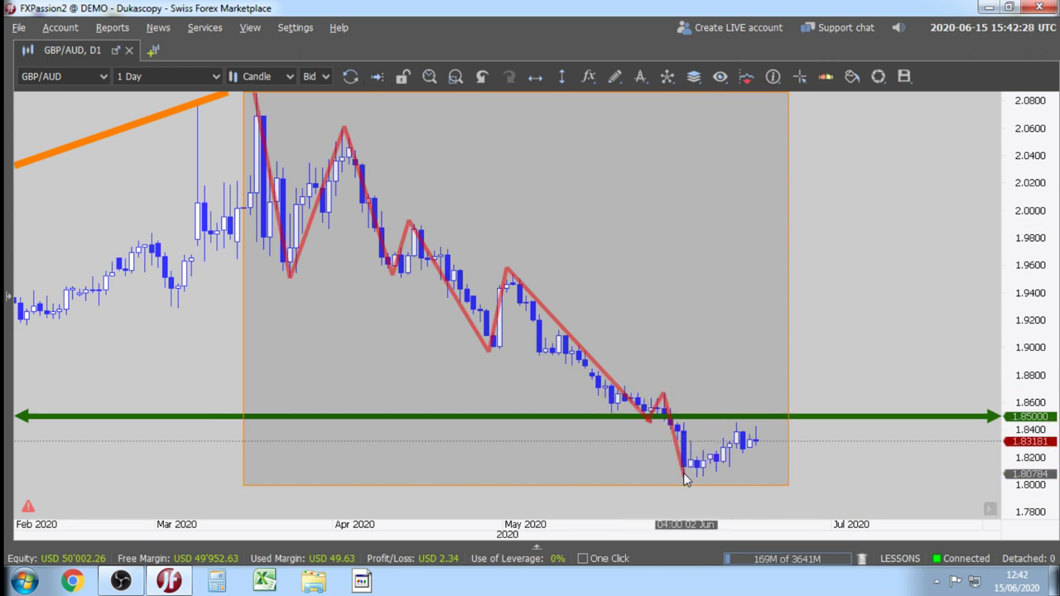
{"action": "double_click", "coordinate": [764, 379]}
Draw a small rectangle around the upper end of the rising red polyline, between about 1.856 and 1.90.
{"action": "left_click", "coordinate": [615, 76]}
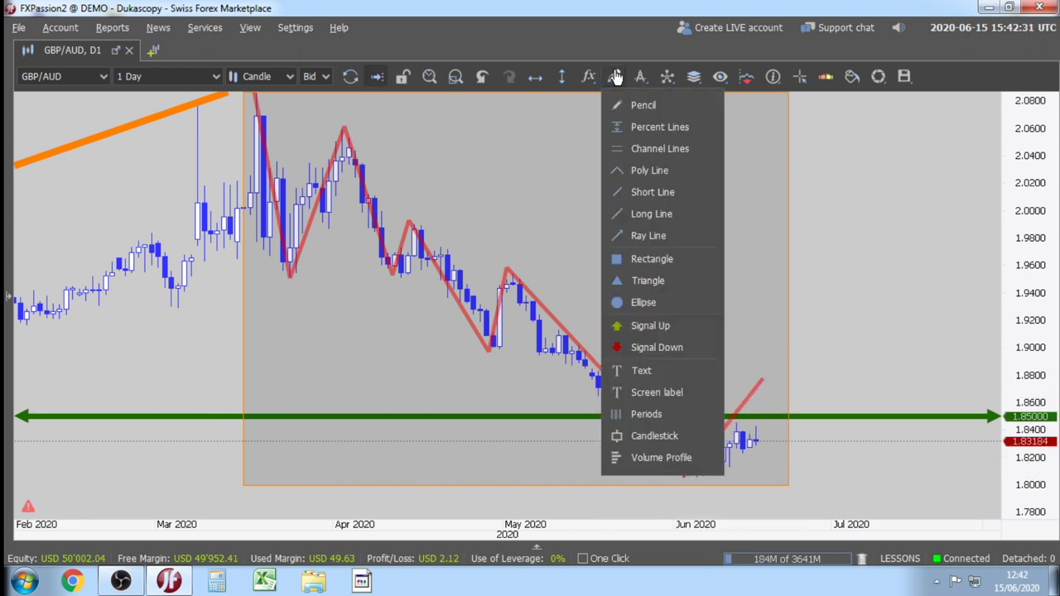
{"action": "left_click", "coordinate": [638, 259]}
{"action": "left_click_drag", "start_coordinate": [729, 346], "coordinate": [808, 407]}
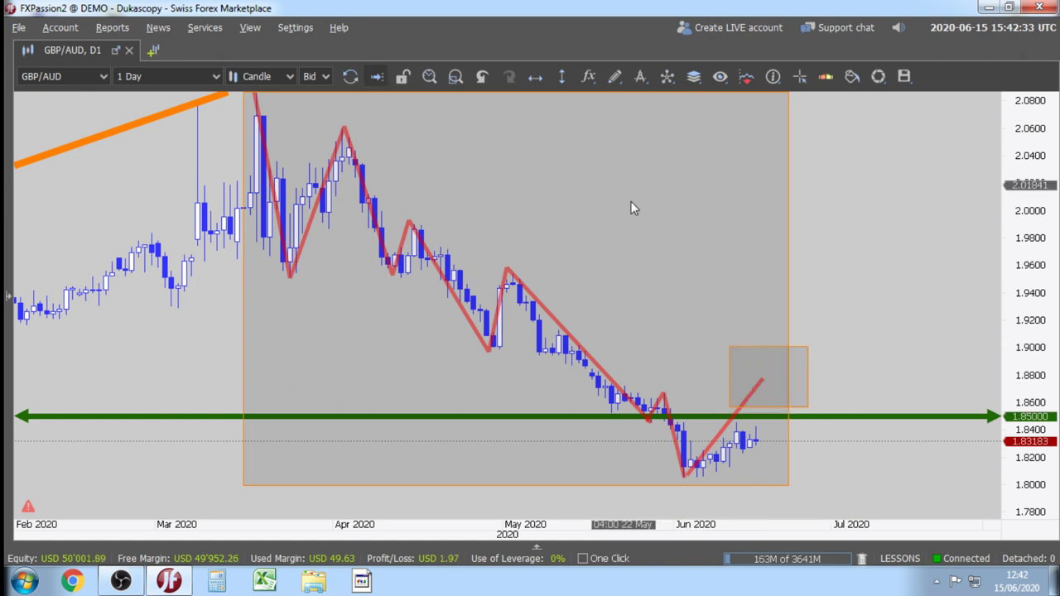
Draw a red polyline arrow from the small rectangle back towards the last downtrend swing high, with a triangular head.
{"action": "left_click", "coordinate": [615, 76]}
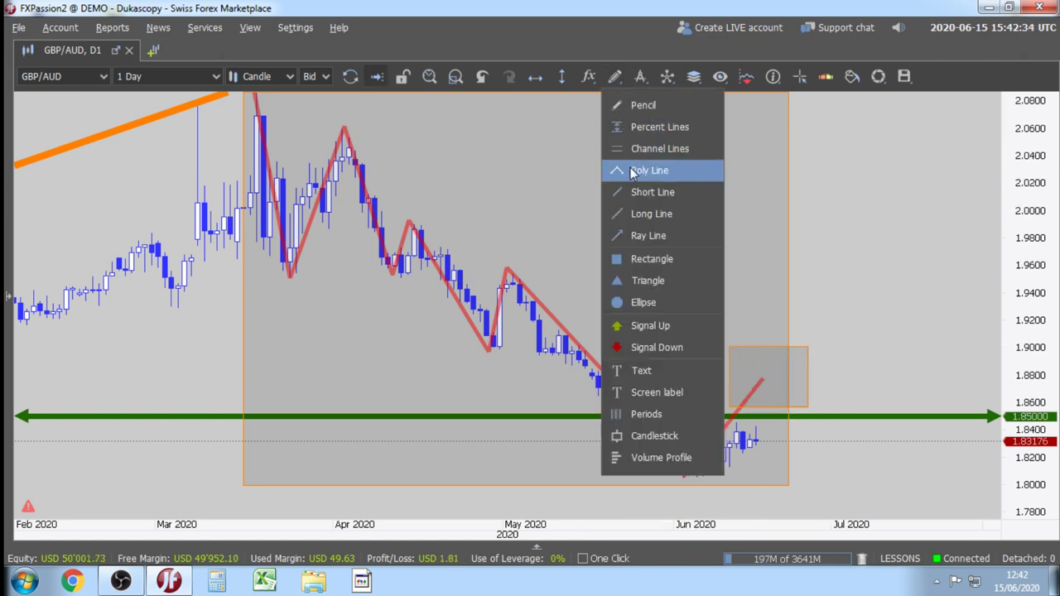
{"action": "left_click", "coordinate": [805, 388]}
{"action": "left_click", "coordinate": [683, 393]}
{"action": "left_click", "coordinate": [704, 371]}
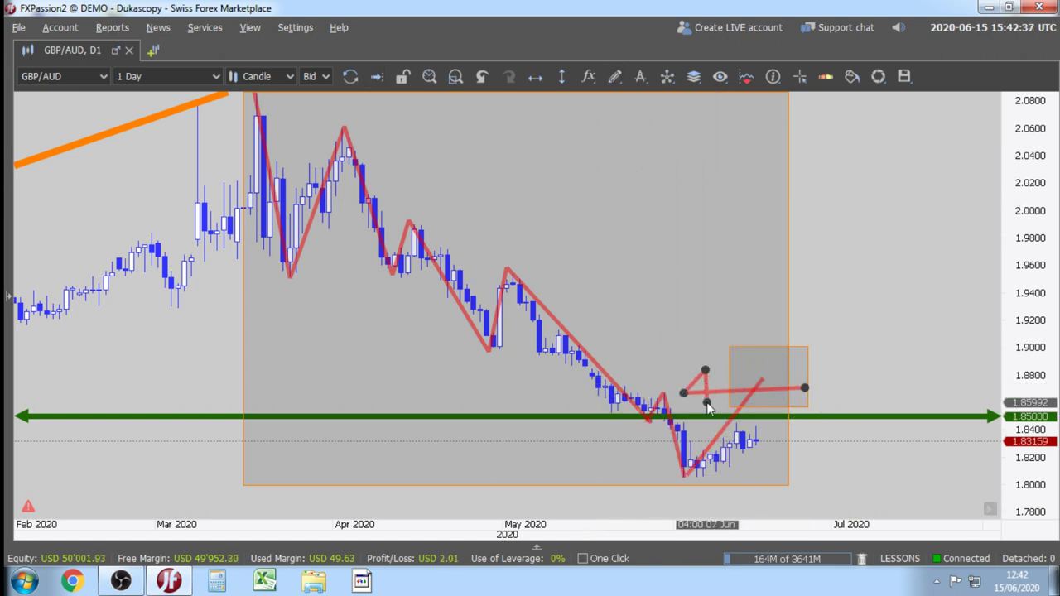
{"action": "left_click", "coordinate": [705, 402]}
{"action": "double_click", "coordinate": [686, 394]}
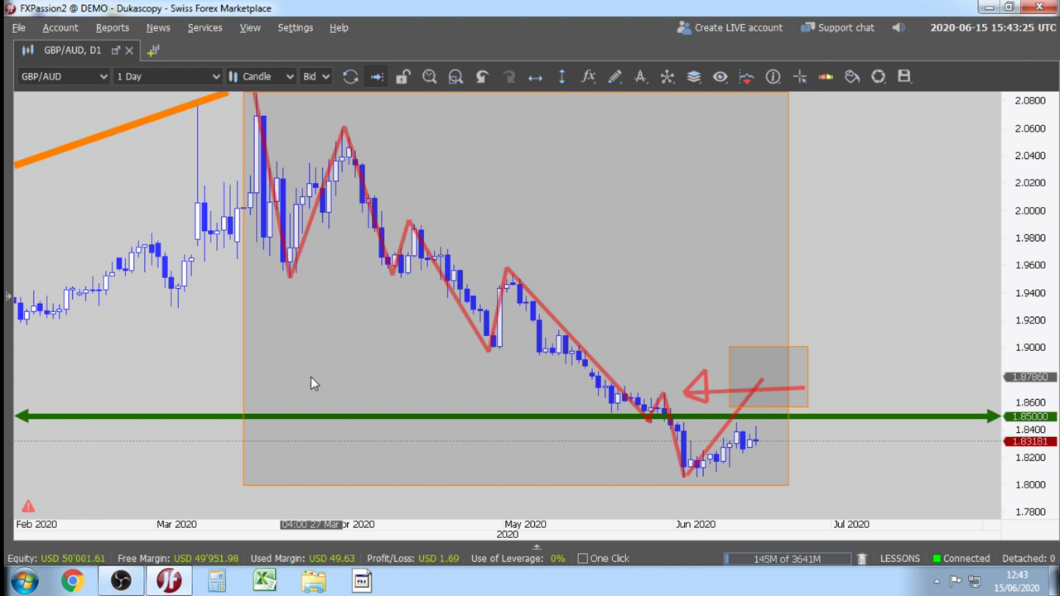
Move the red arrow beside the short-term sketch up so it points at the end of the small red zigzag.
{"action": "scroll", "coordinate": [509, 208], "scroll_direction": "up", "scroll_amount": 10}
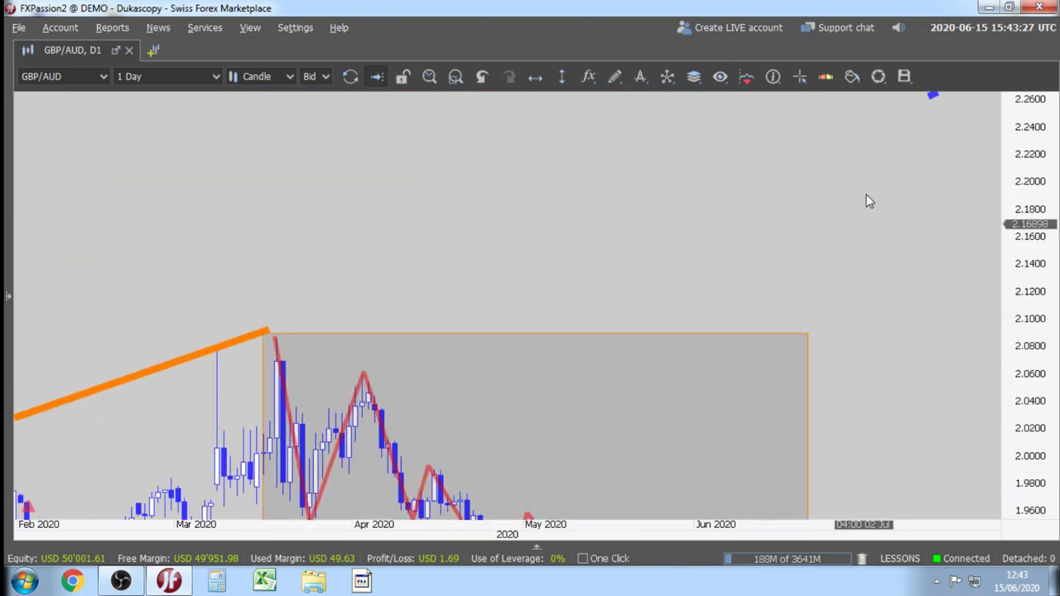
{"action": "scroll", "coordinate": [520, 261], "scroll_direction": "down", "scroll_amount": 6}
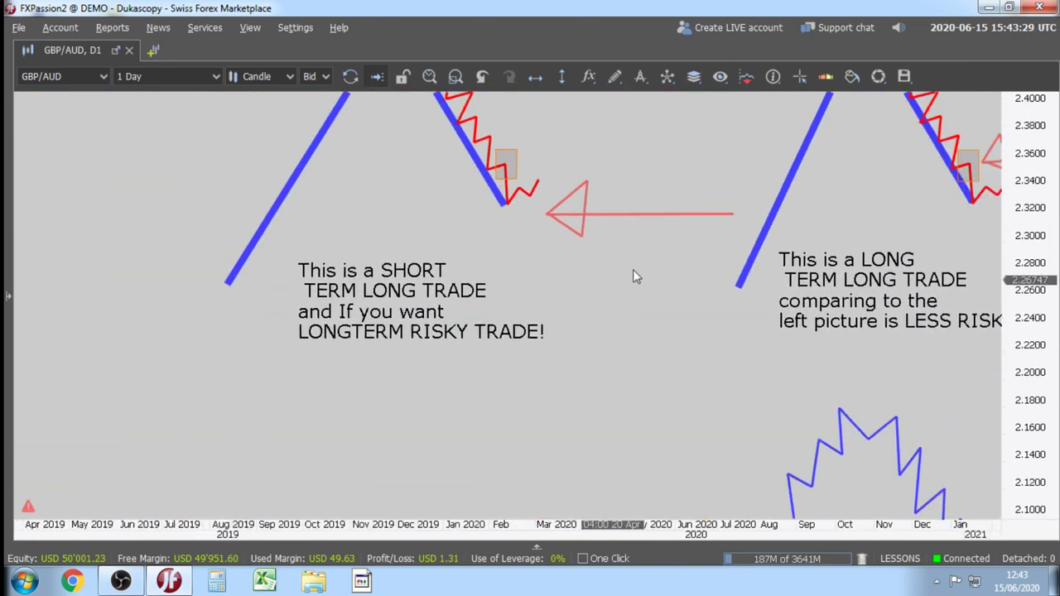
{"action": "scroll", "coordinate": [454, 389], "scroll_direction": "up", "scroll_amount": 3}
{"action": "scroll", "coordinate": [510, 257], "scroll_direction": "down", "scroll_amount": 2}
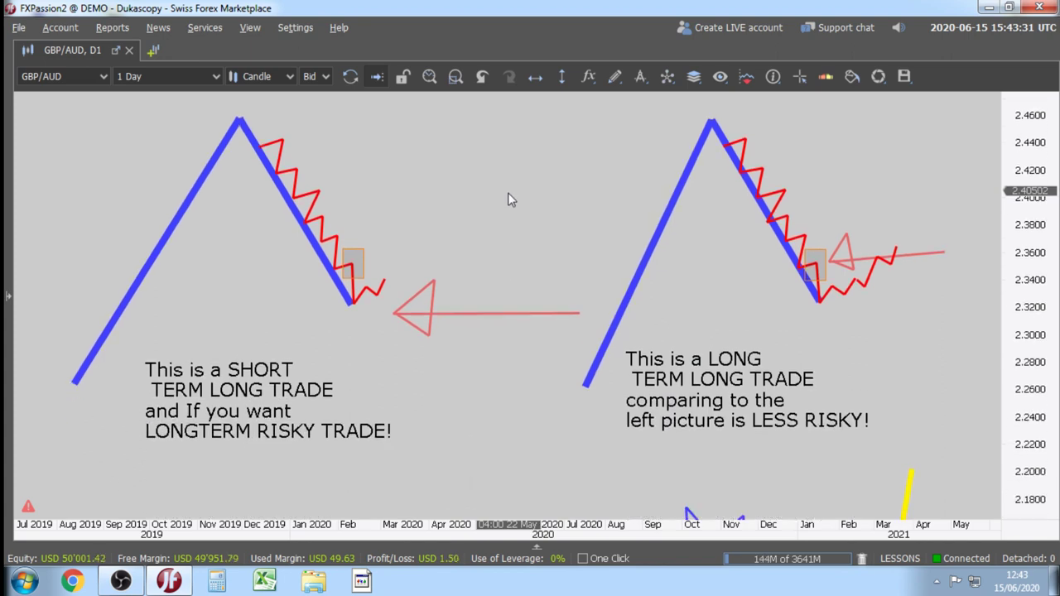
{"action": "left_click_drag", "start_coordinate": [528, 215], "coordinate": [535, 240]}
{"action": "left_click", "coordinate": [508, 338]}
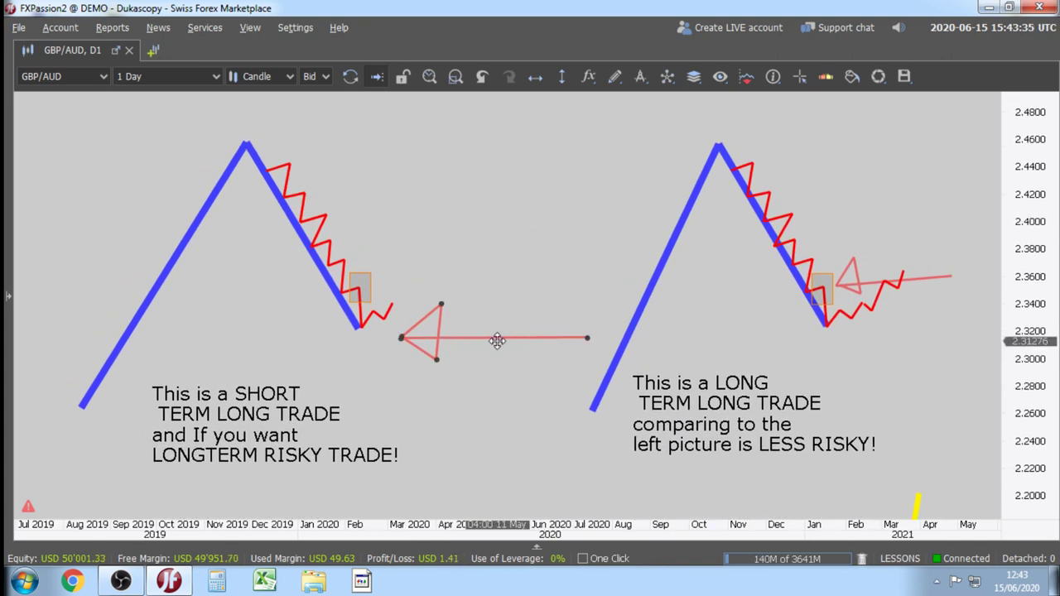
{"action": "mouse_move", "coordinate": [497, 341]}
{"action": "left_mouse_down"}
{"action": "mouse_move", "coordinate": [514, 327]}
{"action": "mouse_move", "coordinate": [845, 253]}
{"action": "mouse_move", "coordinate": [914, 287]}
{"action": "mouse_move", "coordinate": [497, 290]}
{"action": "mouse_move", "coordinate": [743, 300]}
{"action": "mouse_move", "coordinate": [473, 315]}
{"action": "left_mouse_up"}
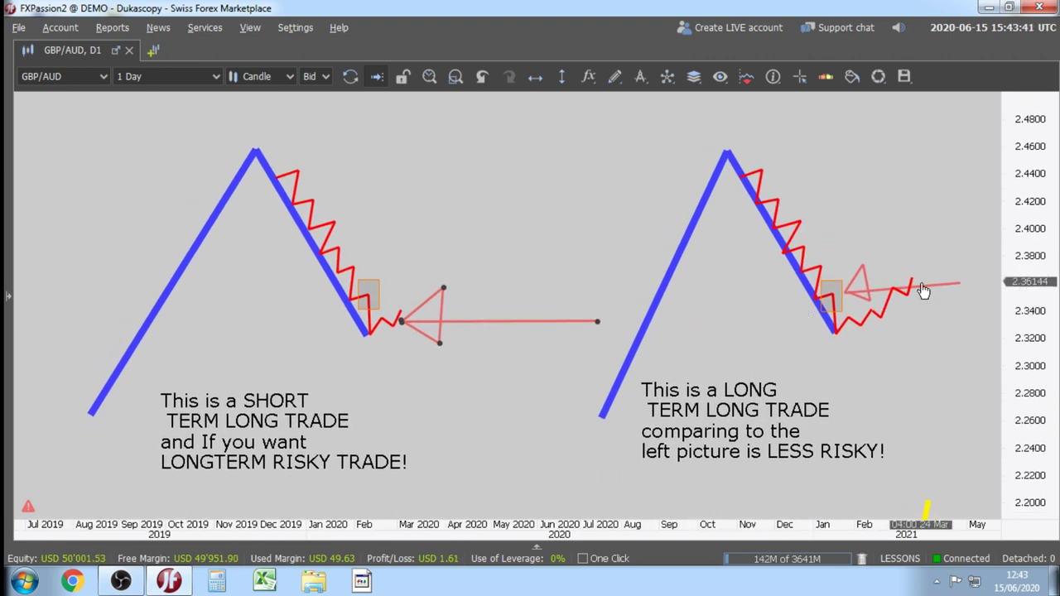
Move the long-term sketch's red arrow beyond the end of its red zigzag and shorten the tails of both sketches' arrows.
{"action": "left_click", "coordinate": [922, 283]}
{"action": "mouse_move", "coordinate": [921, 283]}
{"action": "left_mouse_down"}
{"action": "mouse_move", "coordinate": [960, 296]}
{"action": "mouse_move", "coordinate": [963, 273]}
{"action": "mouse_move", "coordinate": [910, 301]}
{"action": "mouse_move", "coordinate": [931, 285]}
{"action": "mouse_move", "coordinate": [924, 225]}
{"action": "mouse_move", "coordinate": [951, 217]}
{"action": "mouse_move", "coordinate": [880, 221]}
{"action": "mouse_move", "coordinate": [917, 230]}
{"action": "mouse_move", "coordinate": [977, 286]}
{"action": "left_mouse_up"}
{"action": "left_click_drag", "start_coordinate": [596, 321], "coordinate": [473, 317]}
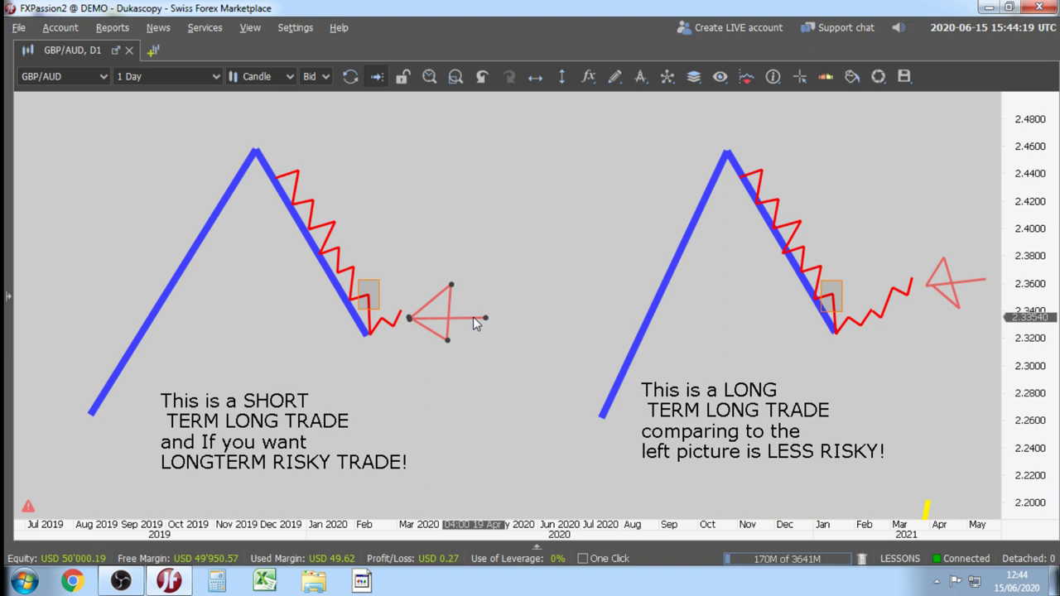
Draw a polyline from the latest mid-June 2020 candle up to the 1.85000 level, then down to about 1.79 in early July.
{"action": "scroll", "coordinate": [505, 491], "scroll_direction": "down", "scroll_amount": 5}
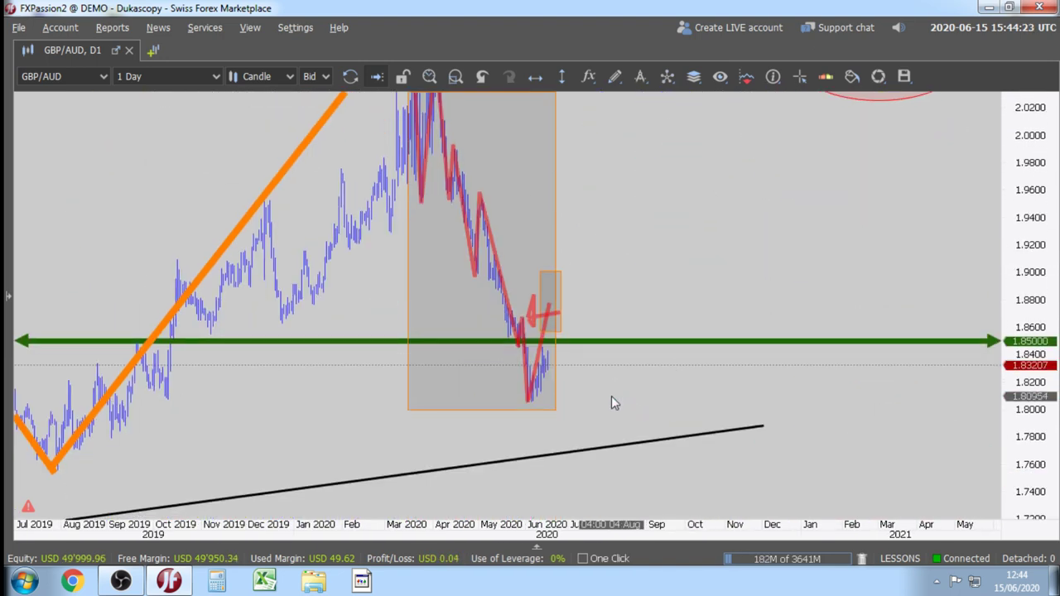
{"action": "scroll", "coordinate": [611, 396], "scroll_direction": "up", "scroll_amount": 3}
{"action": "left_click_drag", "start_coordinate": [1049, 420], "coordinate": [1047, 468]}
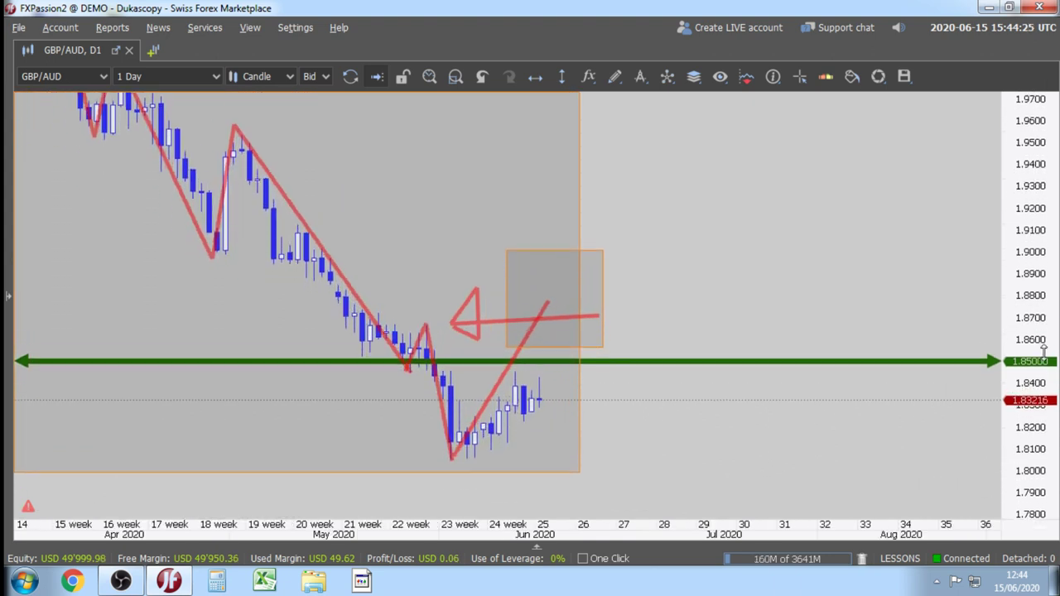
{"action": "mouse_move", "coordinate": [494, 305]}
{"action": "left_mouse_down"}
{"action": "mouse_move", "coordinate": [633, 340]}
{"action": "mouse_move", "coordinate": [612, 381]}
{"action": "mouse_move", "coordinate": [585, 400]}
{"action": "mouse_move", "coordinate": [618, 381]}
{"action": "mouse_move", "coordinate": [652, 290]}
{"action": "mouse_move", "coordinate": [503, 307]}
{"action": "left_mouse_up"}
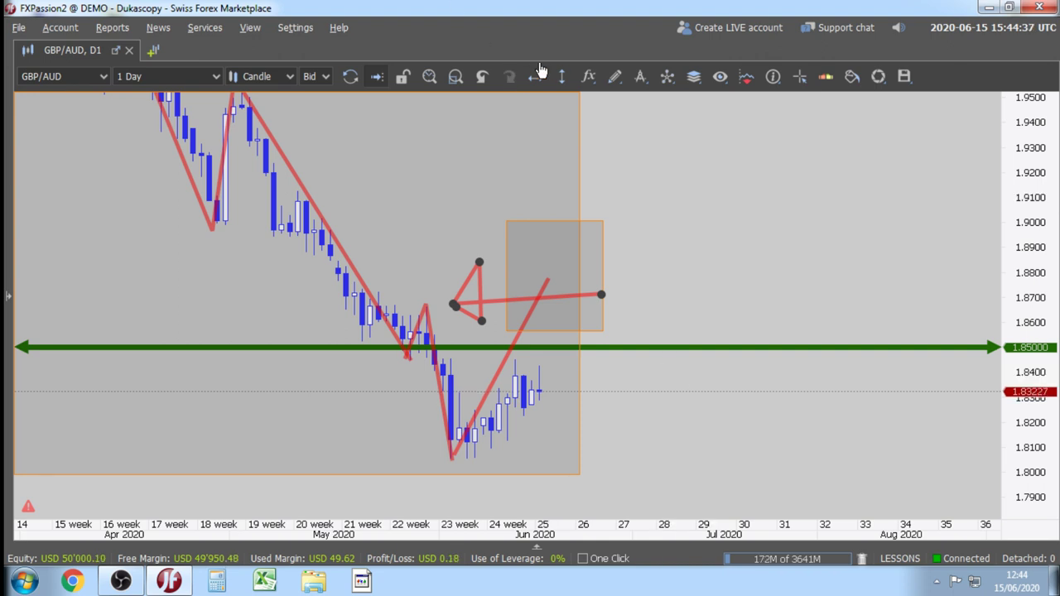
{"action": "left_click", "coordinate": [613, 81]}
{"action": "left_click", "coordinate": [648, 235]}
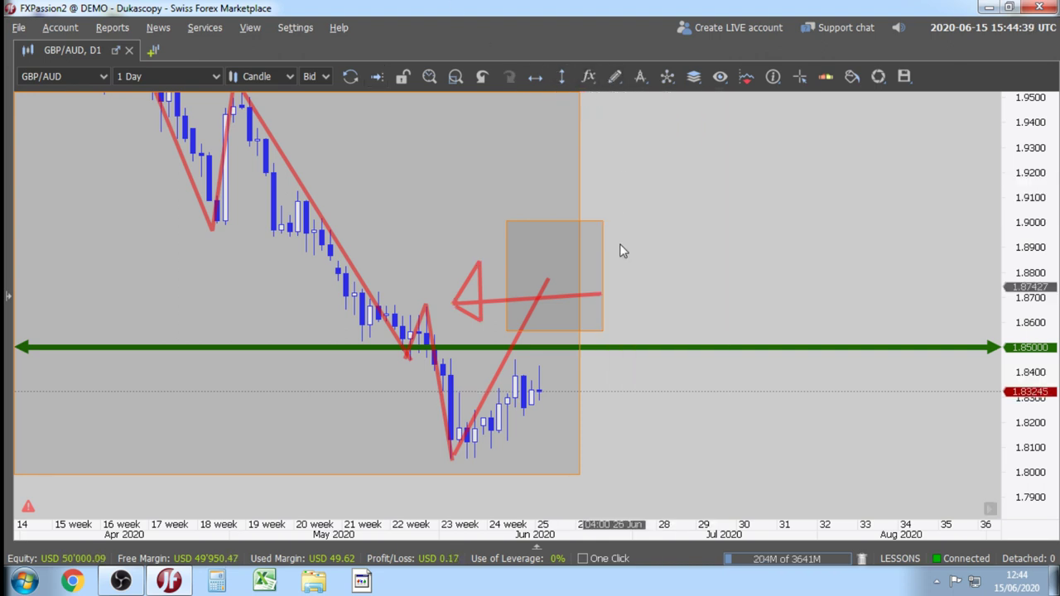
{"action": "left_click", "coordinate": [545, 391]}
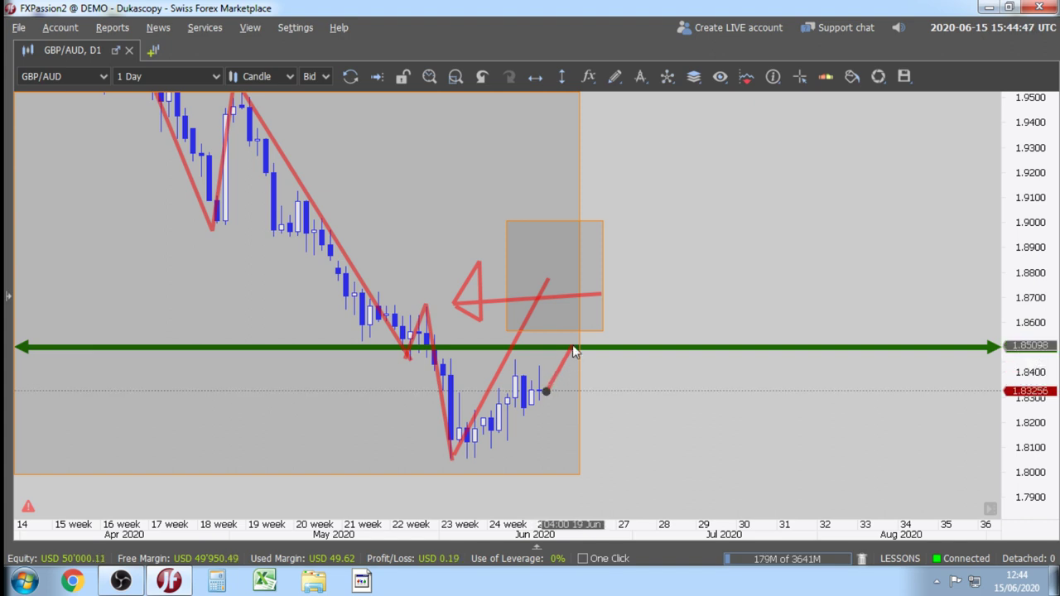
{"action": "left_click", "coordinate": [573, 347]}
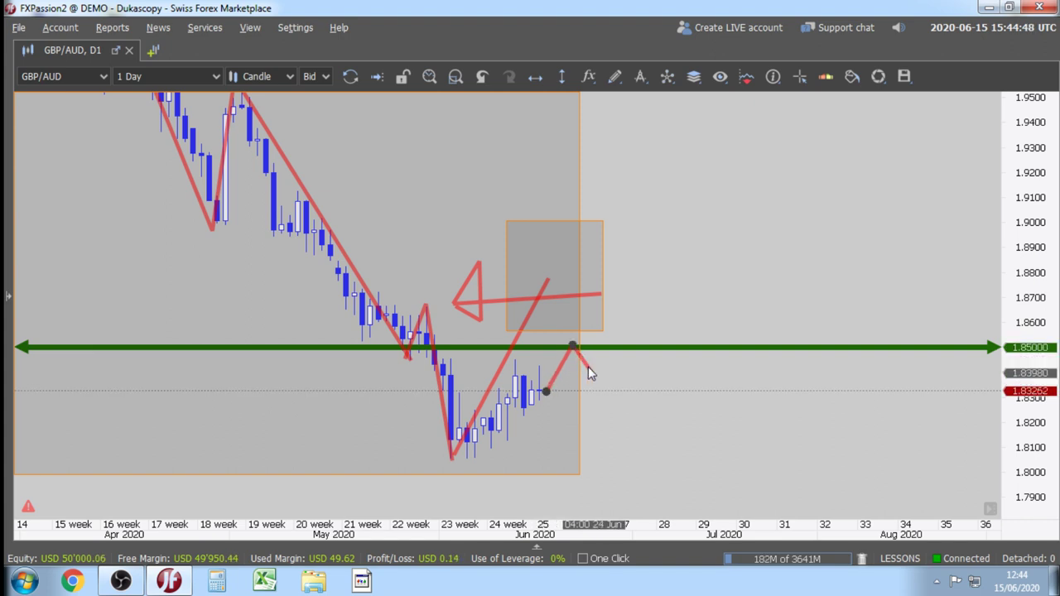
{"action": "double_click", "coordinate": [670, 503]}
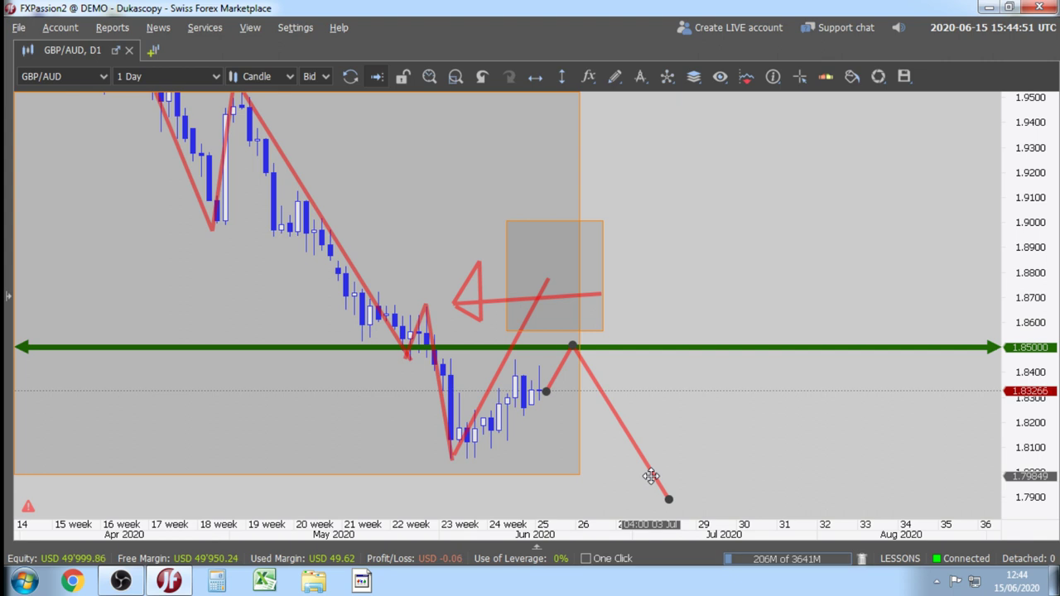
Recolour the projected up-then-down polyline at the 1.85000 level dark green and make its line much thicker.
{"action": "right_click", "coordinate": [651, 476]}
{"action": "mouse_move", "coordinate": [764, 303]}
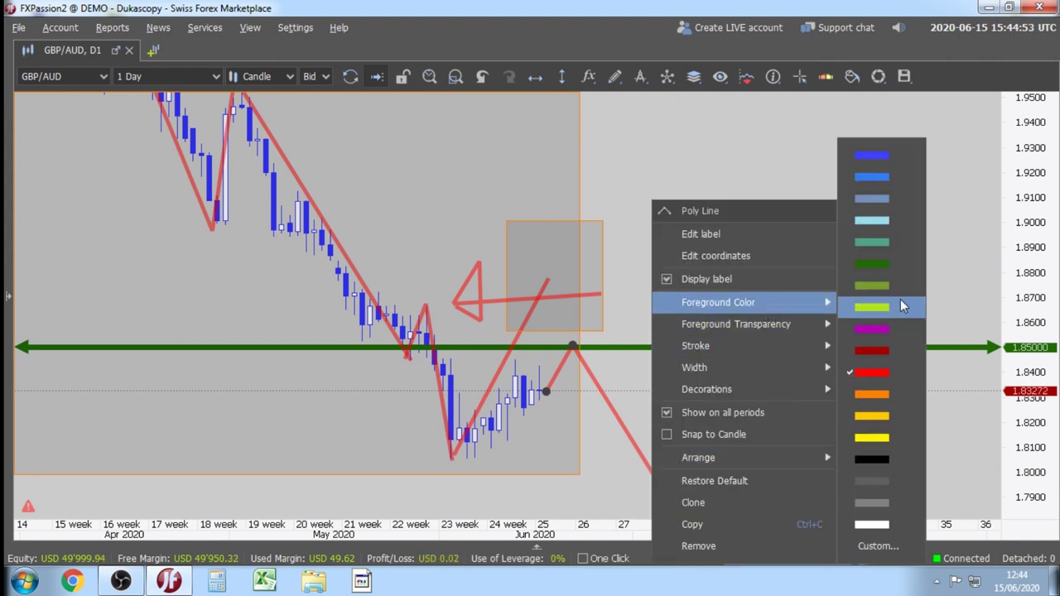
{"action": "left_click", "coordinate": [888, 259]}
{"action": "mouse_move", "coordinate": [779, 346]}
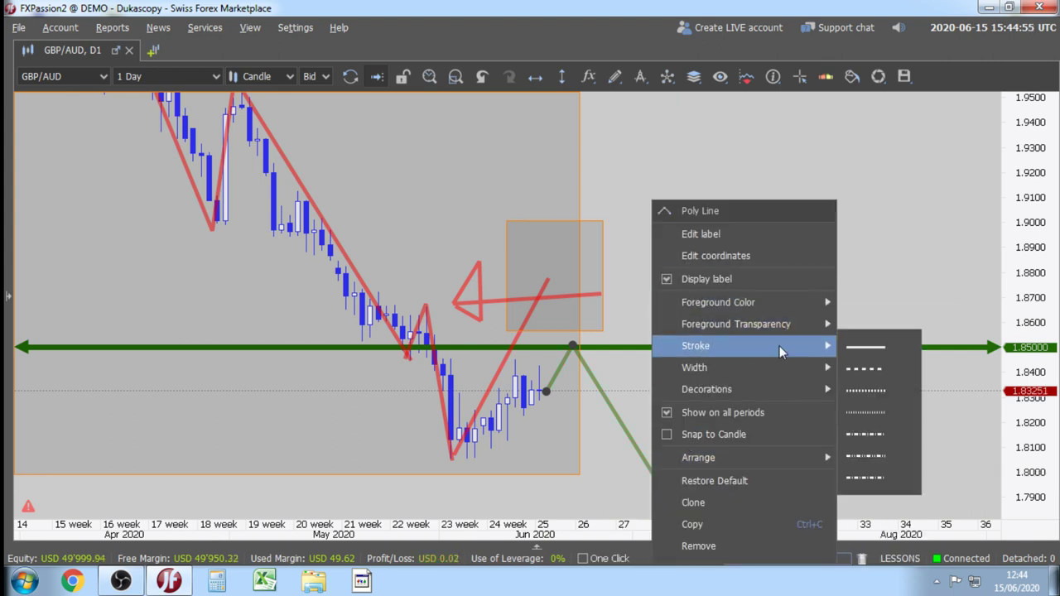
{"action": "mouse_move", "coordinate": [782, 367]}
{"action": "left_click", "coordinate": [870, 435]}
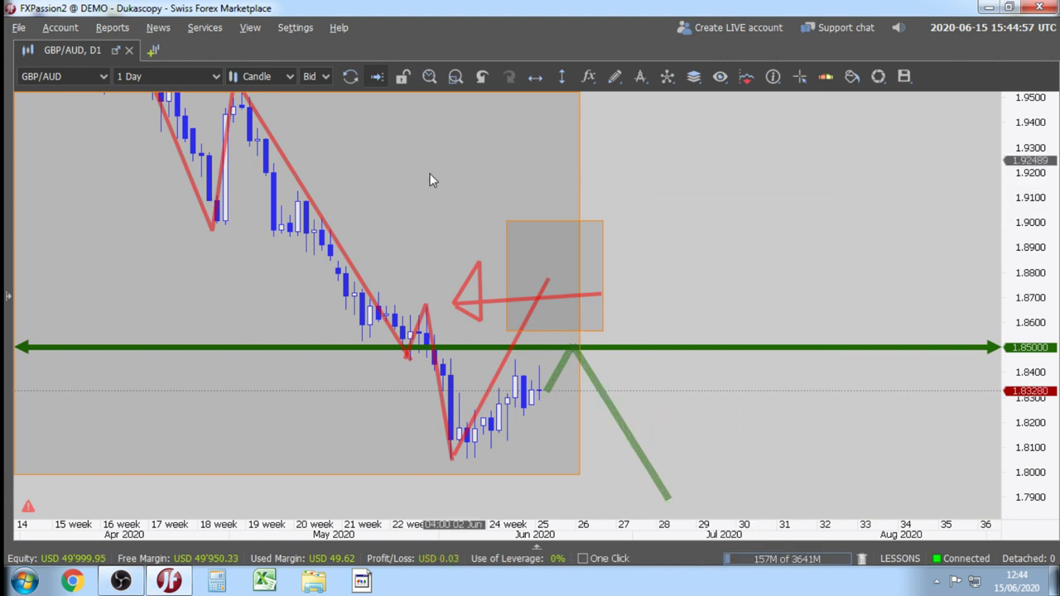
Draw a polyline from the latest candle that zigzags up to 1.85, dips, breaks to 1.86, retests 1.85 and ends near 1.89 in mid-July 2020.
{"action": "left_click", "coordinate": [614, 76]}
{"action": "left_click", "coordinate": [642, 178]}
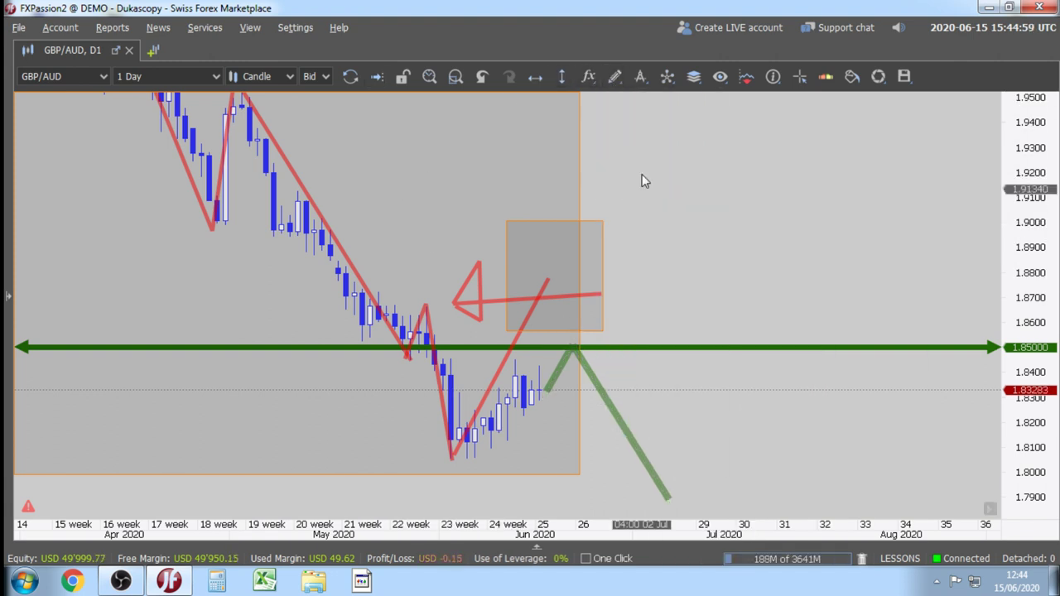
{"action": "left_click", "coordinate": [563, 393]}
{"action": "left_click", "coordinate": [607, 349]}
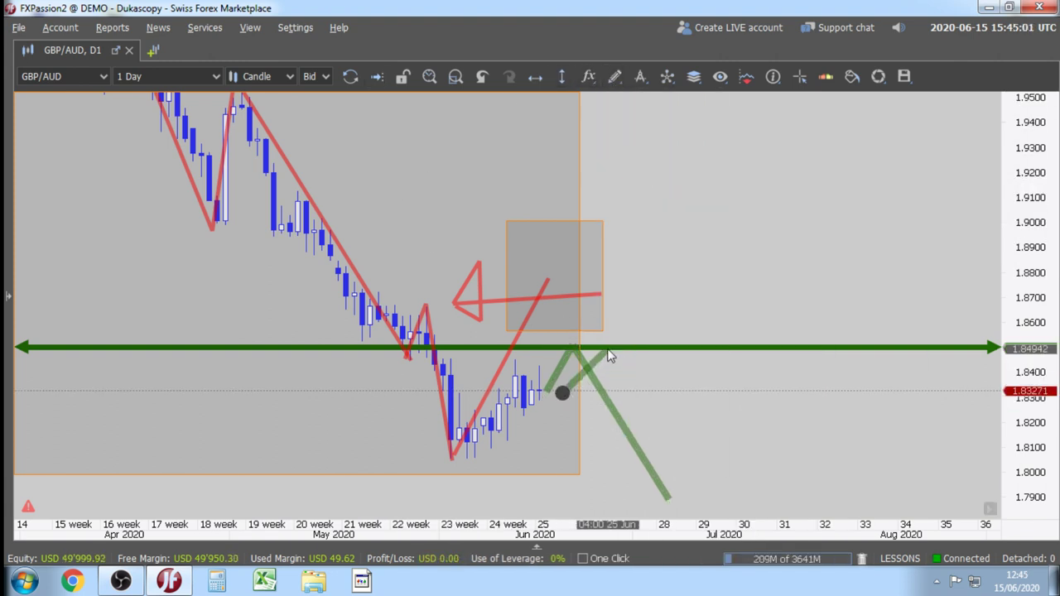
{"action": "left_click", "coordinate": [636, 390]}
{"action": "left_click", "coordinate": [660, 322]}
{"action": "left_click", "coordinate": [687, 349]}
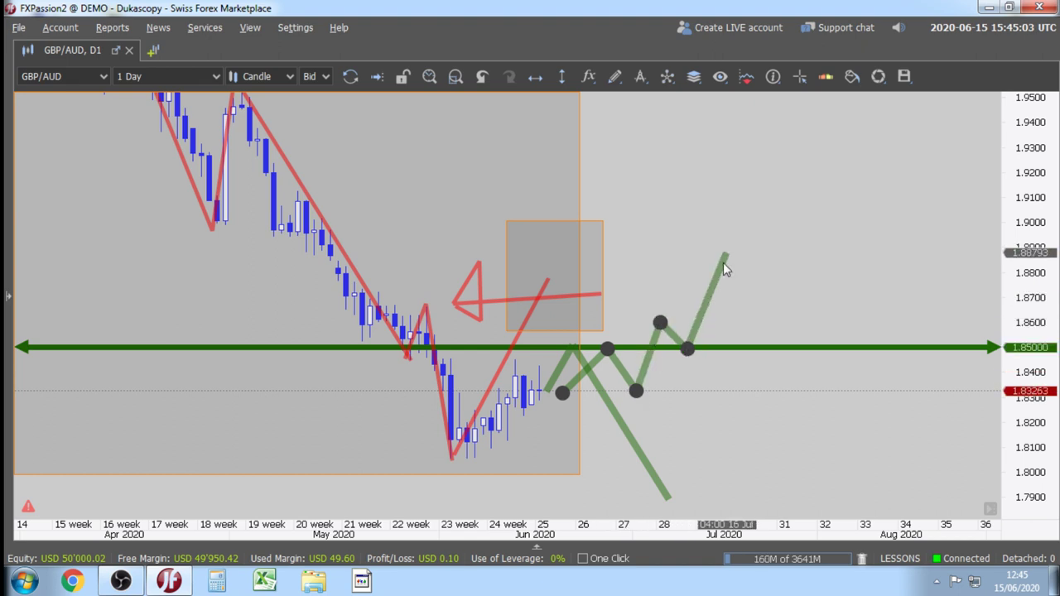
{"action": "double_click", "coordinate": [728, 245]}
Recolour the projected breakout-and-retest polyline purple.
{"action": "right_click", "coordinate": [718, 280]}
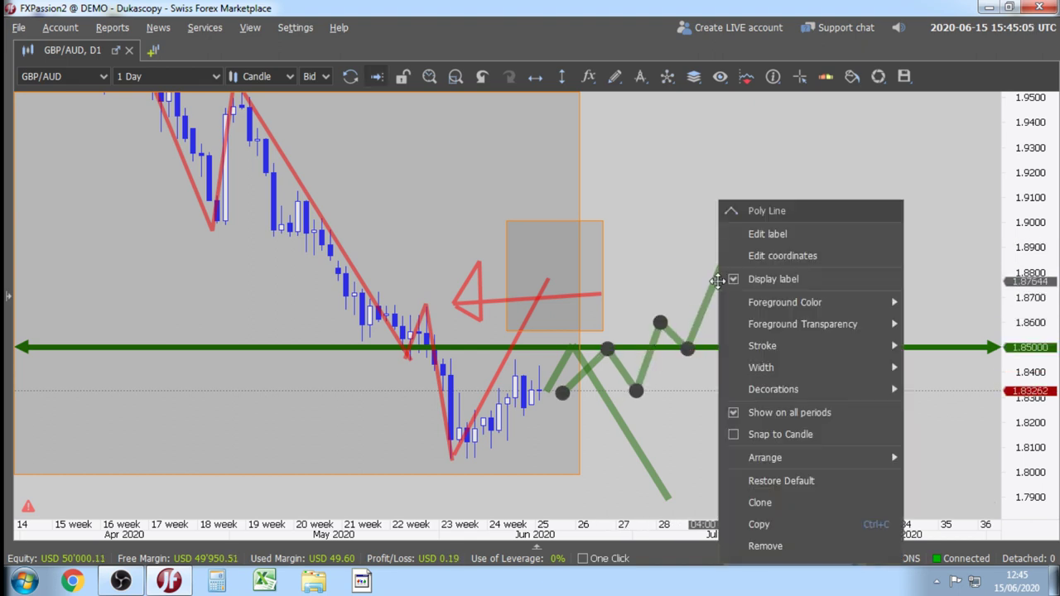
{"action": "mouse_move", "coordinate": [786, 302]}
{"action": "left_click", "coordinate": [948, 329]}
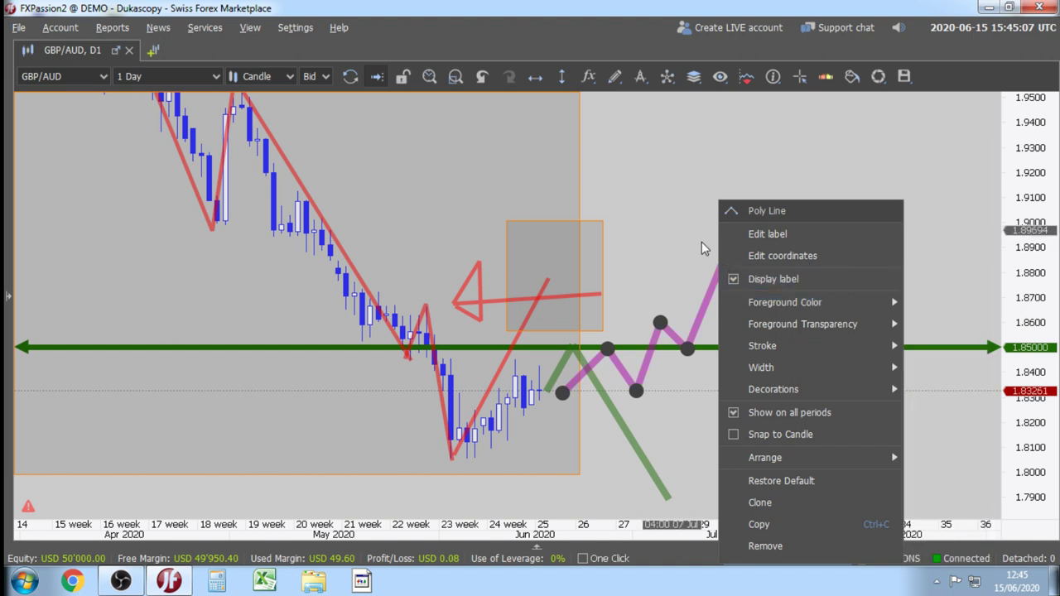
{"action": "left_click", "coordinate": [701, 242]}
Draw a polyline zigzagging sideways around the 1.85000 level through July 2020, starting near 1.832 and ending near 1.842.
{"action": "left_click", "coordinate": [615, 76]}
{"action": "left_click", "coordinate": [649, 180]}
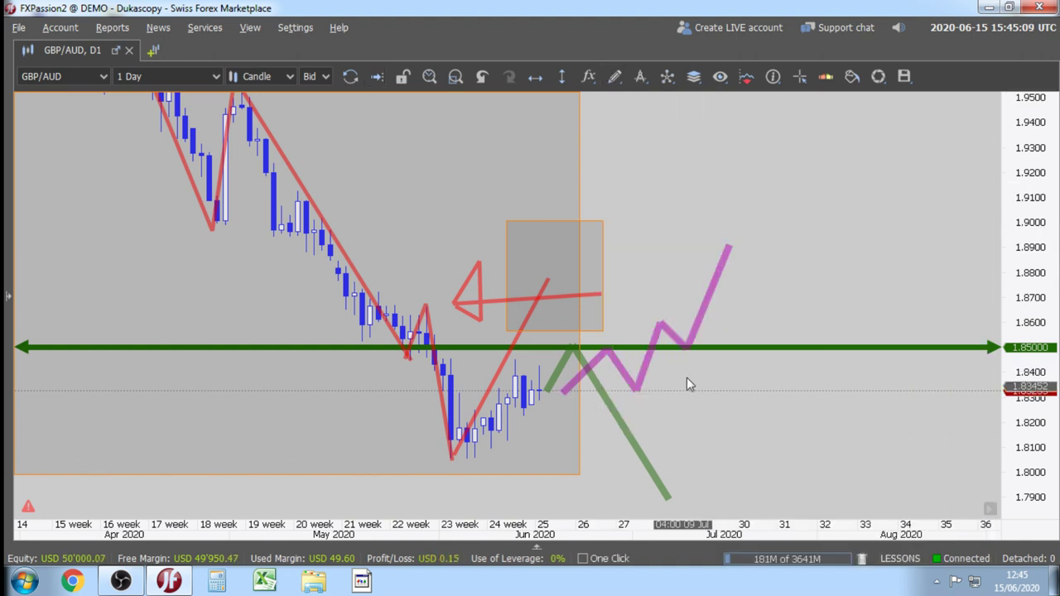
{"action": "left_click", "coordinate": [677, 391]}
{"action": "left_click", "coordinate": [714, 347]}
{"action": "left_click", "coordinate": [725, 386]}
{"action": "left_click", "coordinate": [743, 348]}
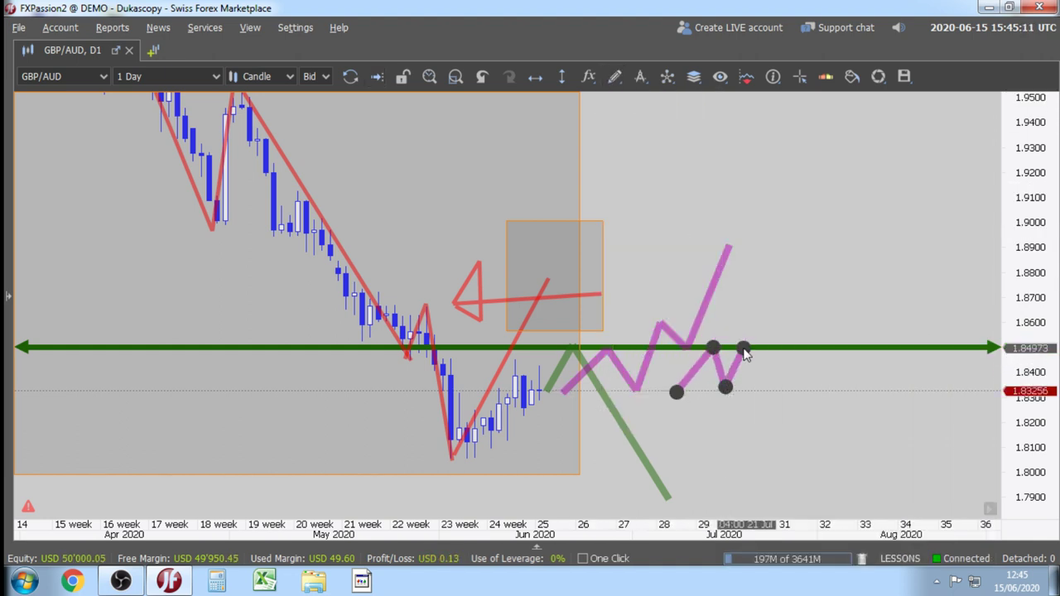
{"action": "left_click", "coordinate": [759, 377]}
{"action": "left_click", "coordinate": [777, 338]}
{"action": "double_click", "coordinate": [790, 367]}
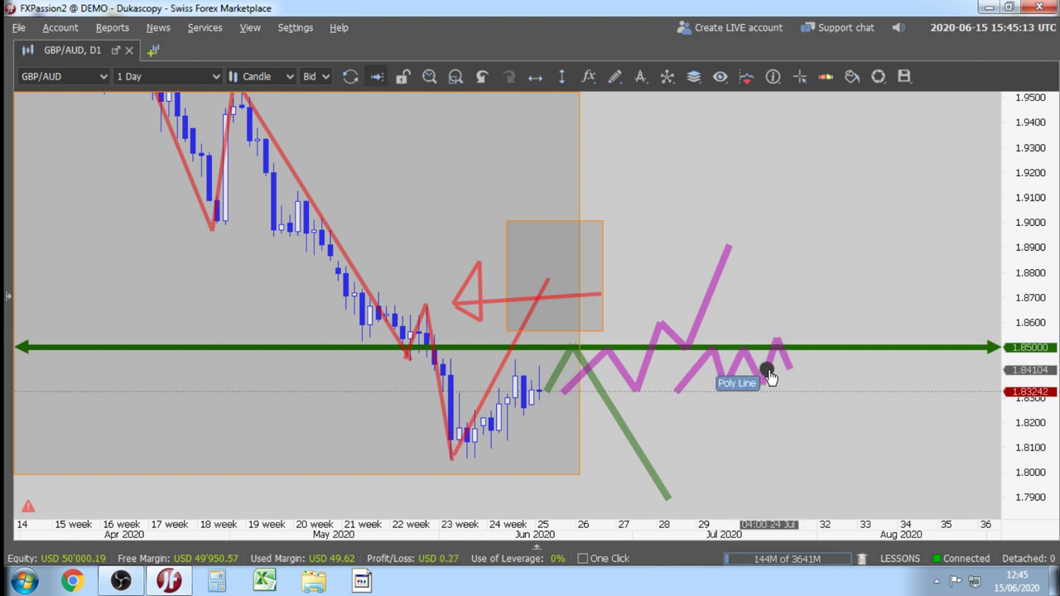
Recolour the sideways zigzag polyline around the 1.85000 level yellow.
{"action": "left_click", "coordinate": [770, 376]}
{"action": "right_click", "coordinate": [770, 377]}
{"action": "mouse_move", "coordinate": [888, 307]}
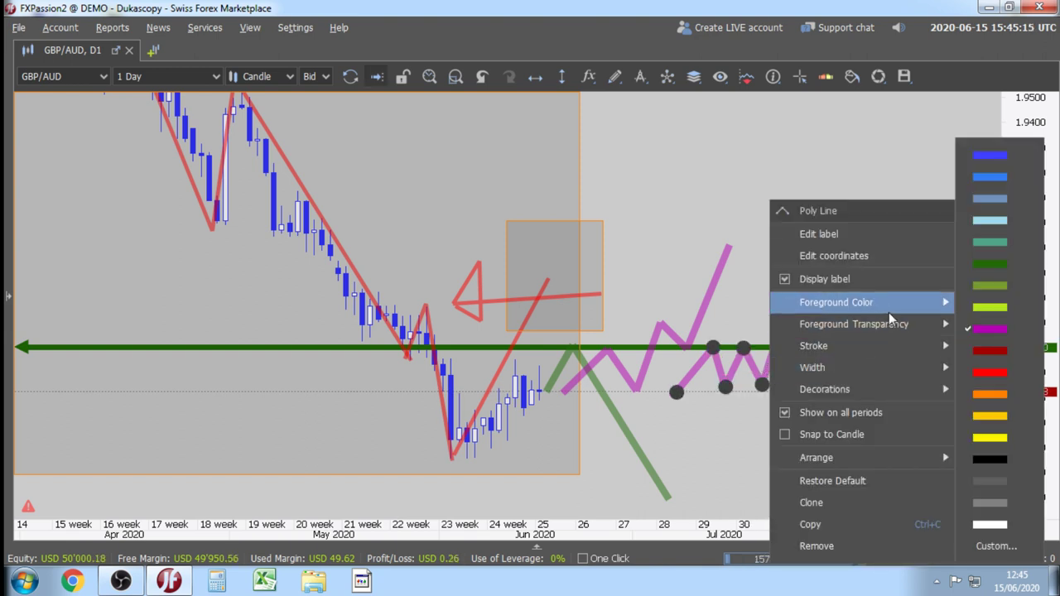
{"action": "left_click", "coordinate": [998, 416]}
{"action": "left_click", "coordinate": [421, 205]}
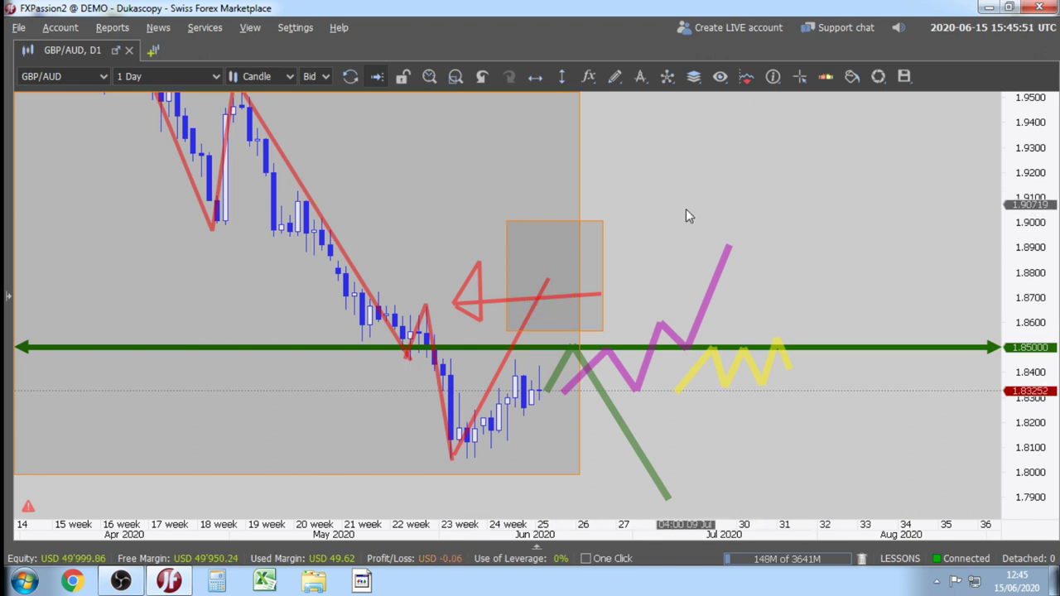
Place a vertical line at 29 May 2020 to divide the short-term and long-term trade sketches.
{"action": "left_click_drag", "start_coordinate": [691, 201], "coordinate": [746, 242]}
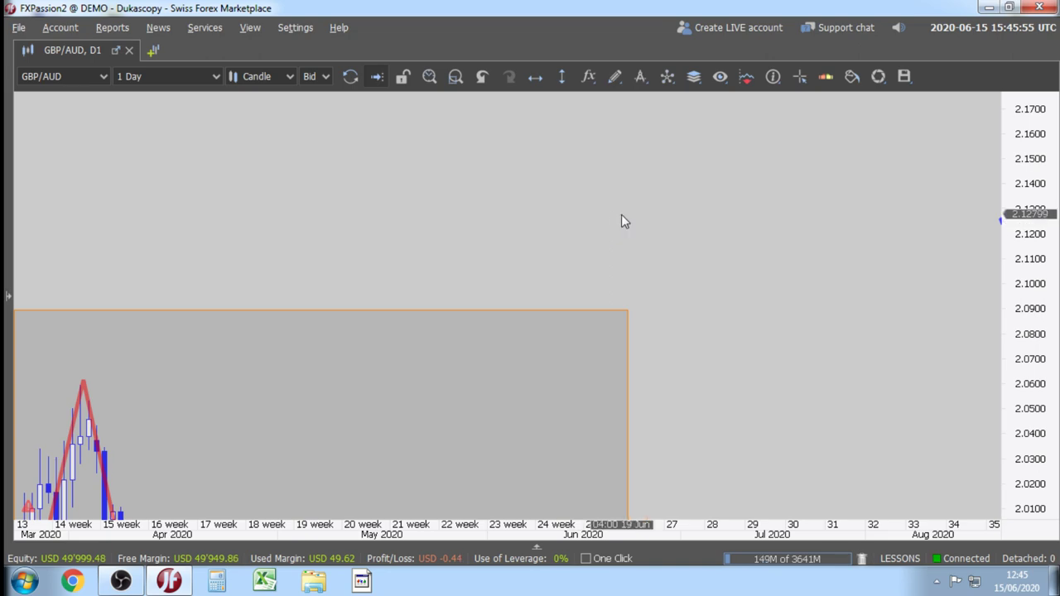
{"action": "scroll", "coordinate": [621, 218], "scroll_direction": "down", "scroll_amount": 5}
{"action": "left_click_drag", "start_coordinate": [626, 184], "coordinate": [652, 358]}
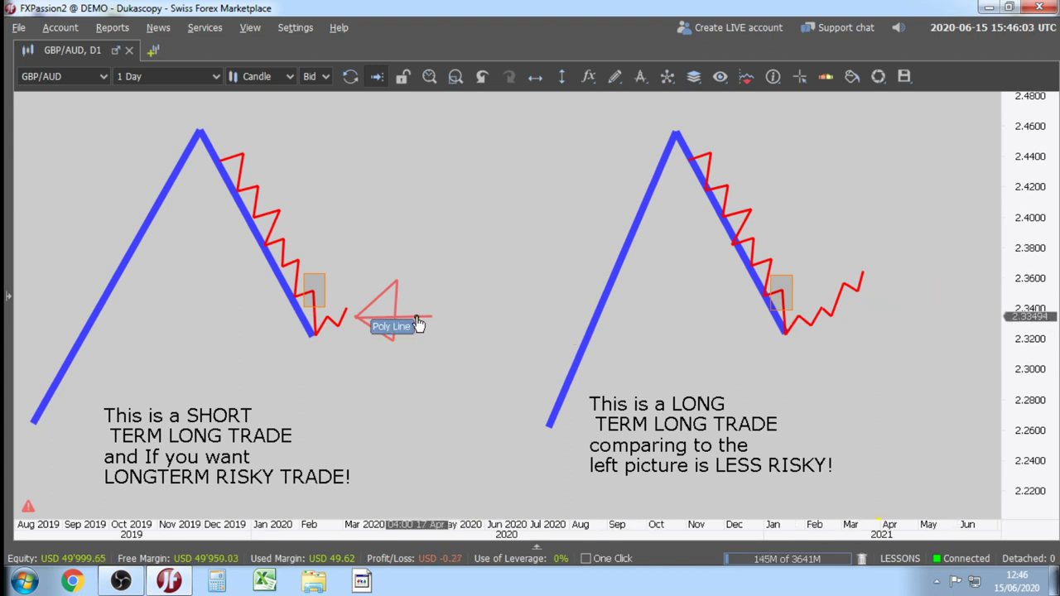
{"action": "left_click", "coordinate": [562, 76]}
{"action": "left_click", "coordinate": [504, 153]}
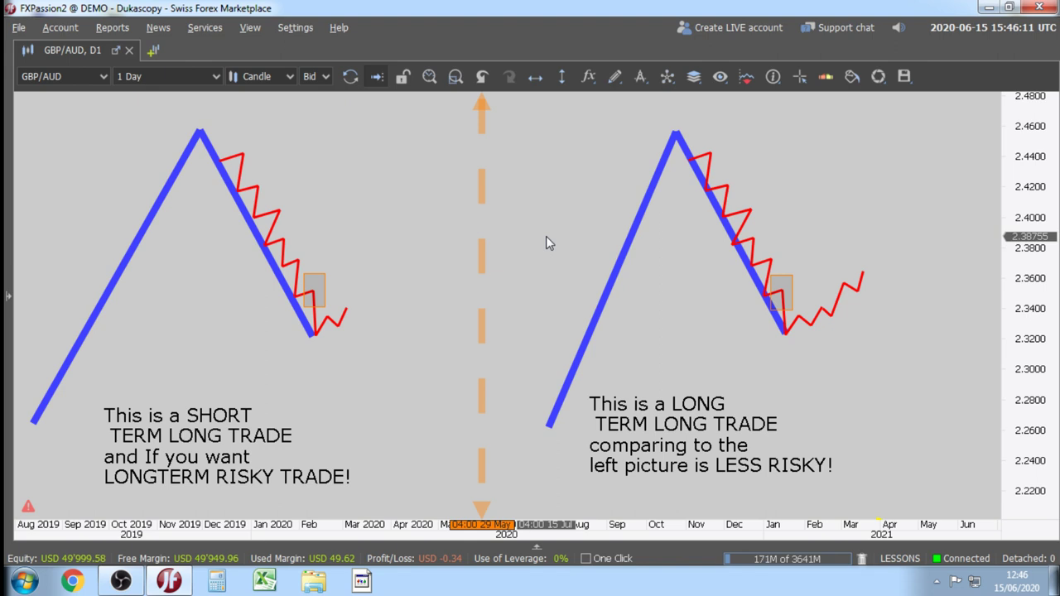
Draw a red polyline arrow beneath the long-term sketch pointing up at its final rising zigzag.
{"action": "left_click", "coordinate": [614, 76]}
{"action": "left_click", "coordinate": [632, 171]}
{"action": "left_click", "coordinate": [886, 473]}
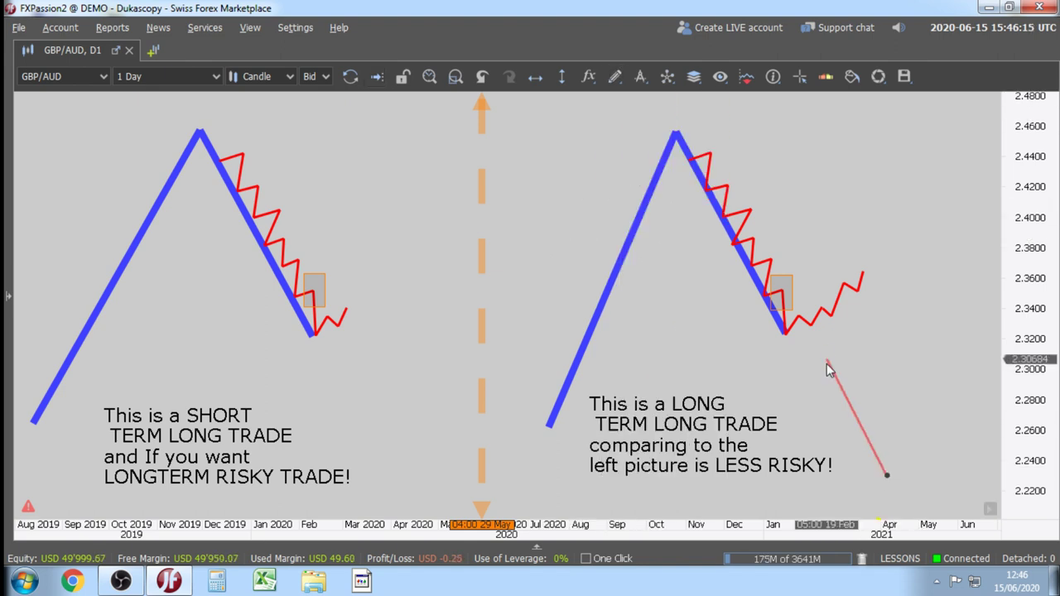
{"action": "left_click", "coordinate": [822, 345]}
{"action": "left_click", "coordinate": [856, 366]}
{"action": "left_click", "coordinate": [808, 373]}
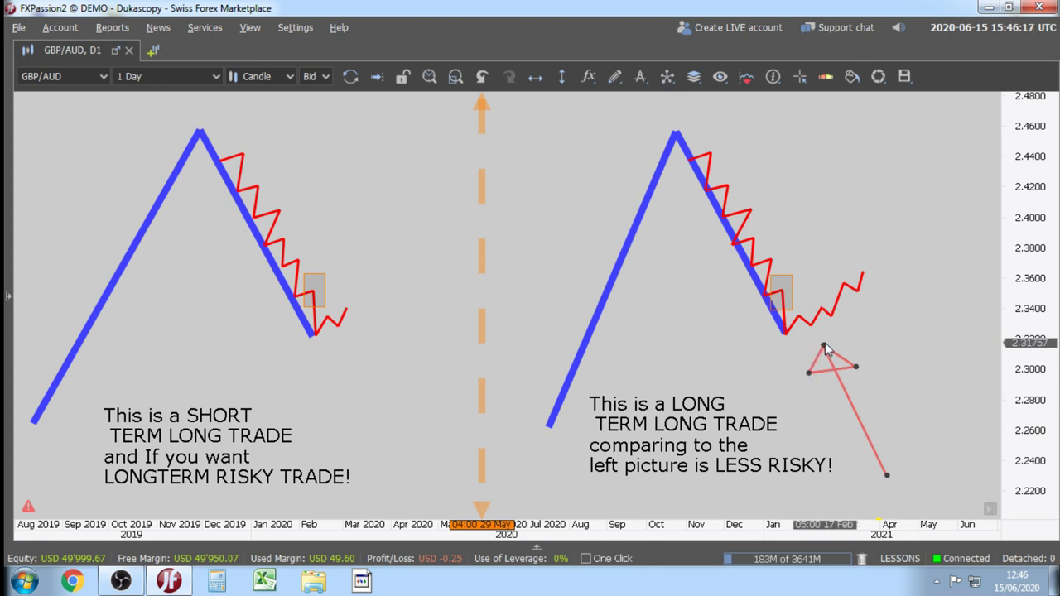
{"action": "left_click", "coordinate": [824, 346]}
Draw an ellipse around the small rectangle and final rising zigzag of the long-term sketch.
{"action": "left_click", "coordinate": [614, 76]}
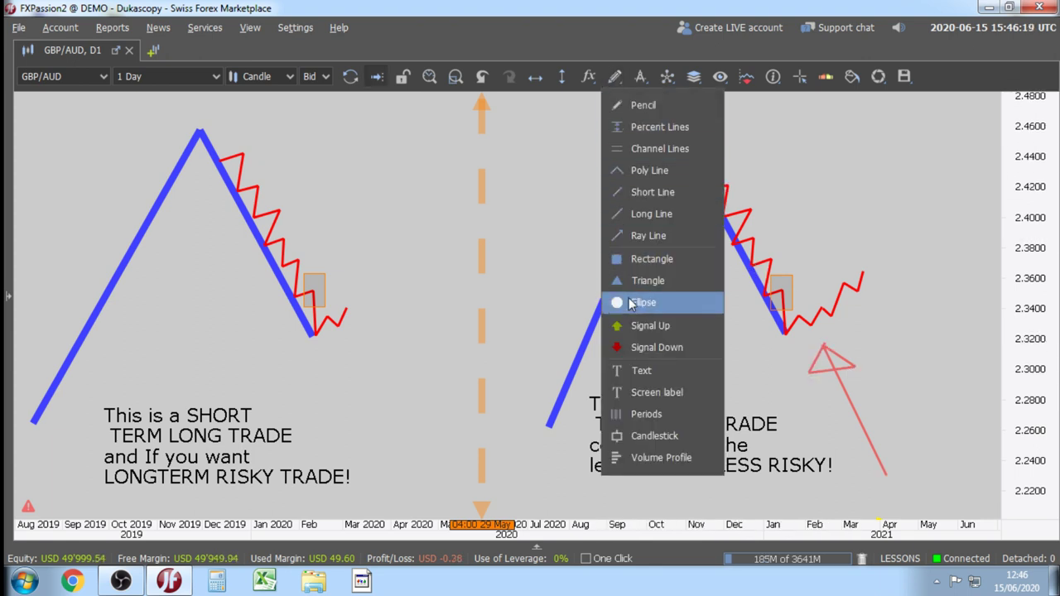
{"action": "left_click", "coordinate": [631, 303]}
{"action": "mouse_move", "coordinate": [744, 272]}
{"action": "left_mouse_down"}
{"action": "mouse_move", "coordinate": [782, 316]}
{"action": "mouse_move", "coordinate": [870, 356]}
{"action": "left_mouse_up"}
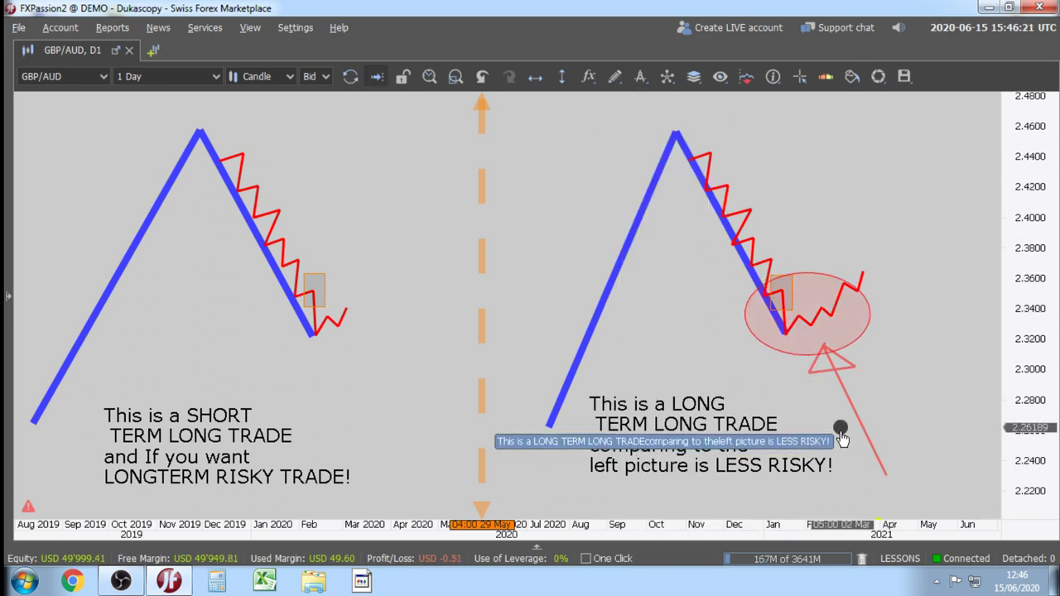
Delete the purple, green and yellow projected paths beside the latest candles of the actual downtrend.
{"action": "left_click_drag", "start_coordinate": [1053, 348], "coordinate": [1030, 338]}
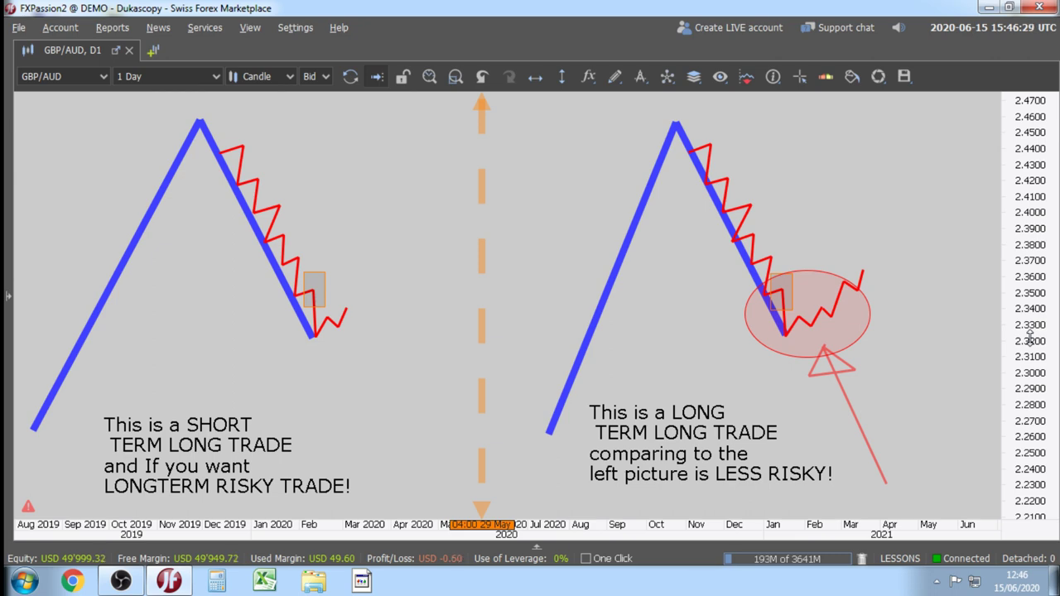
{"action": "scroll", "coordinate": [622, 365], "scroll_direction": "down", "scroll_amount": 10}
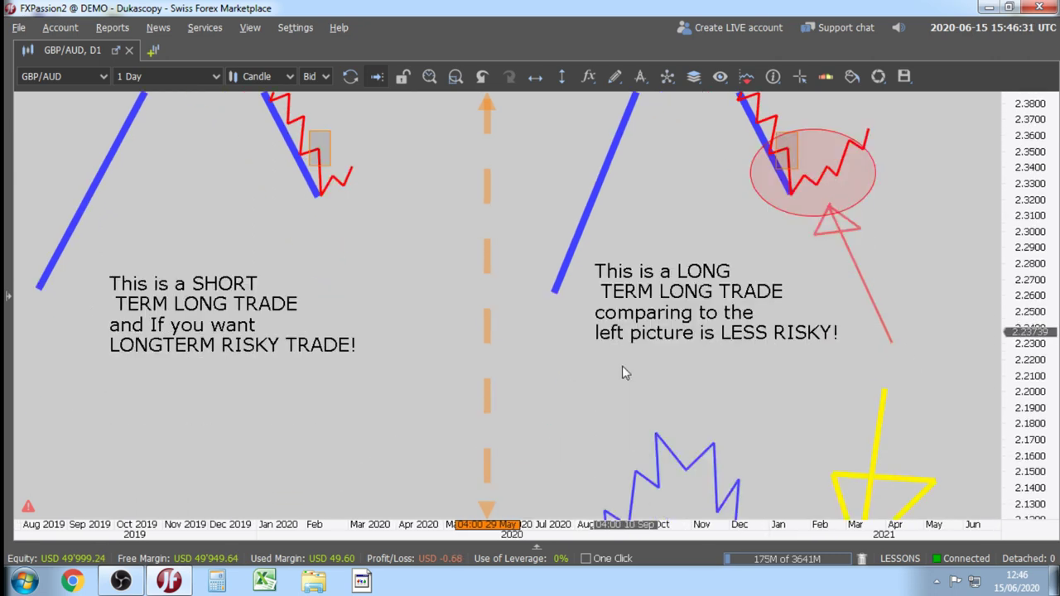
{"action": "scroll", "coordinate": [642, 373], "scroll_direction": "down", "scroll_amount": 5}
{"action": "left_click_drag", "start_coordinate": [638, 399], "coordinate": [670, 262]}
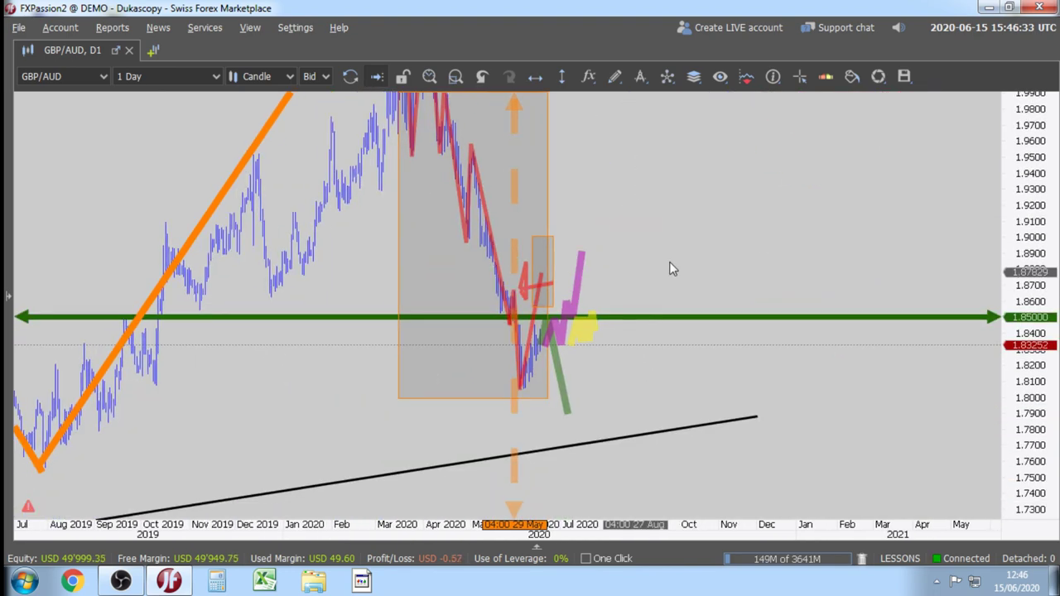
{"action": "scroll", "coordinate": [362, 420], "scroll_direction": "up", "scroll_amount": 1}
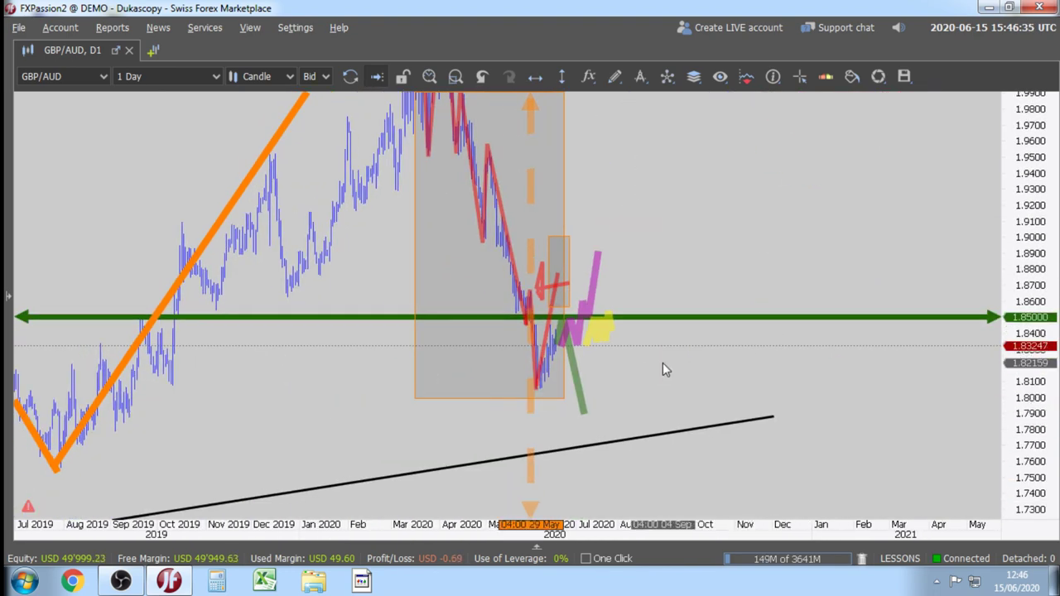
{"action": "scroll", "coordinate": [663, 362], "scroll_direction": "up", "scroll_amount": 3}
{"action": "scroll", "coordinate": [662, 363], "scroll_direction": "up", "scroll_amount": 2}
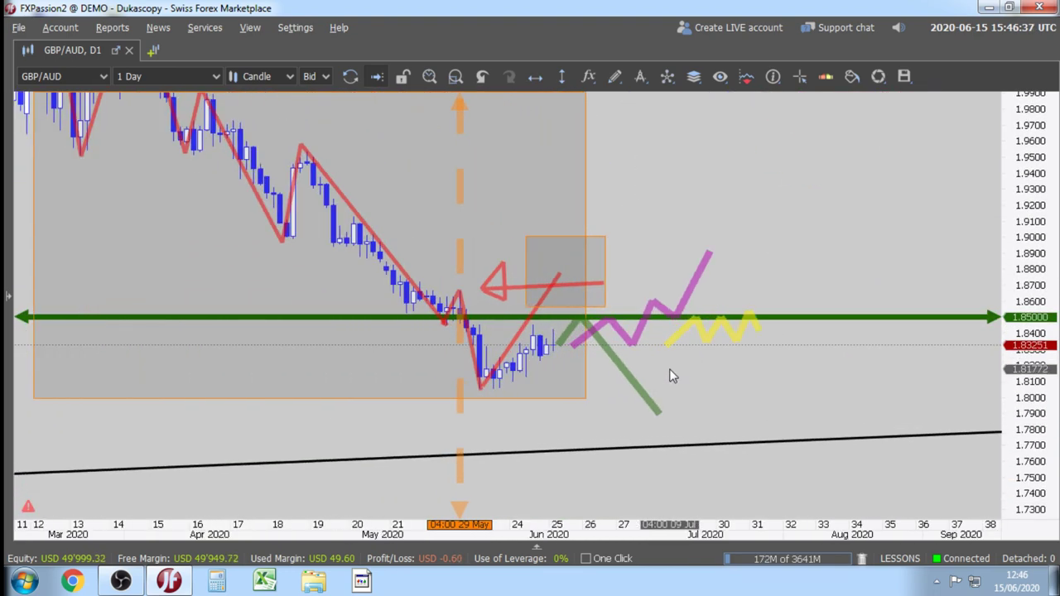
{"action": "left_click", "coordinate": [693, 283]}
{"action": "key", "text": "Delete"}
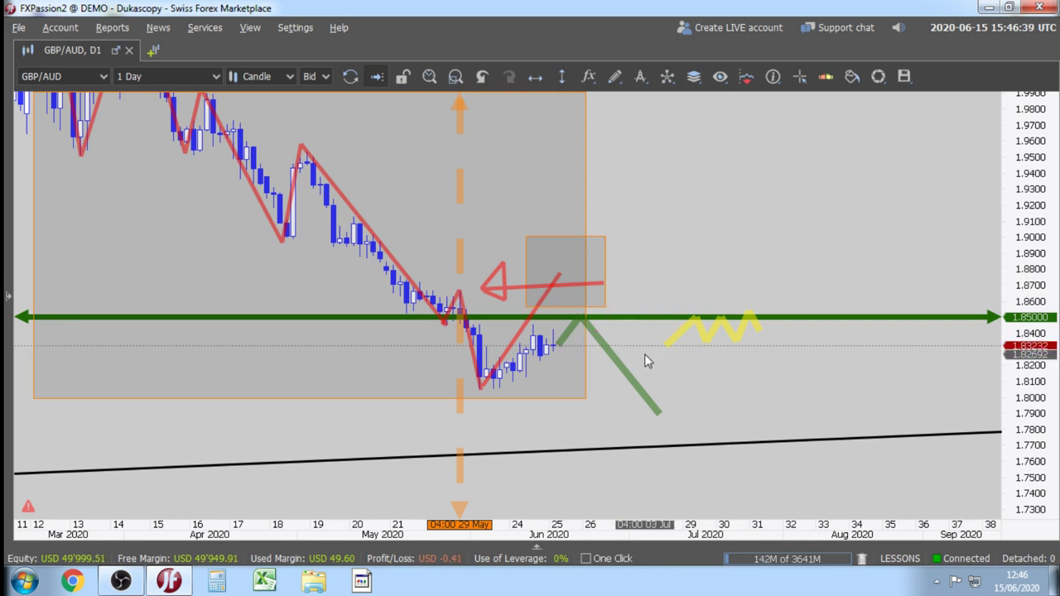
{"action": "left_click", "coordinate": [630, 375]}
{"action": "key", "text": "Delete"}
{"action": "left_click", "coordinate": [684, 336]}
{"action": "key", "text": "Delete"}
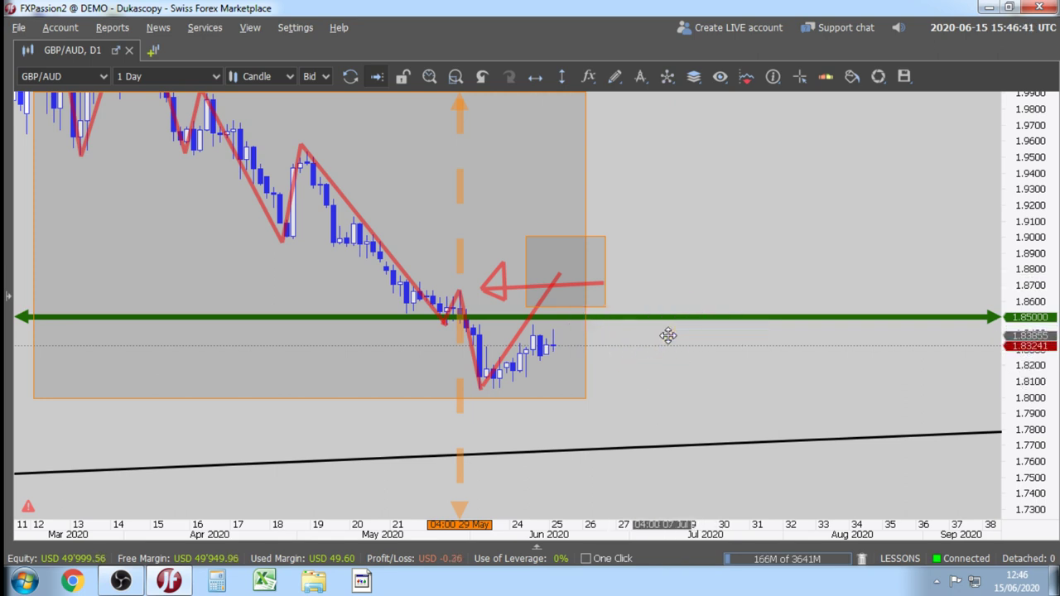
Delete both rectangles, the red arrow, the vertical line and the green 1.85000 level line from the actual downtrend.
{"action": "left_click", "coordinate": [605, 280]}
{"action": "key", "text": "Delete"}
{"action": "left_click", "coordinate": [586, 263]}
{"action": "key", "text": "Delete"}
{"action": "left_click", "coordinate": [582, 283]}
{"action": "key", "text": "Delete"}
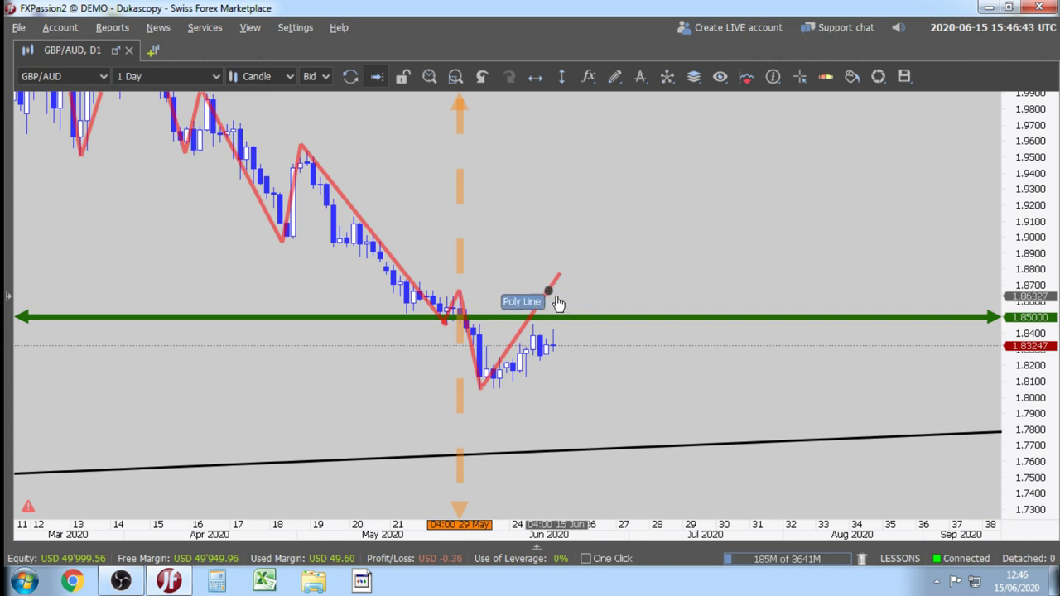
{"action": "left_click", "coordinate": [453, 232]}
{"action": "key", "text": "Delete"}
{"action": "left_click", "coordinate": [575, 315]}
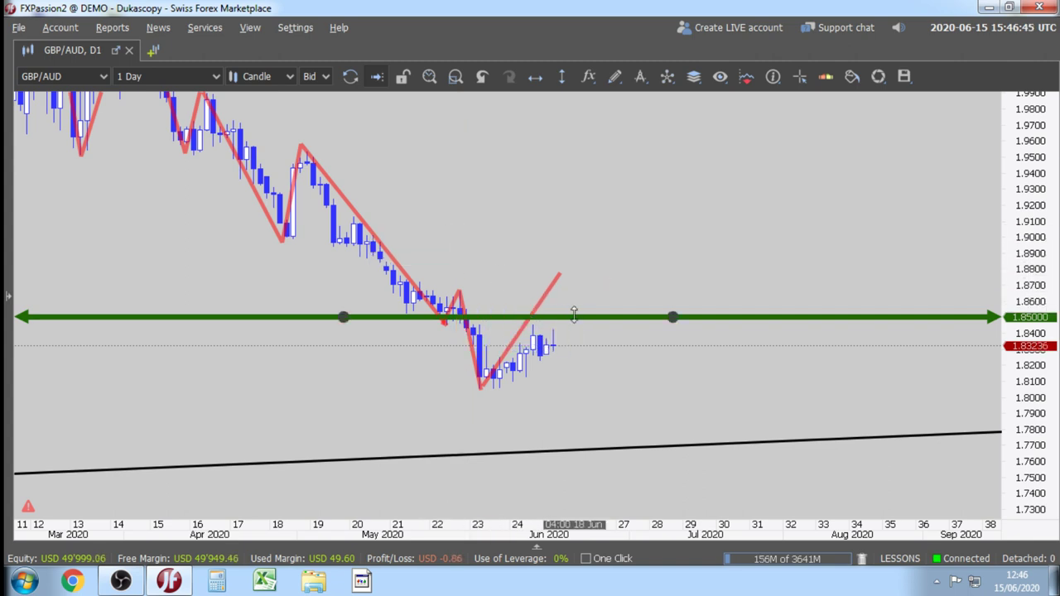
{"action": "key", "text": "Delete"}
Switch the GBP/AUD chart period to 2 Hours and frame the price action from late May to mid-June 2020.
{"action": "left_click", "coordinate": [217, 77]}
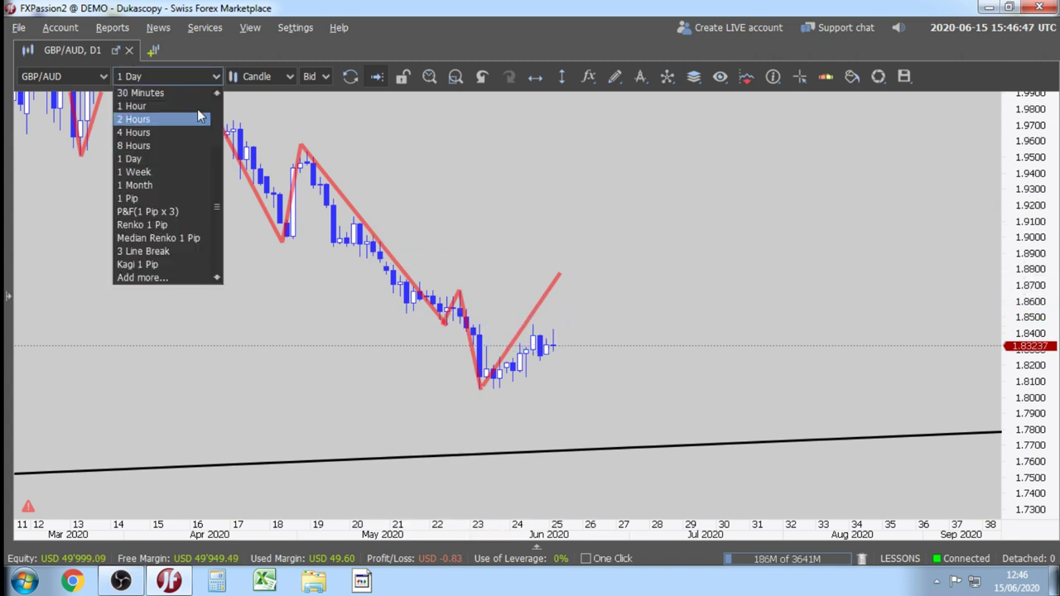
{"action": "left_click", "coordinate": [183, 126]}
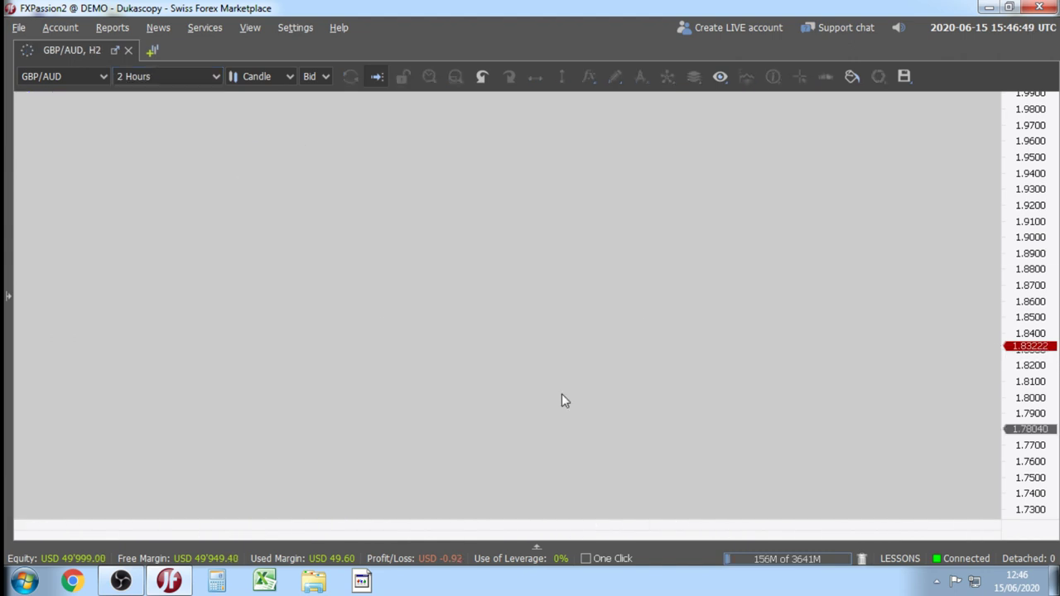
{"action": "scroll", "coordinate": [664, 419], "scroll_direction": "down", "scroll_amount": 6}
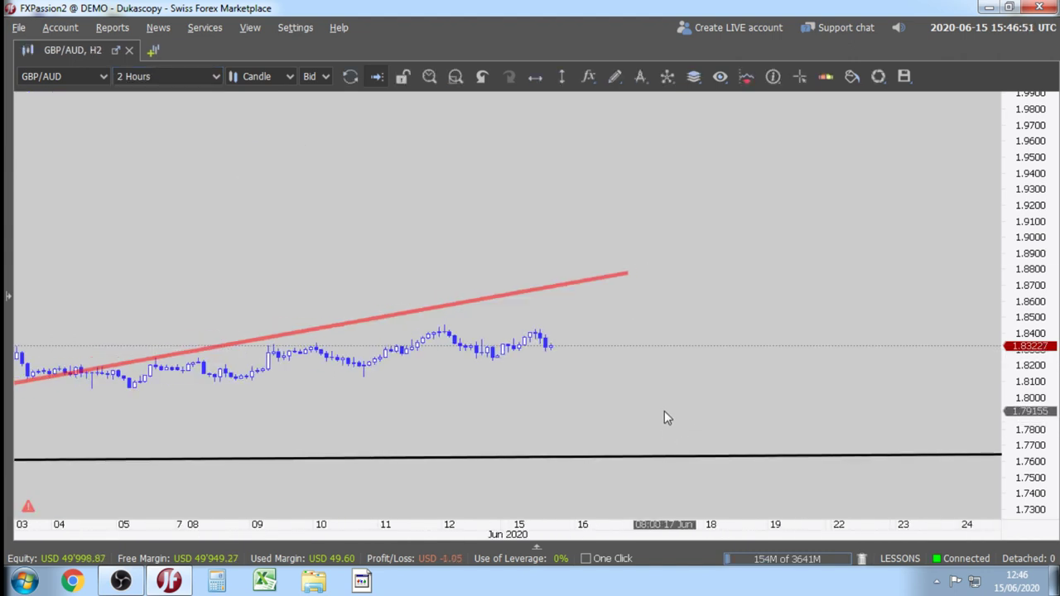
{"action": "left_click_drag", "start_coordinate": [620, 414], "coordinate": [726, 410]}
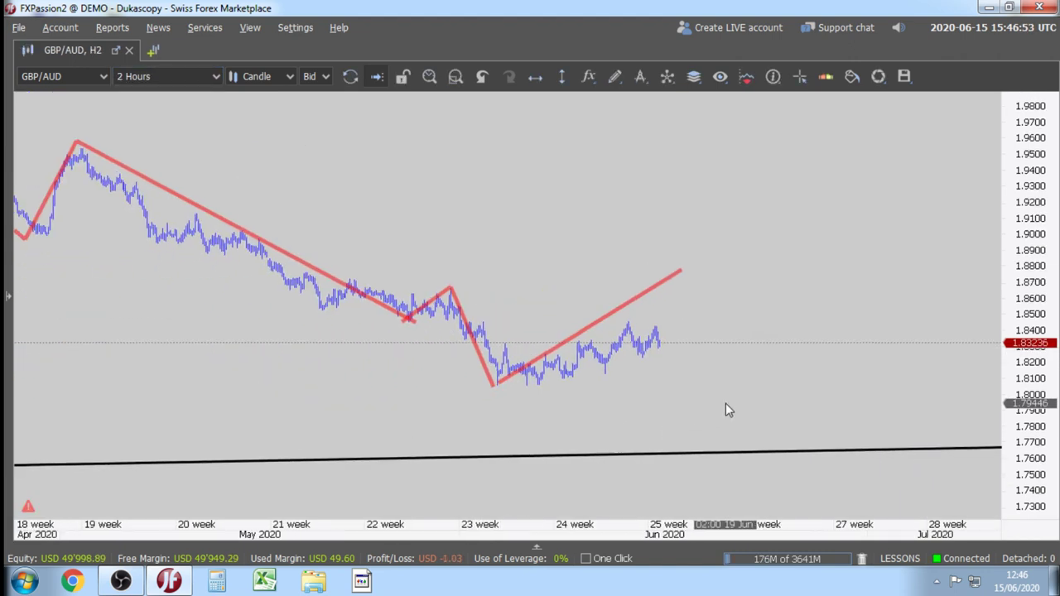
{"action": "left_click_drag", "start_coordinate": [1043, 382], "coordinate": [1042, 439]}
{"action": "scroll", "coordinate": [802, 416], "scroll_direction": "up", "scroll_amount": 3}
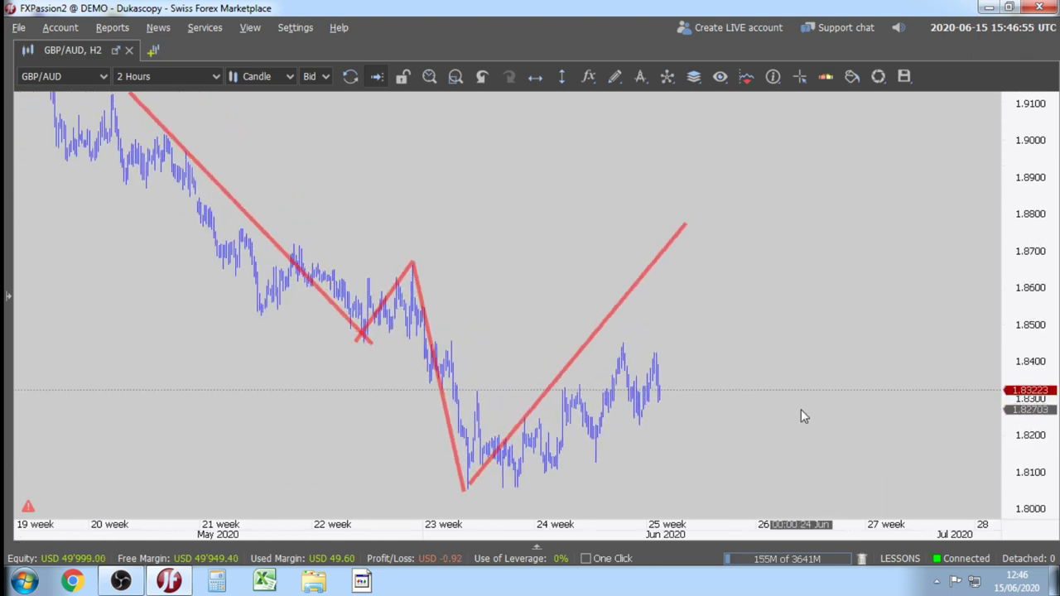
{"action": "scroll", "coordinate": [745, 461], "scroll_direction": "up", "scroll_amount": 2}
{"action": "left_click_drag", "start_coordinate": [745, 462], "coordinate": [770, 438]}
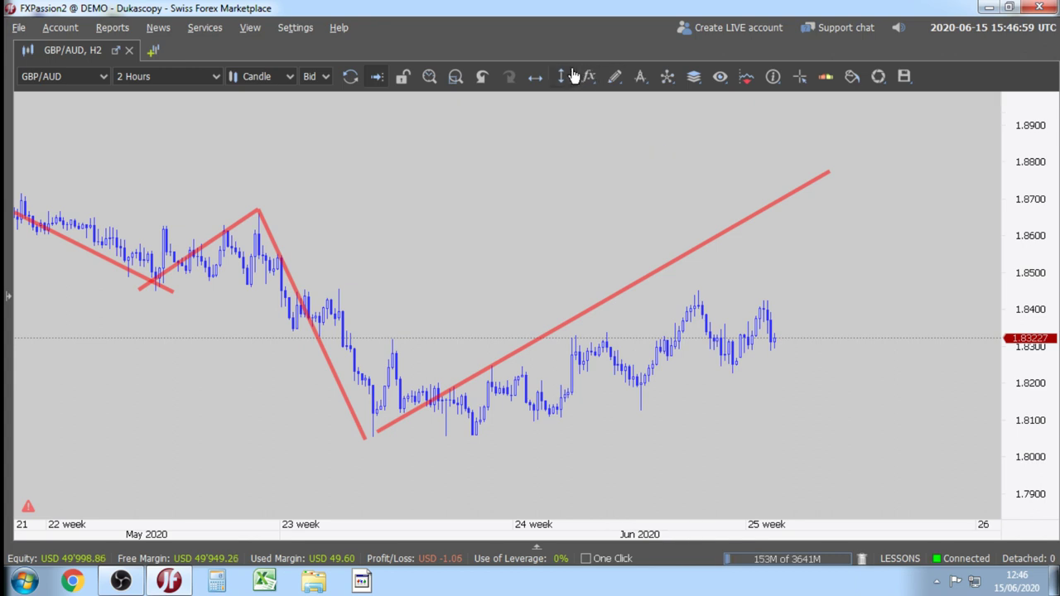
Draw a long rectangle marking the zone just below 1.85 from late May to late June, and narrow it to about 1.8475–1.851.
{"action": "left_click", "coordinate": [615, 76]}
{"action": "left_click", "coordinate": [640, 253]}
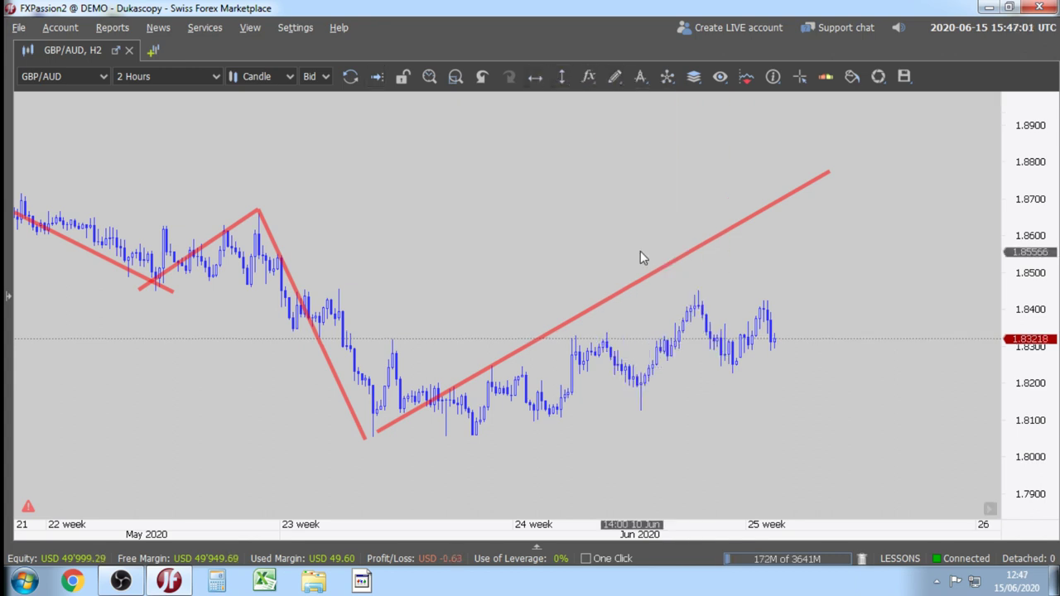
{"action": "mouse_move", "coordinate": [102, 269]}
{"action": "left_mouse_down"}
{"action": "mouse_move", "coordinate": [350, 300]}
{"action": "mouse_move", "coordinate": [798, 286]}
{"action": "mouse_move", "coordinate": [977, 293]}
{"action": "left_mouse_up"}
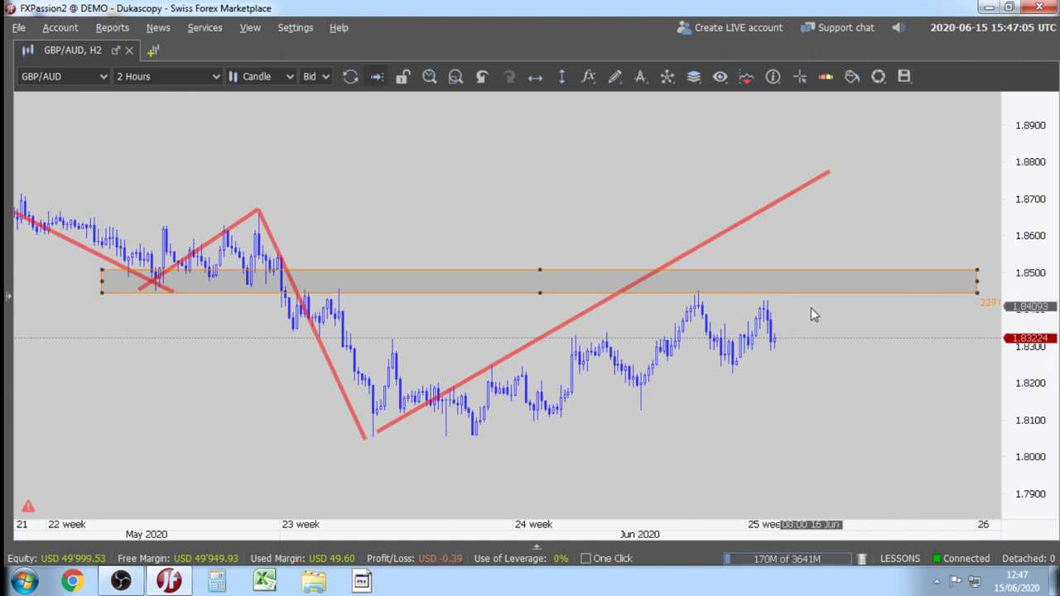
{"action": "left_click_drag", "start_coordinate": [540, 294], "coordinate": [540, 282]}
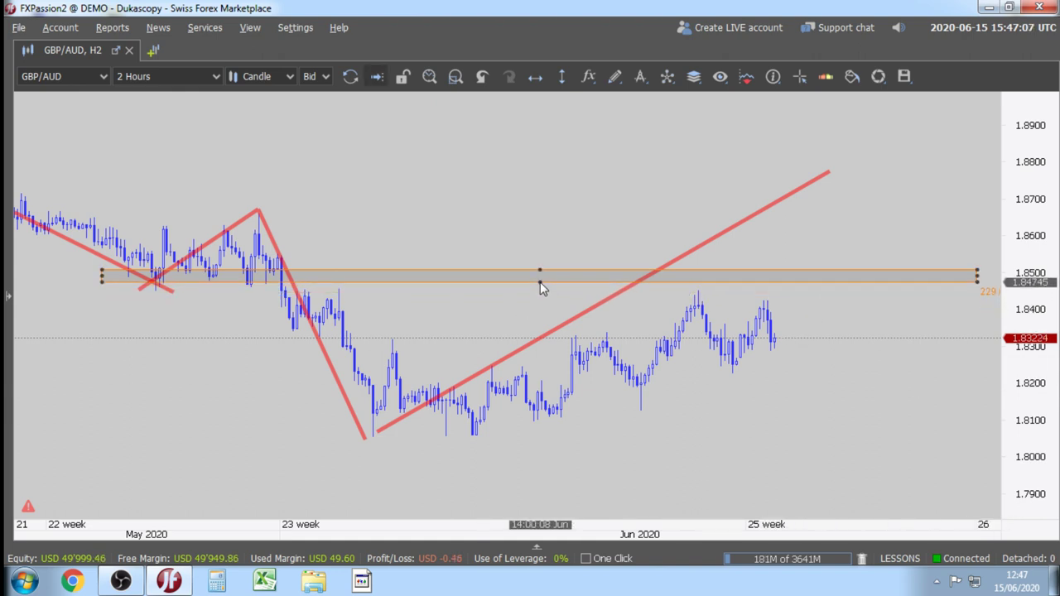
Move the long zone rectangle slightly down and left so it spans about 1.846–1.849.
{"action": "left_click_drag", "start_coordinate": [166, 282], "coordinate": [150, 293]}
{"action": "left_click", "coordinate": [757, 406]}
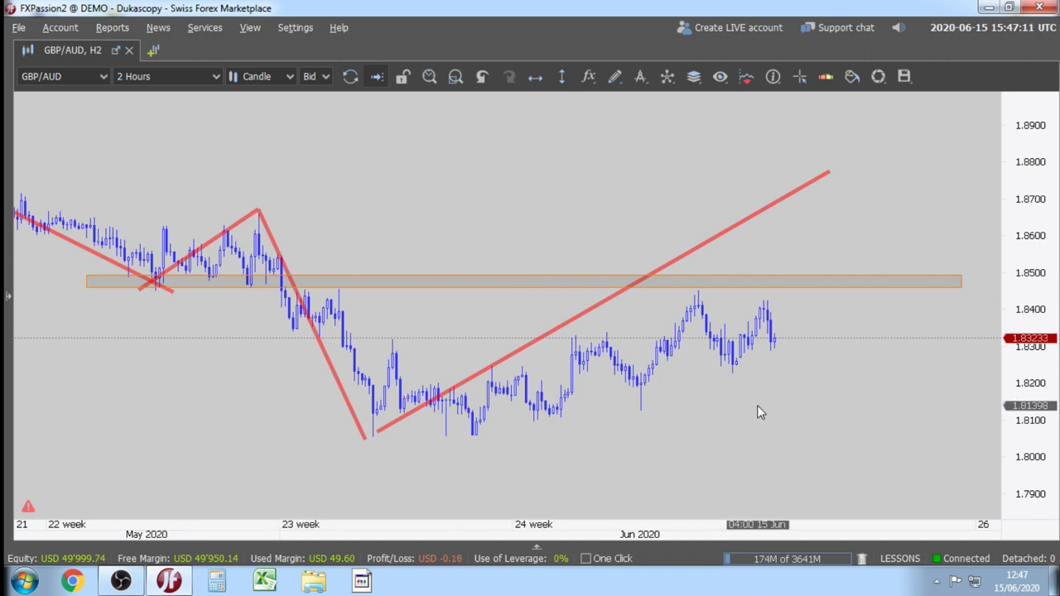
{"action": "left_click", "coordinate": [439, 282]}
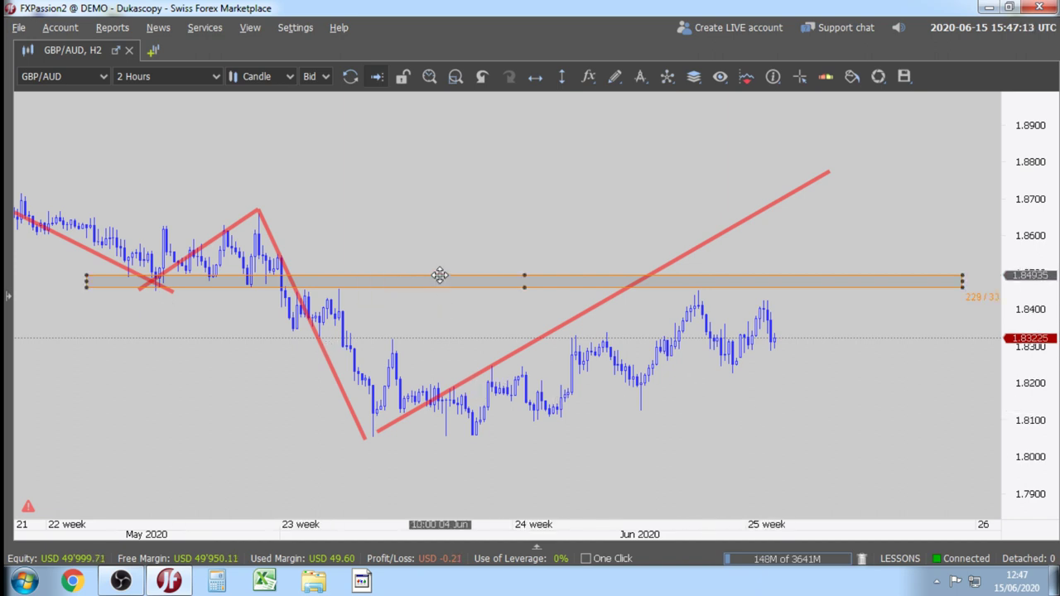
Draw a straight black support line under the rising June lows, from about 1.8044 on 5 June to about 1.823 on 17 June.
{"action": "scroll", "coordinate": [657, 390], "scroll_direction": "down", "scroll_amount": 3}
{"action": "left_click", "coordinate": [638, 406]}
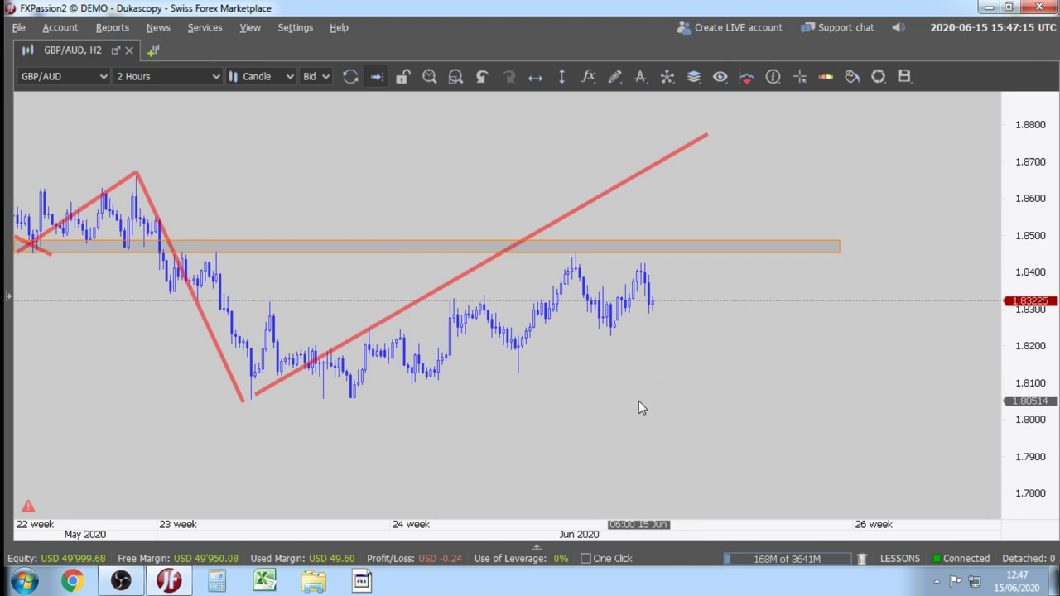
{"action": "scroll", "coordinate": [639, 407], "scroll_direction": "down", "scroll_amount": 2}
{"action": "scroll", "coordinate": [578, 405], "scroll_direction": "up", "scroll_amount": 3}
{"action": "left_click_drag", "start_coordinate": [1031, 431], "coordinate": [1031, 352]}
{"action": "left_click_drag", "start_coordinate": [797, 446], "coordinate": [738, 402]}
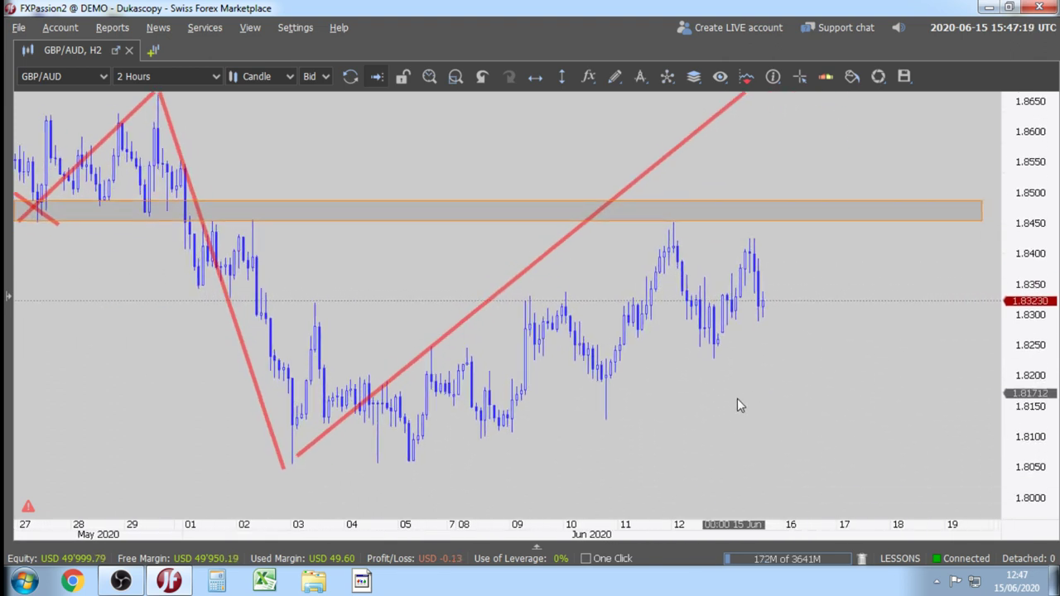
{"action": "left_click_drag", "start_coordinate": [749, 458], "coordinate": [788, 448]}
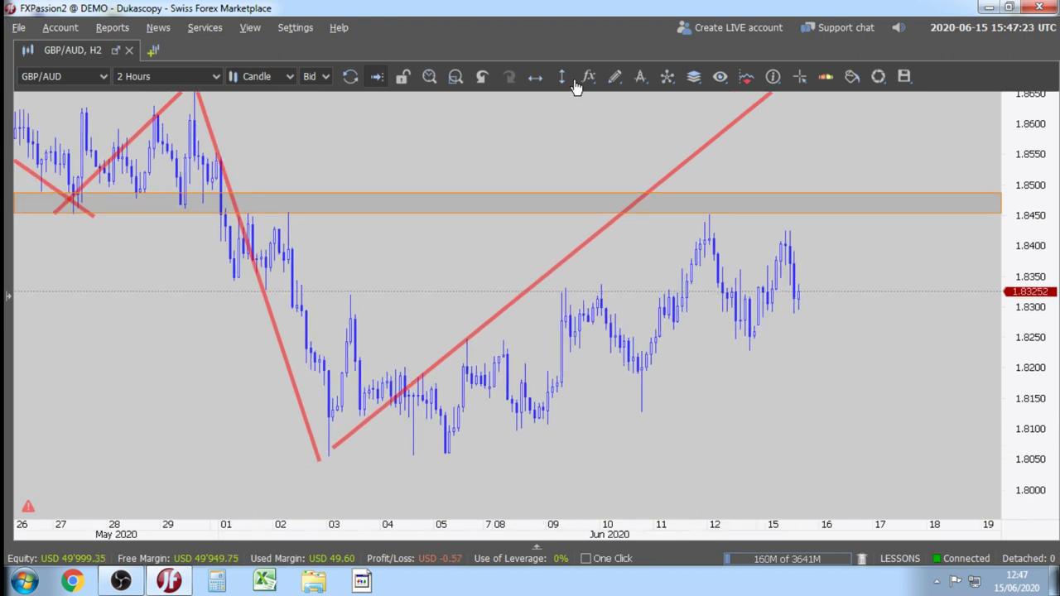
{"action": "left_click", "coordinate": [614, 78]}
{"action": "left_click", "coordinate": [652, 192]}
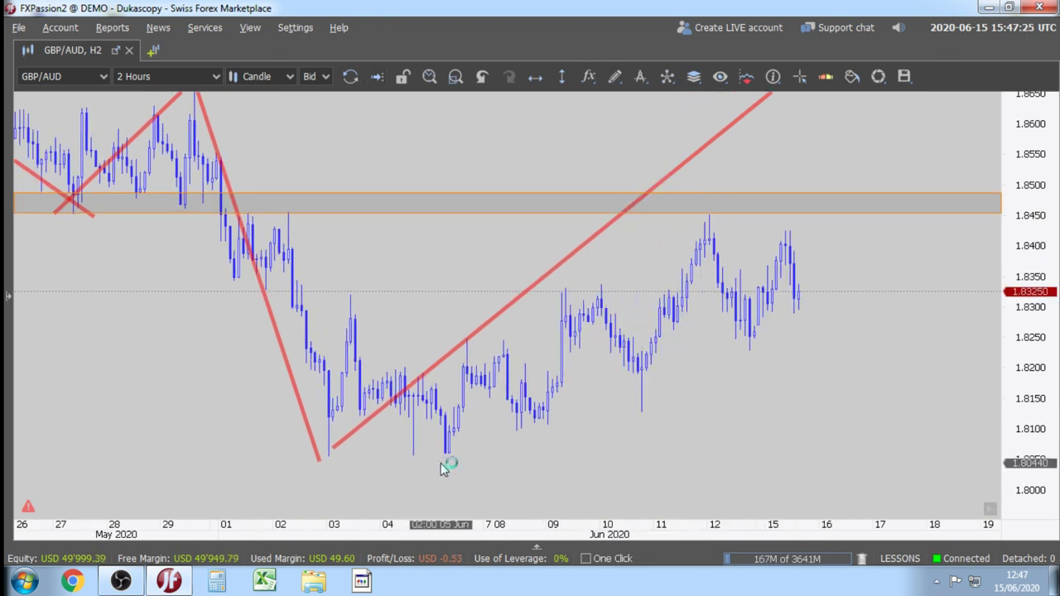
{"action": "mouse_move", "coordinate": [441, 462]}
{"action": "left_mouse_down"}
{"action": "mouse_move", "coordinate": [836, 397]}
{"action": "mouse_move", "coordinate": [906, 351]}
{"action": "left_mouse_up"}
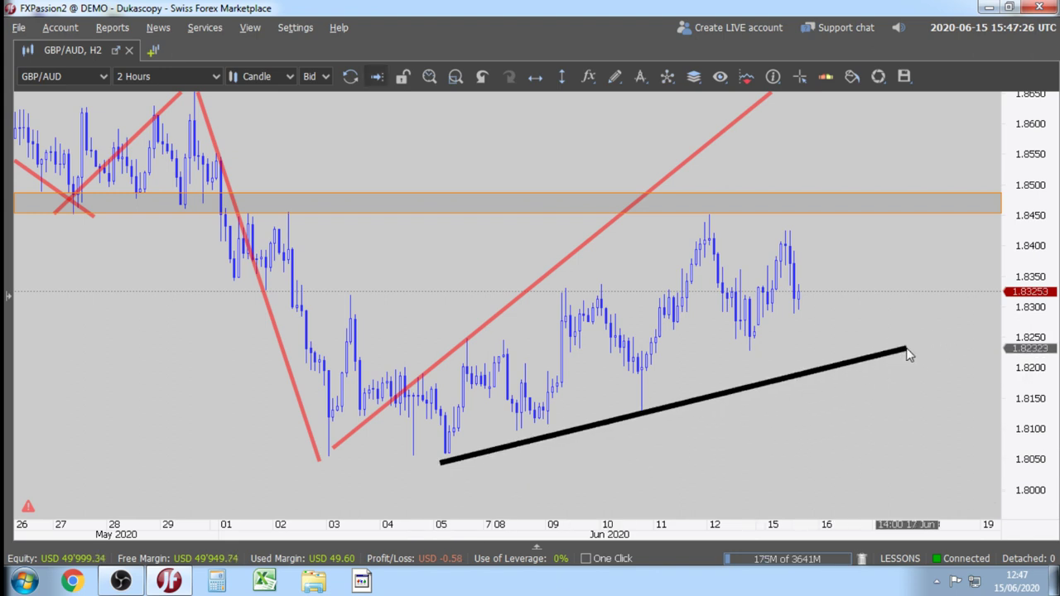
Trace the June pullback's swing highs and lows with a Poly Line from the 5 June low to the 12 June low.
{"action": "left_click", "coordinate": [615, 78]}
{"action": "left_click", "coordinate": [648, 170]}
{"action": "left_click", "coordinate": [441, 450]}
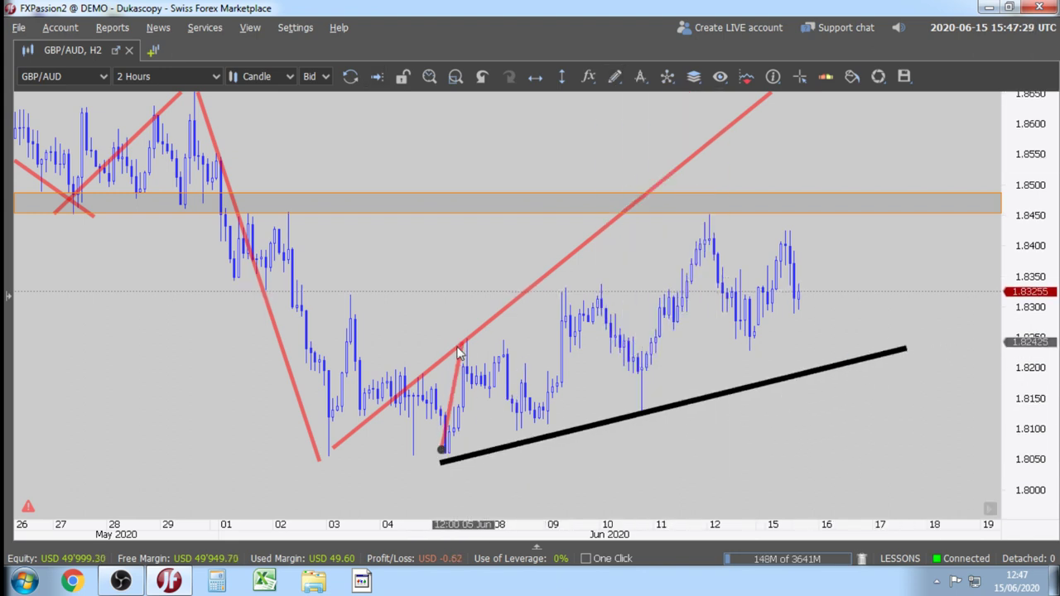
{"action": "left_click", "coordinate": [464, 341]}
{"action": "left_click", "coordinate": [518, 428]}
{"action": "left_click", "coordinate": [572, 285]}
{"action": "left_click", "coordinate": [638, 405]}
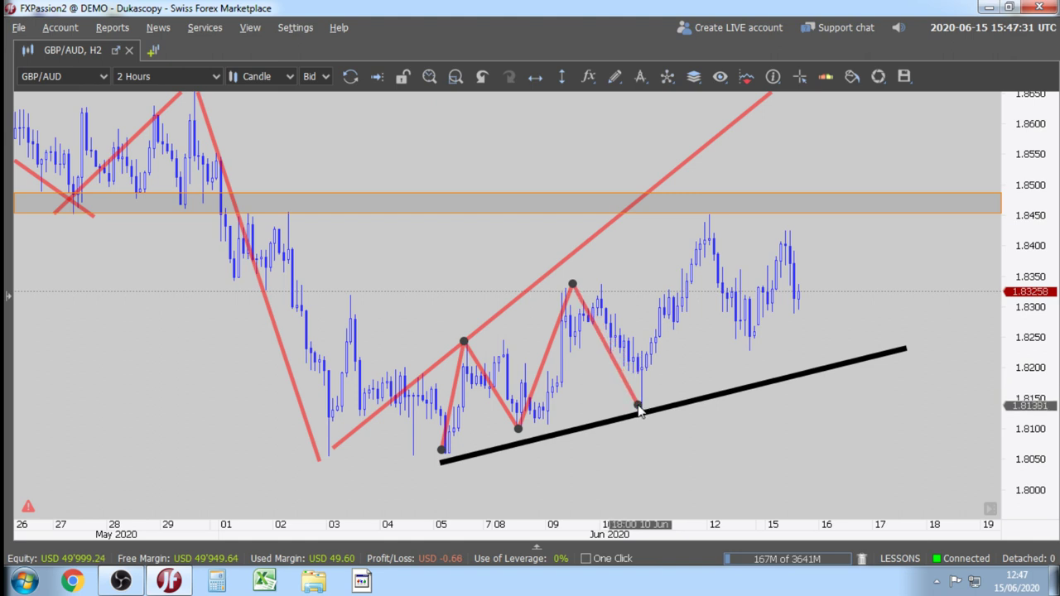
{"action": "left_click", "coordinate": [706, 212]}
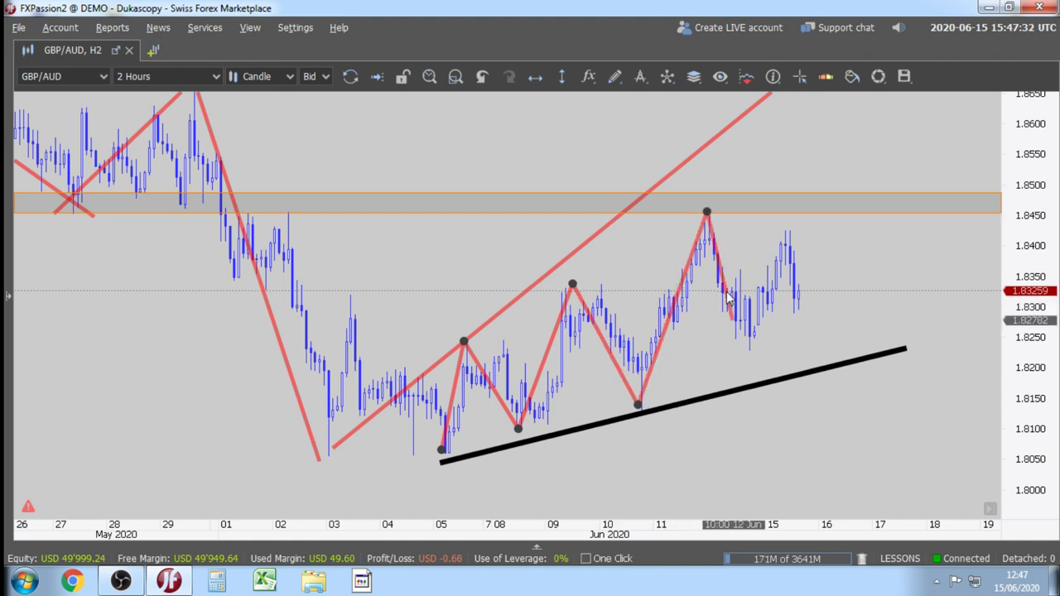
{"action": "double_click", "coordinate": [748, 356]}
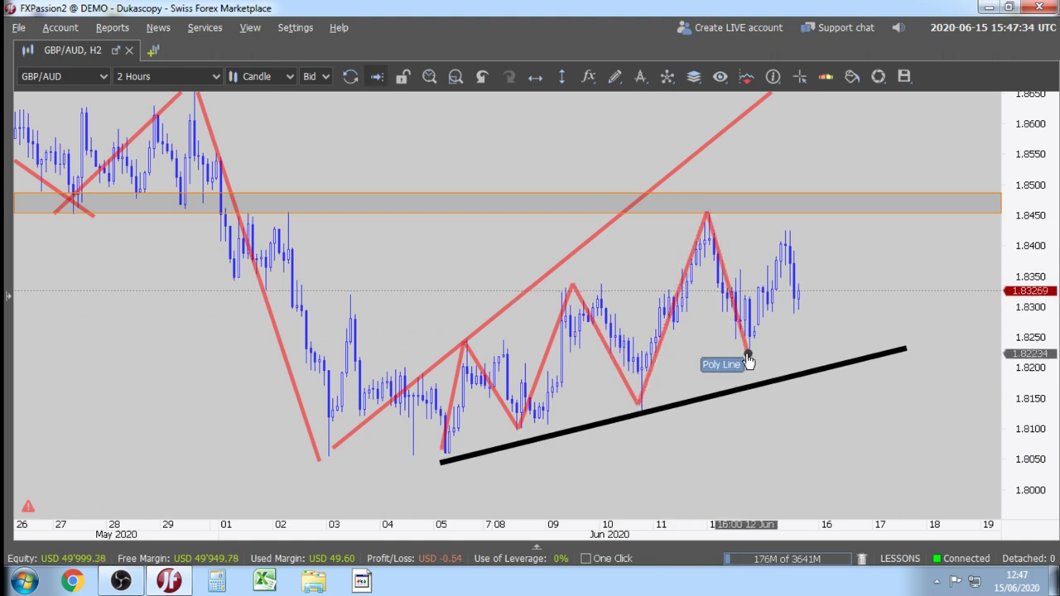
Format the zigzag poly line as purple and opaque with a thicker width.
{"action": "right_click", "coordinate": [733, 310]}
{"action": "mouse_move", "coordinate": [796, 302]}
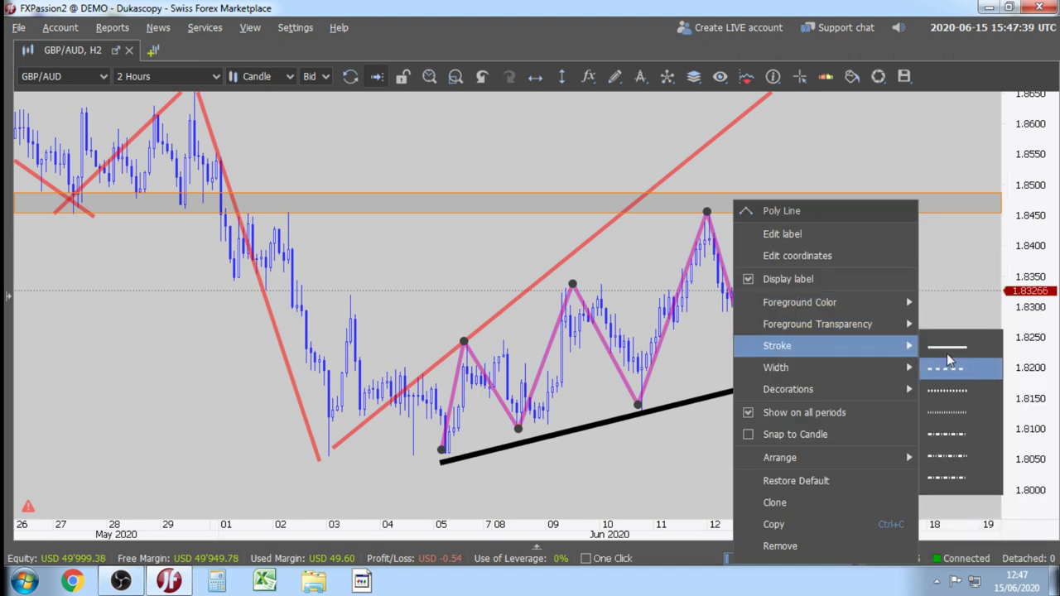
{"action": "mouse_move", "coordinate": [892, 332]}
{"action": "left_click", "coordinate": [982, 542]}
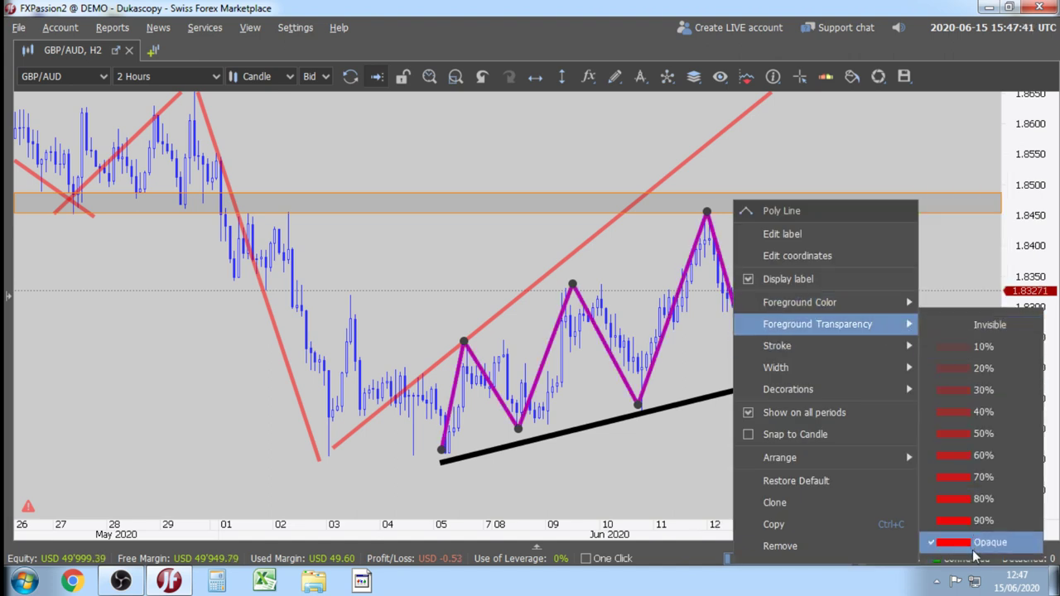
{"action": "mouse_move", "coordinate": [847, 370]}
{"action": "left_click", "coordinate": [947, 434]}
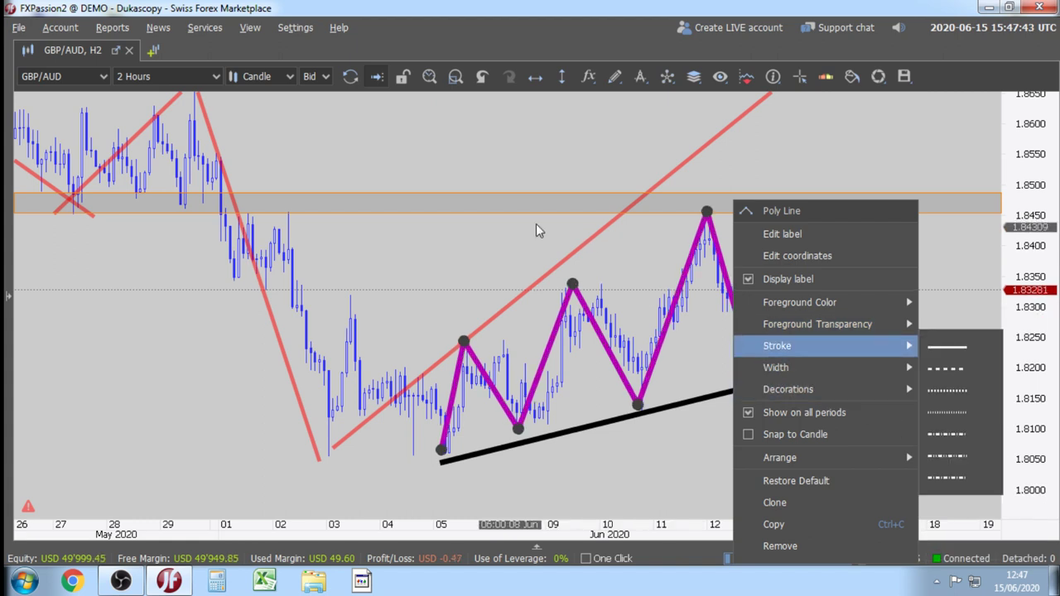
{"action": "left_click", "coordinate": [537, 227]}
Draw an upward Poly Line arrow beside the latest candles and move it so its tip touches the grey zone.
{"action": "left_click", "coordinate": [613, 76]}
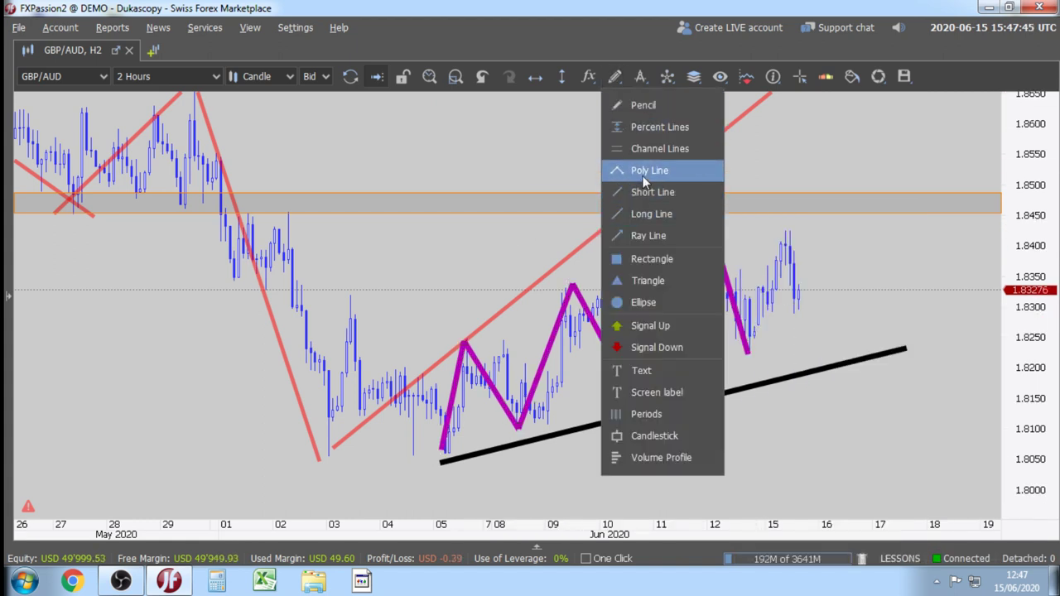
{"action": "left_click", "coordinate": [643, 171]}
{"action": "left_click", "coordinate": [844, 341]}
{"action": "left_click", "coordinate": [845, 234]}
{"action": "left_click", "coordinate": [820, 273]}
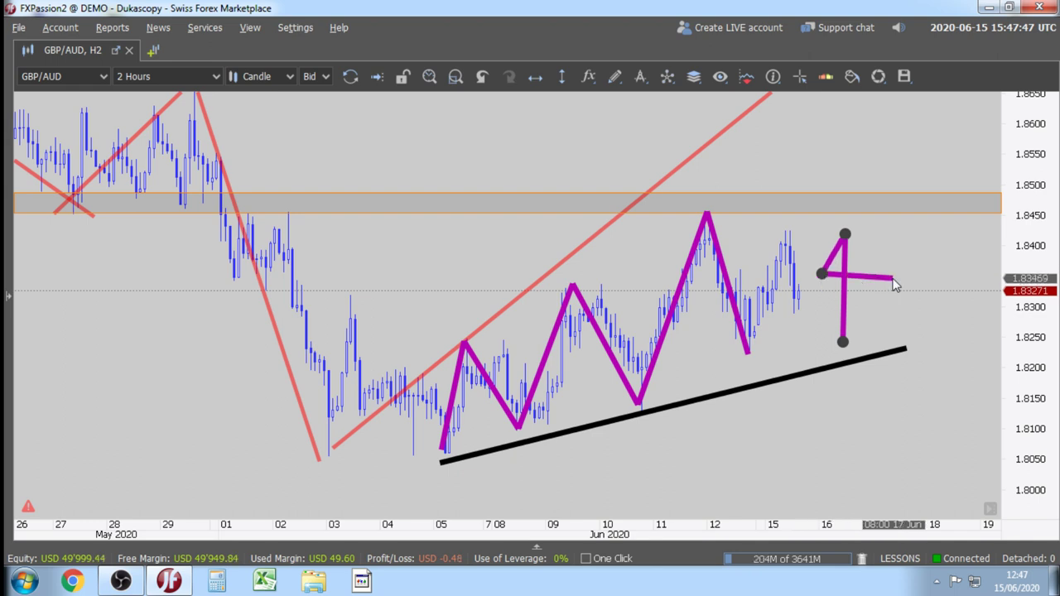
{"action": "left_click", "coordinate": [895, 277]}
{"action": "left_click", "coordinate": [844, 236]}
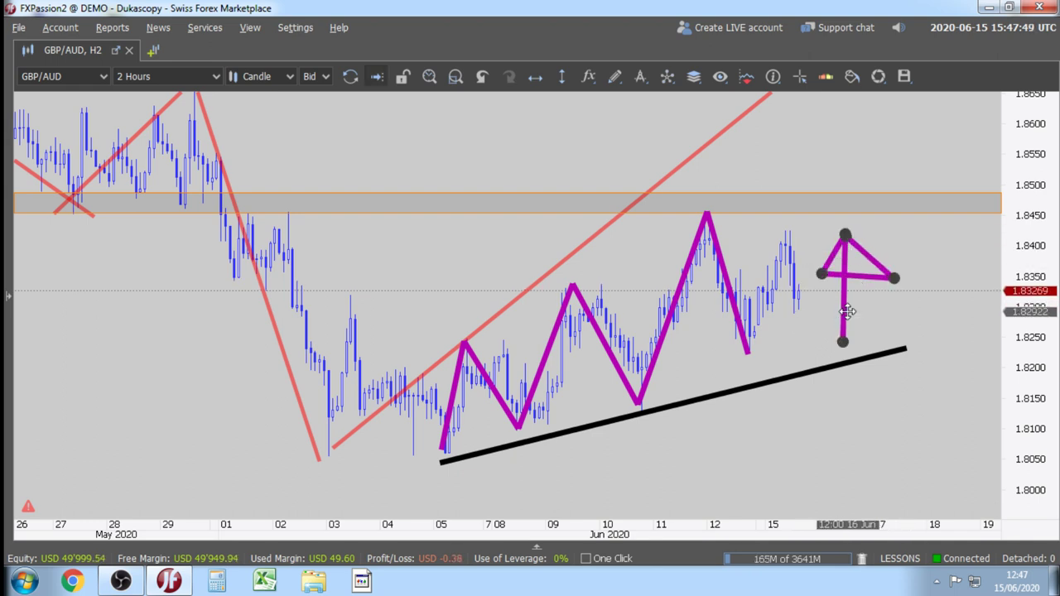
{"action": "mouse_move", "coordinate": [853, 306]}
{"action": "left_mouse_down"}
{"action": "mouse_move", "coordinate": [791, 348]}
{"action": "mouse_move", "coordinate": [811, 298]}
{"action": "left_mouse_up"}
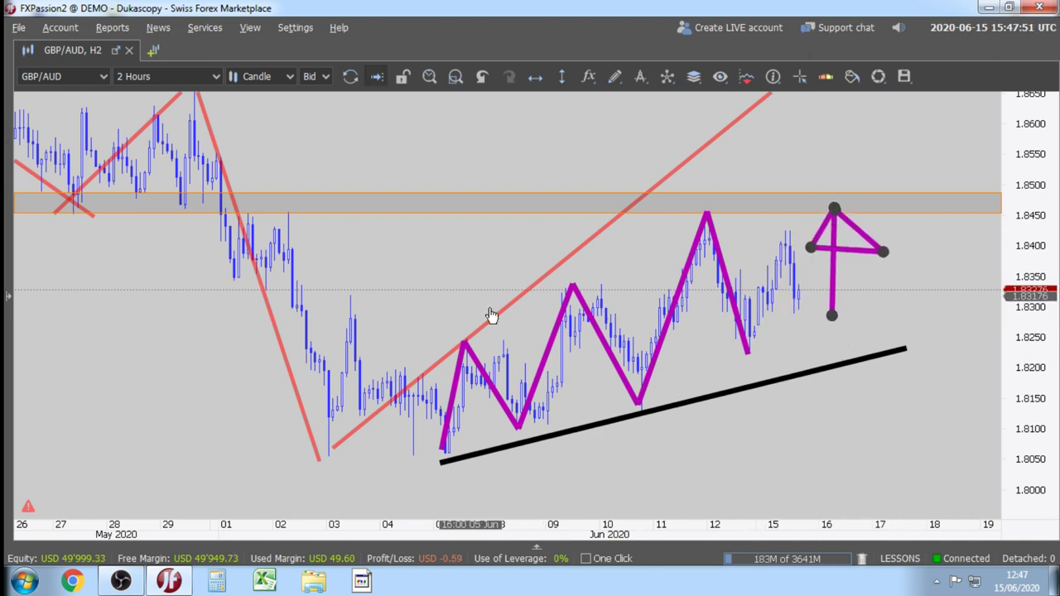
Draw a rectangle above the grey zone from 28 May to 18 June, about 1.849–1.8705, and give it an amber background.
{"action": "left_click_drag", "start_coordinate": [497, 219], "coordinate": [490, 274]}
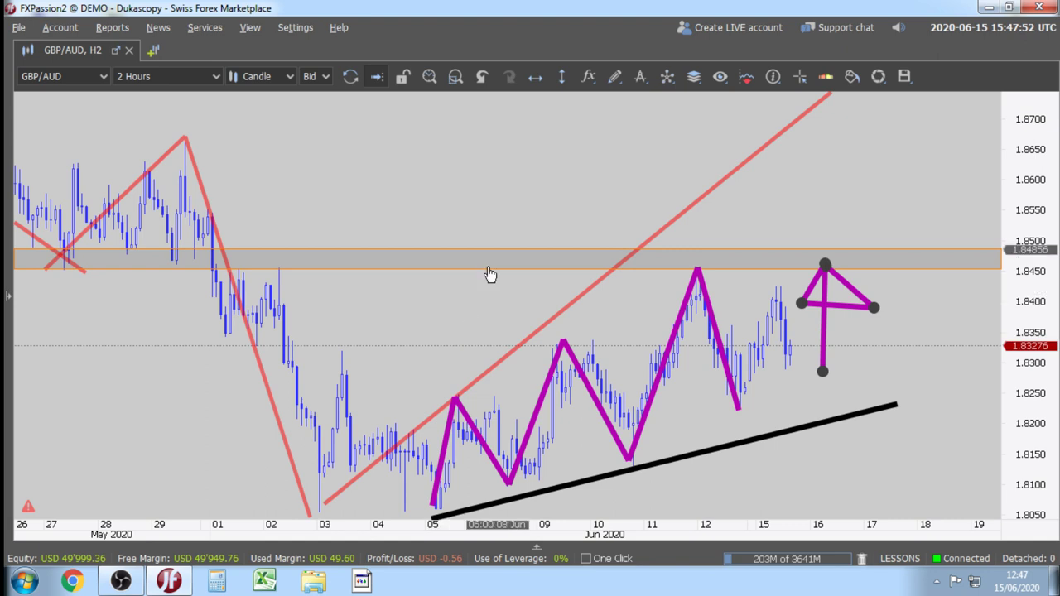
{"action": "left_click", "coordinate": [614, 76]}
{"action": "left_click", "coordinate": [630, 260]}
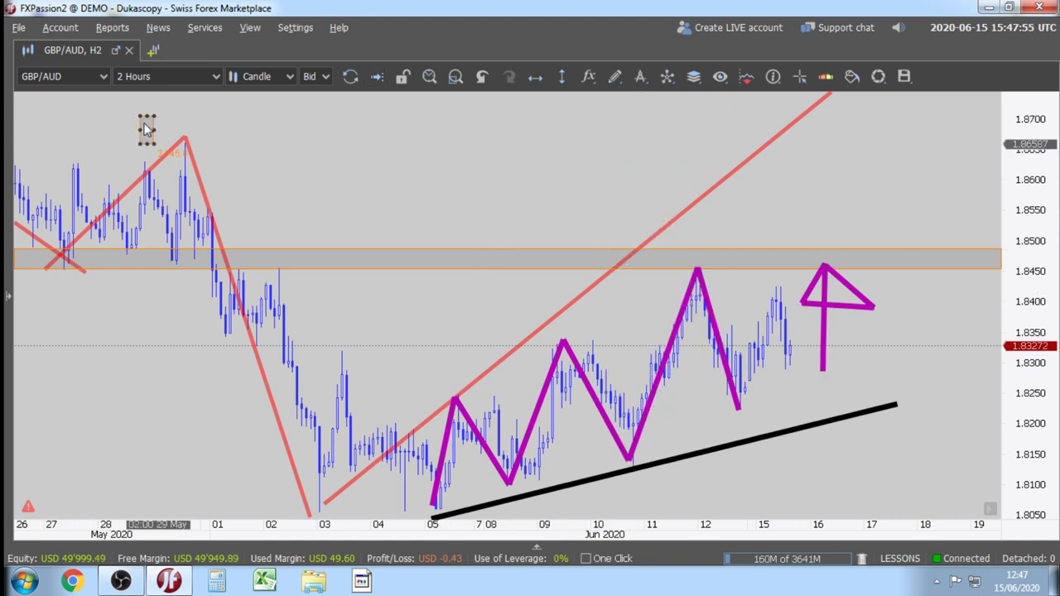
{"action": "mouse_move", "coordinate": [140, 116]}
{"action": "left_mouse_down"}
{"action": "mouse_move", "coordinate": [554, 246]}
{"action": "mouse_move", "coordinate": [959, 248]}
{"action": "left_mouse_up"}
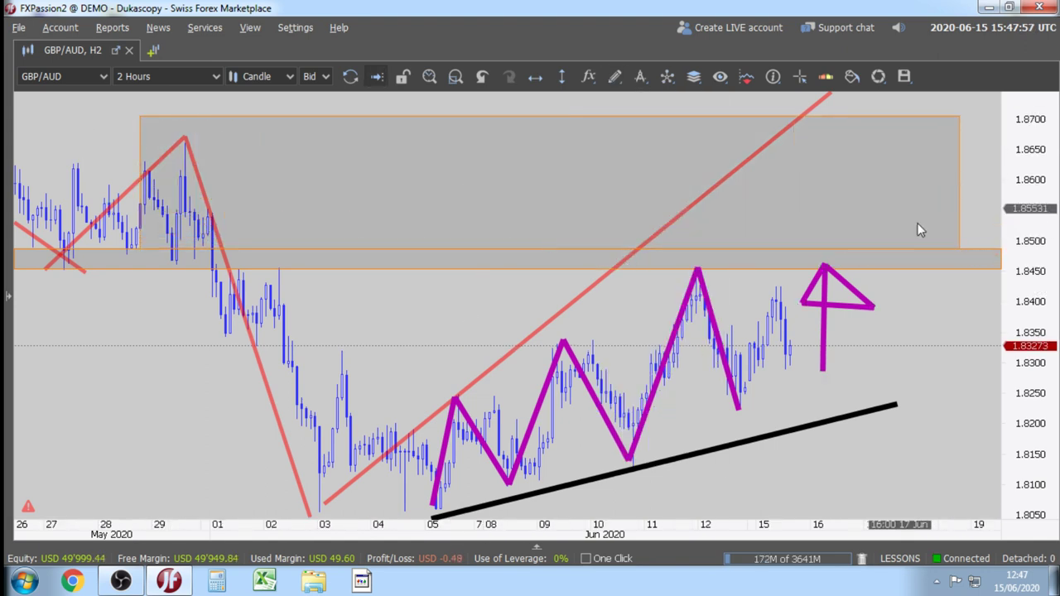
{"action": "right_click", "coordinate": [708, 123]}
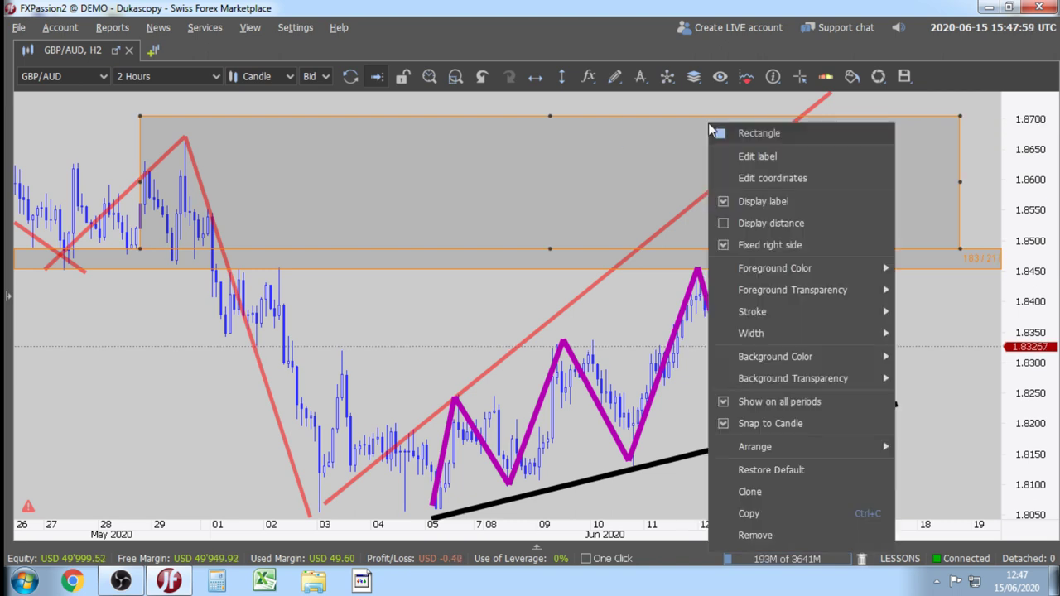
{"action": "mouse_move", "coordinate": [828, 357]}
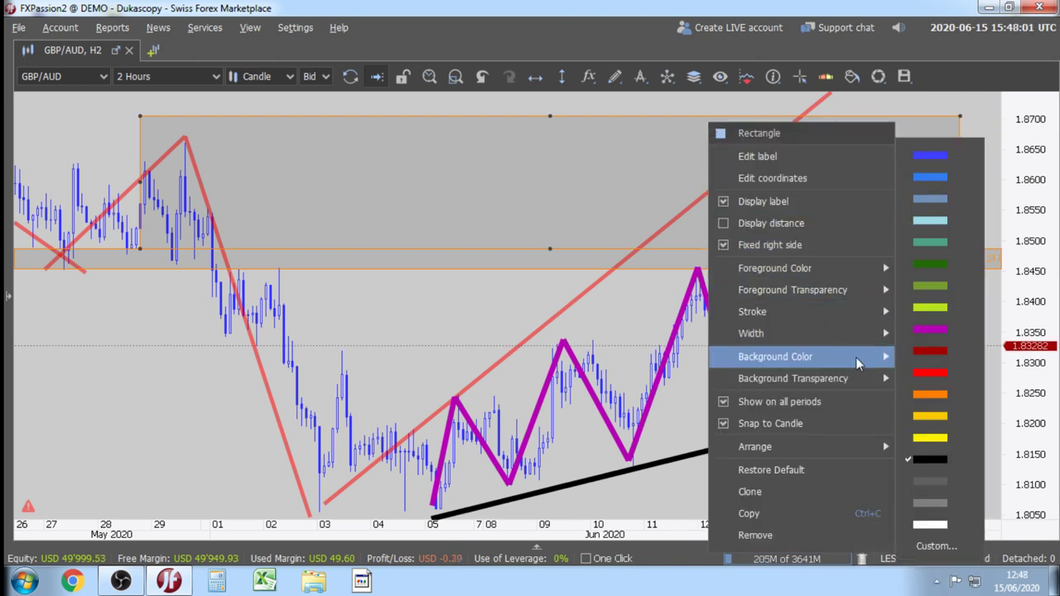
{"action": "left_click", "coordinate": [941, 420]}
{"action": "left_click", "coordinate": [534, 212]}
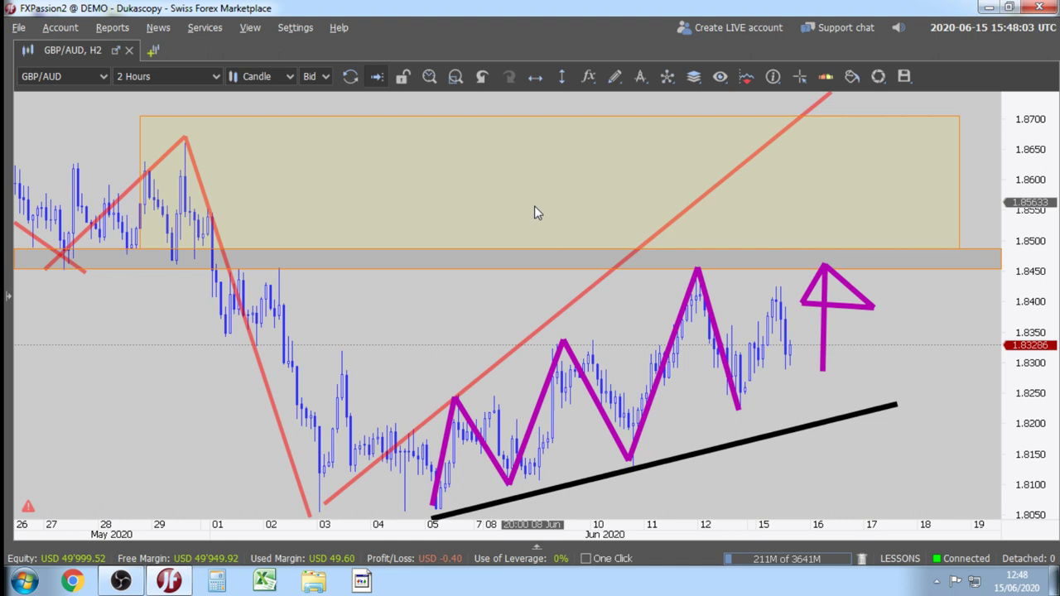
Add the text "NO TRADE ZONE" inside the amber rectangle and move it towards the middle.
{"action": "left_click", "coordinate": [615, 76]}
{"action": "left_click", "coordinate": [642, 370]}
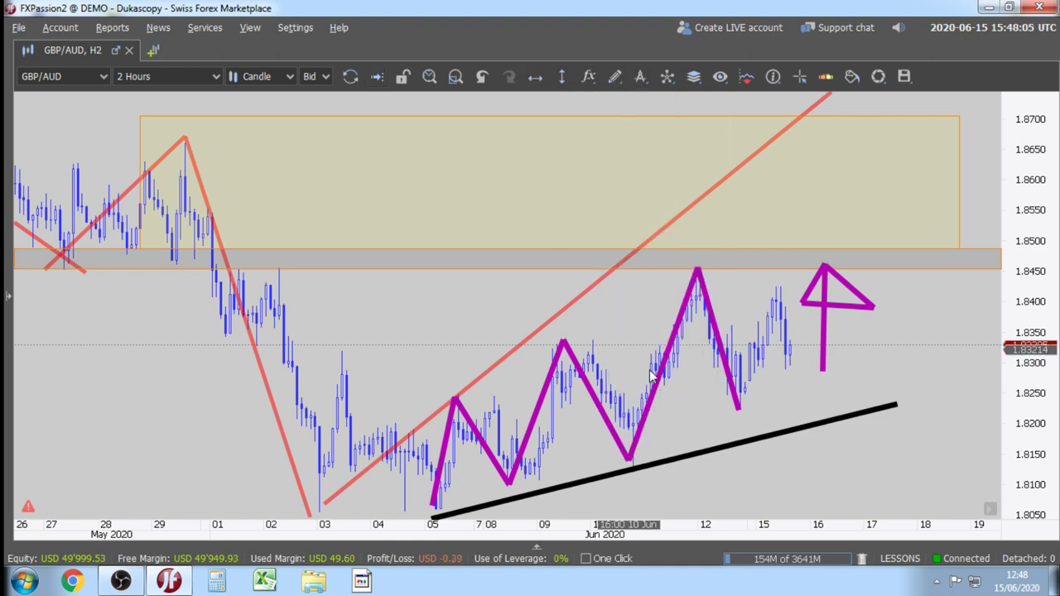
{"action": "left_click", "coordinate": [379, 171]}
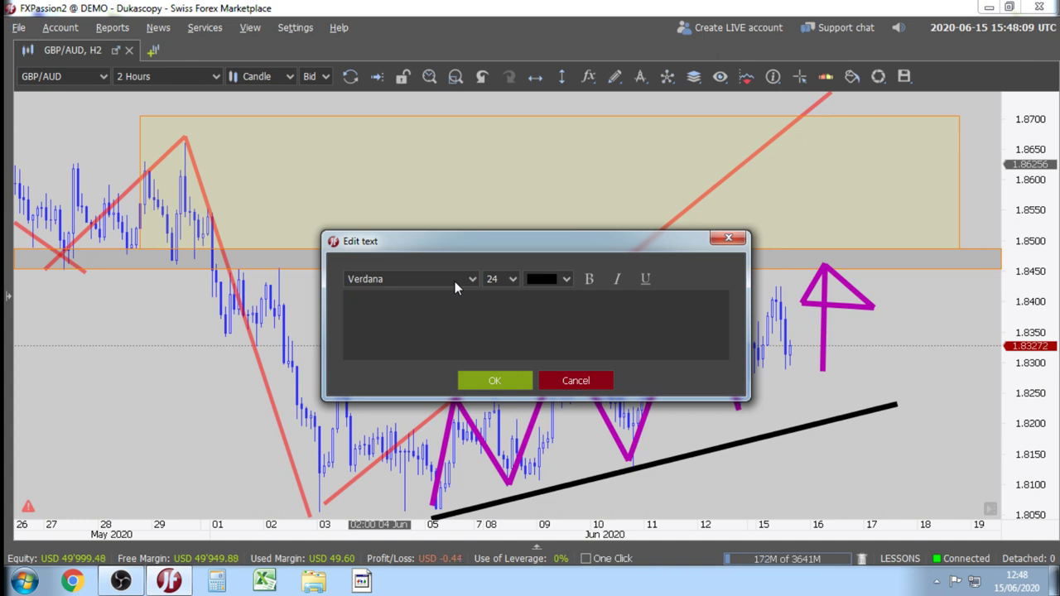
{"action": "type", "text": "NO TRADE ZO"}
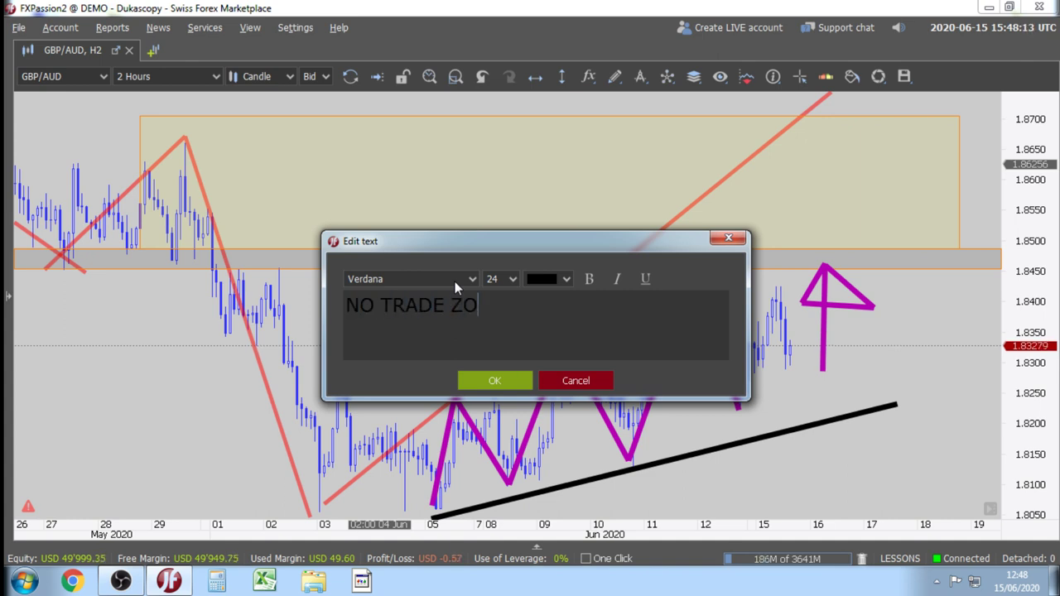
{"action": "type", "text": "NE"}
{"action": "left_click", "coordinate": [495, 380]}
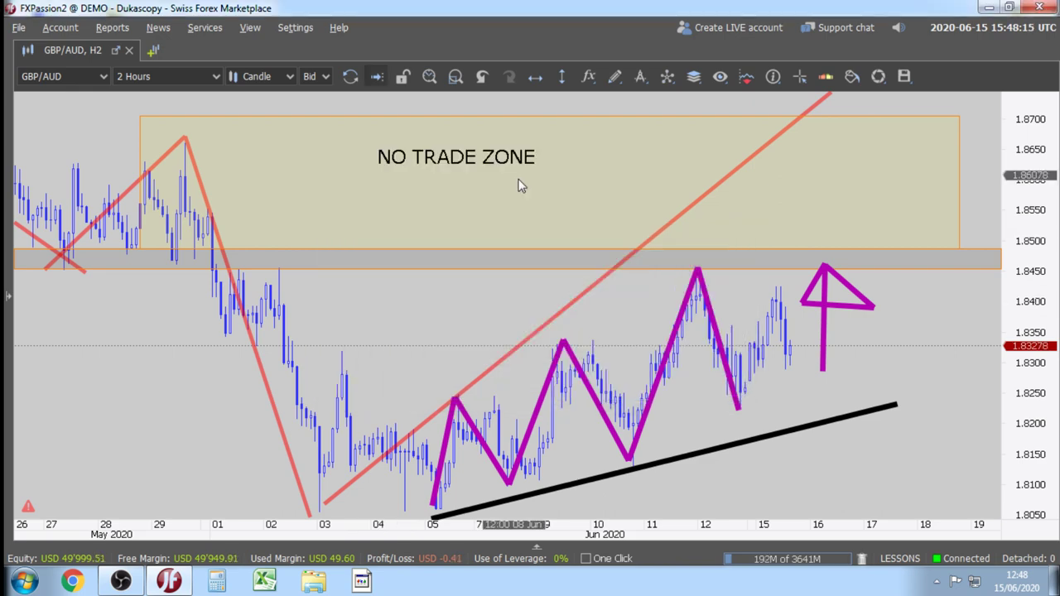
{"action": "left_click", "coordinate": [456, 157]}
{"action": "left_click_drag", "start_coordinate": [455, 158], "coordinate": [534, 172]}
Place horizontal lines at 1.84602 within the grey zone and at 1.86715 on the late-May swing high.
{"action": "left_click_drag", "start_coordinate": [181, 307], "coordinate": [239, 330]}
{"action": "left_click", "coordinate": [535, 77]}
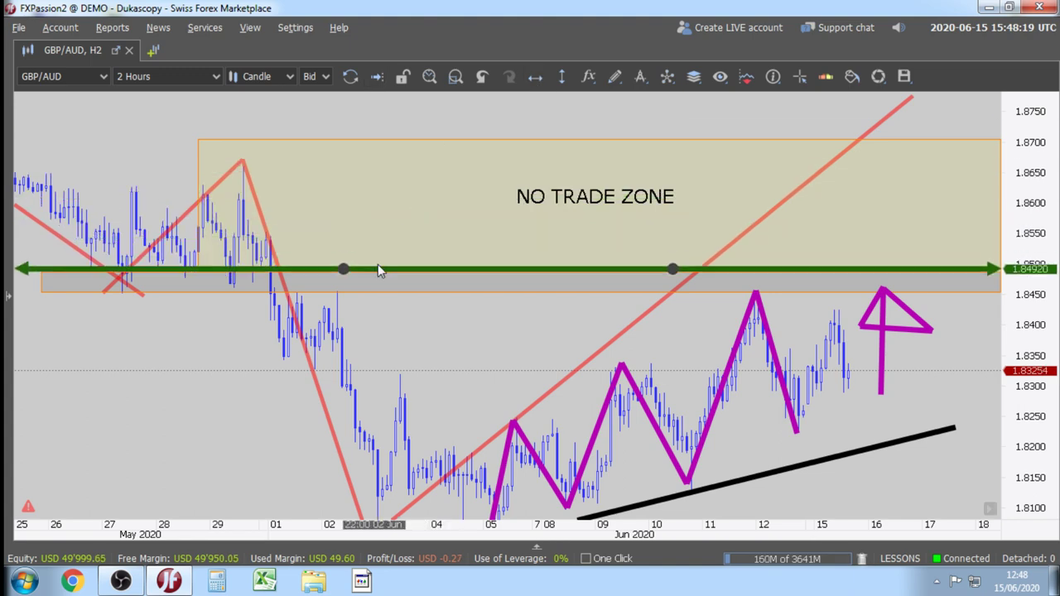
{"action": "left_click", "coordinate": [351, 287]}
{"action": "scroll", "coordinate": [198, 333], "scroll_direction": "down", "scroll_amount": 1}
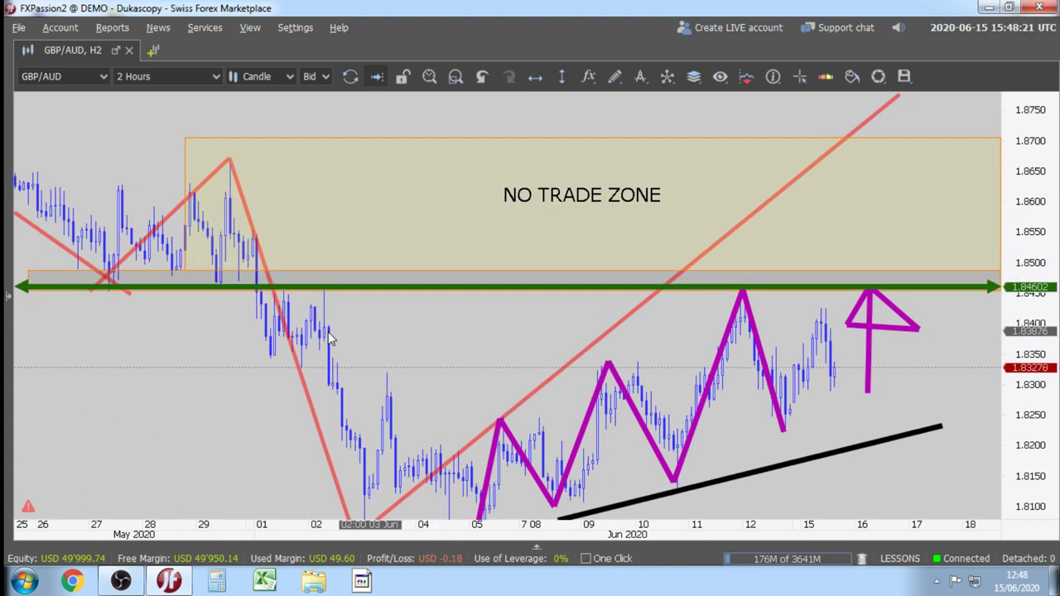
{"action": "left_click", "coordinate": [536, 76]}
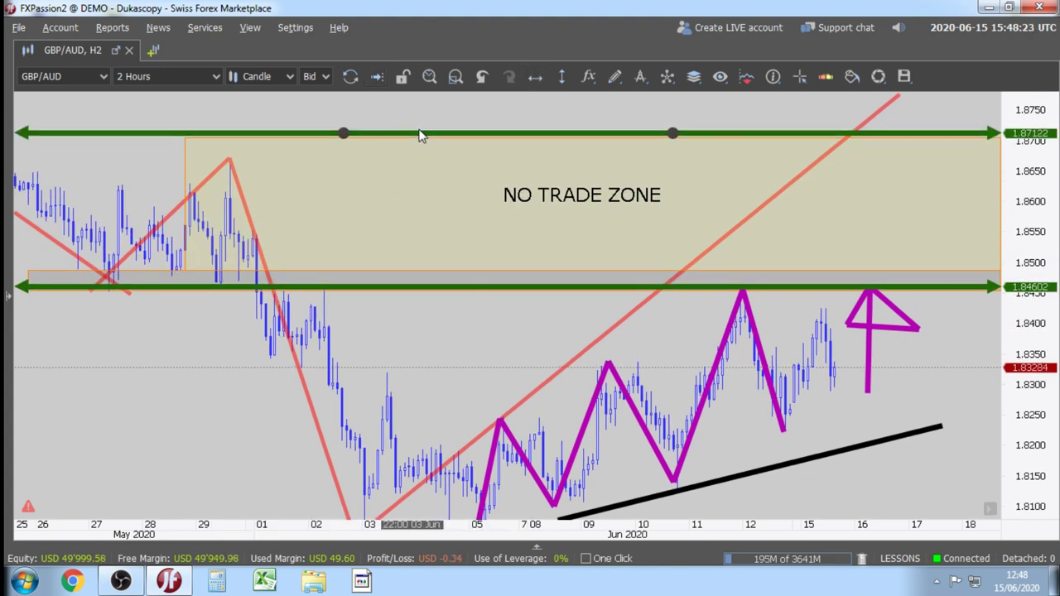
{"action": "left_click", "coordinate": [389, 157]}
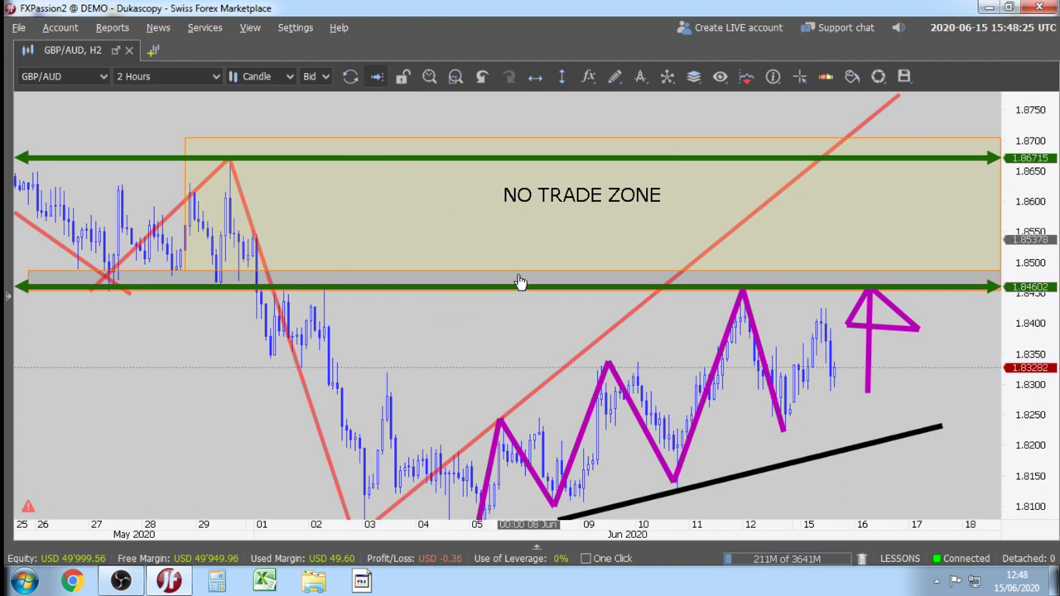
Lower the amber rectangle's upper edge to the 1.86715 line and move the "NO TRADE ZONE" text down and left.
{"action": "left_click", "coordinate": [539, 140]}
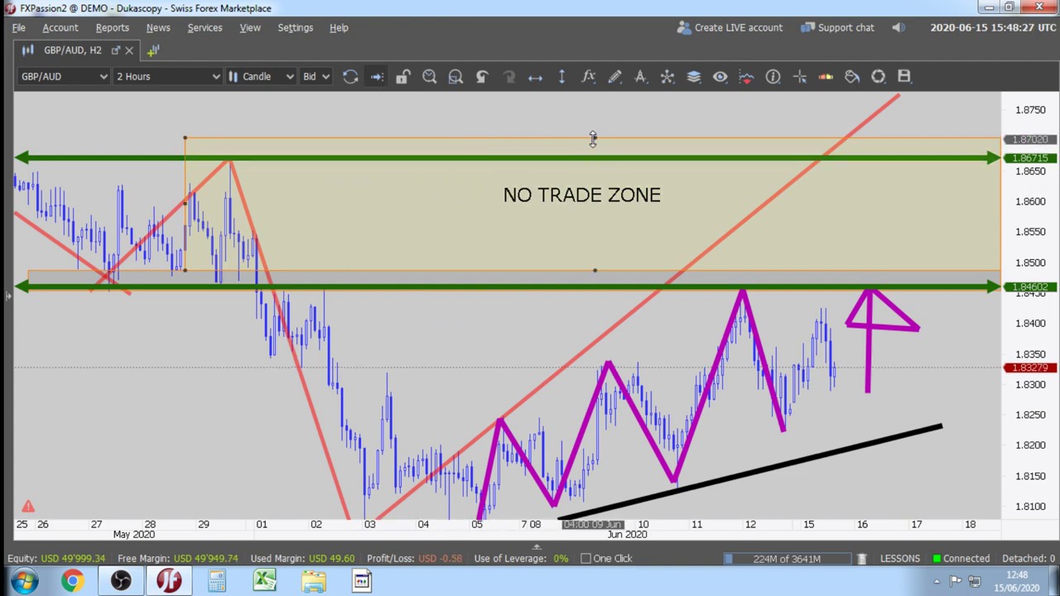
{"action": "left_click_drag", "start_coordinate": [595, 138], "coordinate": [593, 157]}
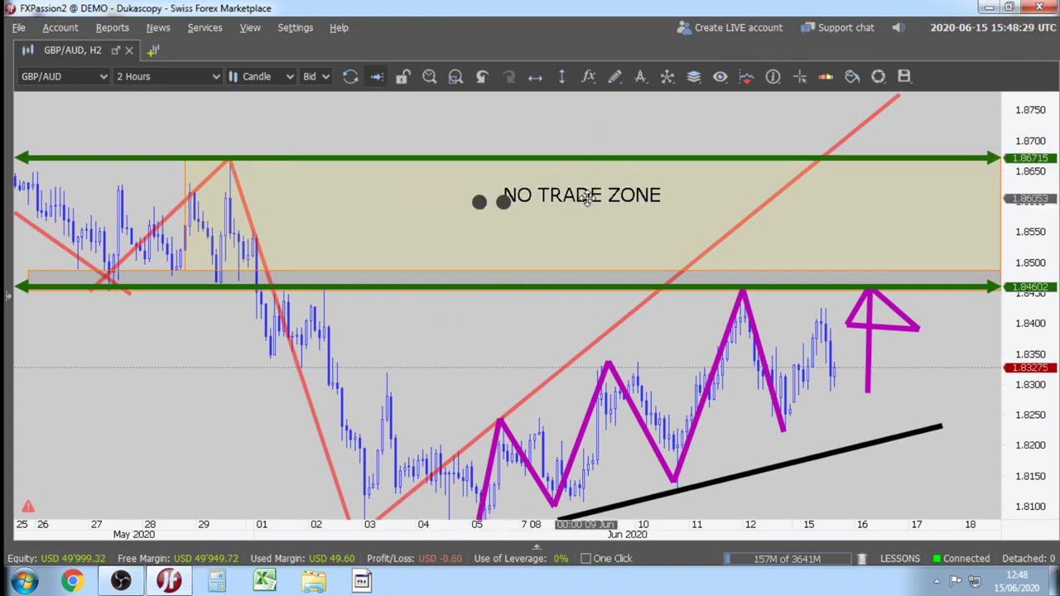
{"action": "left_click_drag", "start_coordinate": [589, 207], "coordinate": [432, 229]}
Draw a zigzag poly line through the no-trade zone from 9 to 16 June, swinging between about 1.84 and 1.8735 and ending near 1.861.
{"action": "left_click", "coordinate": [619, 83]}
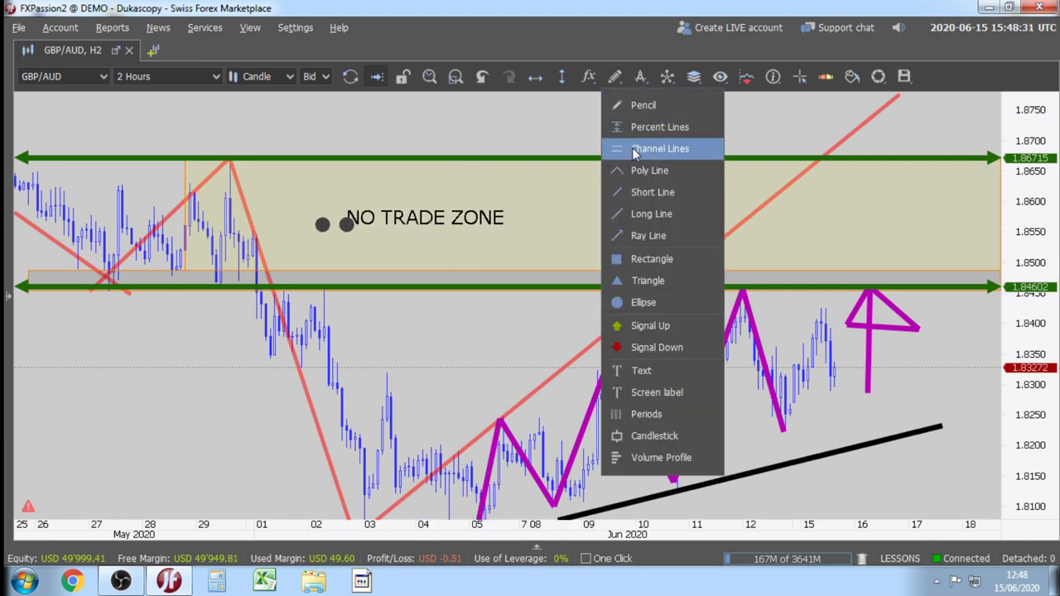
{"action": "left_click", "coordinate": [637, 168]}
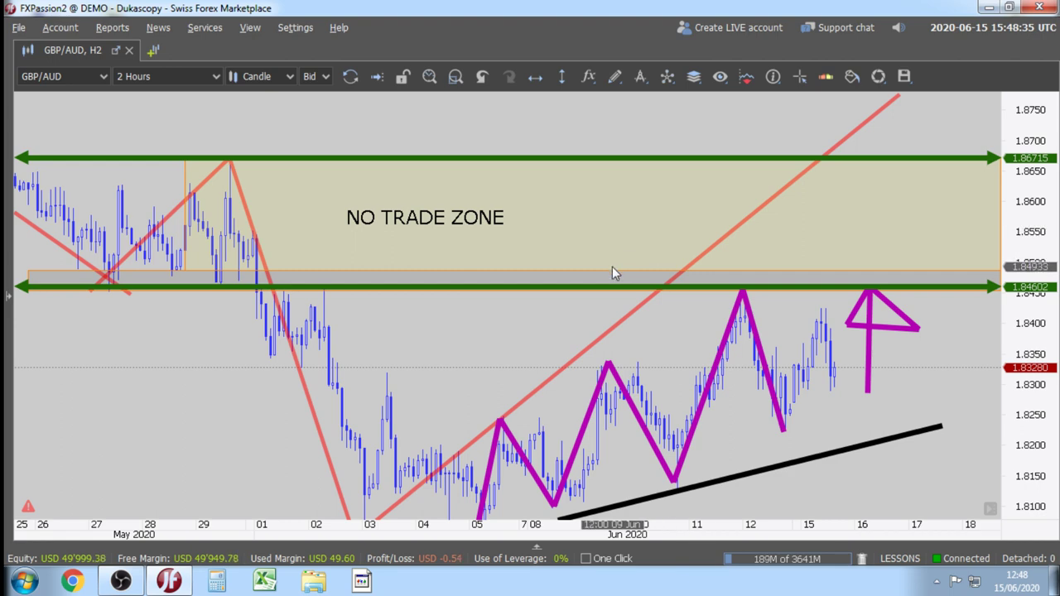
{"action": "left_click_drag", "start_coordinate": [612, 266], "coordinate": [663, 163]}
{"action": "left_click", "coordinate": [689, 270]}
{"action": "left_click", "coordinate": [709, 173]}
{"action": "left_click", "coordinate": [713, 272]}
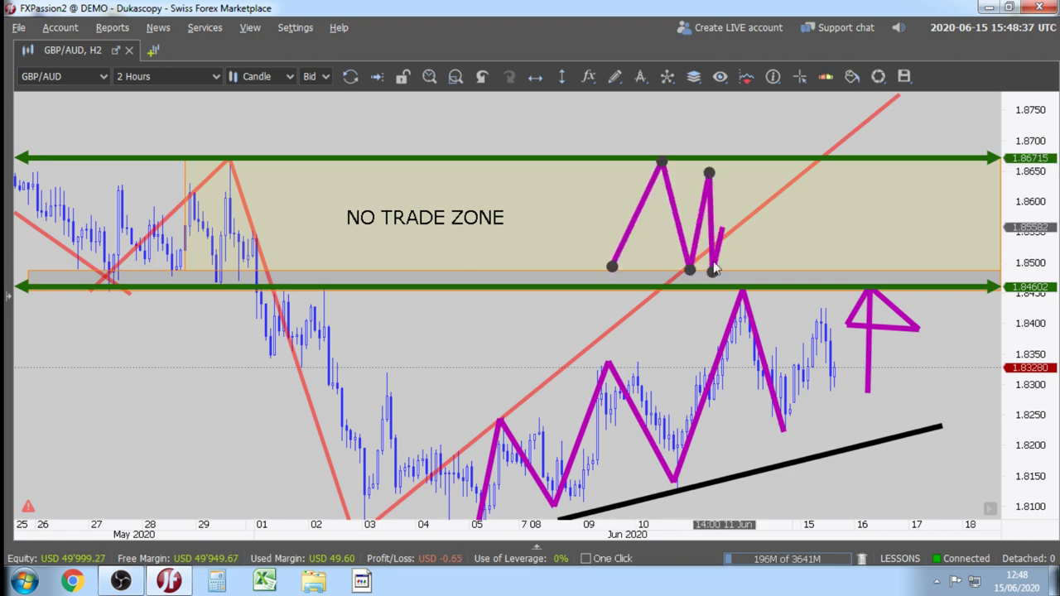
{"action": "left_click", "coordinate": [732, 206]}
{"action": "left_click", "coordinate": [735, 274]}
{"action": "left_click", "coordinate": [753, 179]}
{"action": "left_click", "coordinate": [756, 273]}
{"action": "left_click", "coordinate": [771, 163]}
{"action": "left_click", "coordinate": [778, 120]}
{"action": "left_click", "coordinate": [790, 222]}
{"action": "left_click", "coordinate": [805, 150]}
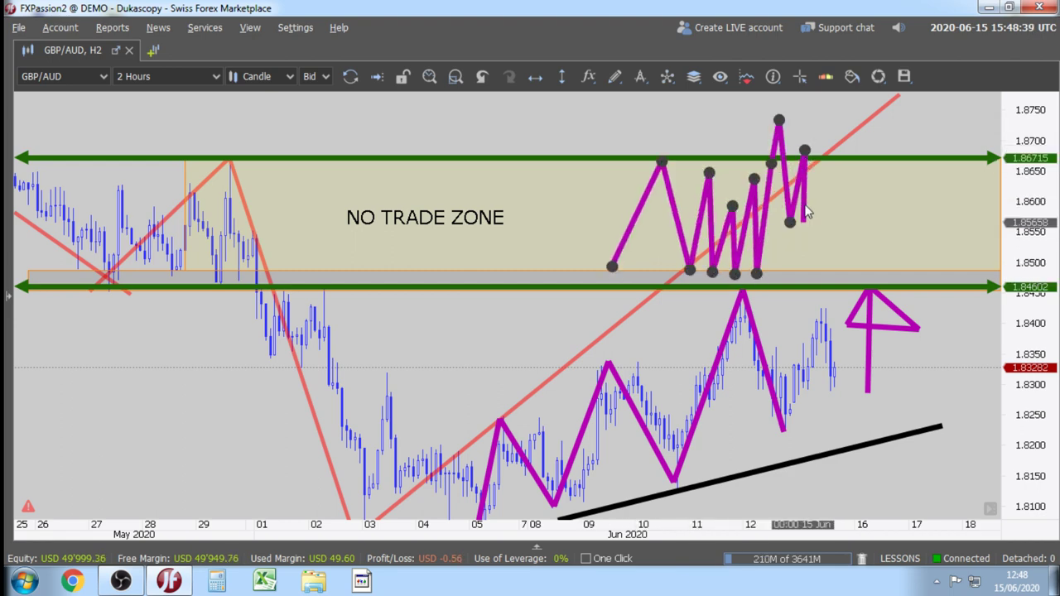
{"action": "left_click", "coordinate": [802, 242]}
{"action": "left_click", "coordinate": [829, 219]}
{"action": "left_click", "coordinate": [821, 324]}
{"action": "left_click", "coordinate": [846, 230]}
{"action": "left_click", "coordinate": [865, 185]}
{"action": "left_click", "coordinate": [877, 224]}
{"action": "left_click", "coordinate": [888, 196]}
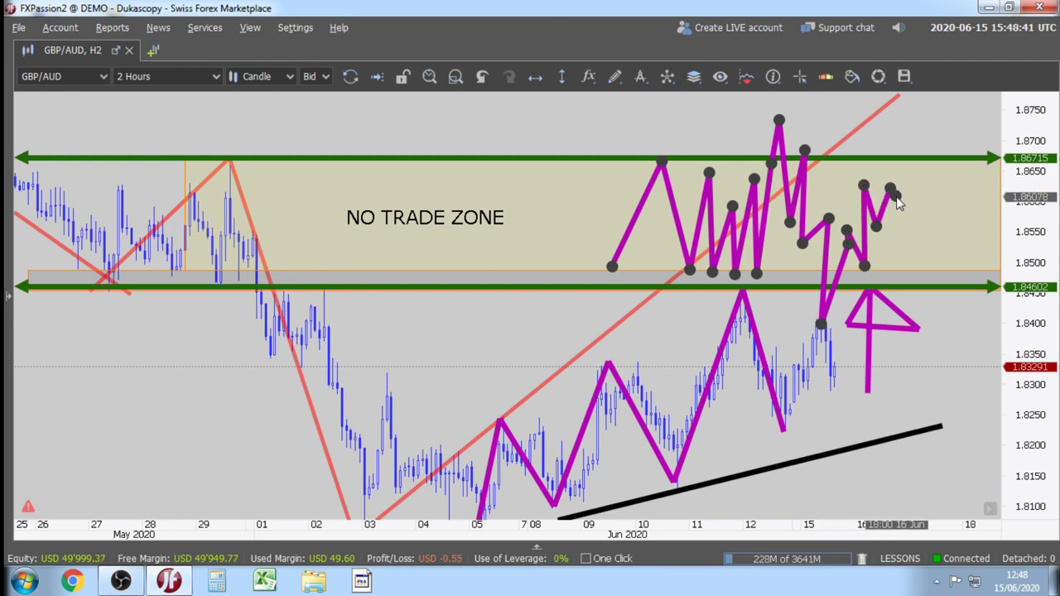
{"action": "double_click", "coordinate": [895, 191]}
Open the options for the GBP/AUD 2-hour chart tab.
{"action": "left_click_drag", "start_coordinate": [929, 383], "coordinate": [870, 345]}
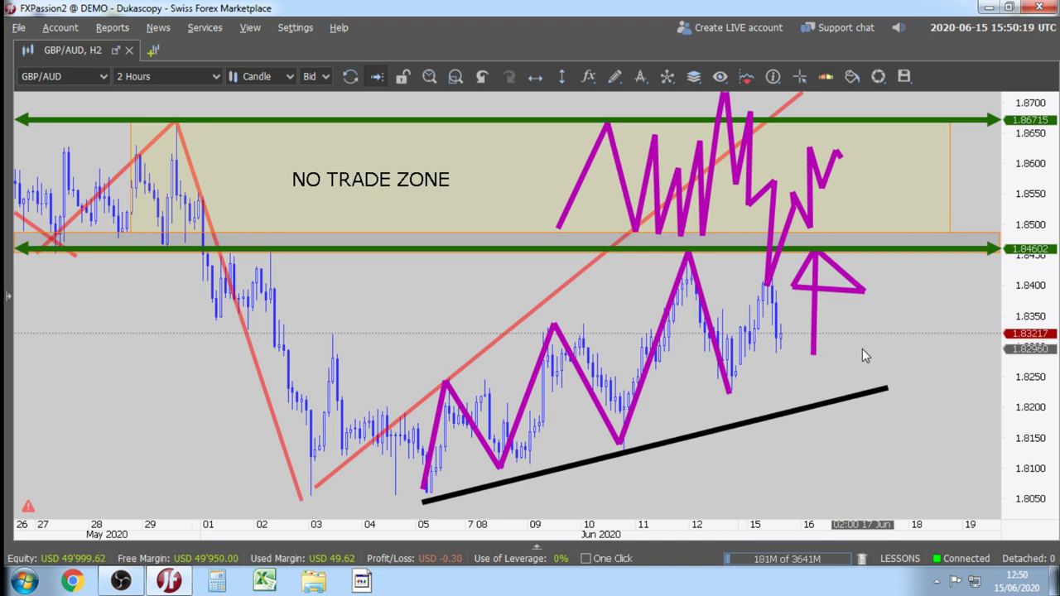
{"action": "left_click_drag", "start_coordinate": [387, 283], "coordinate": [434, 307]}
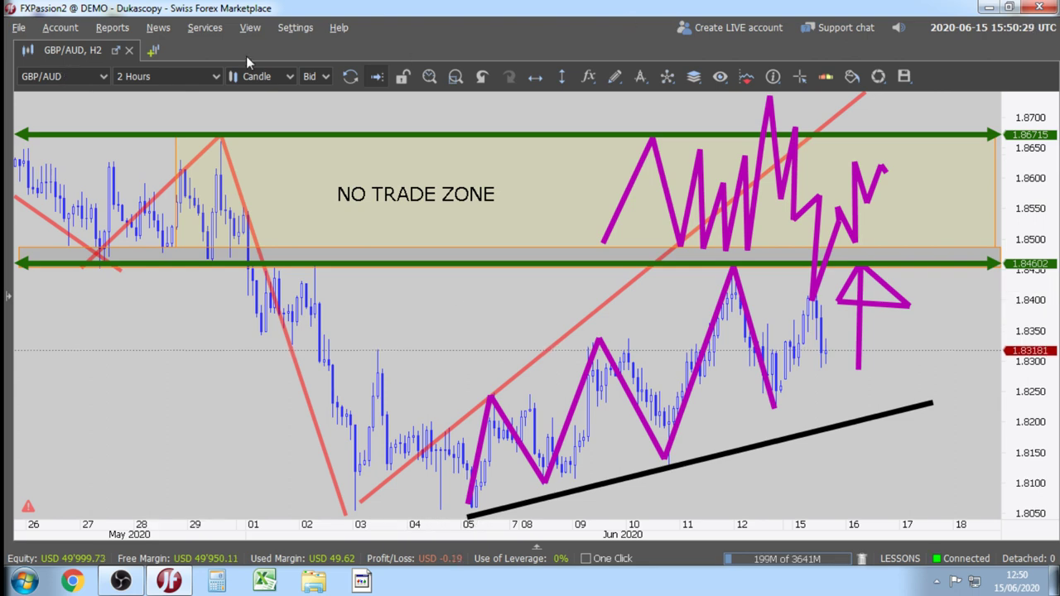
{"action": "right_click", "coordinate": [78, 50]}
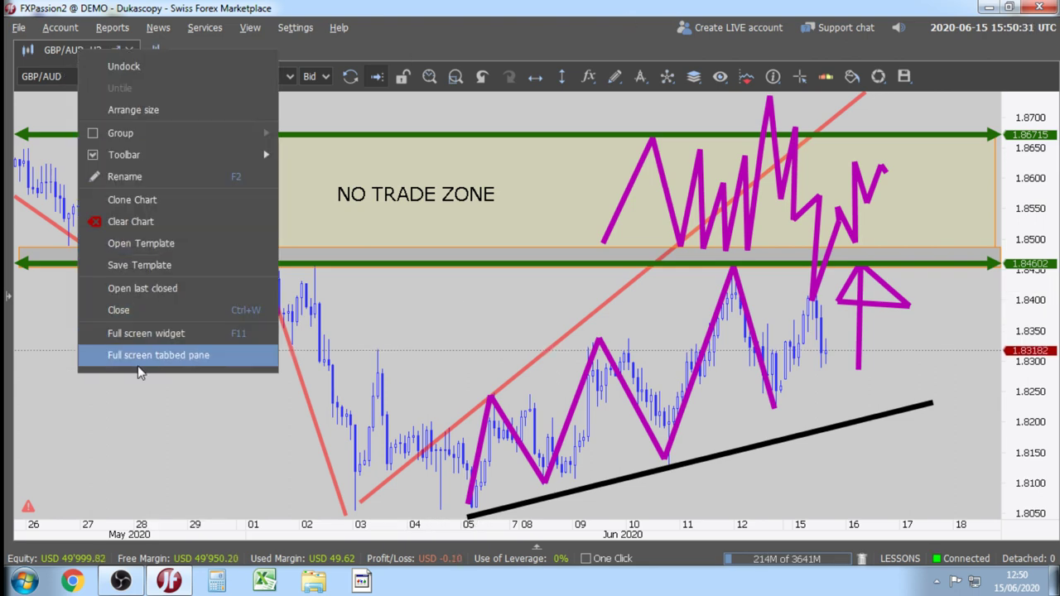